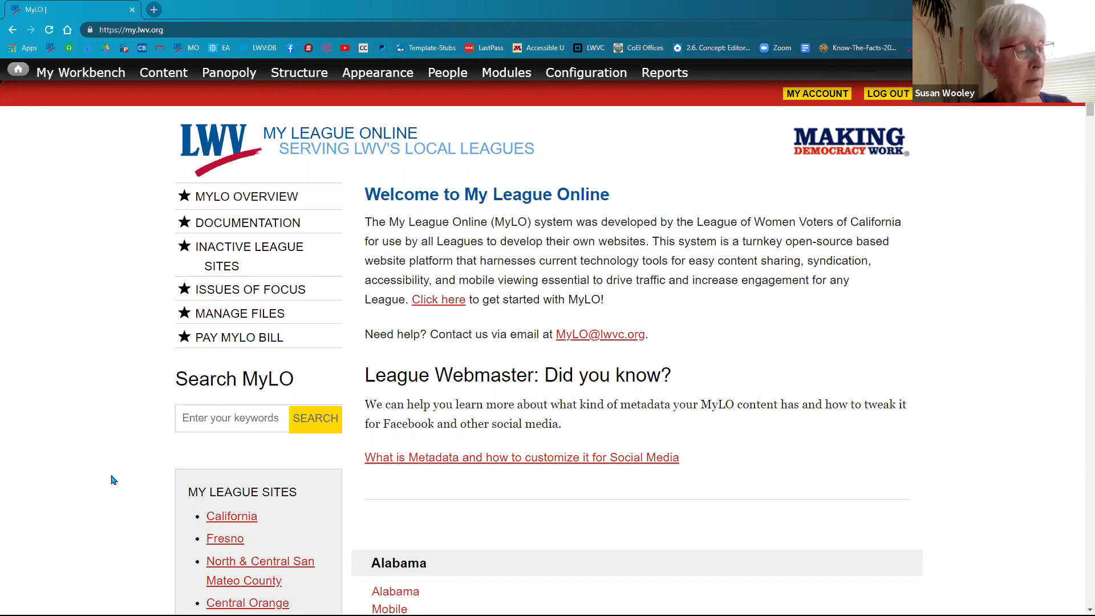
# Open the "What is Metadata and how to customize it for Social Media" article in a new tab
pyautogui.scroll(-1, 113, 480)
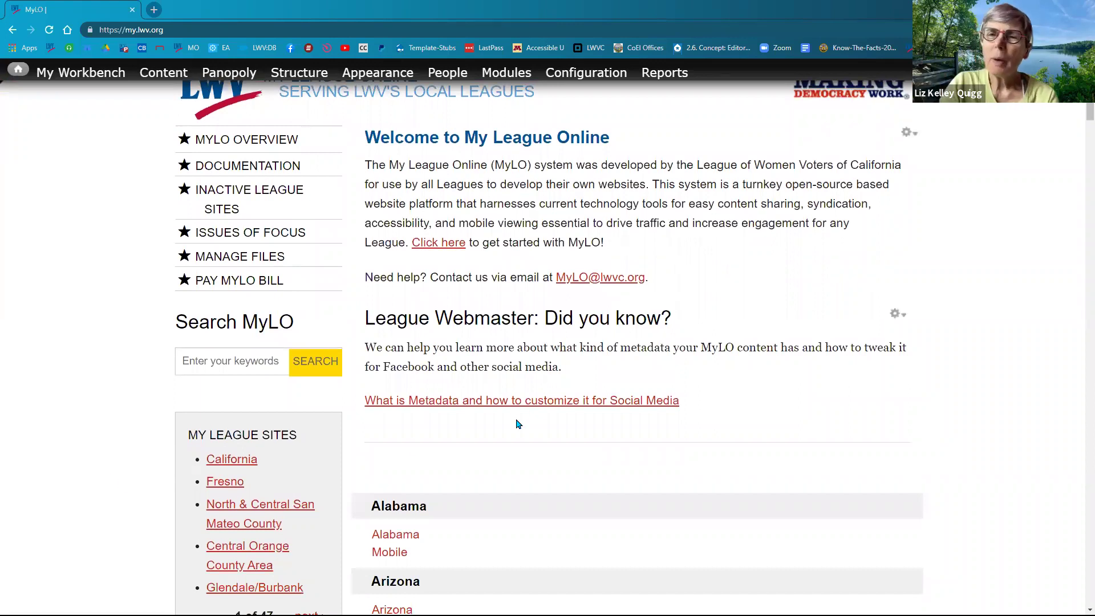
pyautogui.rightClick(524, 404)
pyautogui.click(557, 412)
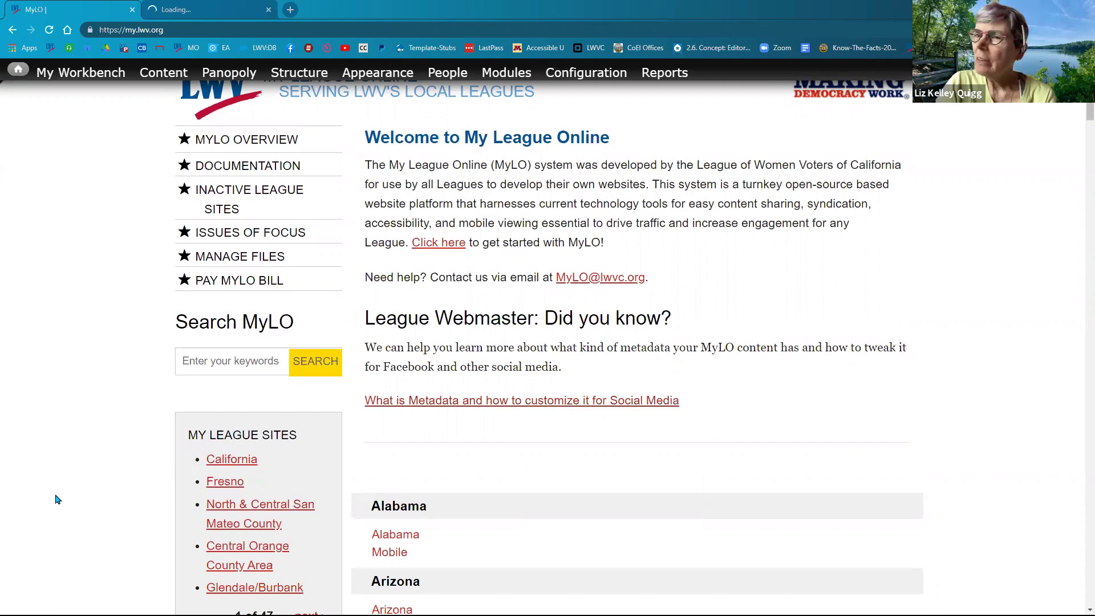
# Masquerade as the LWVC-Demo user
pyautogui.scroll(-2, 56, 499)
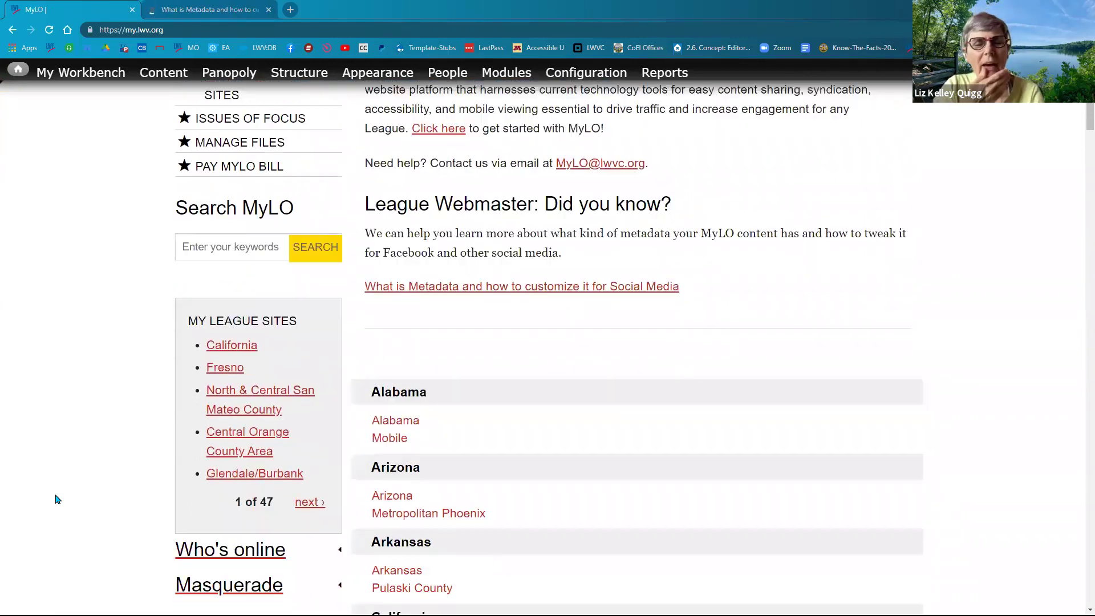
pyautogui.scroll(-2, 242, 513)
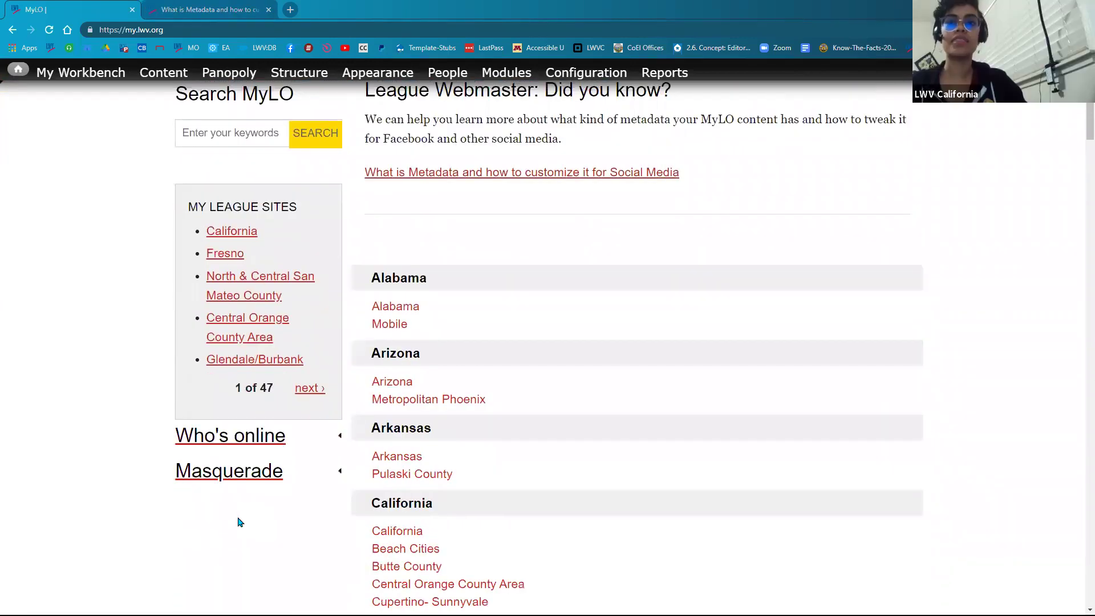
pyautogui.scroll(-1, 237, 521)
pyautogui.click(211, 418)
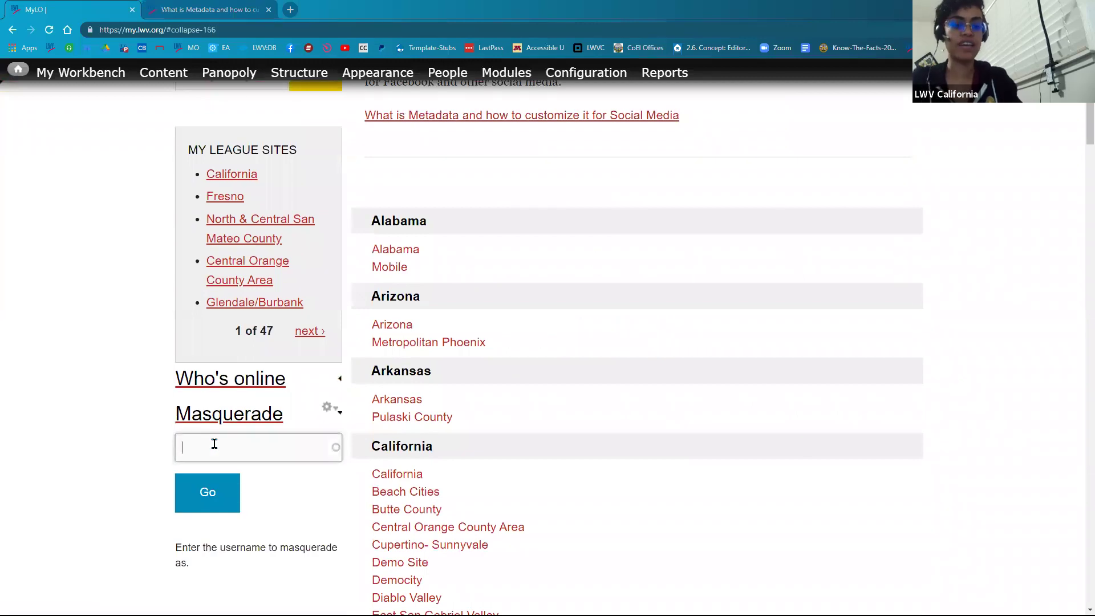
pyautogui.click(214, 444)
pyautogui.write('lwvc-de')
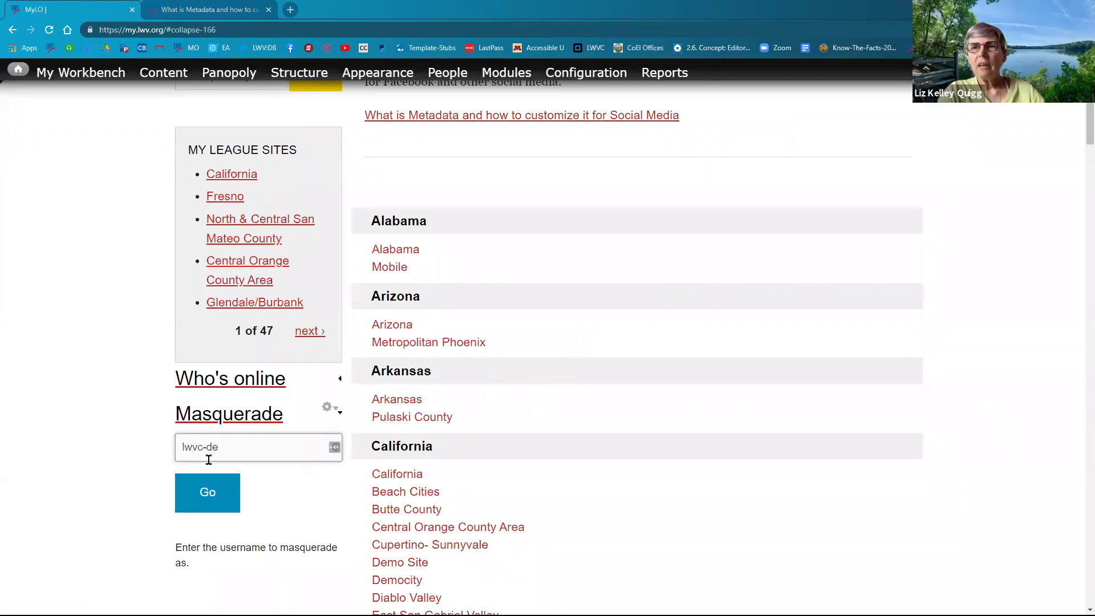
pyautogui.click(220, 473)
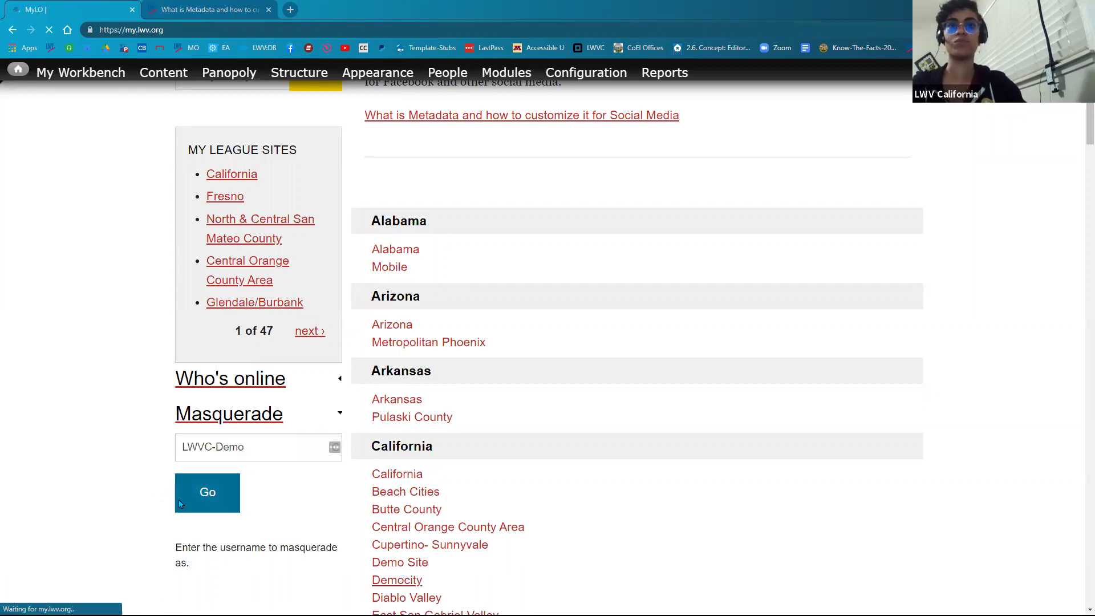
# Open the Demo Site from the California league list and go to its Calendar page
pyautogui.scroll(-6, 496, 455)
pyautogui.scroll(-3, 416, 388)
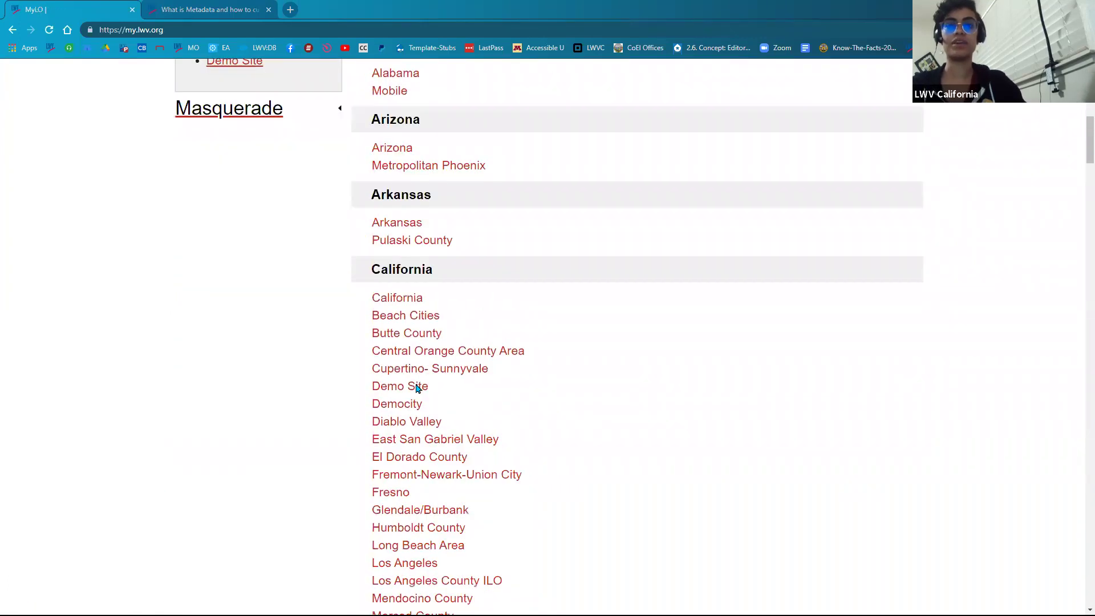
pyautogui.click(402, 405)
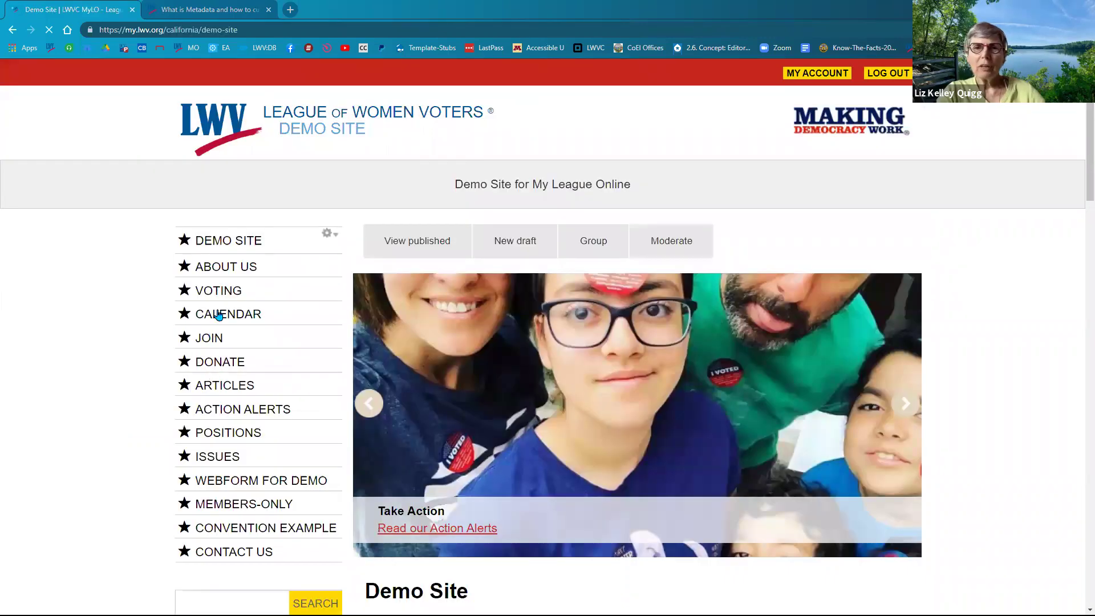
pyautogui.click(219, 316)
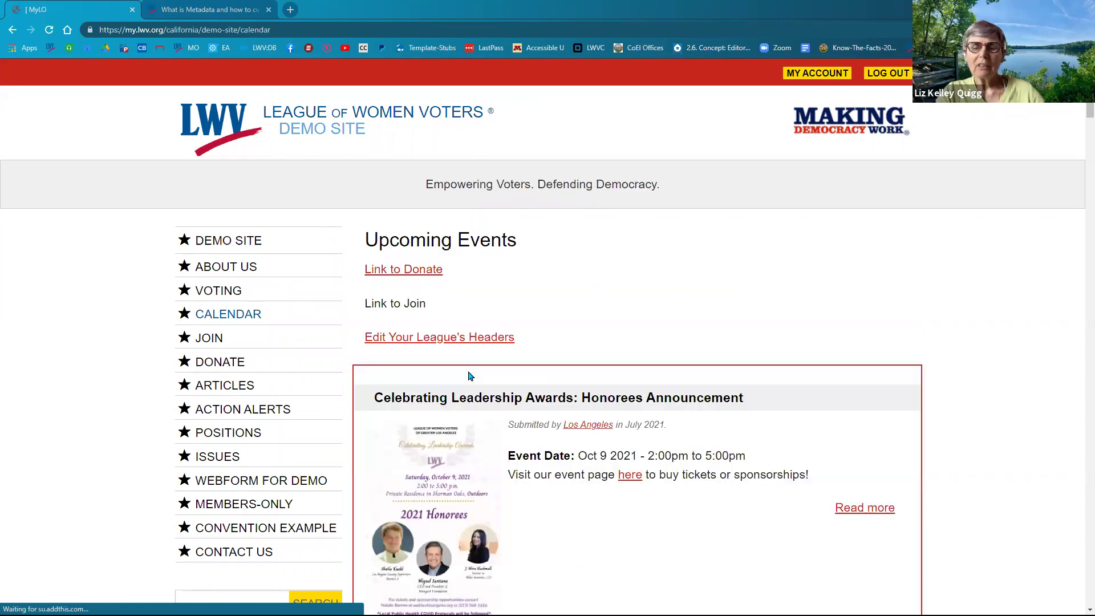
# Look over the upcoming events and open the Manage Content page for the Demo Site
pyautogui.scroll(-3, 569, 440)
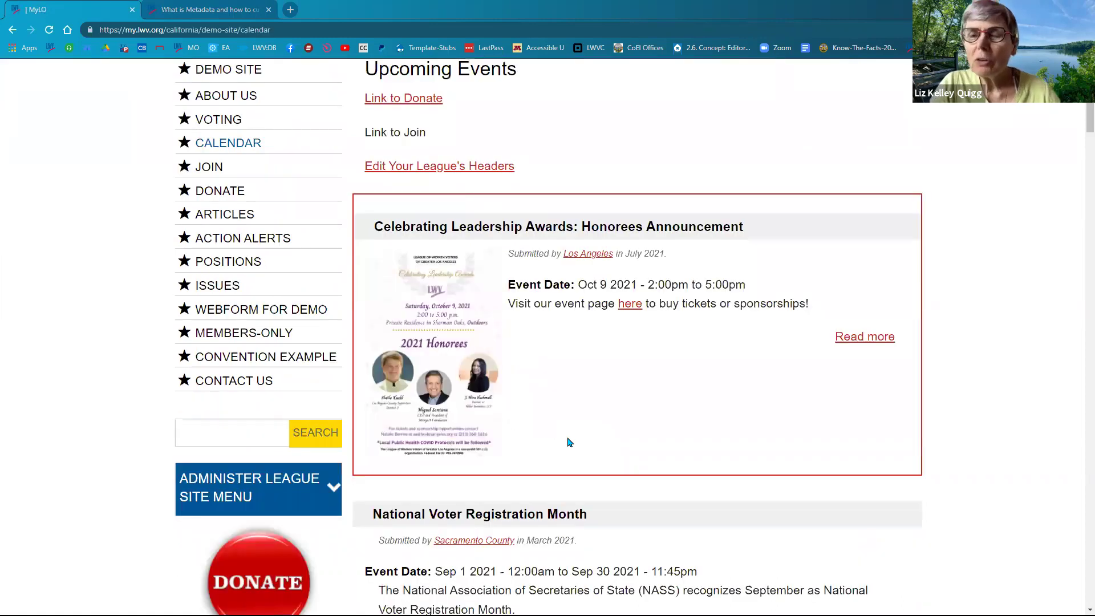
pyautogui.scroll(2, 515, 418)
pyautogui.scroll(-4, 226, 377)
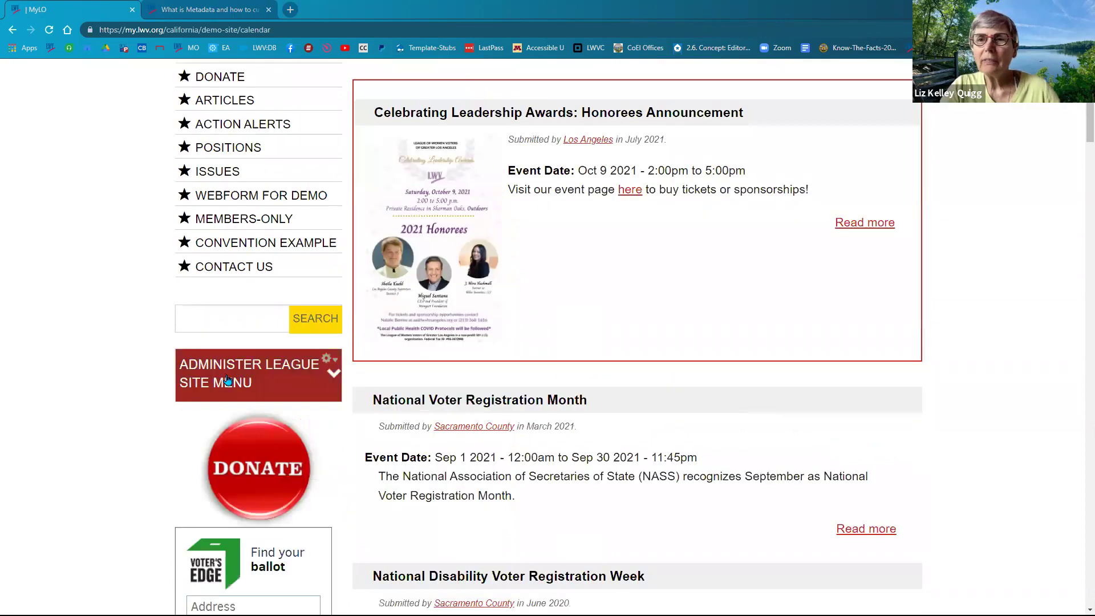
pyautogui.click(227, 380)
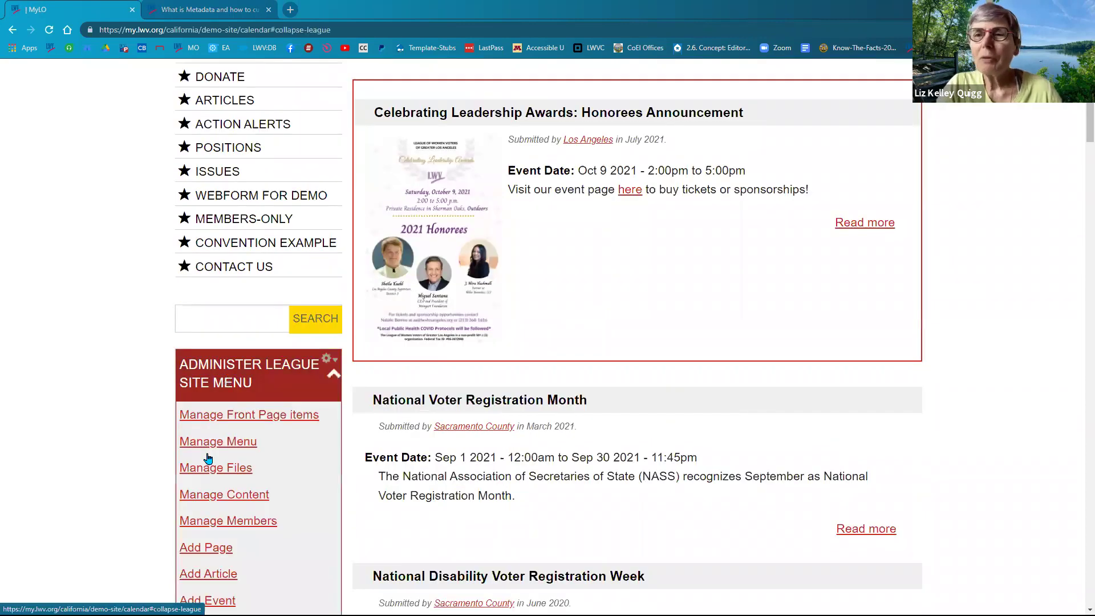
pyautogui.click(215, 499)
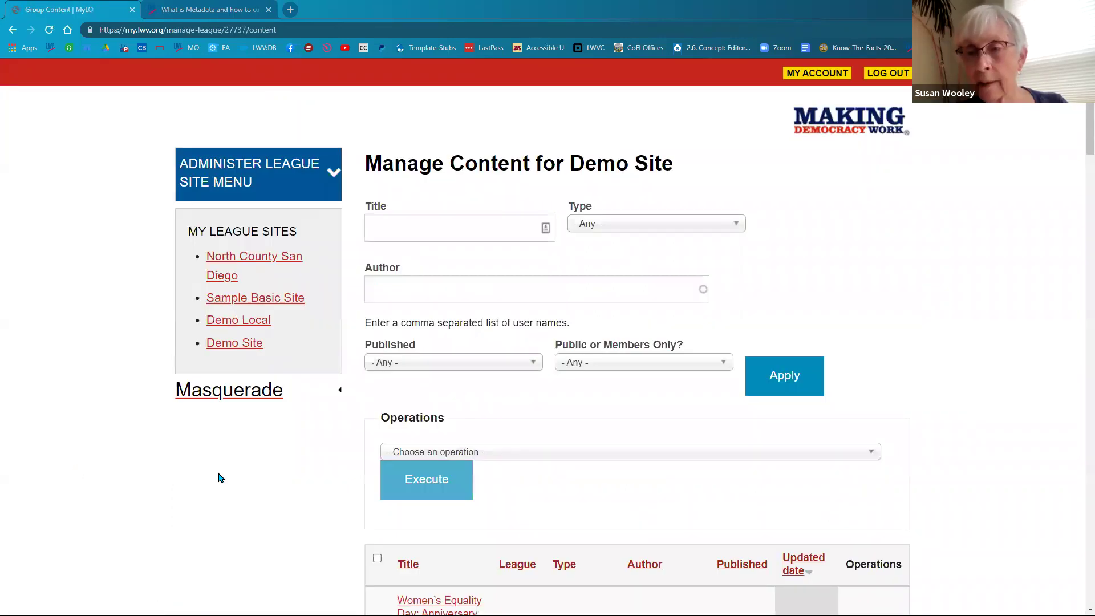
# Filter the Demo Site's content list to the Events type
pyautogui.scroll(-3, 221, 478)
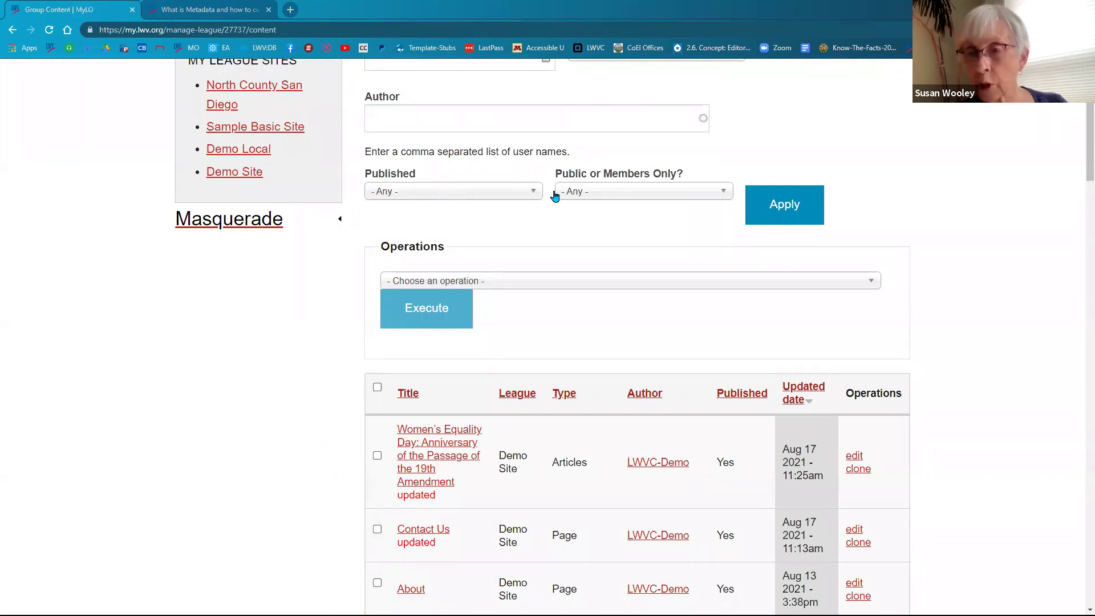
pyautogui.scroll(2, 626, 176)
pyautogui.click(625, 171)
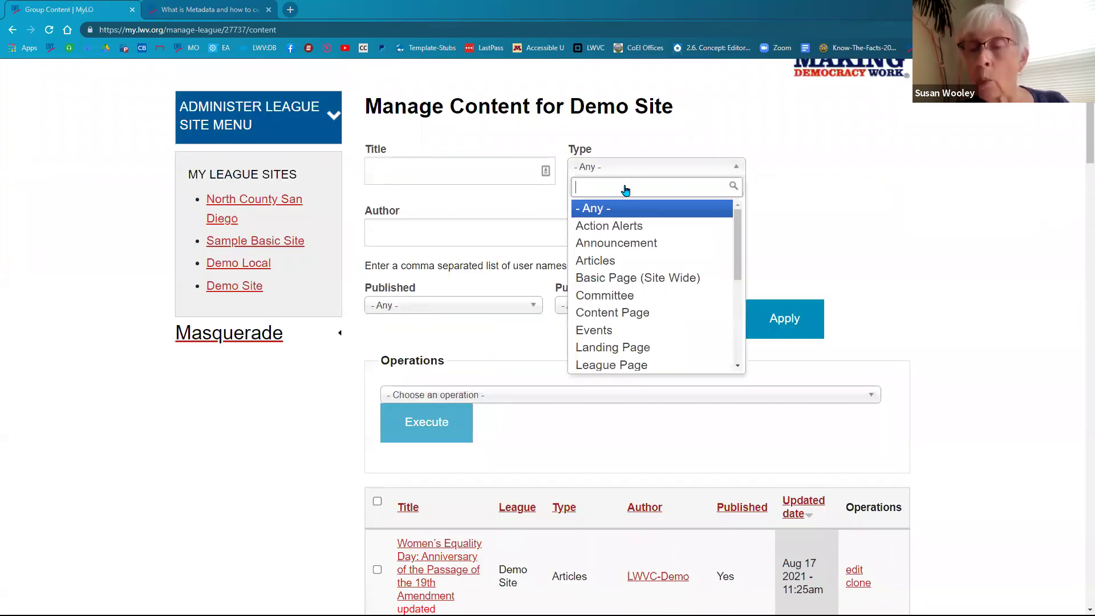
pyautogui.click(603, 333)
pyautogui.click(775, 331)
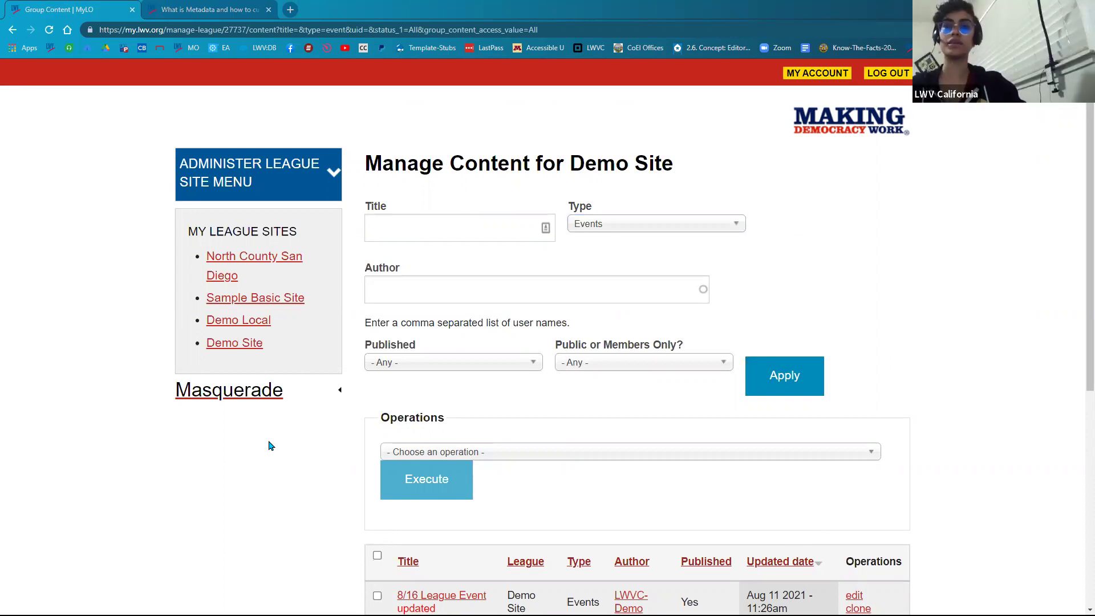
# Expand the league site administration options and highlight the words "Manage Content" in the page heading
pyautogui.click(262, 176)
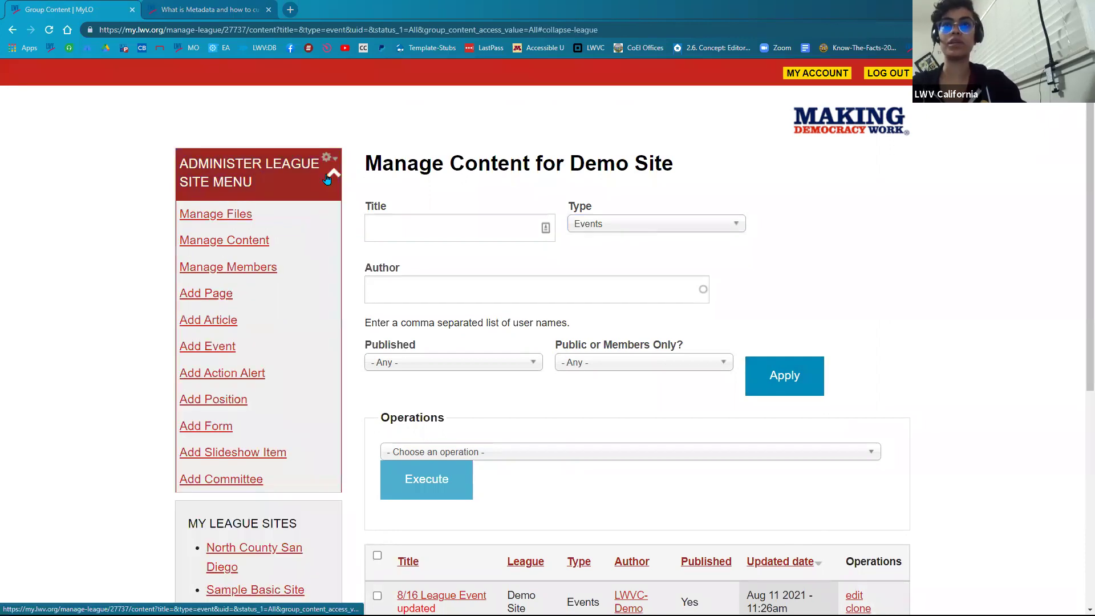
pyautogui.moveTo(530, 170); pyautogui.dragTo(366, 166)
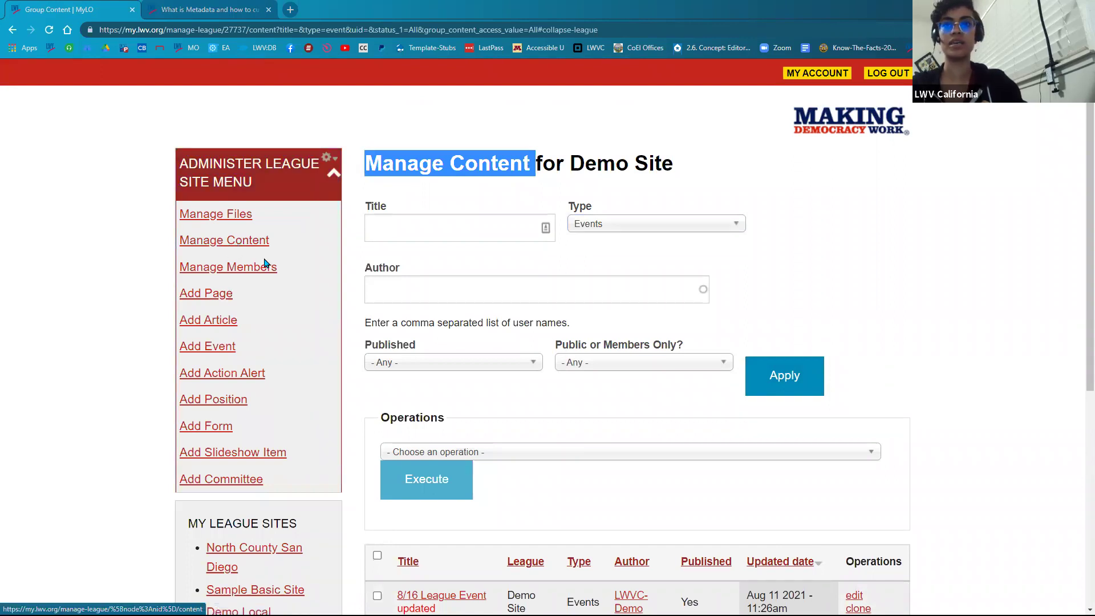
pyautogui.click(530, 392)
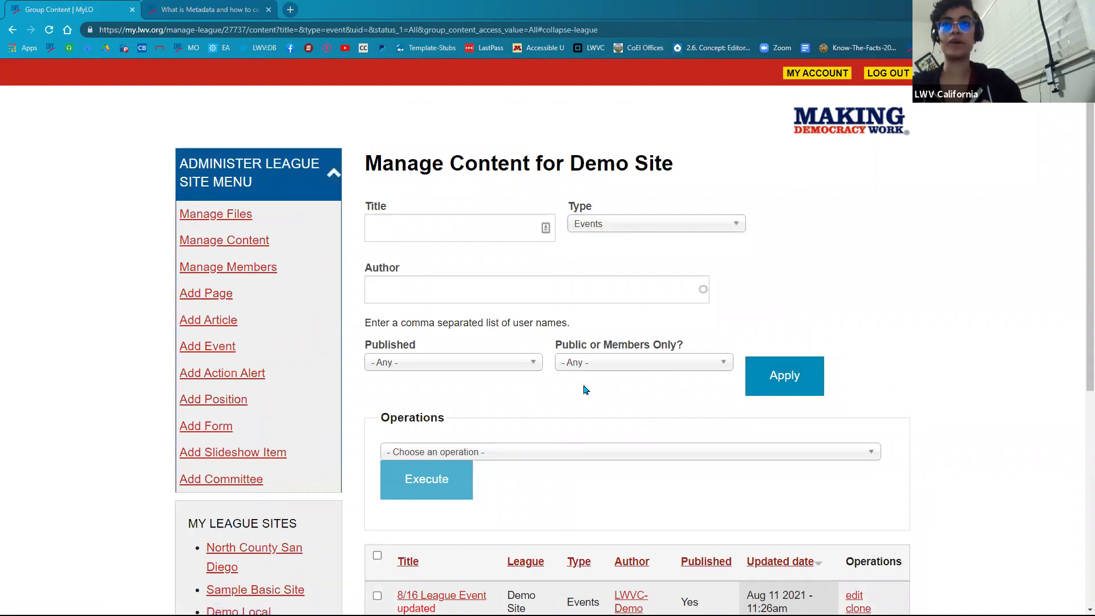
# Select the "8/16 League Event updated", "League Event" and "9/28 League Event" entries in the content list
pyautogui.scroll(-2, 585, 387)
pyautogui.scroll(-2, 375, 370)
pyautogui.click(377, 369)
pyautogui.click(377, 449)
pyautogui.click(378, 530)
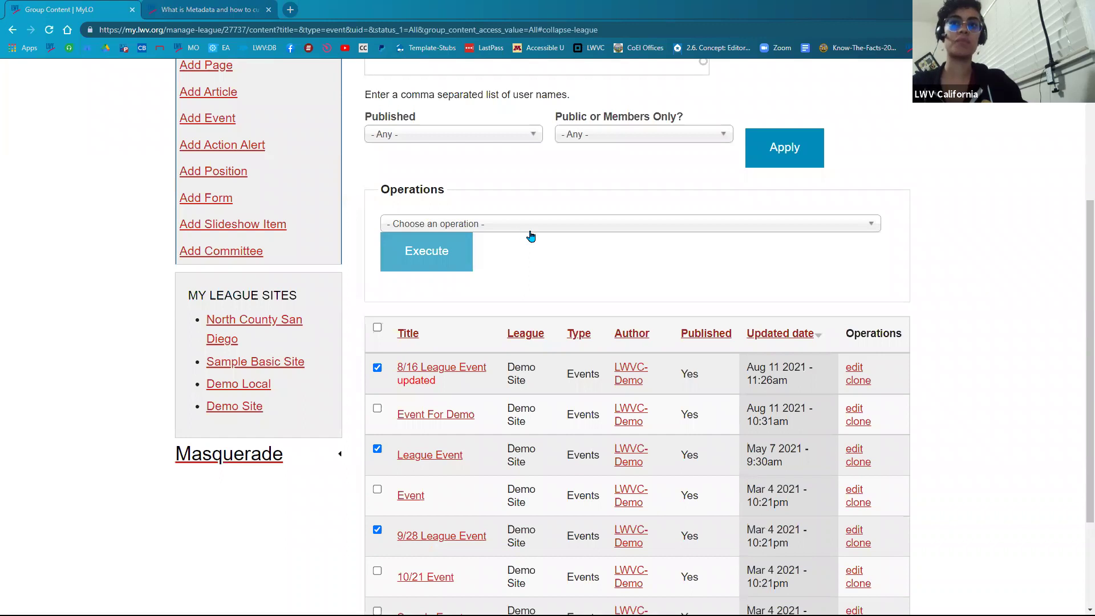
# Review the available bulk operations and choose "Promote to front page" for the selected events without executing it
pyautogui.click(549, 230)
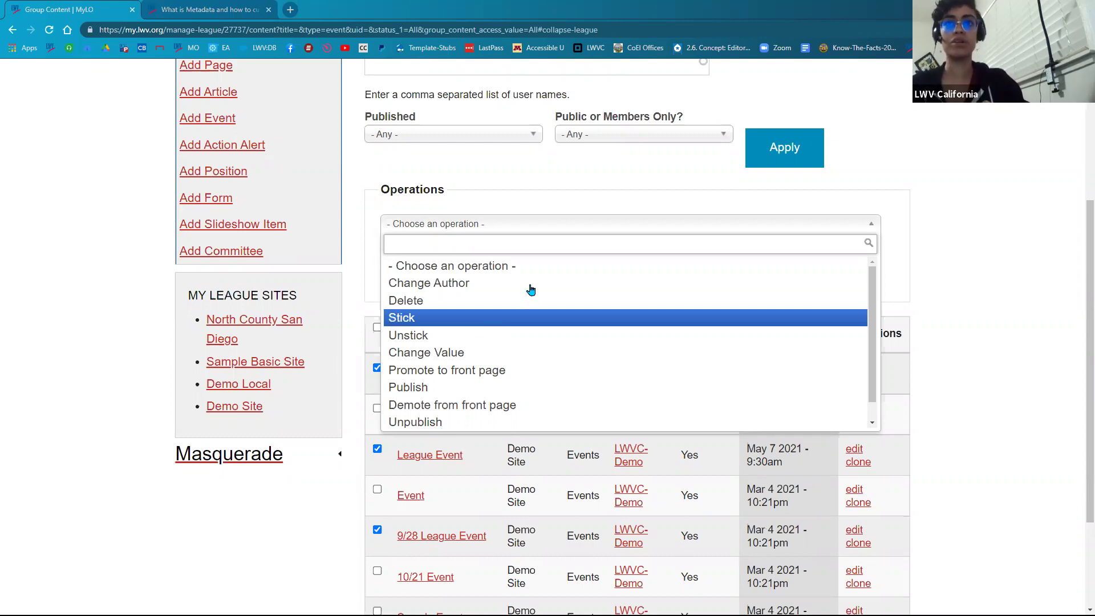
pyautogui.scroll(-1, 516, 328)
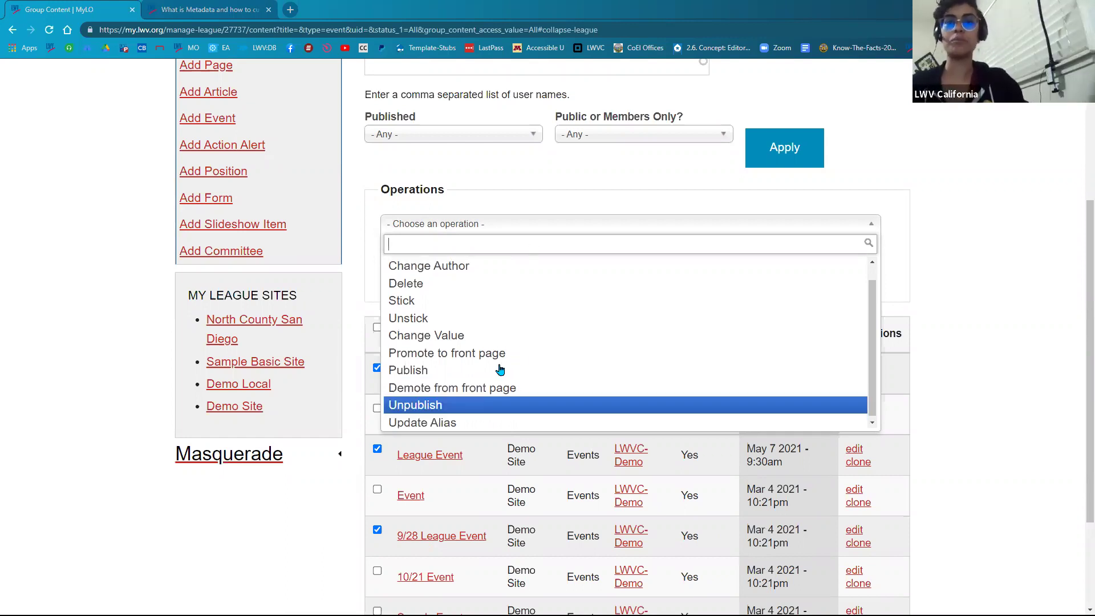
pyautogui.scroll(1, 496, 359)
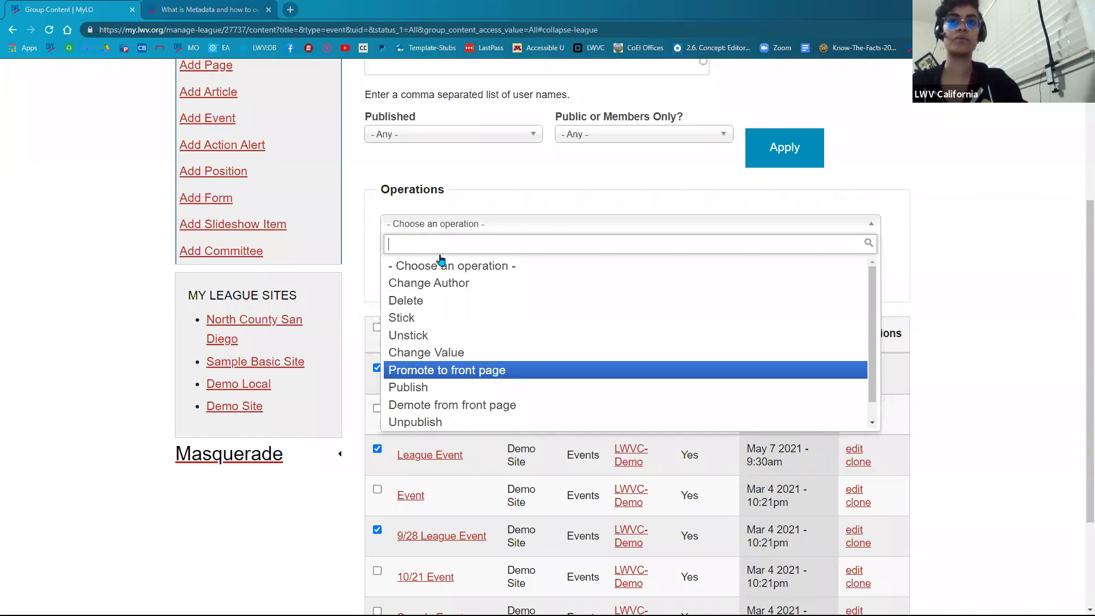
pyautogui.press('Return')
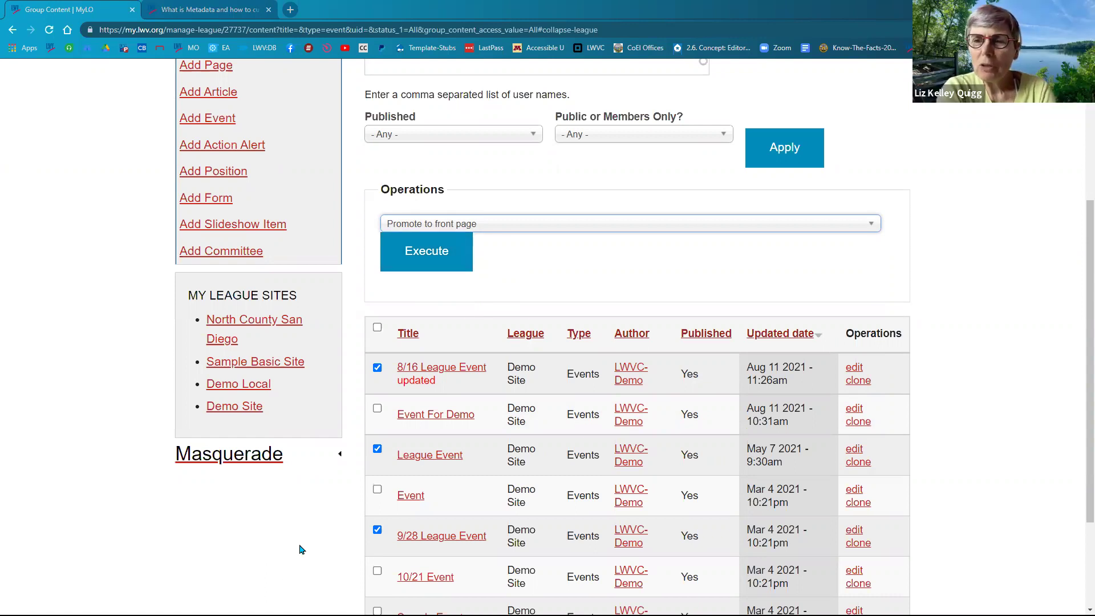
pyautogui.click(302, 550)
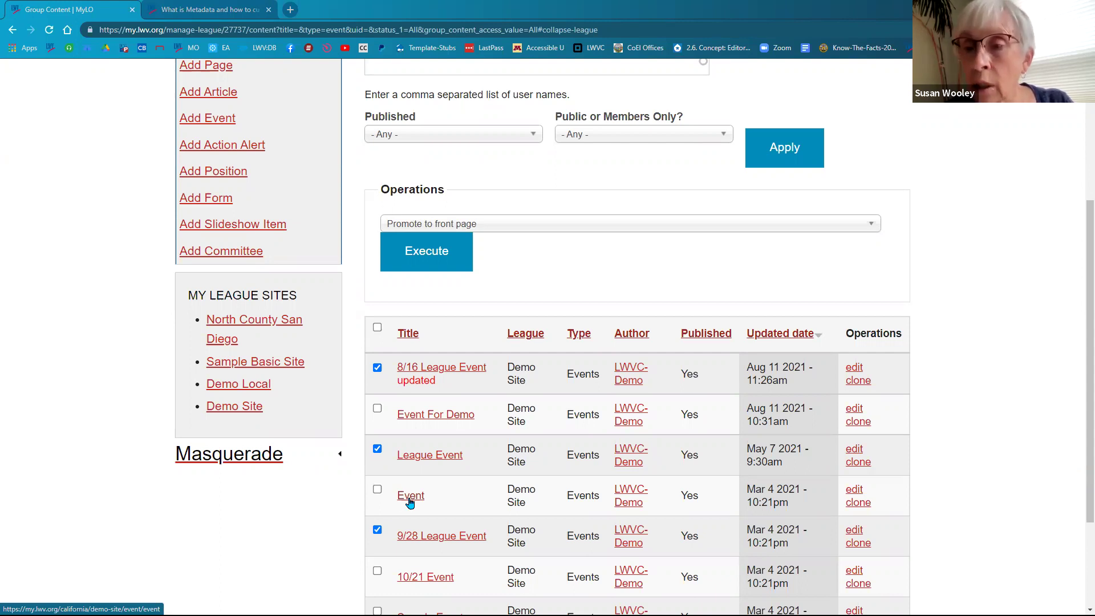
# Open the item titled "Event" from the list and start a new draft showing its Event Date settings
pyautogui.click(409, 501)
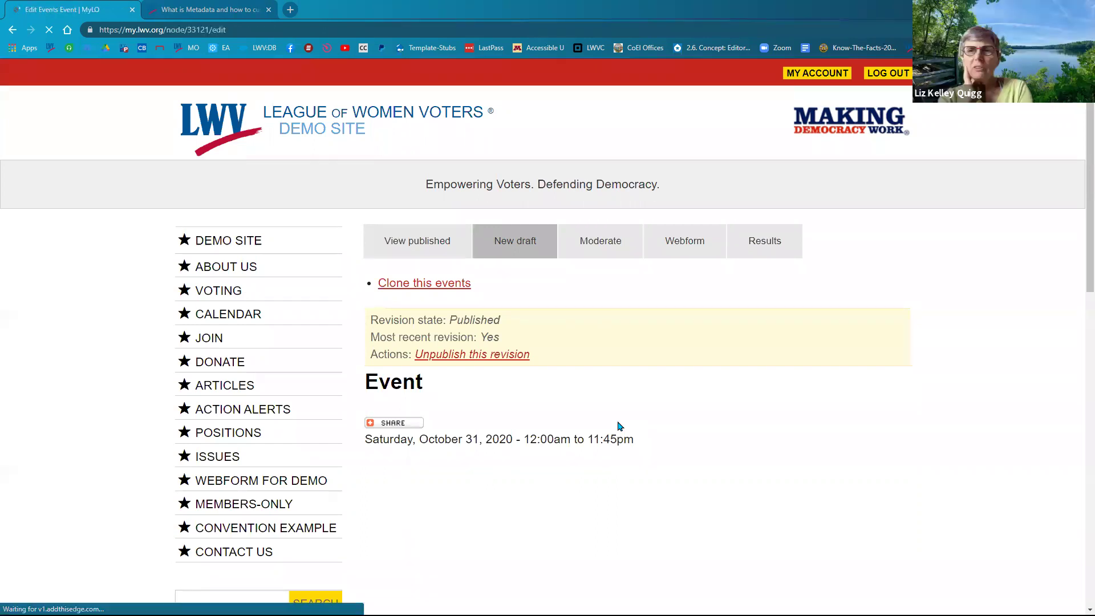
pyautogui.scroll(-3, 581, 408)
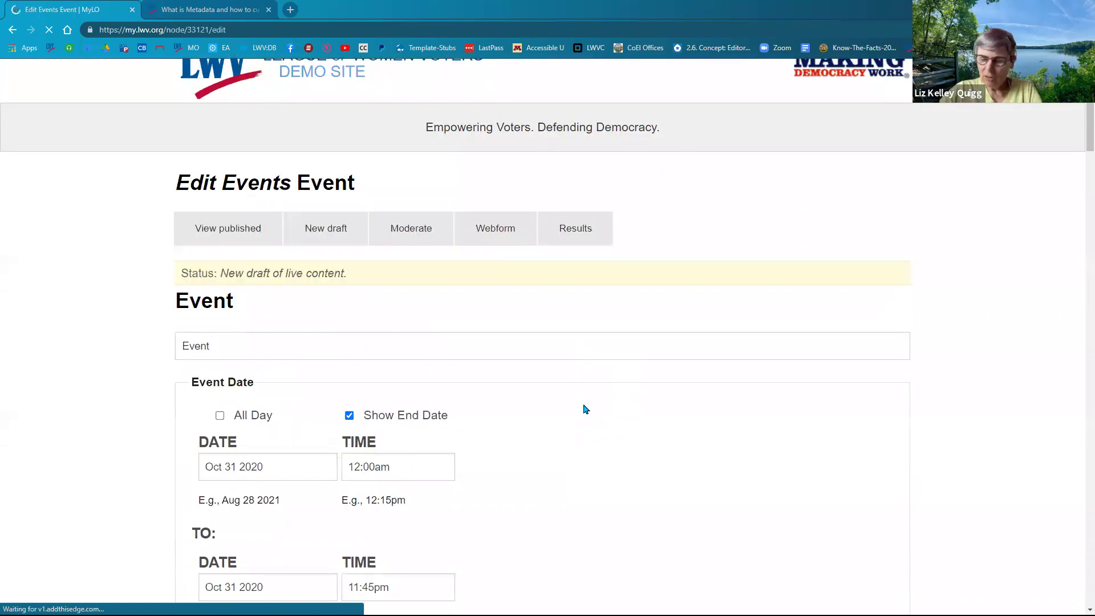
pyautogui.scroll(-1, 585, 409)
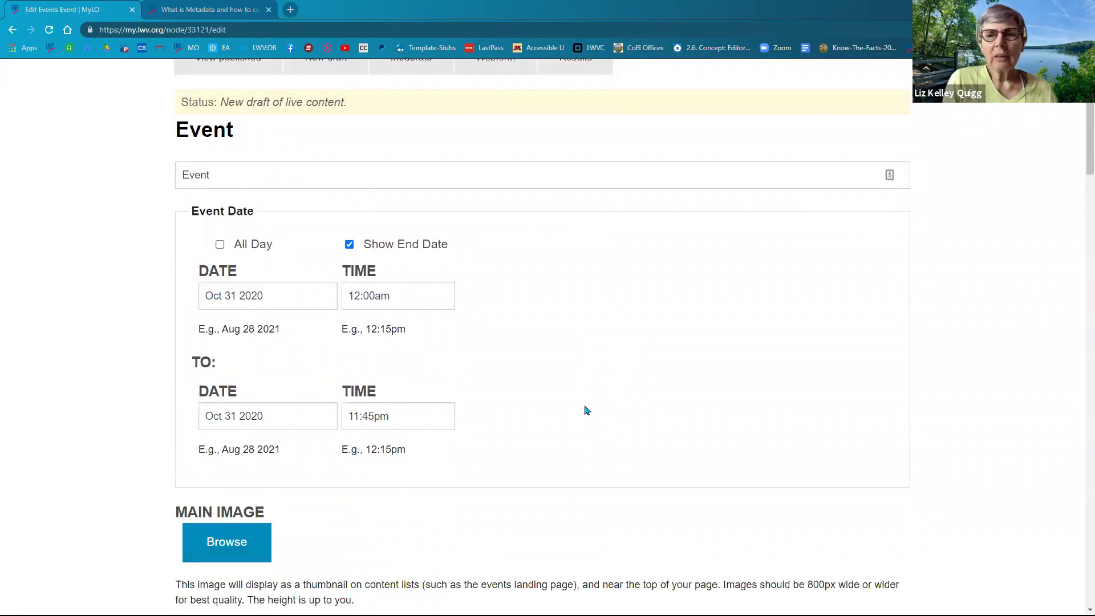
# Toggle the event's Show End Date option off and back on to compare the date fields
pyautogui.click(350, 246)
pyautogui.click(350, 245)
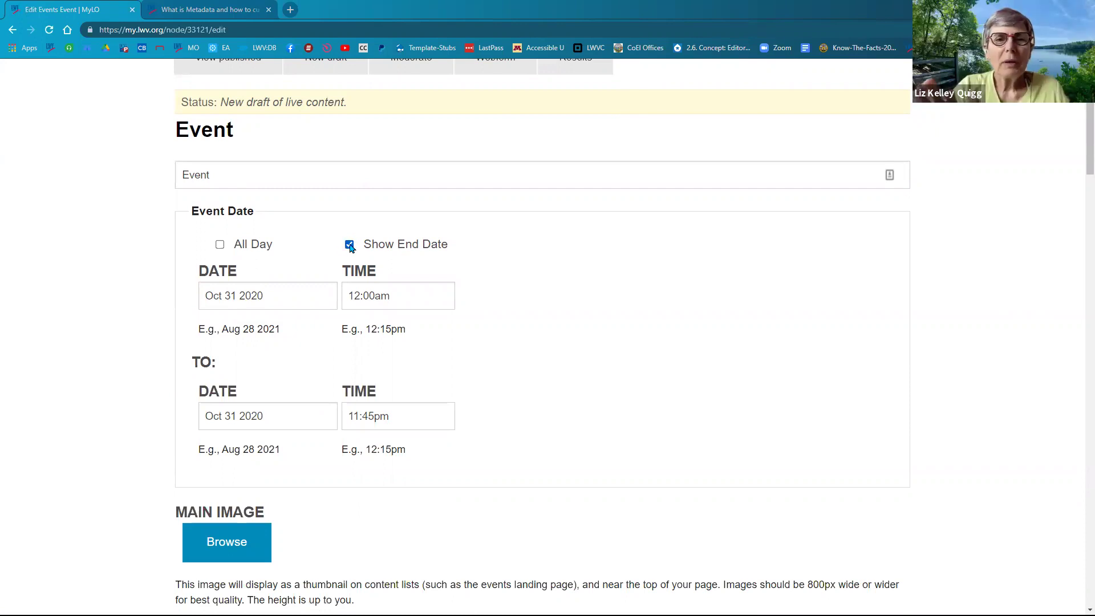
pyautogui.click(350, 245)
pyautogui.click(350, 245)
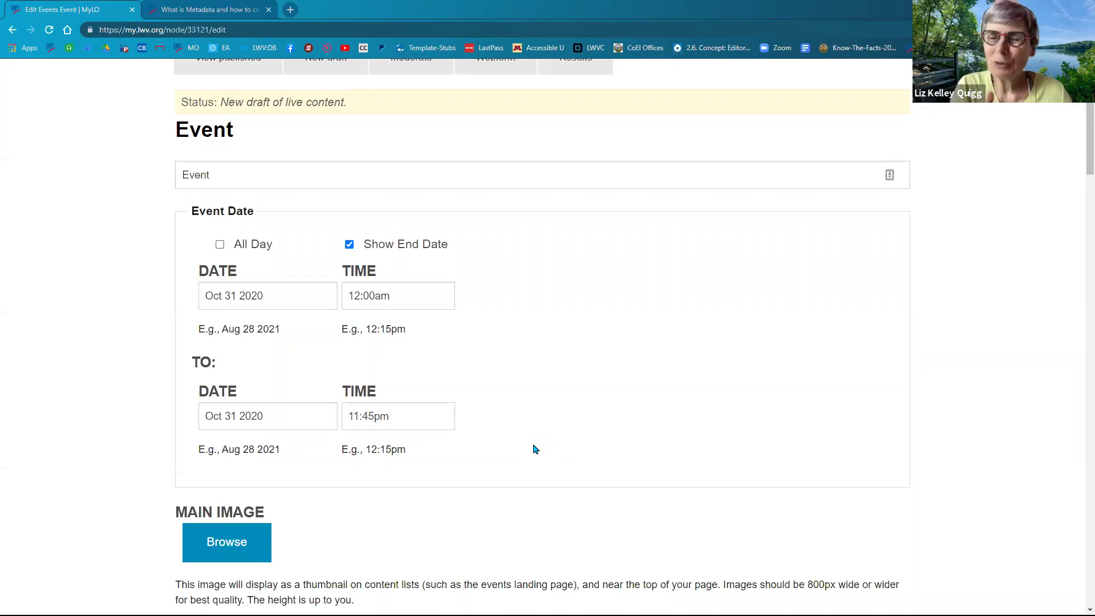
pyautogui.scroll(2, 536, 451)
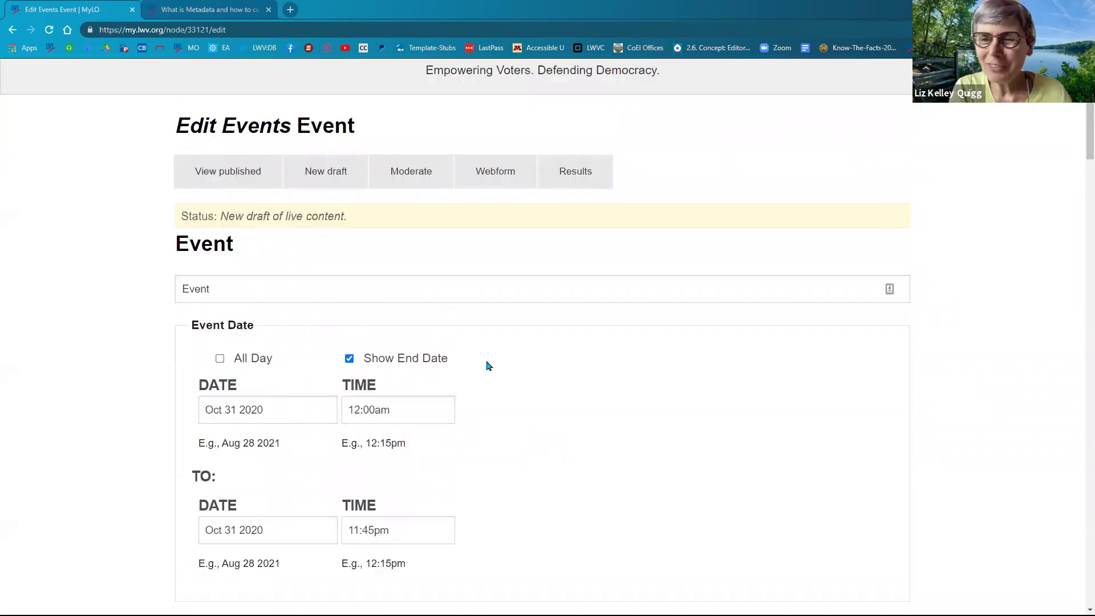
# Reopen the event as a new draft from its published view and turn off Show End Date
pyautogui.click(232, 181)
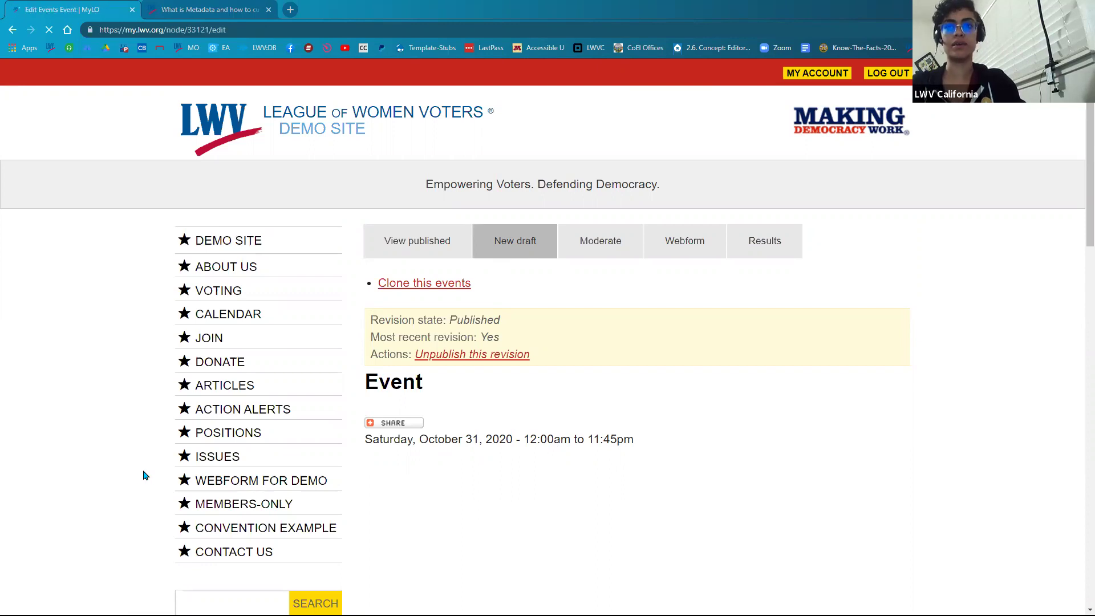
pyautogui.scroll(-1, 139, 472)
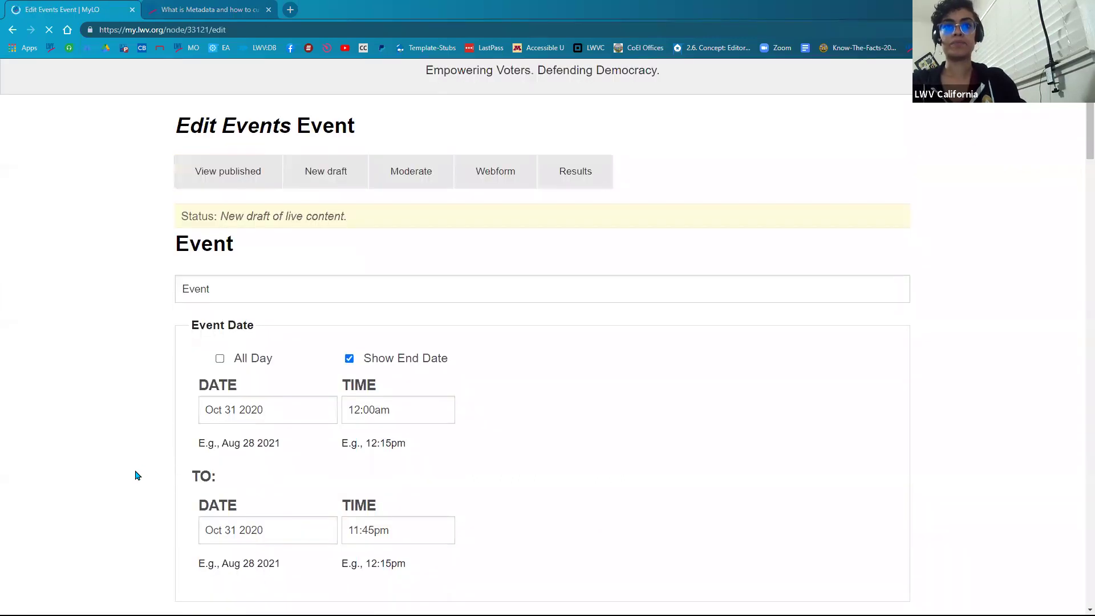
pyautogui.scroll(-2, 228, 388)
pyautogui.click(347, 301)
pyautogui.click(396, 360)
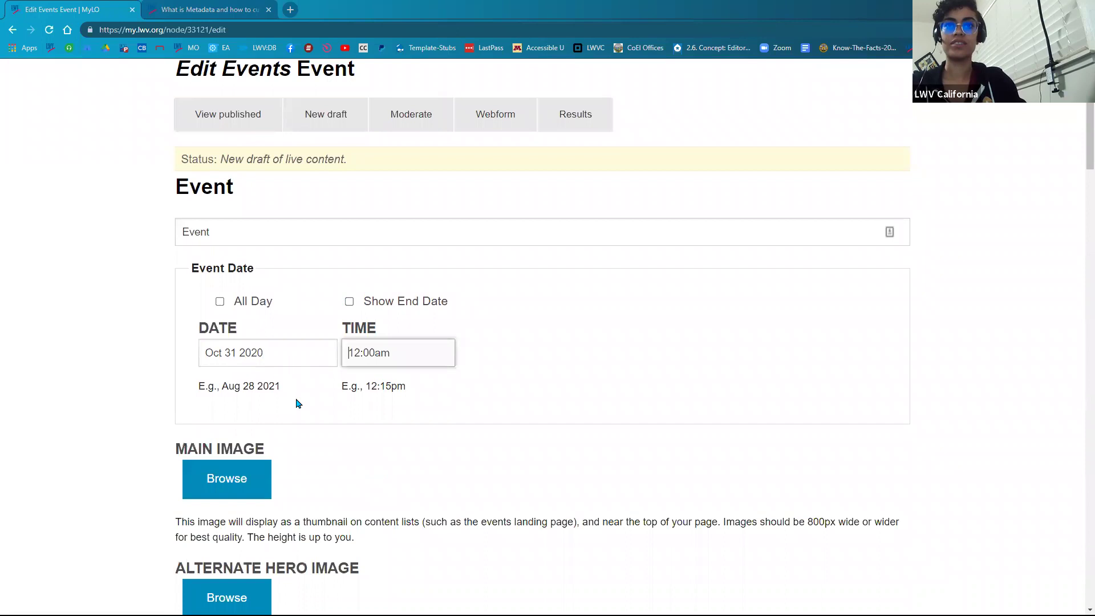
# Clear the event's start time and try to save the draft with only its date filled in
pyautogui.click(410, 351)
pyautogui.press('Delete')
pyautogui.press('Delete')
pyautogui.press('Delete')
pyautogui.press('Delete')
pyautogui.press('Delete')
pyautogui.press('Delete')
pyautogui.press('Delete')
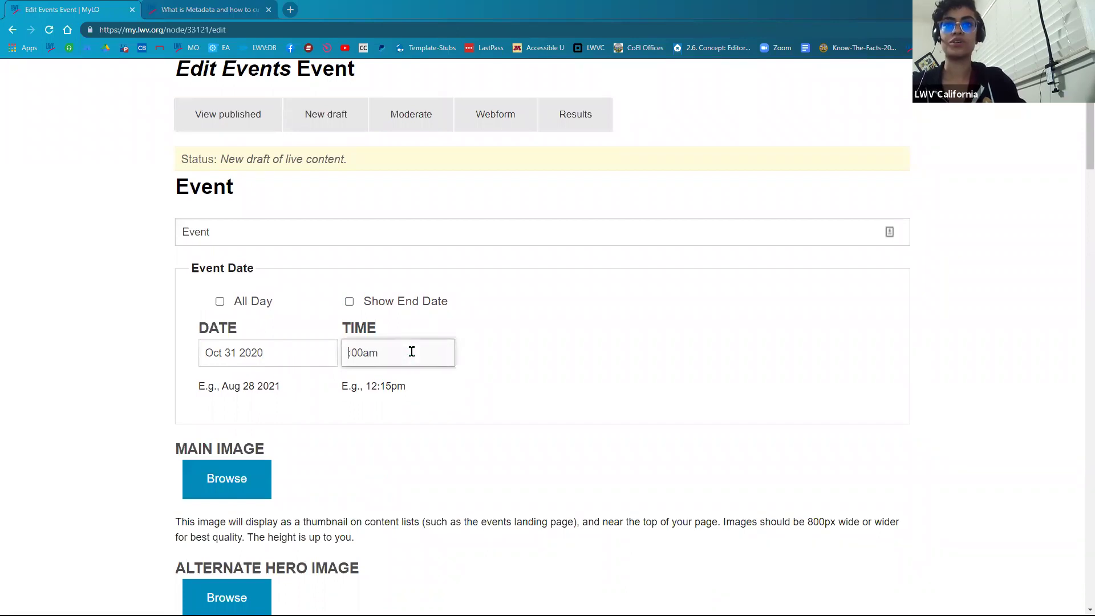
pyautogui.click(80, 443)
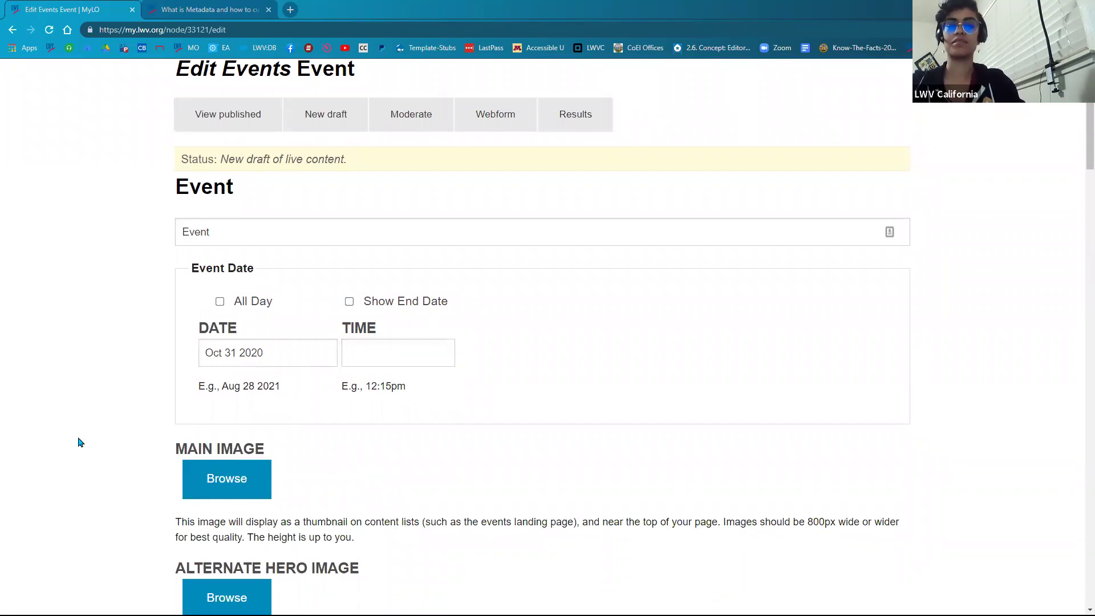
pyautogui.scroll(-15, 83, 451)
pyautogui.click(213, 411)
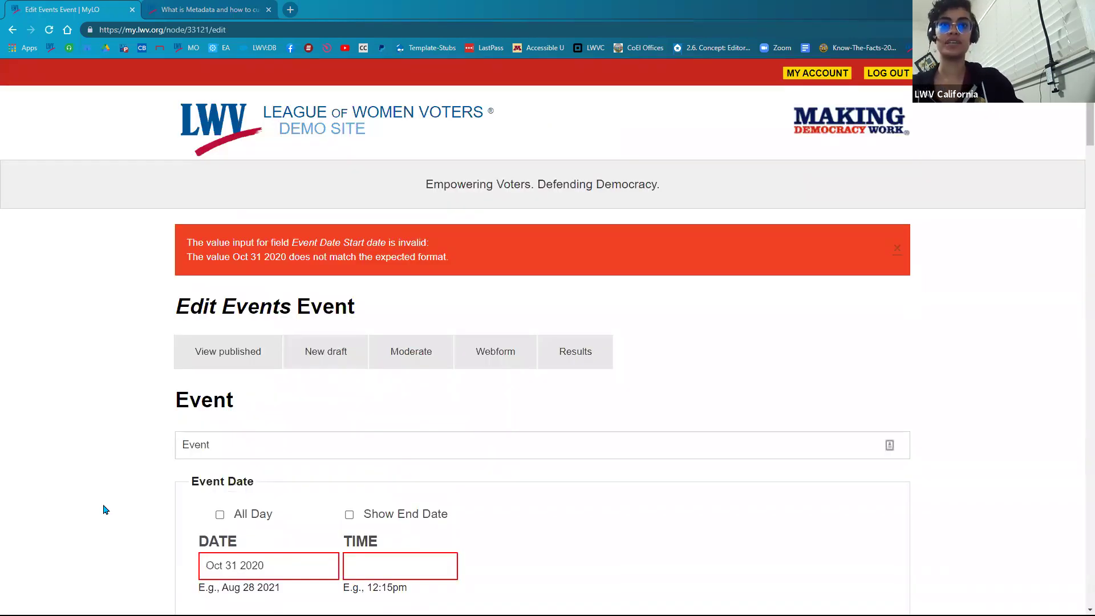
# Check the Event Date fields and leave the edit form for the event's published view
pyautogui.scroll(-2, 99, 516)
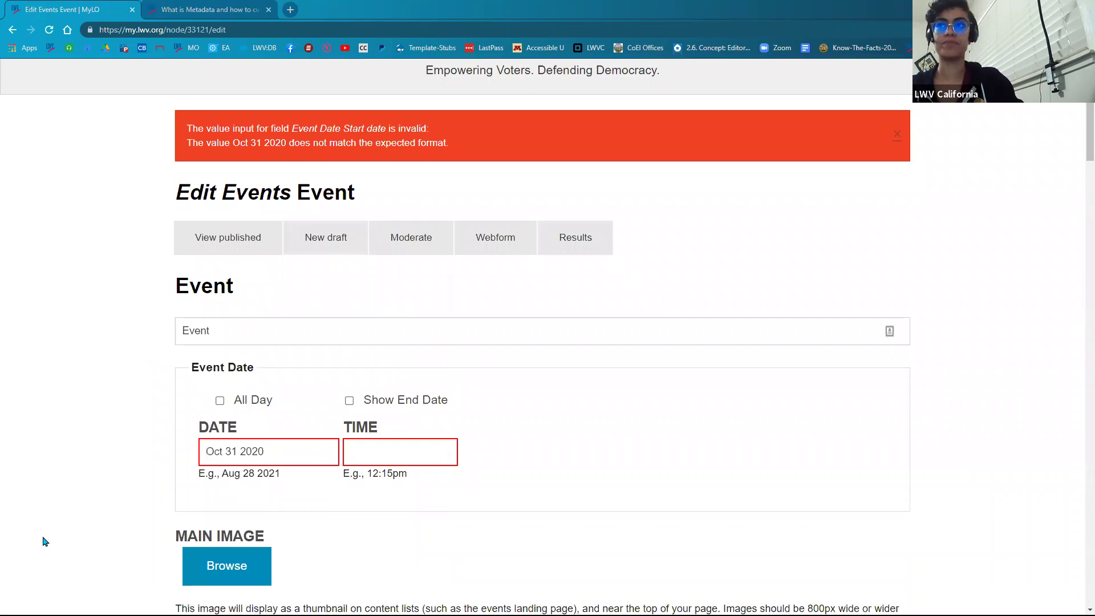
pyautogui.scroll(2, 90, 530)
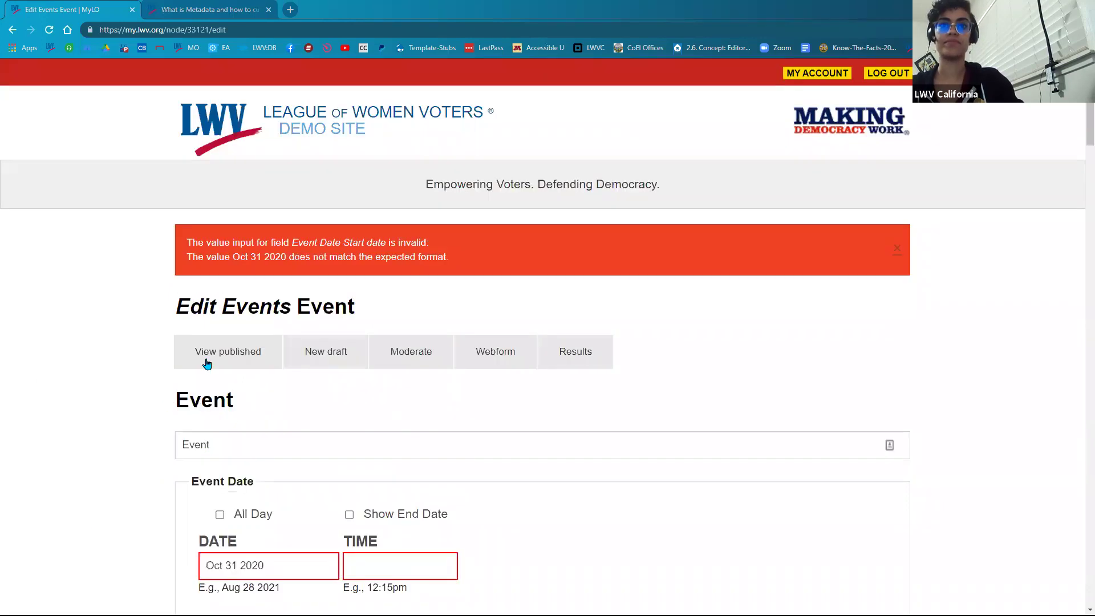
pyautogui.click(228, 352)
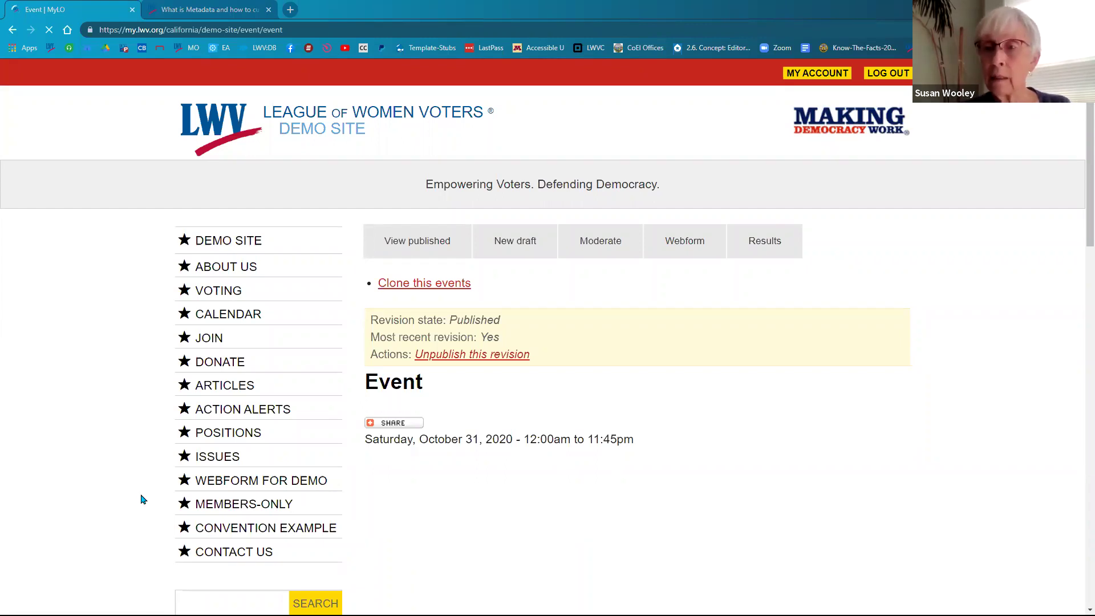
# Read the open "What is Metadata and how to customize it for Social Media" article, examining its Title, Main Image, Summary and Body examples
pyautogui.click(241, 16)
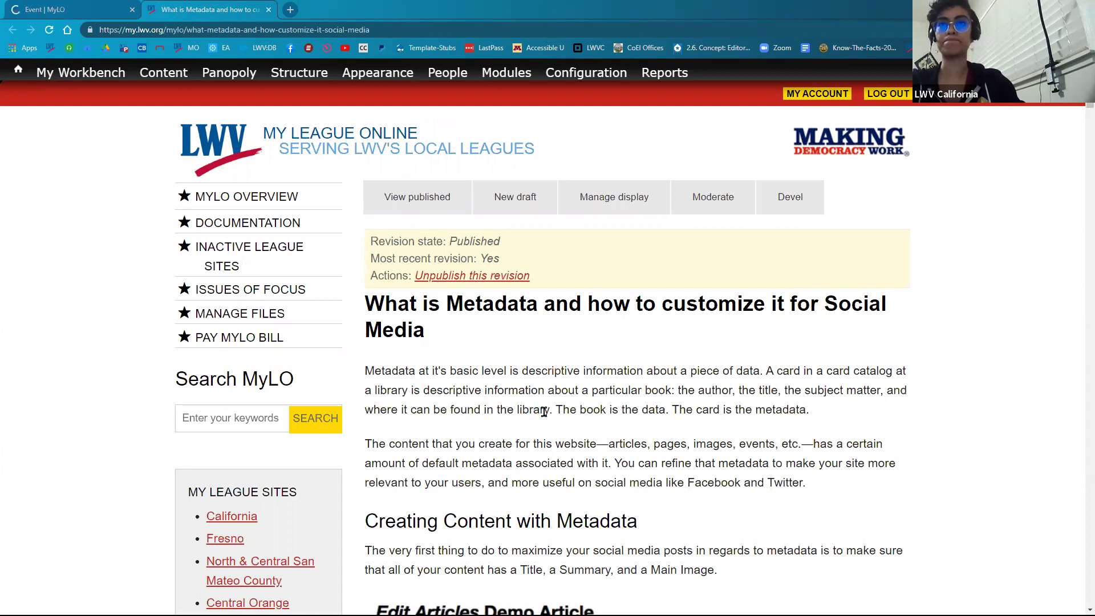
pyautogui.scroll(-2, 545, 413)
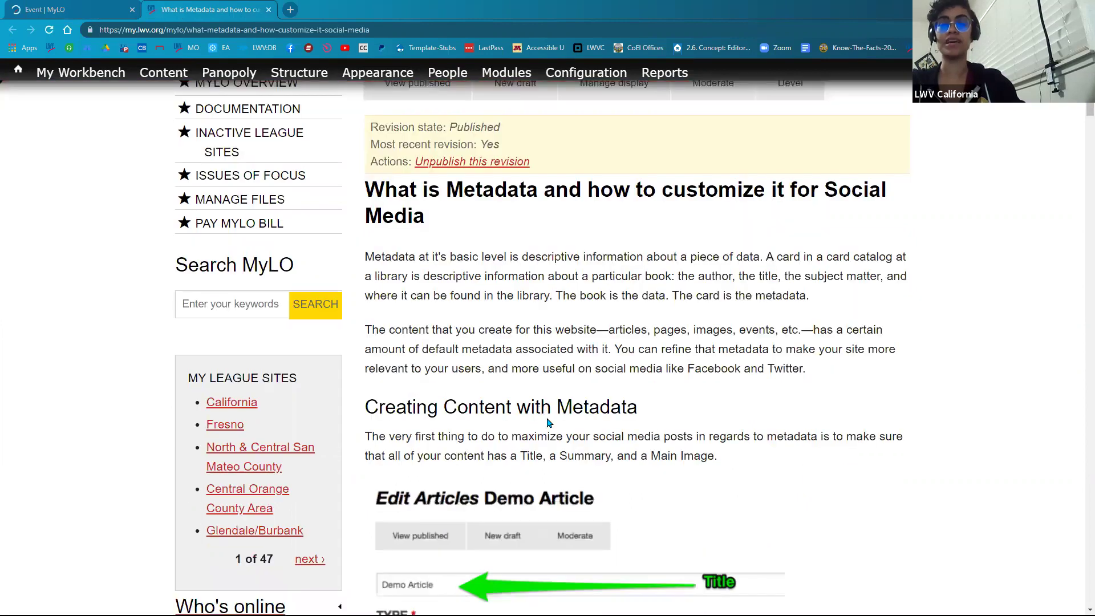
pyautogui.scroll(-2, 547, 422)
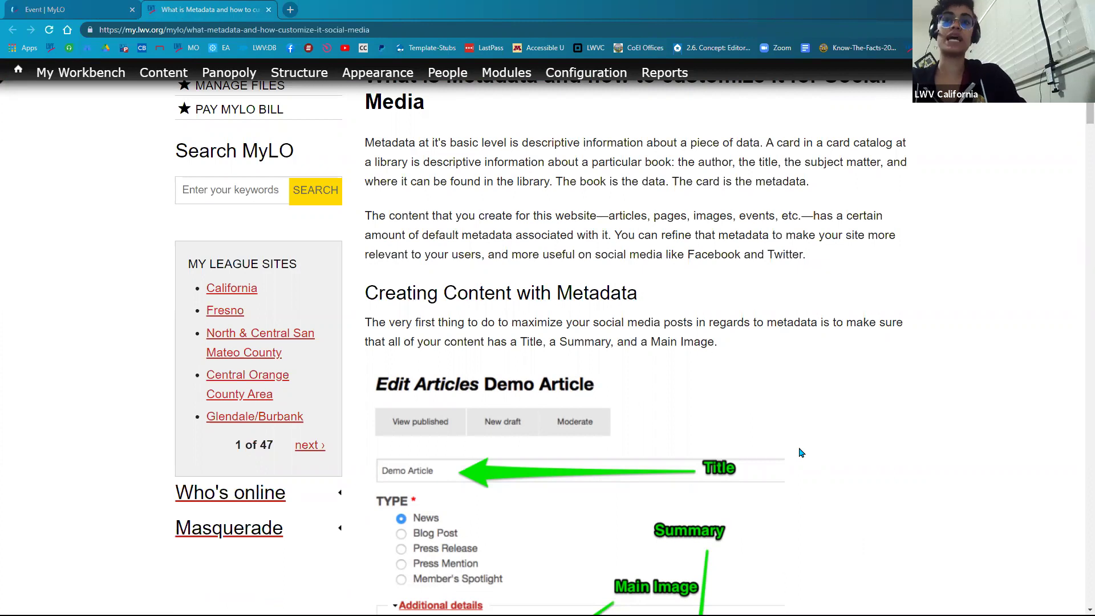
pyautogui.scroll(-2, 362, 387)
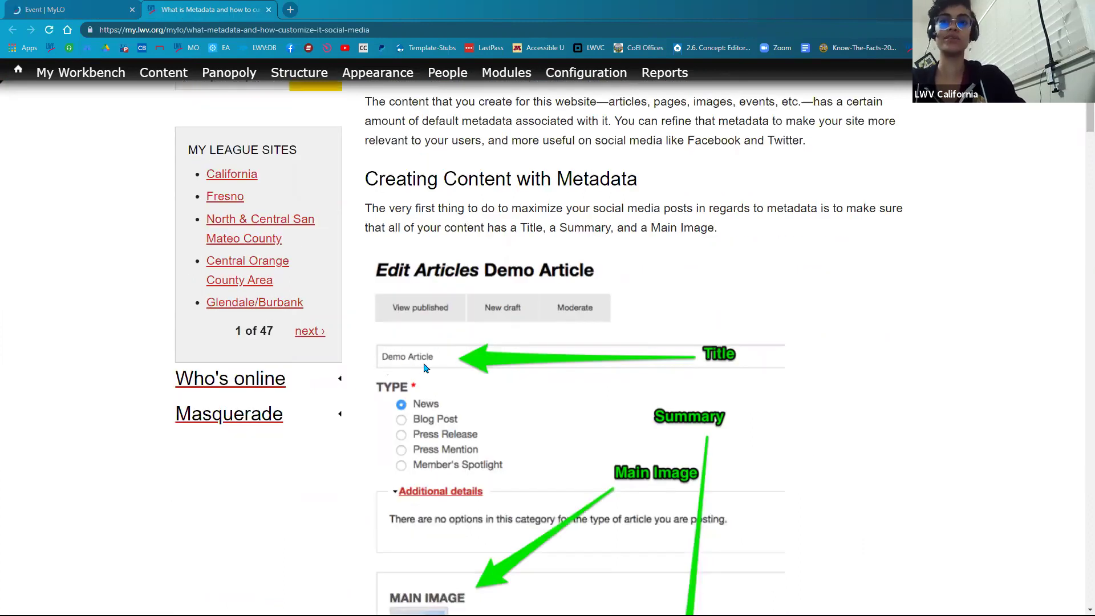
pyautogui.scroll(-3, 337, 532)
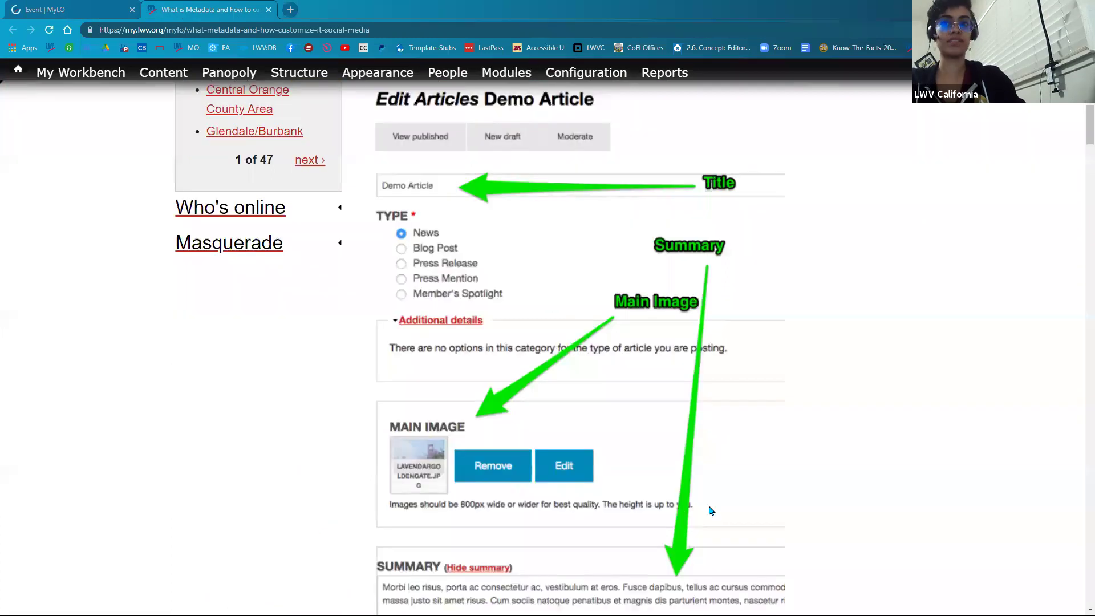
pyautogui.scroll(-2, 712, 511)
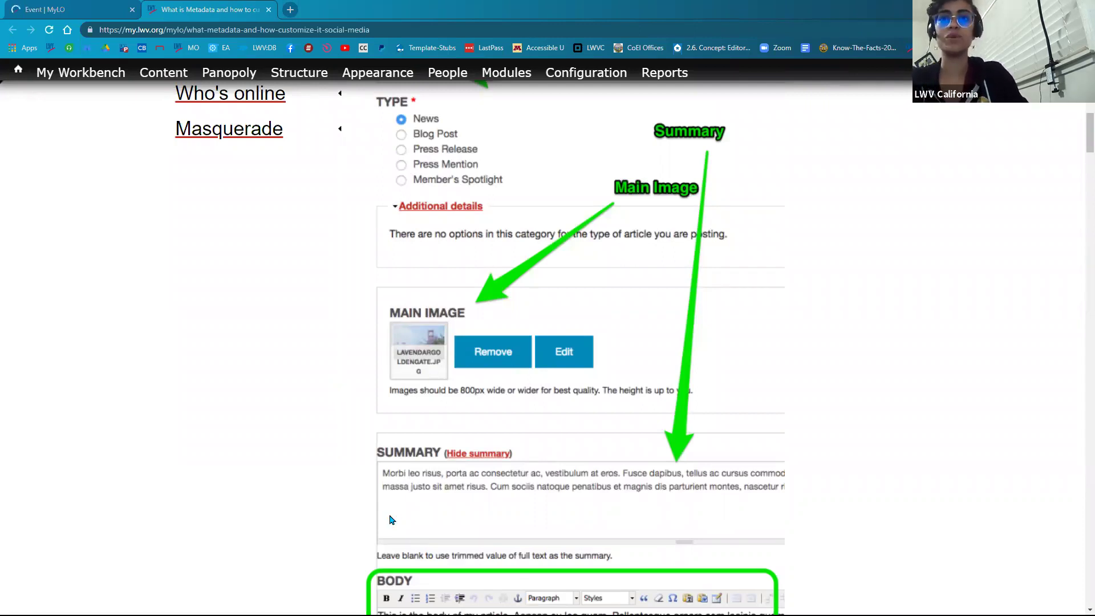
pyautogui.scroll(-2, 398, 521)
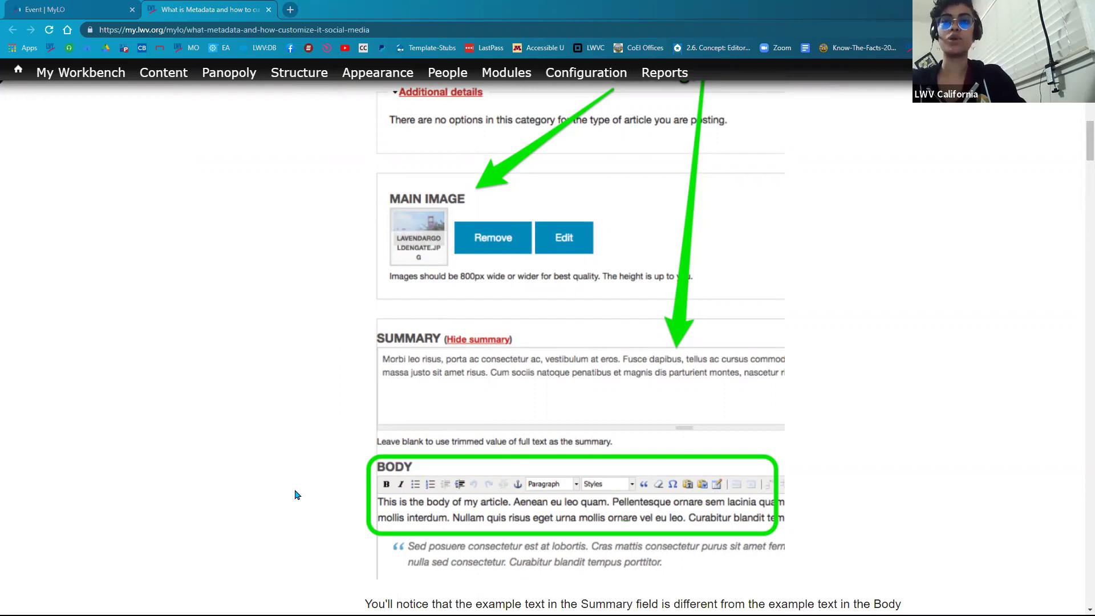
pyautogui.scroll(1, 295, 494)
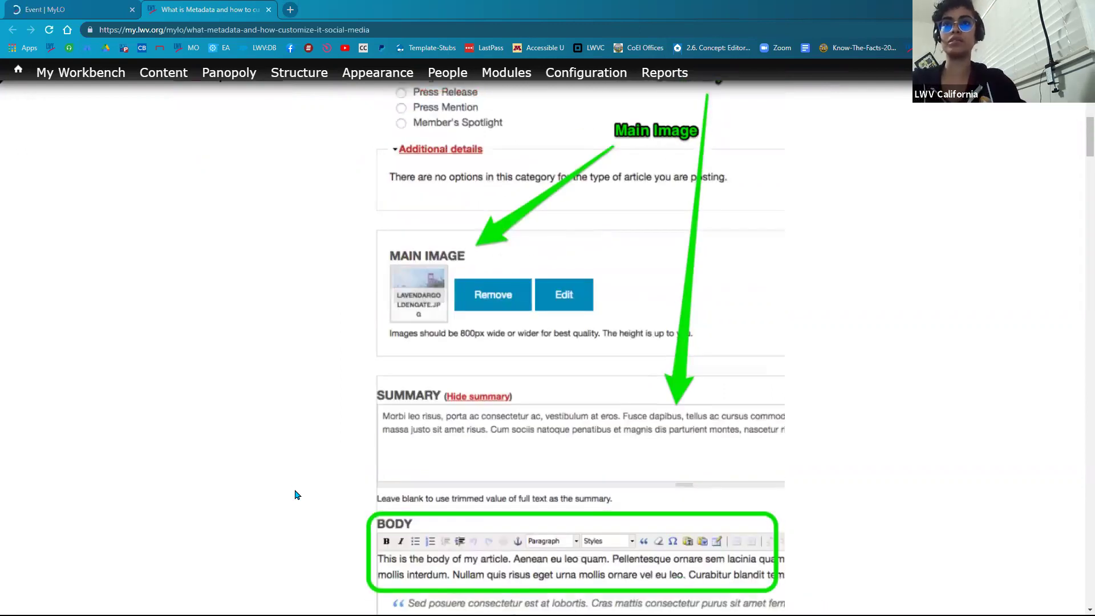
pyautogui.scroll(2, 383, 131)
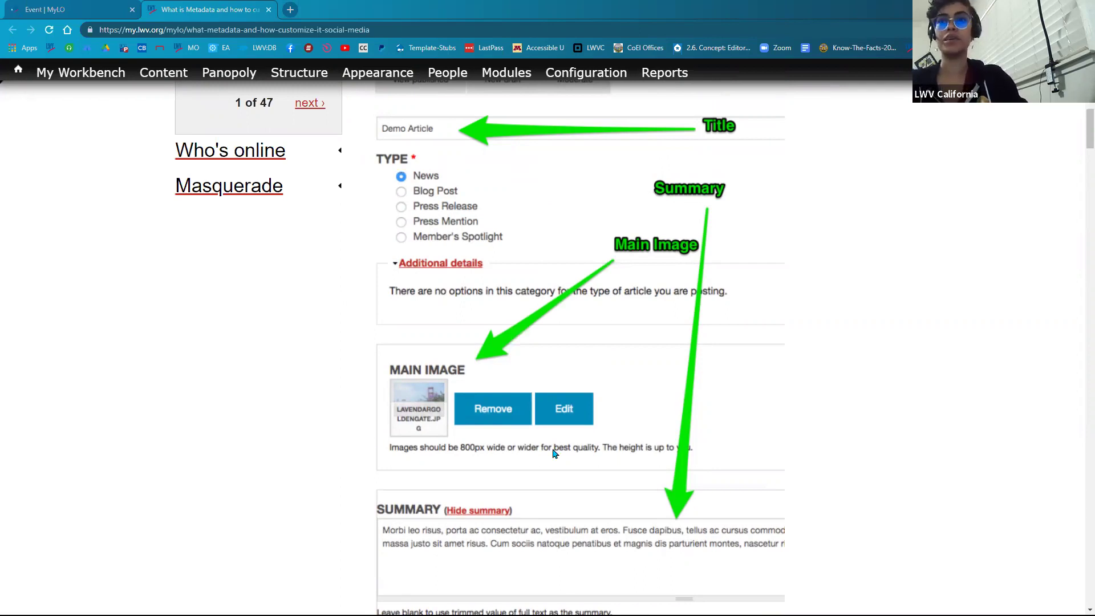
pyautogui.scroll(-4, 556, 454)
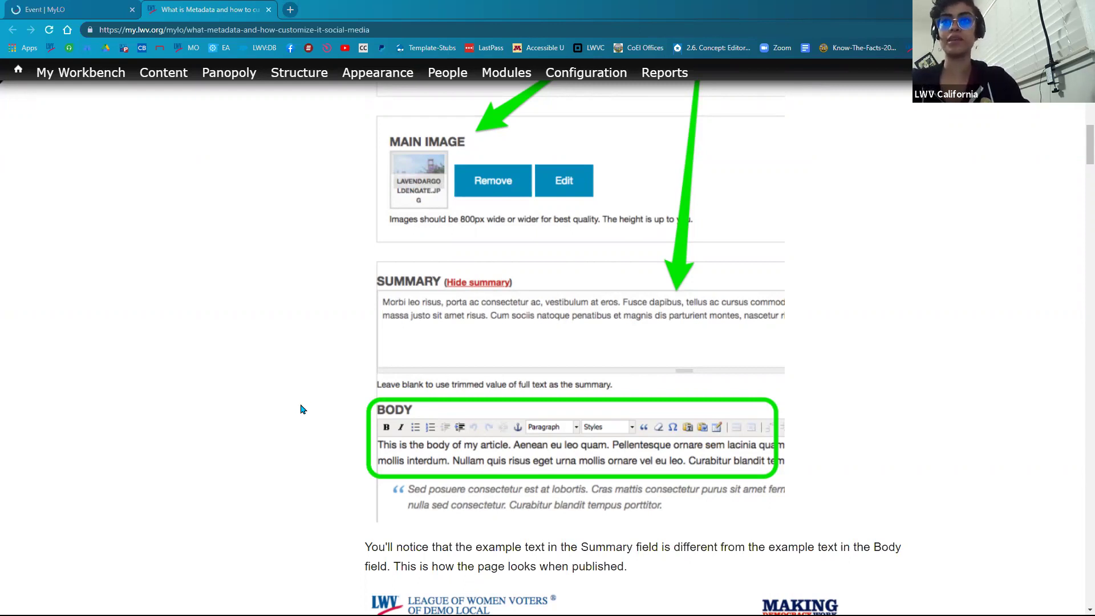
pyautogui.scroll(-3, 299, 411)
pyautogui.scroll(-1, 295, 414)
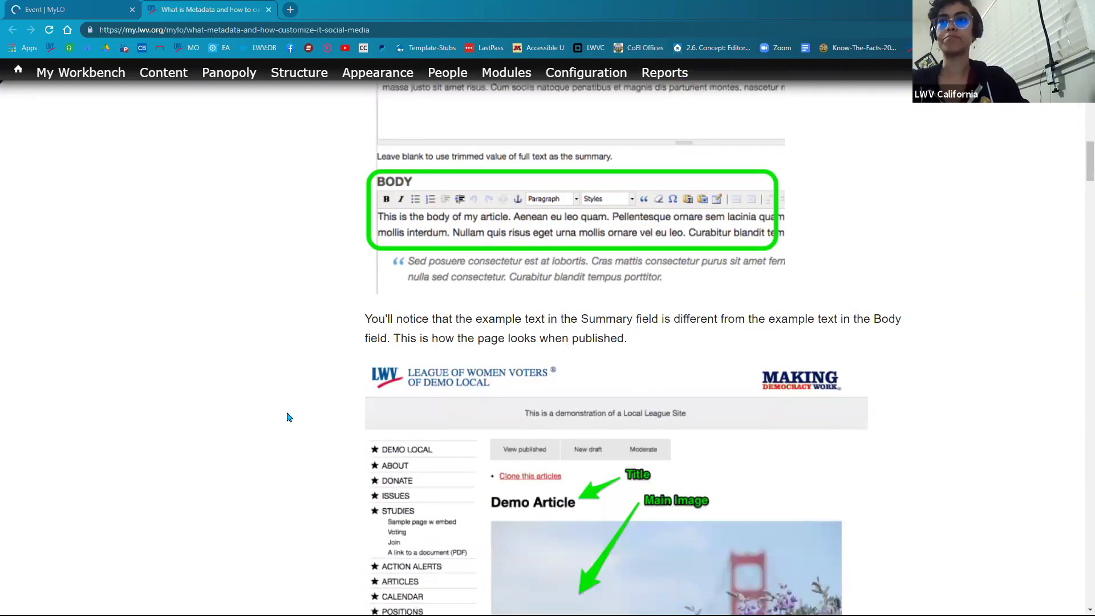
pyautogui.scroll(-3, 288, 416)
pyautogui.scroll(-3, 228, 74)
# Copy the metadata article's web address and close the article to return to the event
pyautogui.rightClick(236, 31)
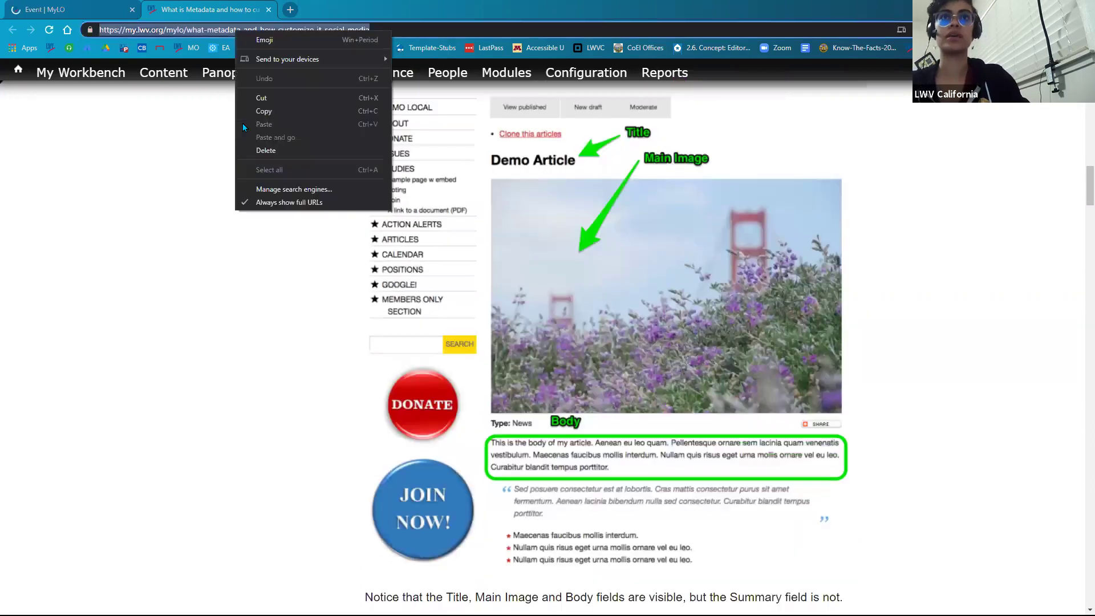
pyautogui.click(266, 112)
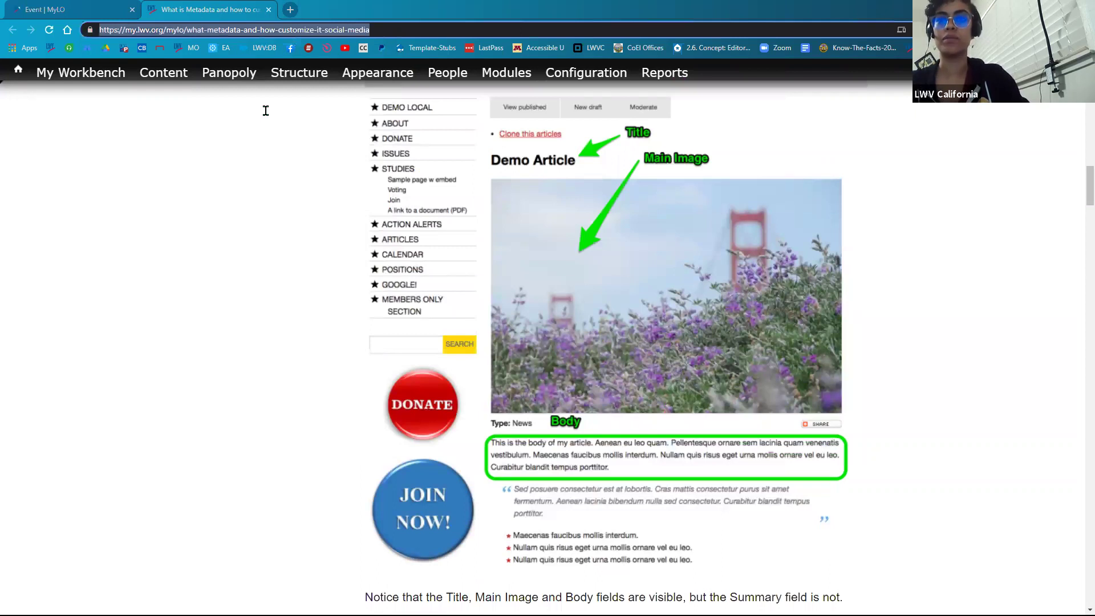
pyautogui.click(428, 593)
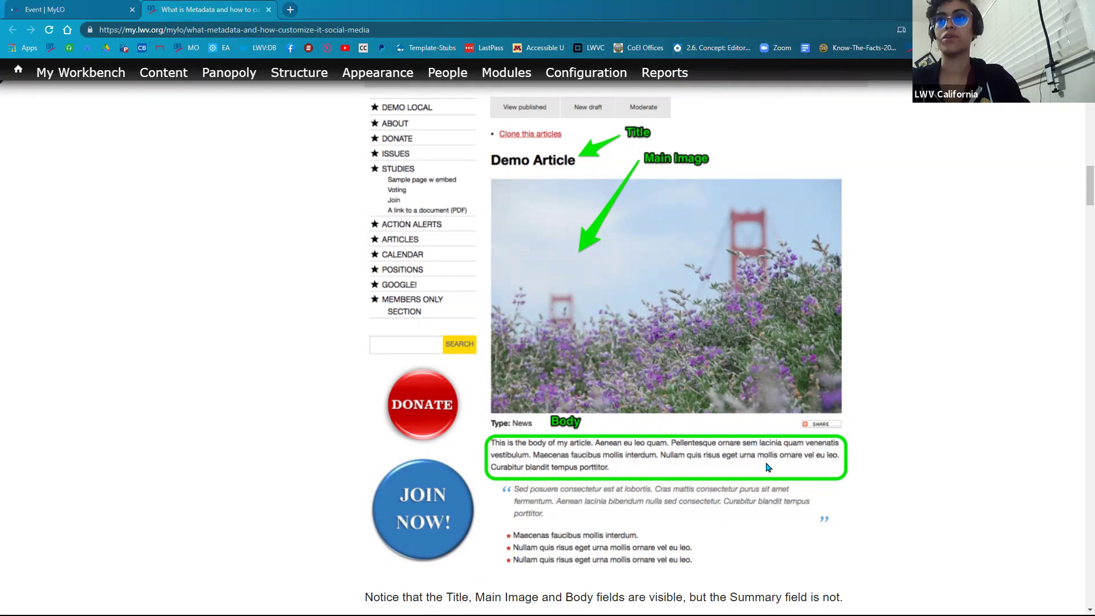
pyautogui.scroll(20, 764, 456)
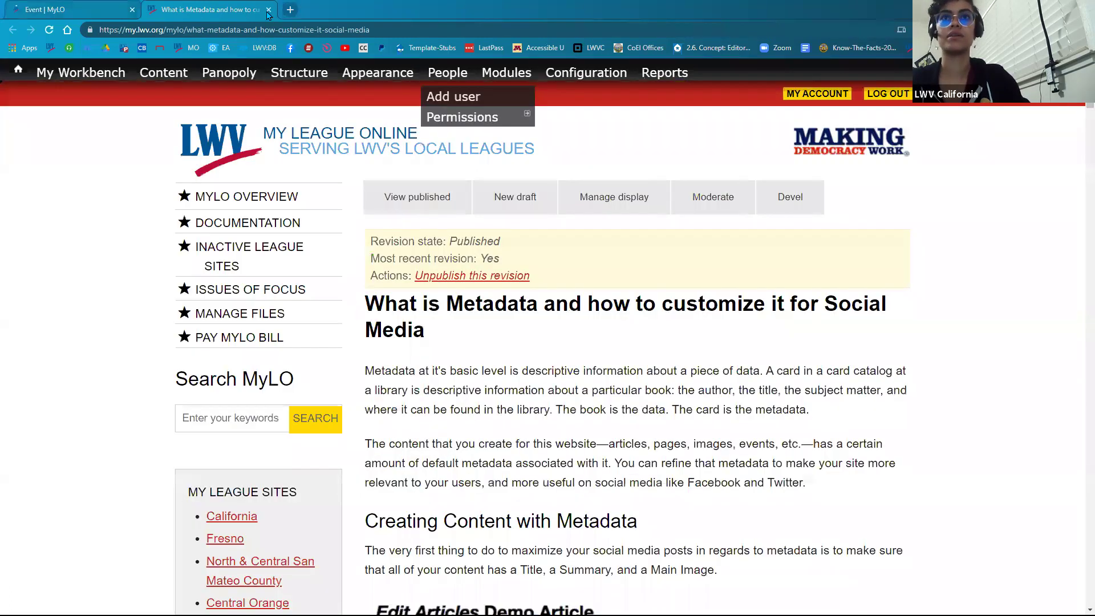
pyautogui.hotkey('ctrl', 'w')
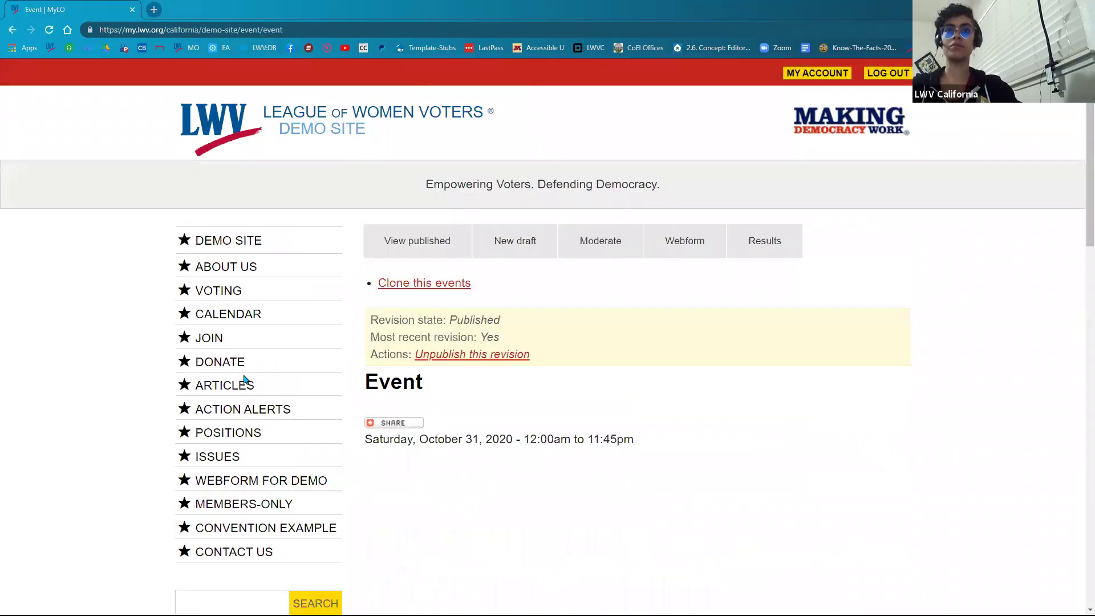
# Start a new draft of the event and show its Meta tags settings
pyautogui.click(516, 251)
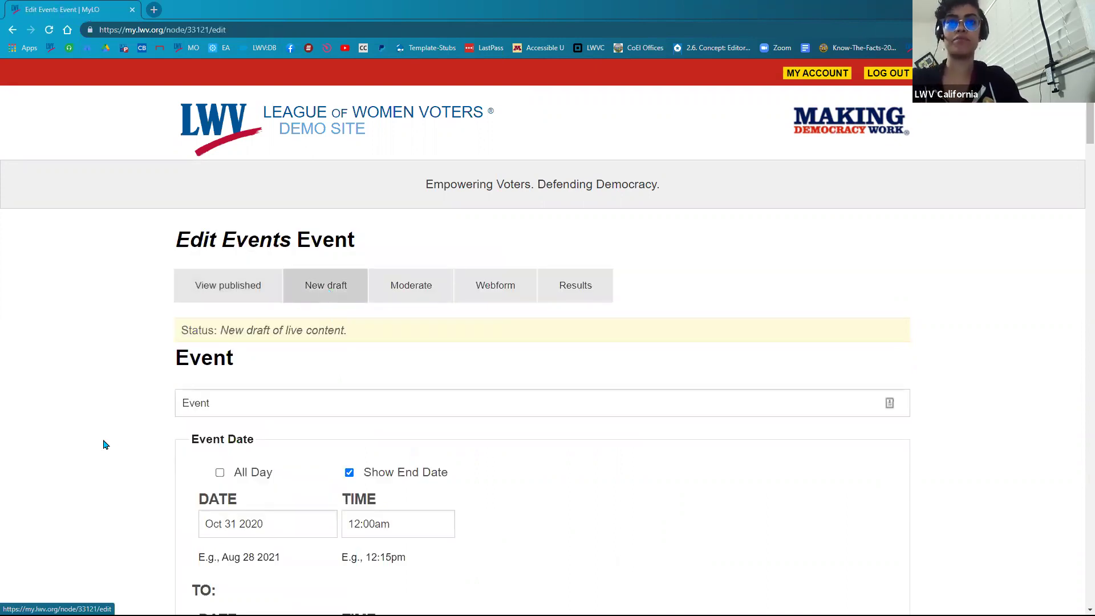
pyautogui.press('End')
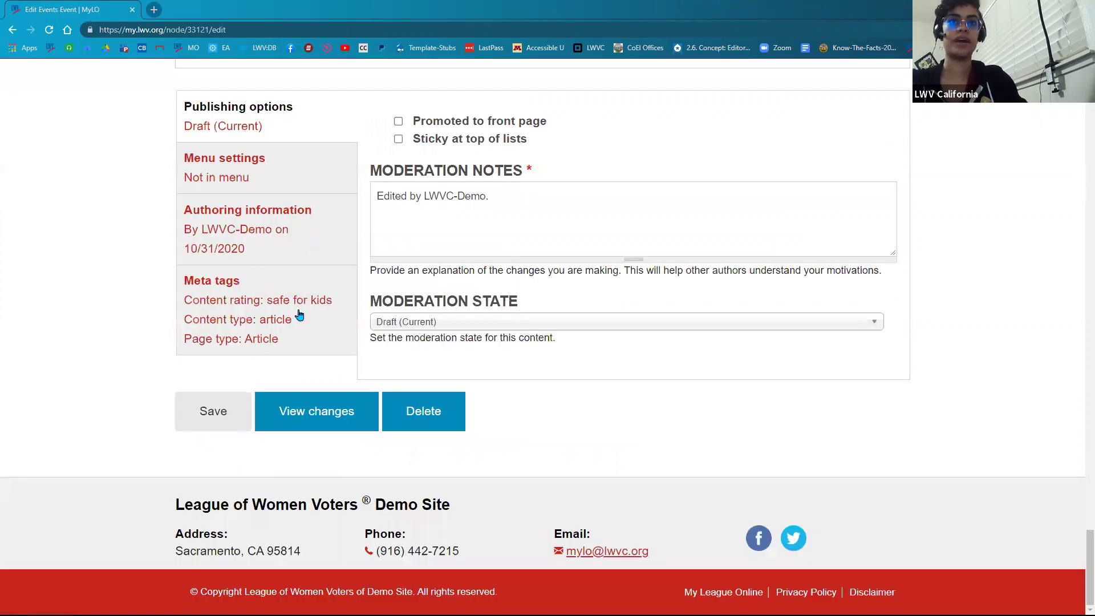
pyautogui.click(245, 315)
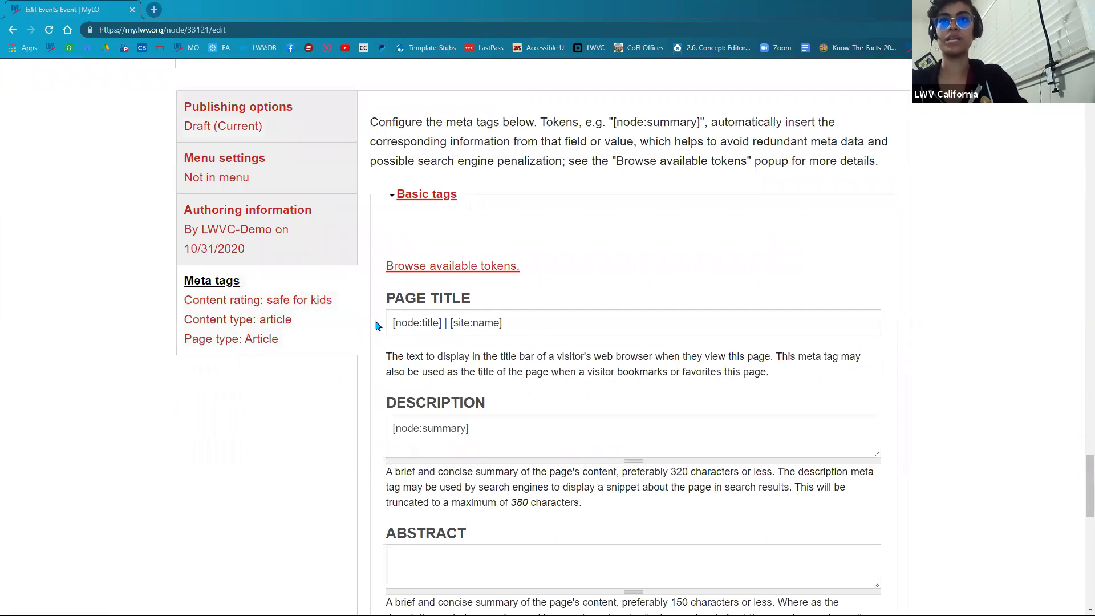
# Examine the [node:title] and [site:name] tokens in the Page Title meta tag and compare them with the event's title field
pyautogui.press('Tab')
pyautogui.press('Tab')
pyautogui.press('Tab')
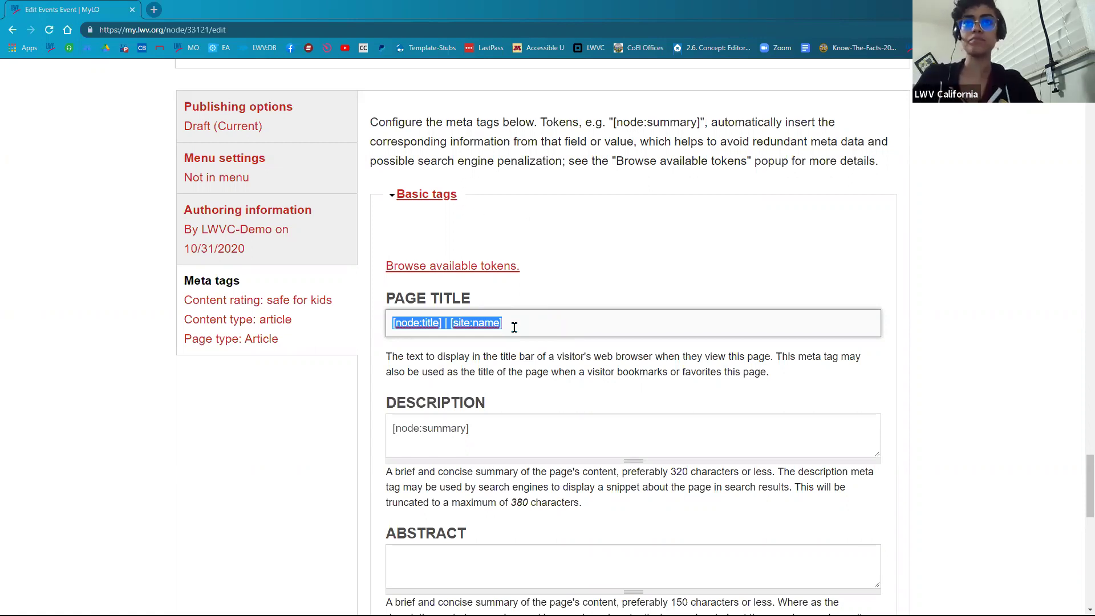
pyautogui.click(543, 331)
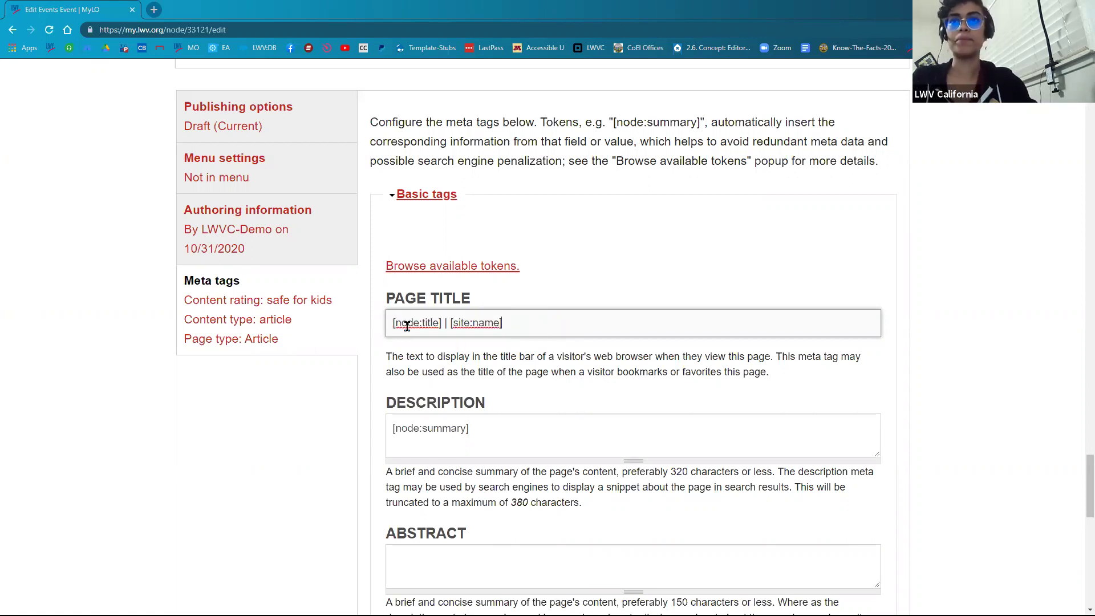
pyautogui.moveTo(388, 323); pyautogui.dragTo(444, 324)
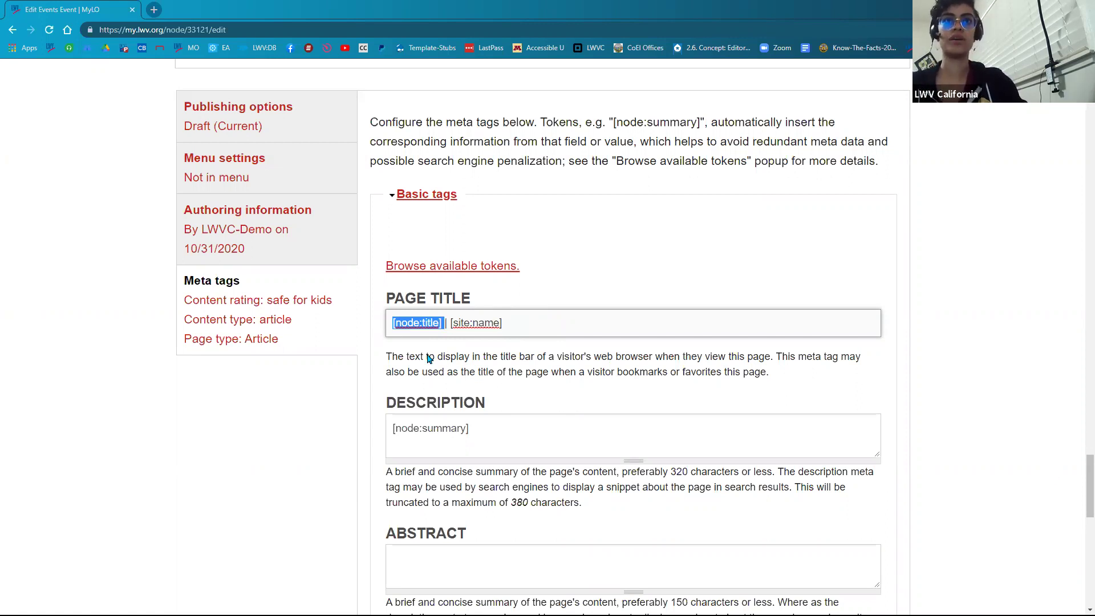
pyautogui.moveTo(1090, 475); pyautogui.dragTo(1090, 114)
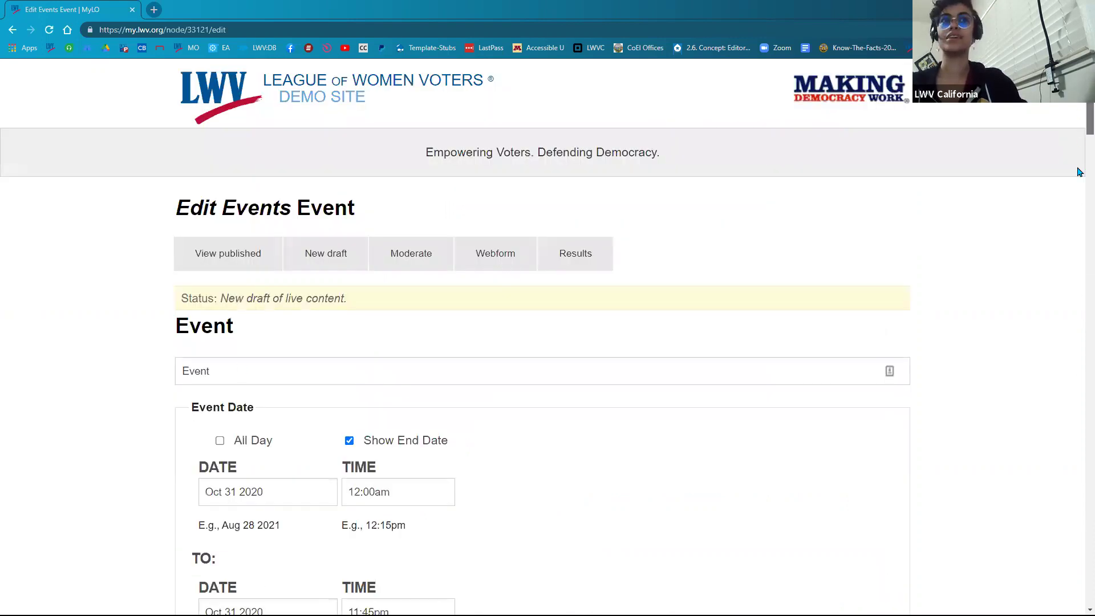
pyautogui.scroll(-3, 1079, 206)
pyautogui.scroll(-20, 1079, 365)
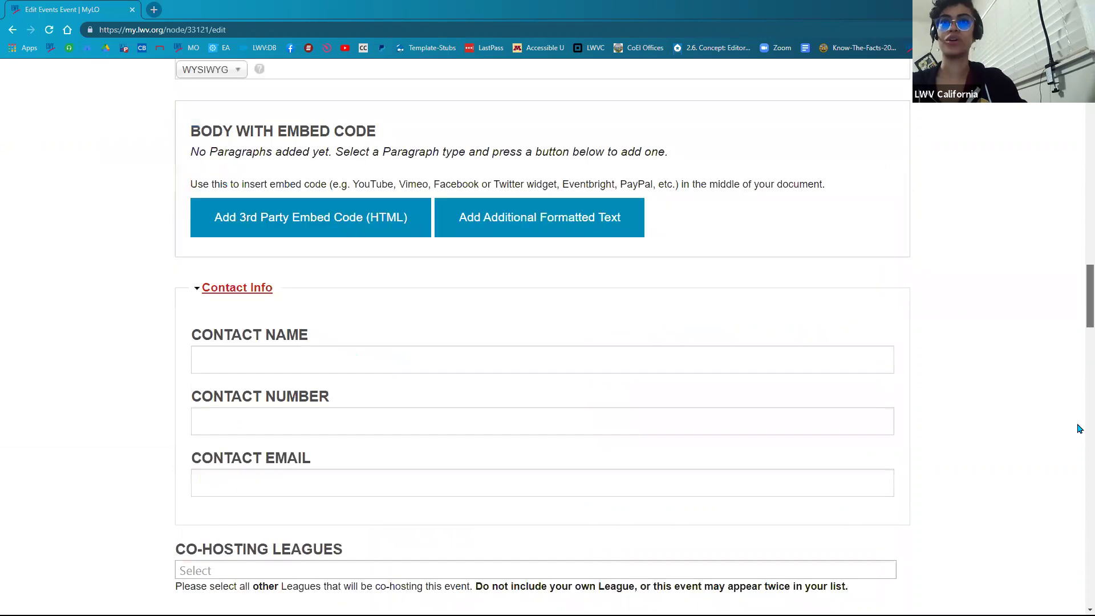
pyautogui.scroll(-10, 1079, 457)
pyautogui.scroll(-10, 1081, 490)
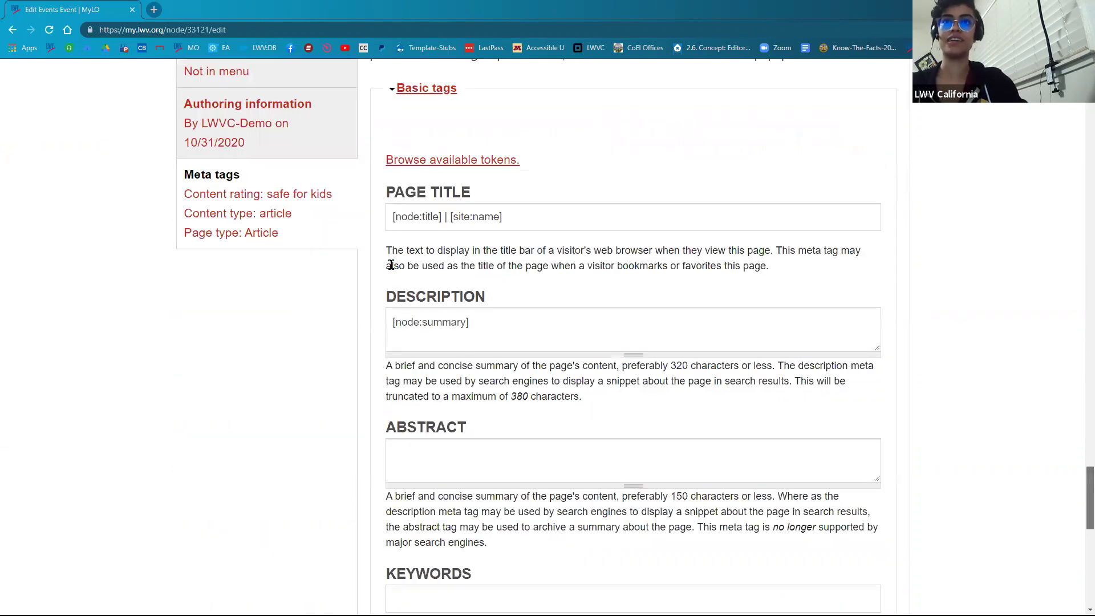
pyautogui.scroll(1, 391, 265)
pyautogui.doubleClick(416, 262)
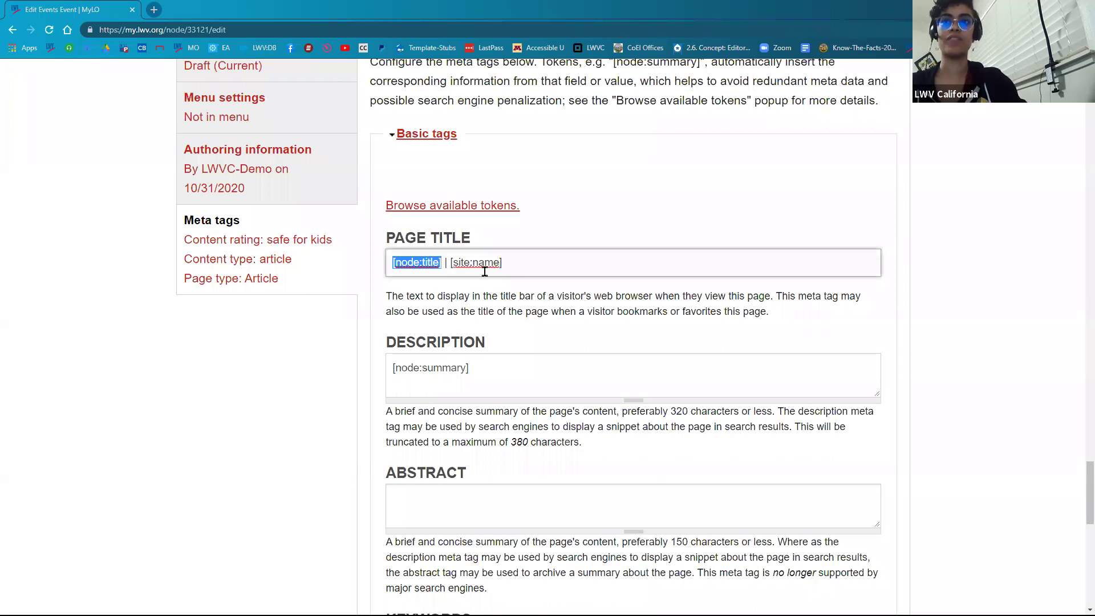
pyautogui.doubleClick(452, 272)
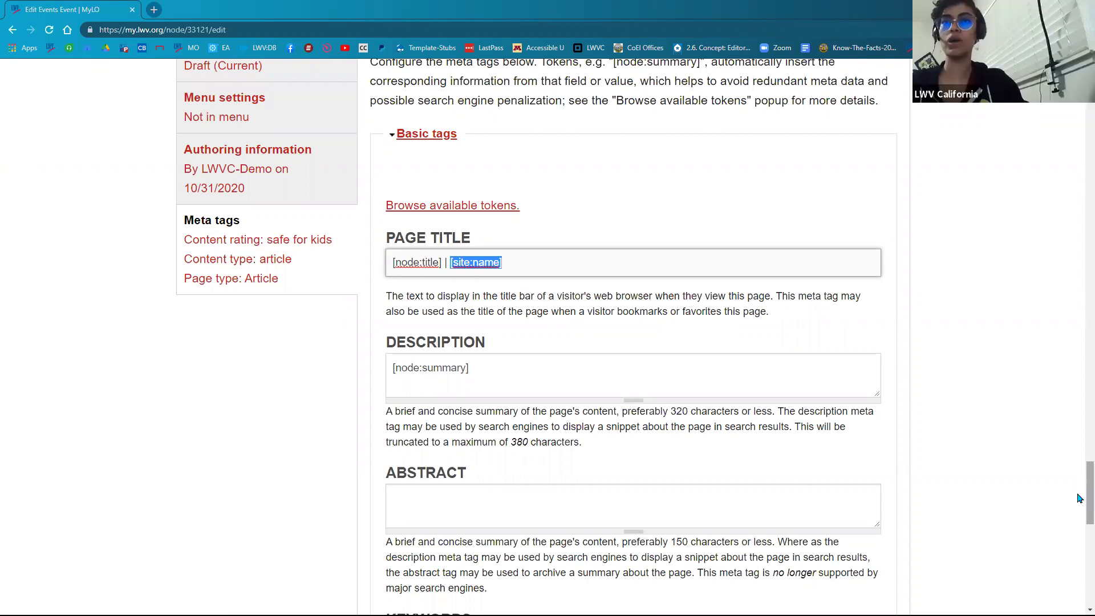
# Append "for October" to the event's title and return to the Page Title meta tag
pyautogui.scroll(20, 1080, 498)
pyautogui.click(314, 405)
pyautogui.write('for October')
pyautogui.click(100, 496)
pyautogui.scroll(-20, 99, 496)
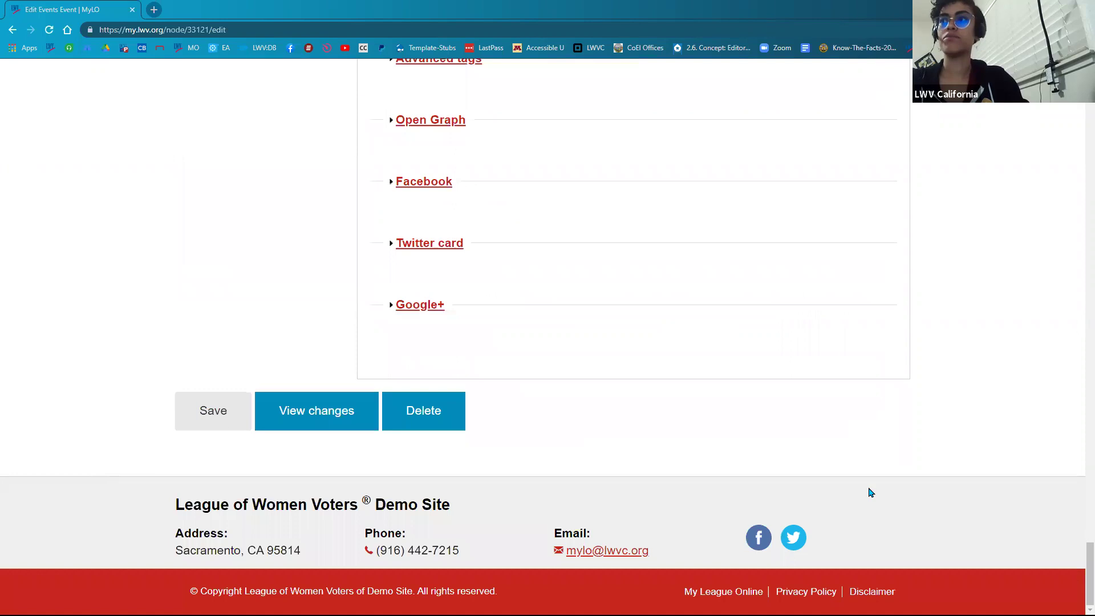
pyautogui.scroll(15, 863, 495)
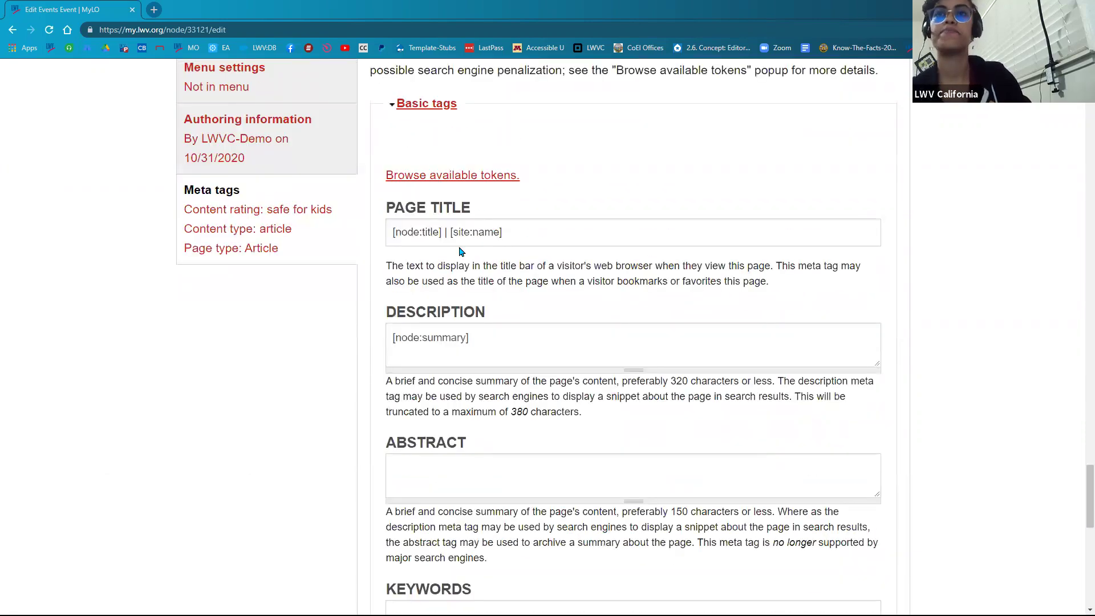
# Replace the [site:name] token in the Page Title meta tag with "League of Women Voters", keeping the [node:title] token
pyautogui.moveTo(443, 234); pyautogui.dragTo(392, 233)
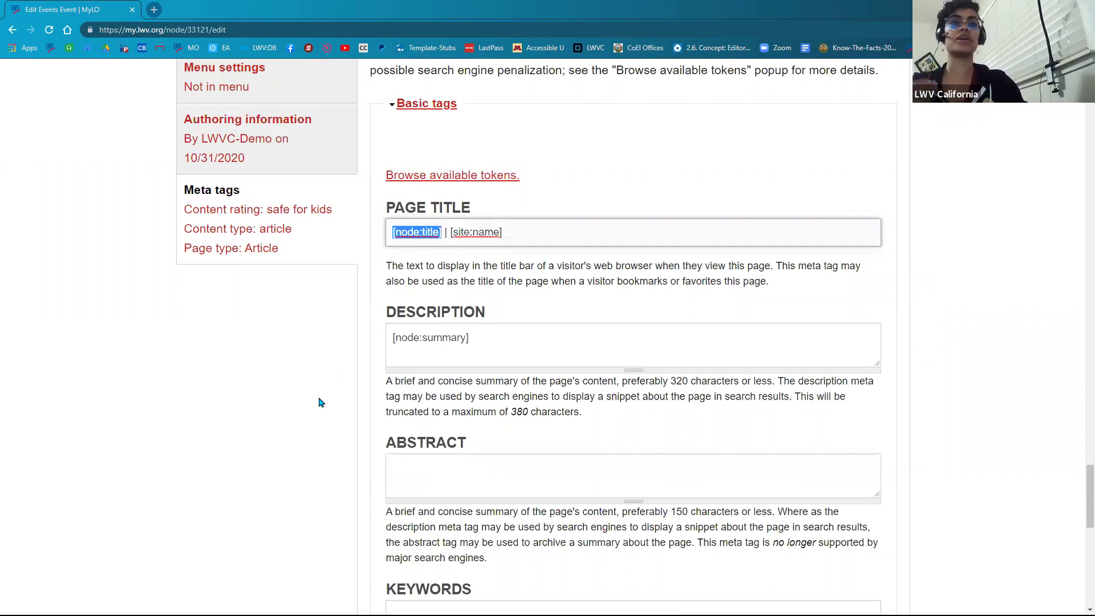
pyautogui.moveTo(502, 233); pyautogui.dragTo(451, 241)
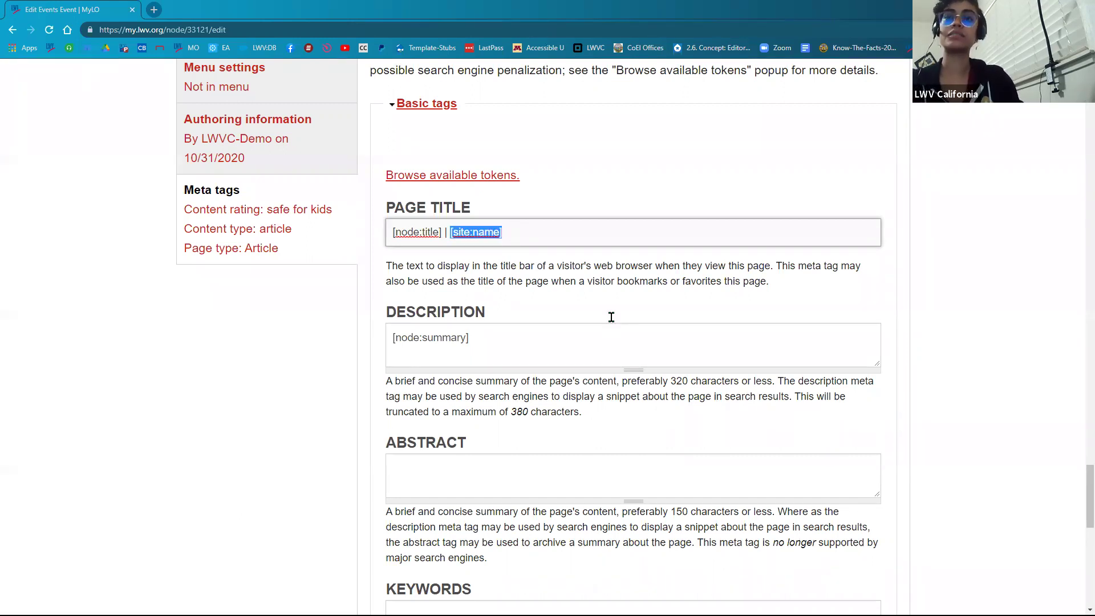
pyautogui.press('BackSpace')
pyautogui.write('League of Women Voters')
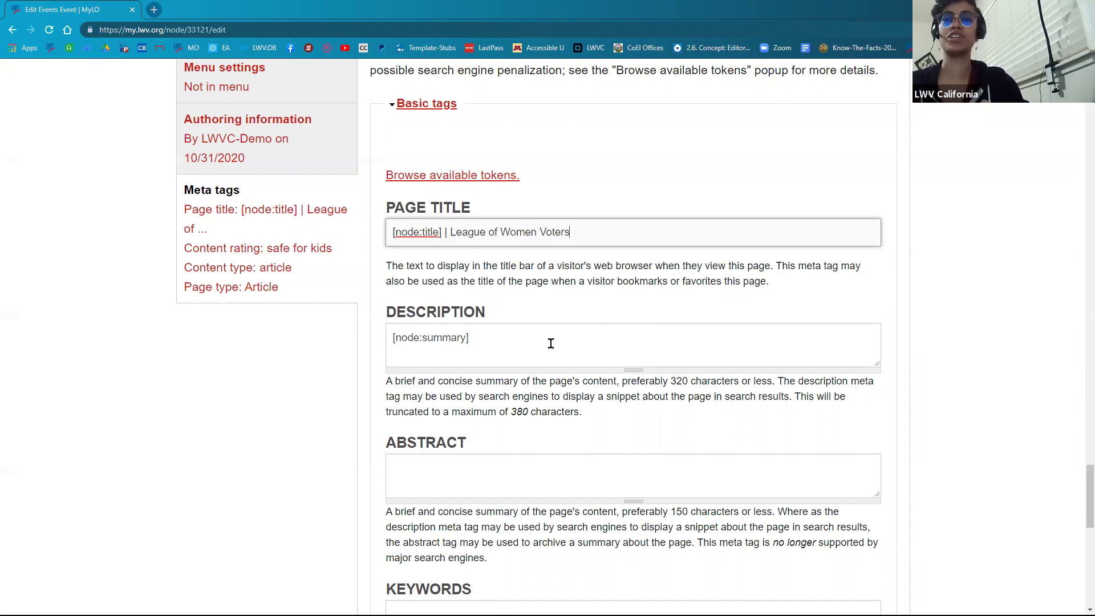
# Highlight the [node:summary] token in the Description meta tag, and enter "Different text" in the event's Body
pyautogui.click(501, 337)
pyautogui.hotkey('ctrl', 'a')
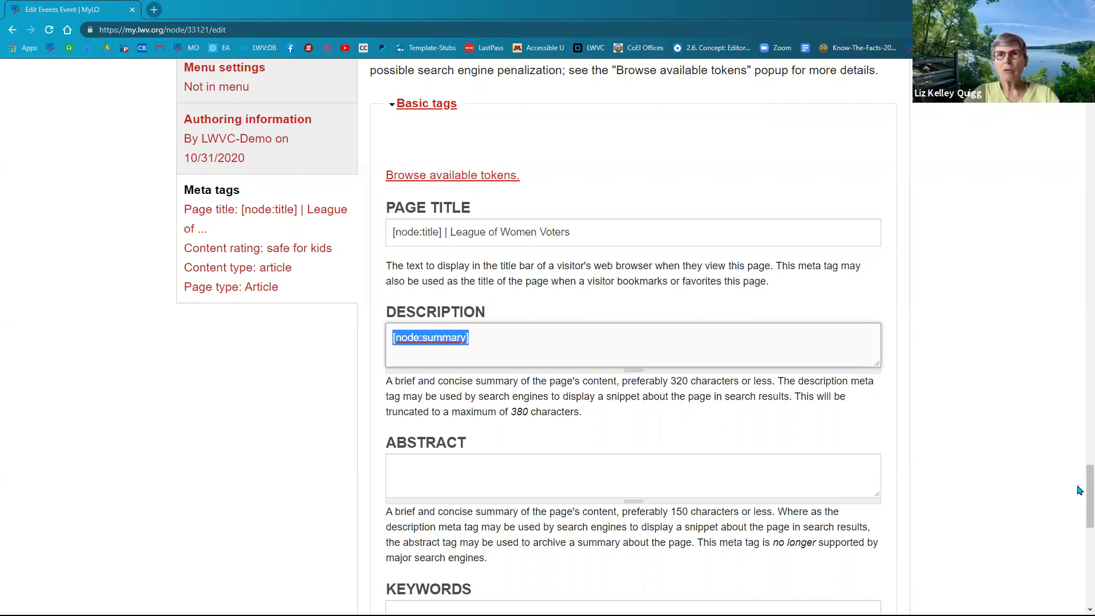
pyautogui.moveTo(1080, 491); pyautogui.dragTo(1080, 251)
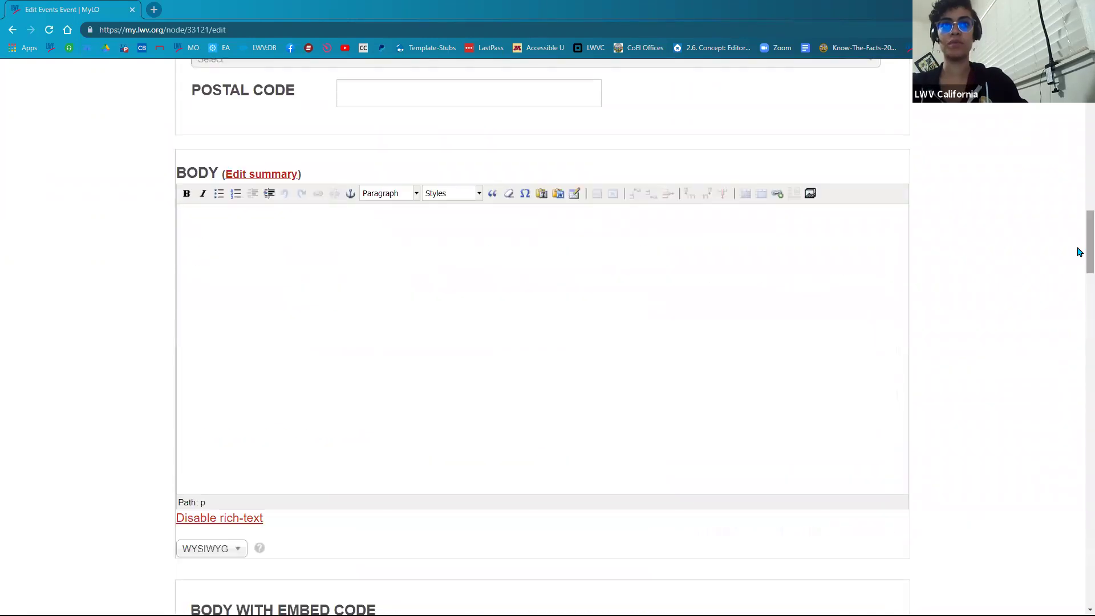
pyautogui.click(264, 286)
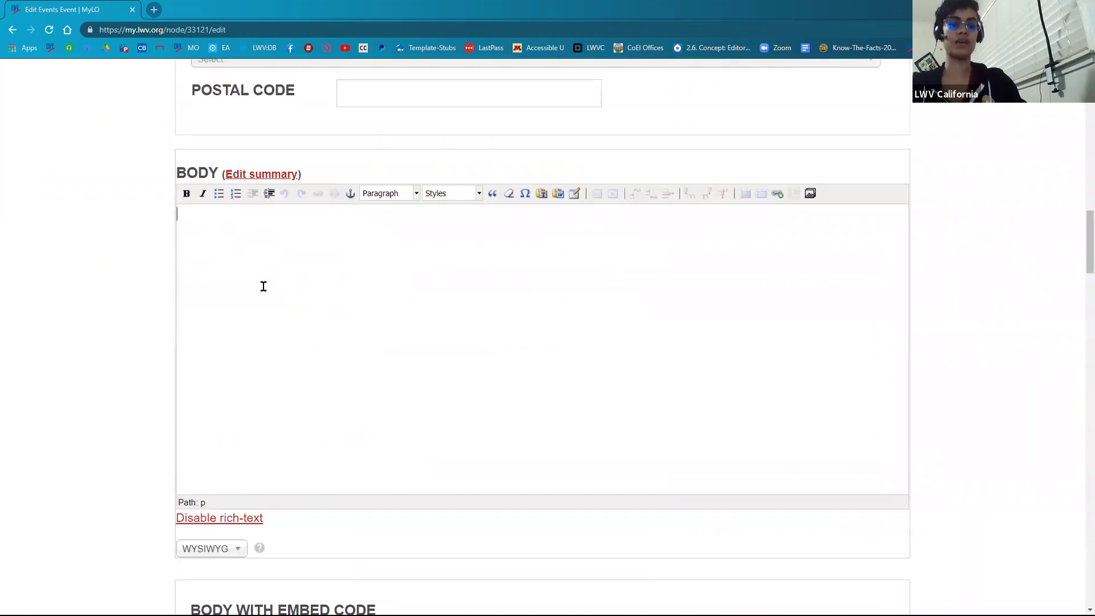
pyautogui.write('Different text')
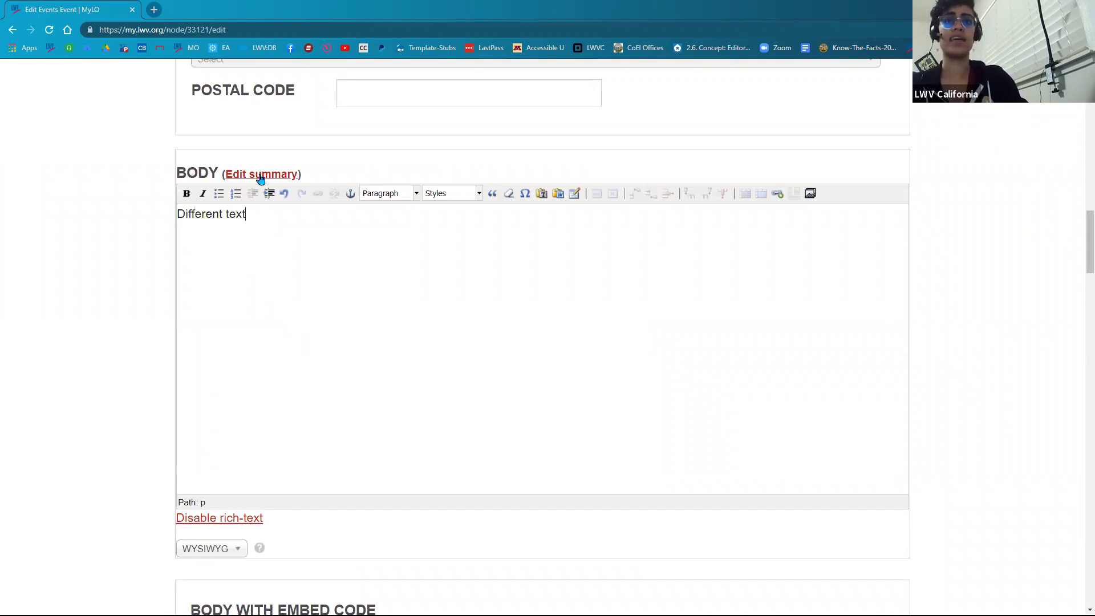
# Reveal the event's Summary field above the Body and enter "Something else" in it
pyautogui.click(273, 174)
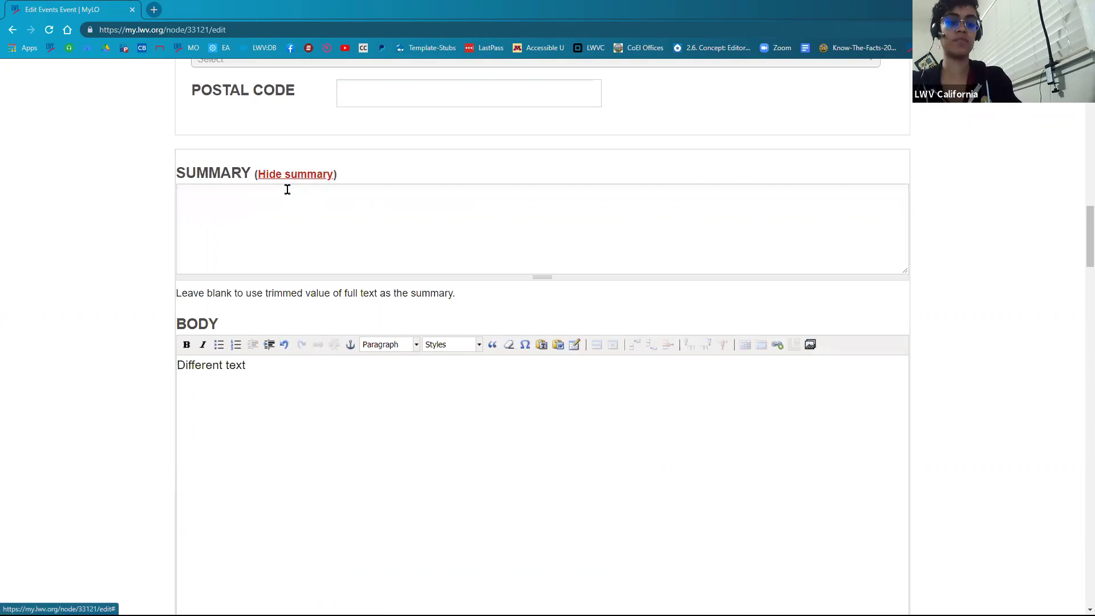
pyautogui.click(288, 190)
pyautogui.write('Something else')
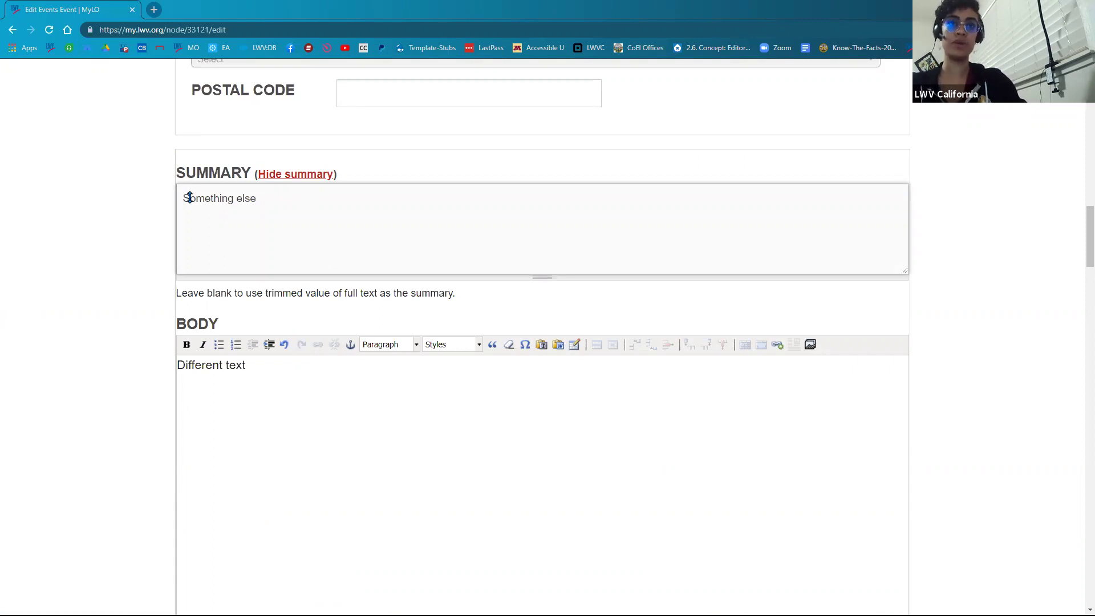
# Compare the event's Summary and Body texts, and review the Page Title and Description entries in its Meta tags settings
pyautogui.moveTo(189, 197); pyautogui.dragTo(181, 210)
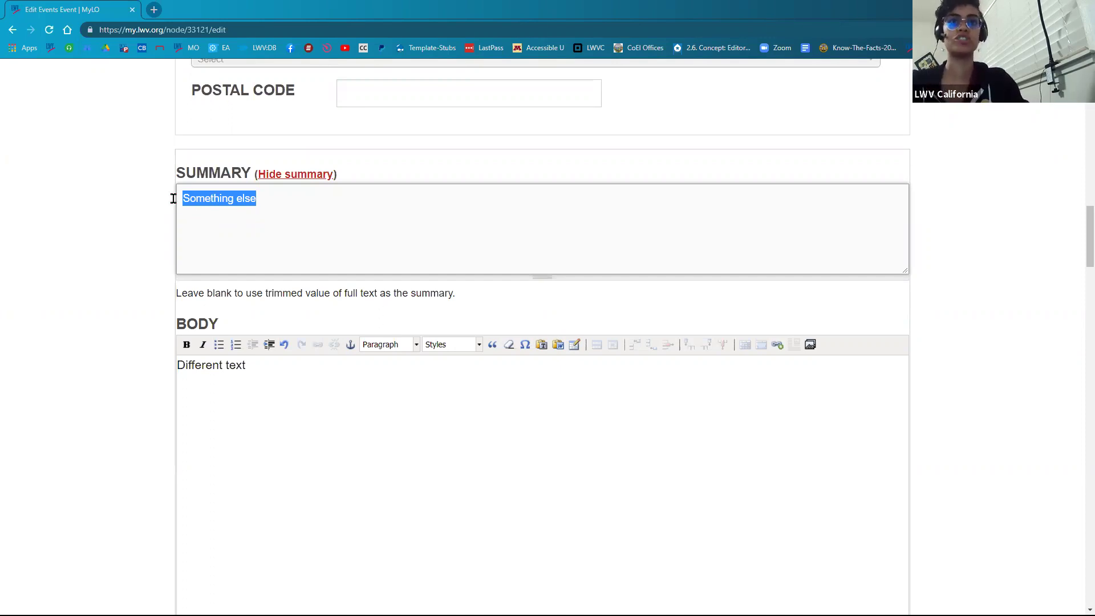
pyautogui.click(303, 386)
pyautogui.hotkey('ctrl', 'a')
pyautogui.click(317, 440)
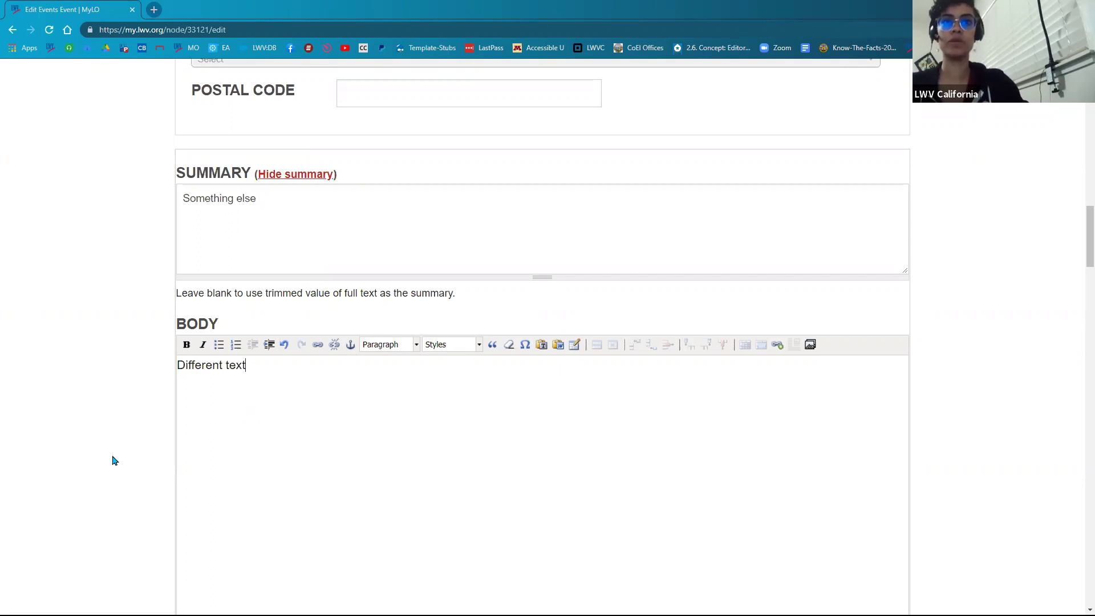
pyautogui.scroll(-15, 119, 465)
pyautogui.scroll(-10, 283, 207)
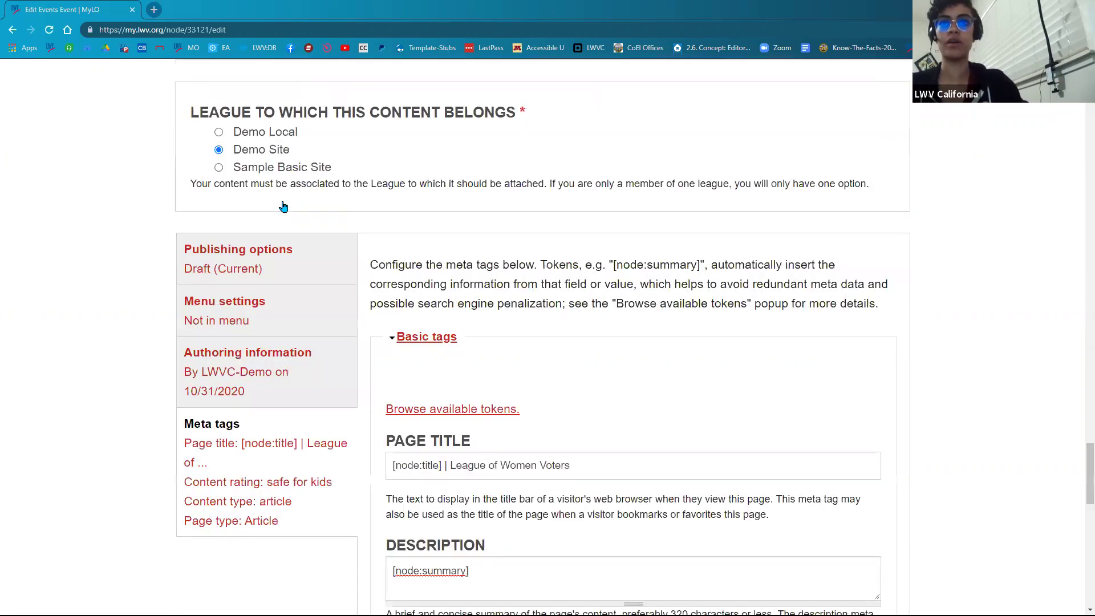
pyautogui.scroll(-1, 317, 428)
pyautogui.scroll(-2, 431, 314)
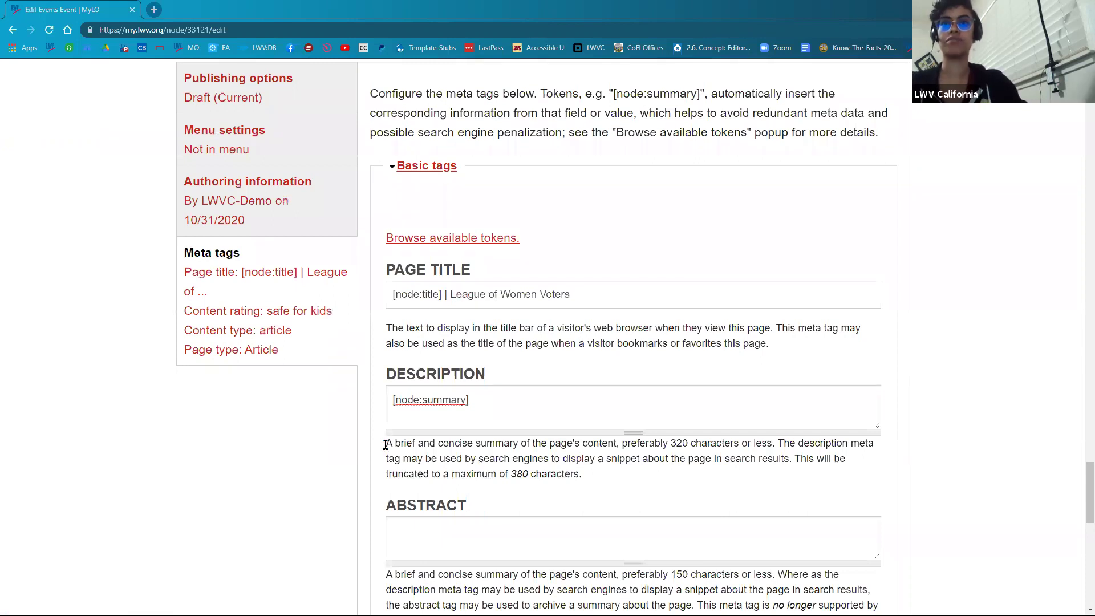
pyautogui.moveTo(570, 294); pyautogui.dragTo(450, 295)
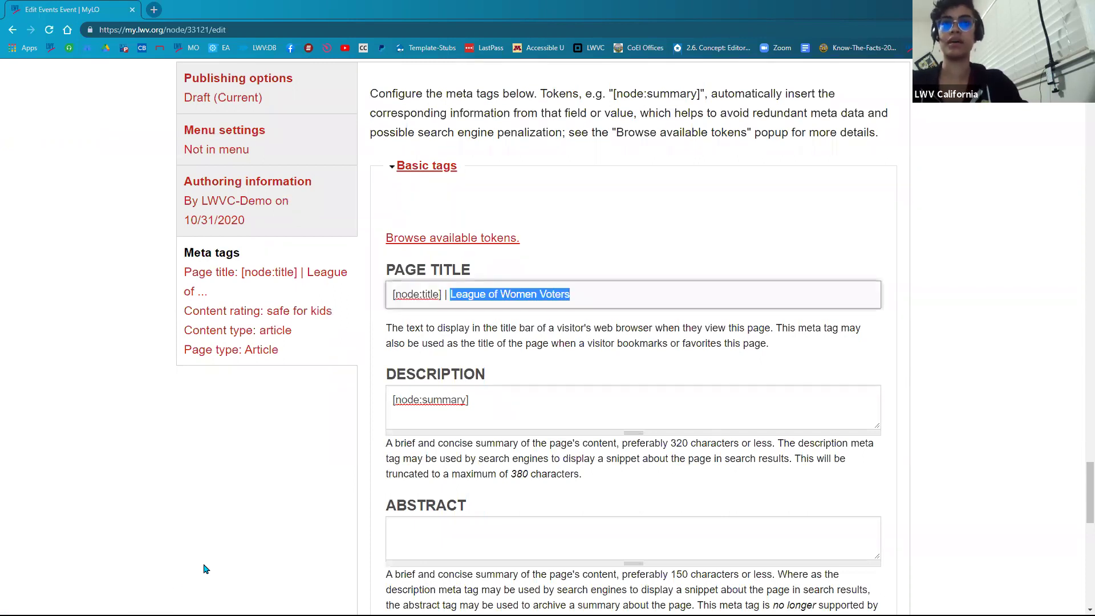
# Promote the event to the front page, set its moderation state to Published and save it
pyautogui.scroll(5, 253, 413)
pyautogui.click(240, 365)
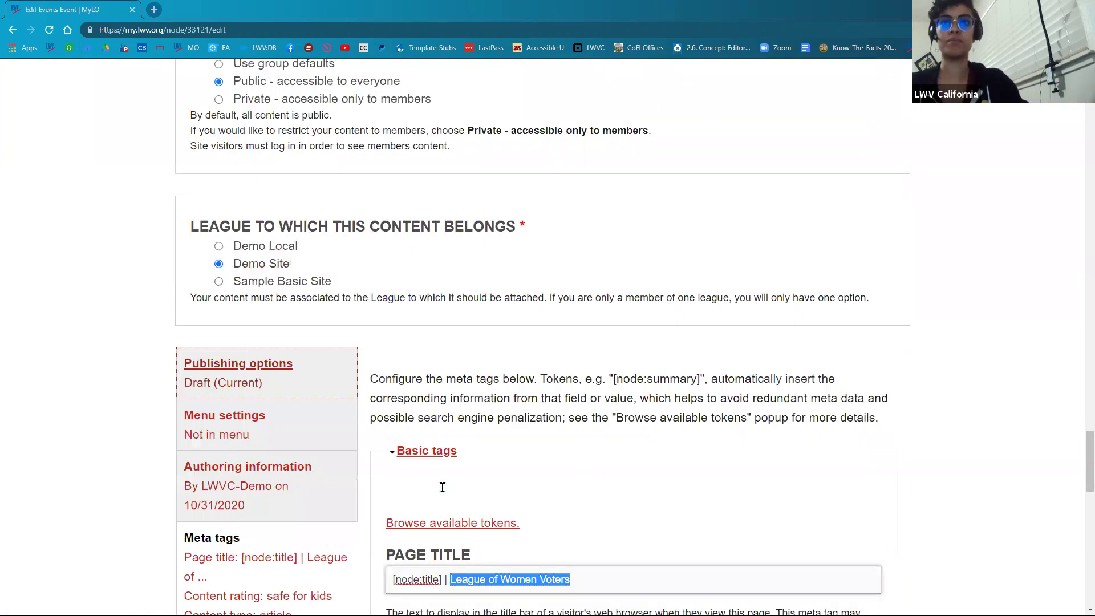
pyautogui.scroll(-2, 429, 227)
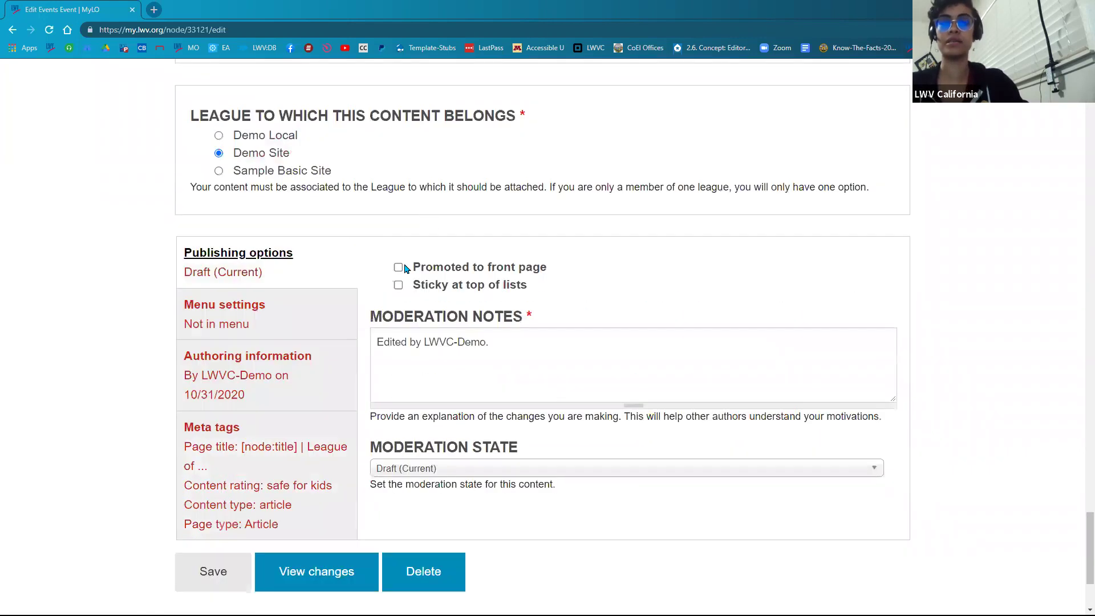
pyautogui.click(405, 267)
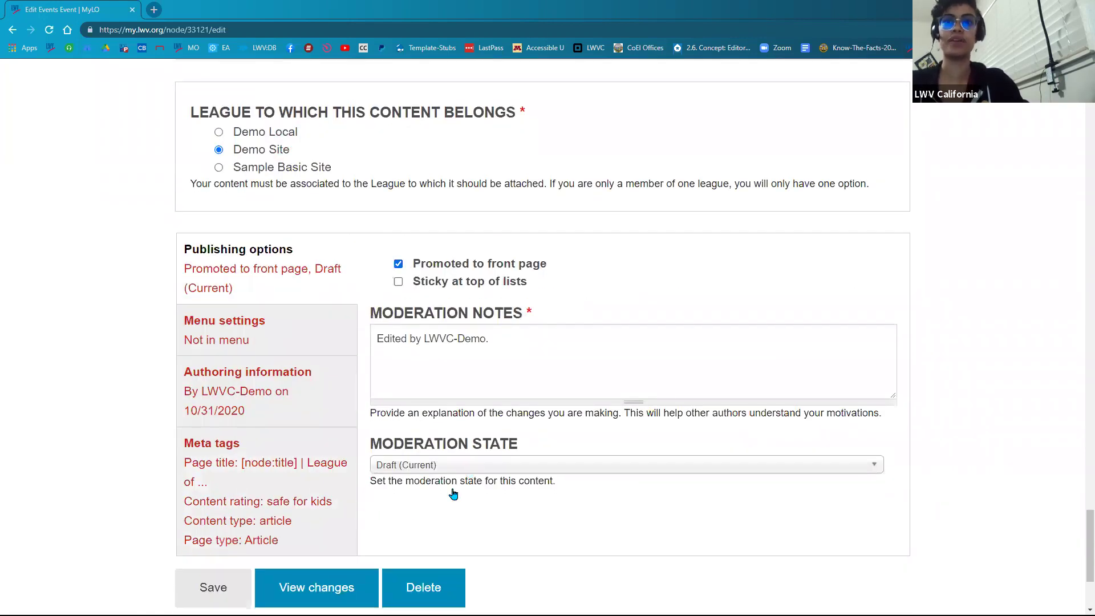
pyautogui.click(452, 465)
pyautogui.click(418, 526)
pyautogui.click(206, 596)
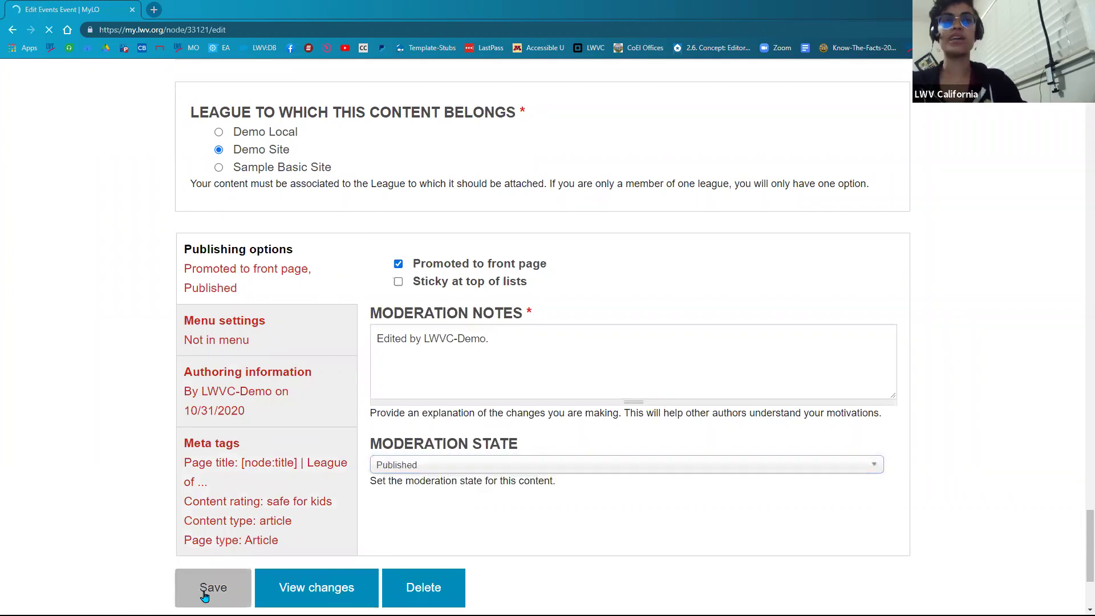
# Check the body text on the saved event page and the summary shown under Event for October on the Demo Site home page
pyautogui.scroll(1, 98, 491)
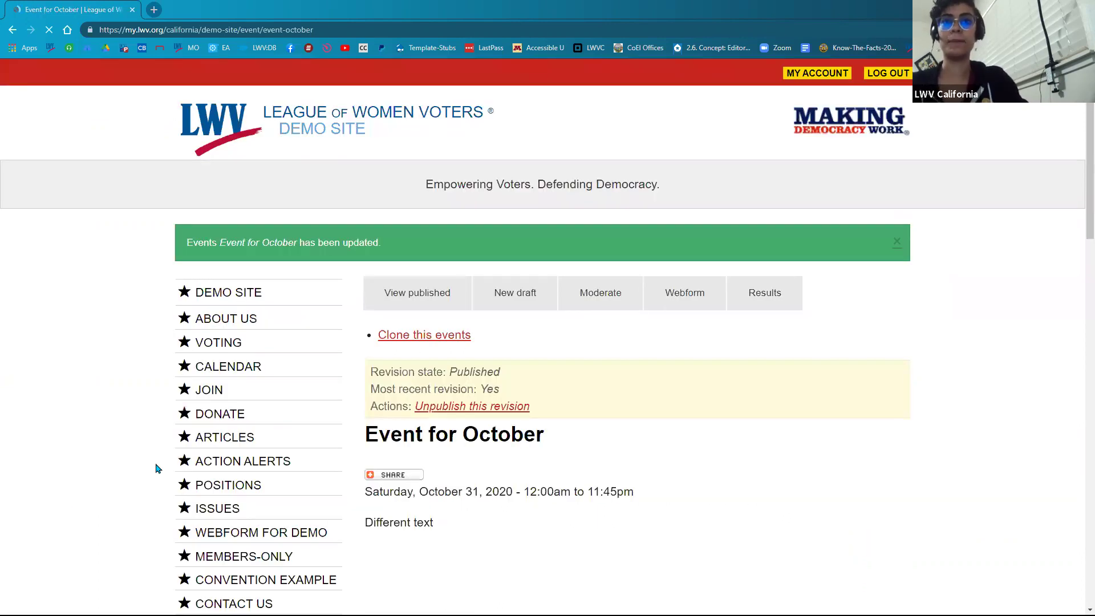
pyautogui.scroll(-2, 158, 468)
pyautogui.moveTo(484, 494); pyautogui.dragTo(226, 182)
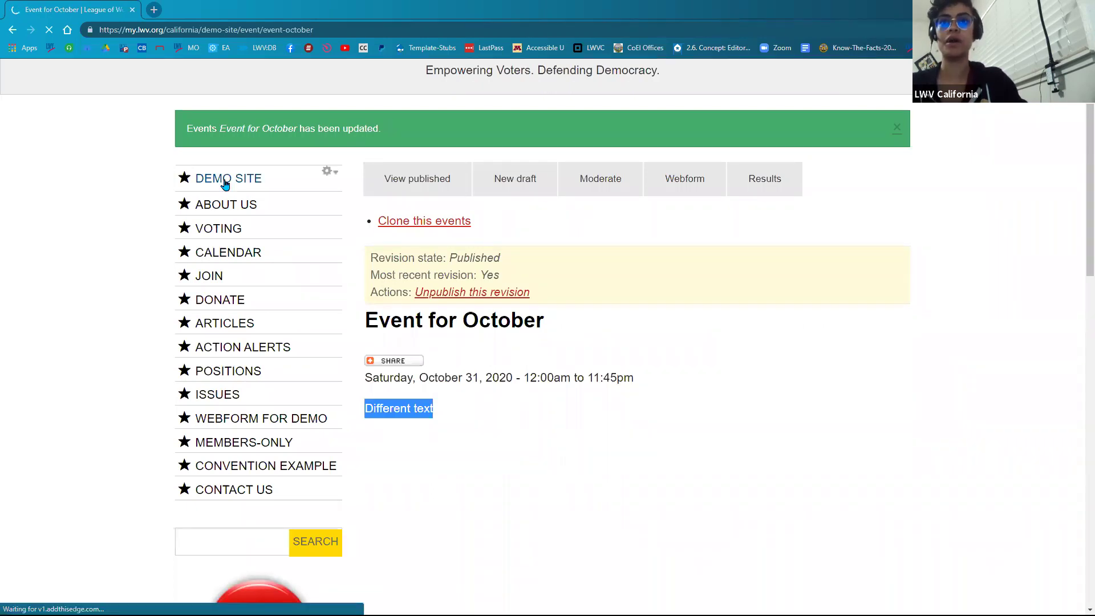
pyautogui.scroll(-9, 358, 453)
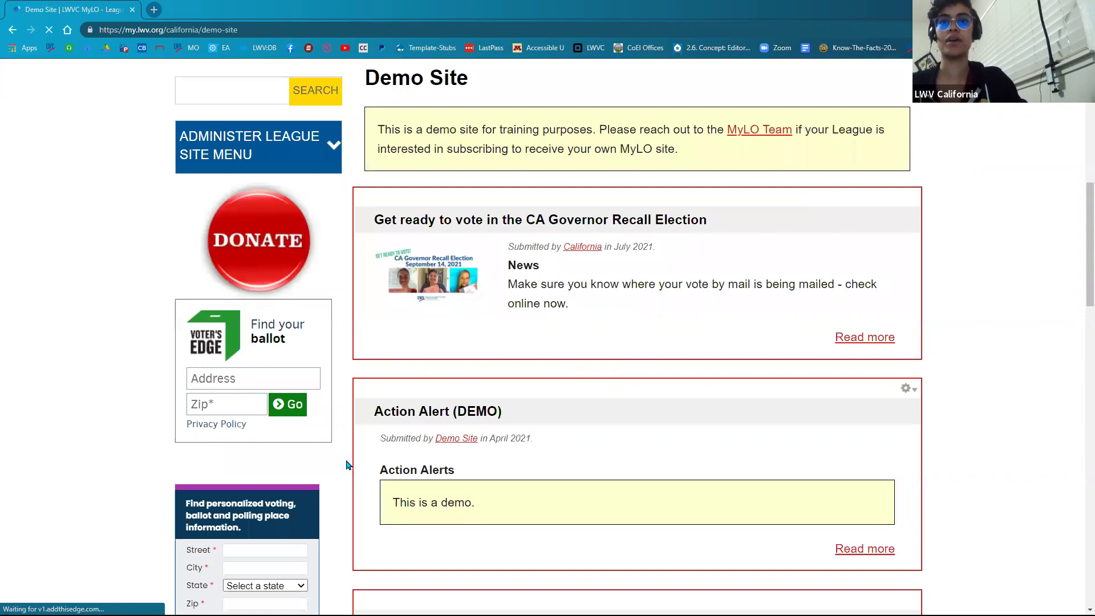
pyautogui.scroll(-10, 345, 460)
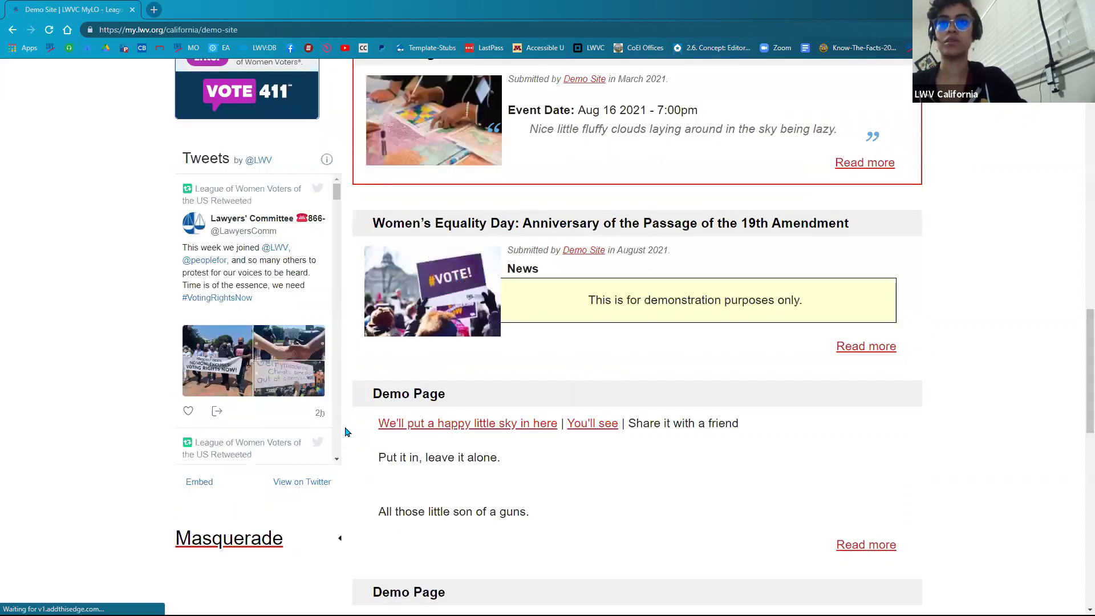
pyautogui.scroll(-7, 345, 433)
pyautogui.scroll(-4, 345, 432)
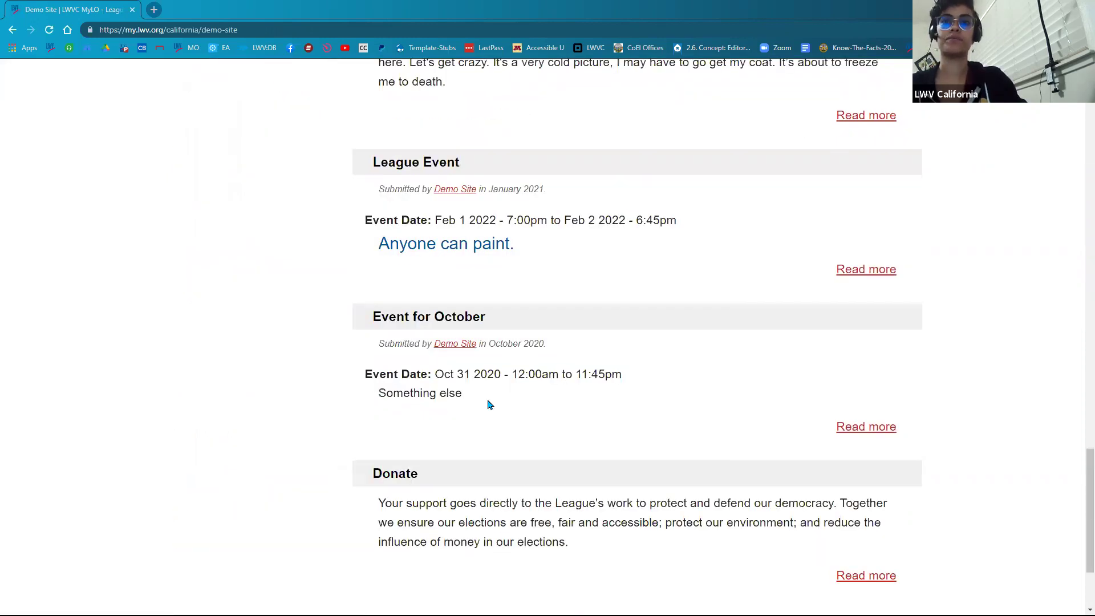
pyautogui.moveTo(489, 404); pyautogui.dragTo(251, 450)
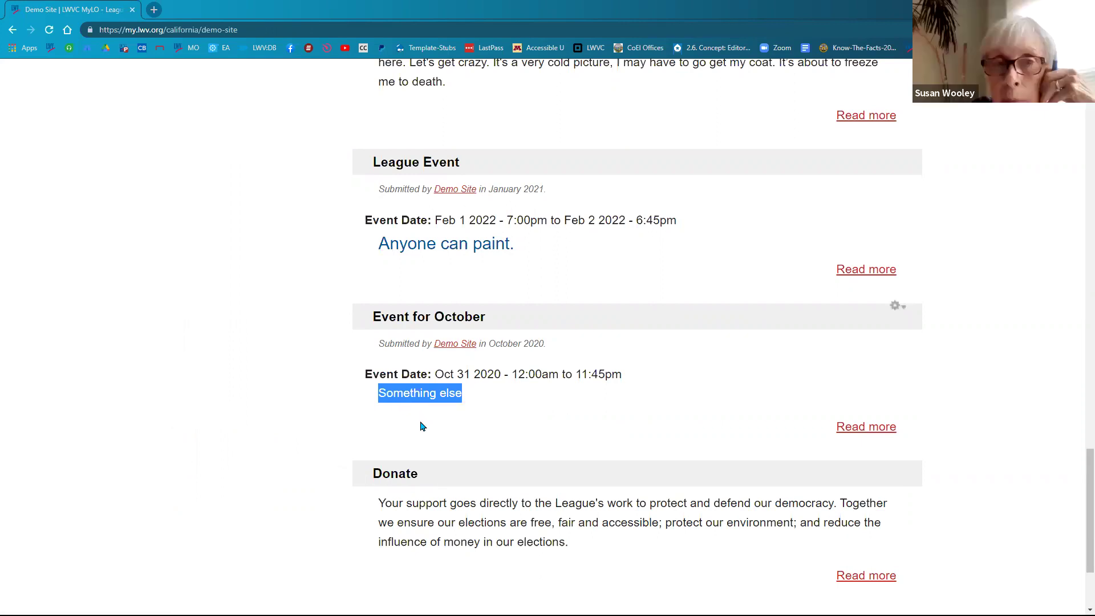
pyautogui.click(312, 429)
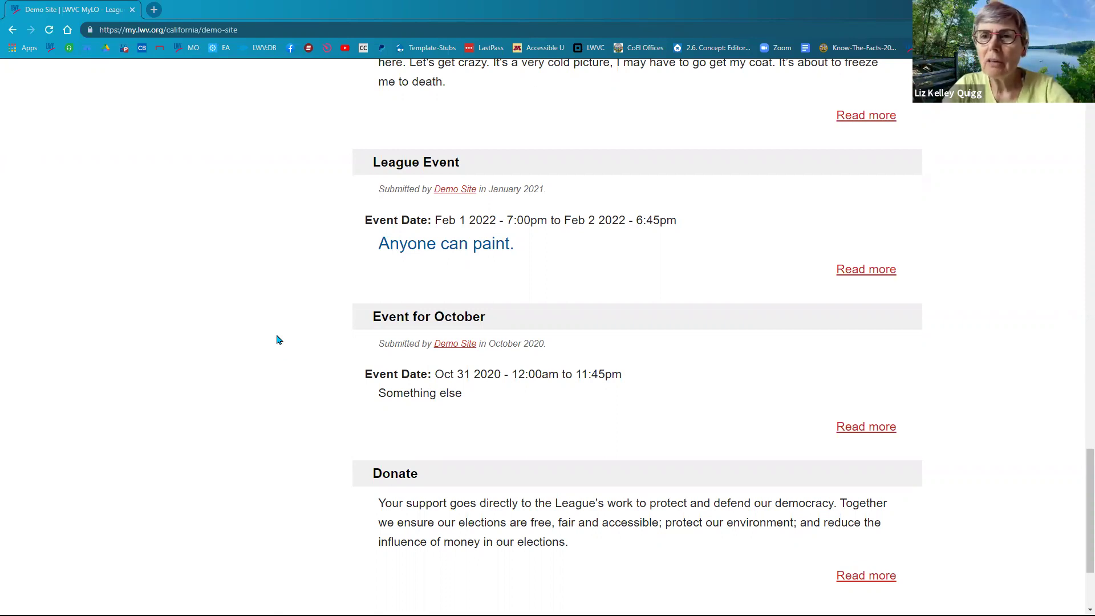
# Inspect the home page's HTML, enlarge the page and element views, and expand the head section of the code
pyautogui.rightClick(268, 302)
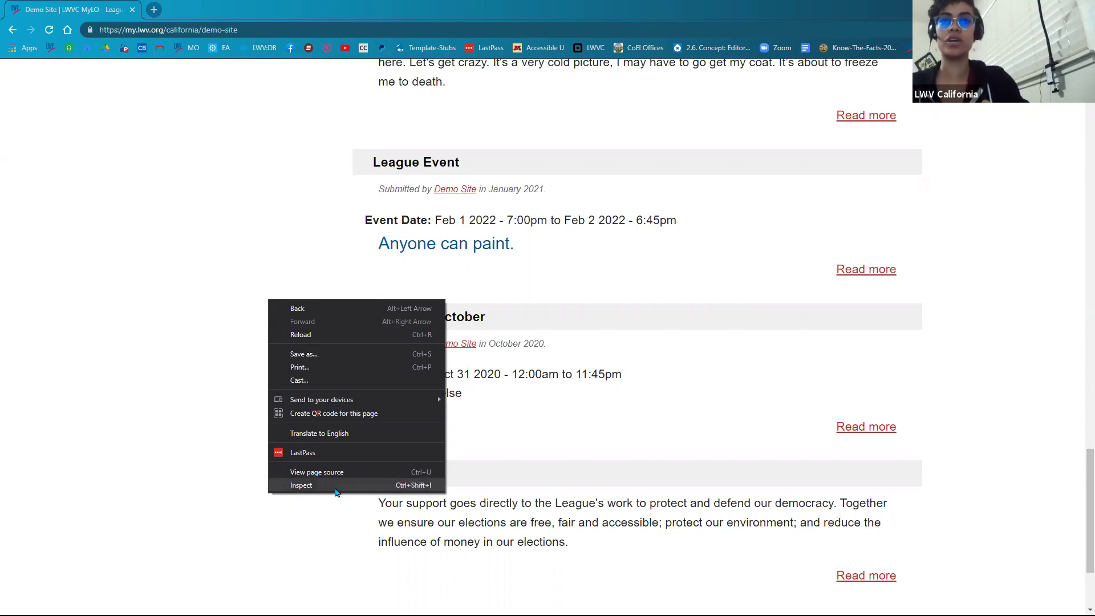
pyautogui.click(330, 488)
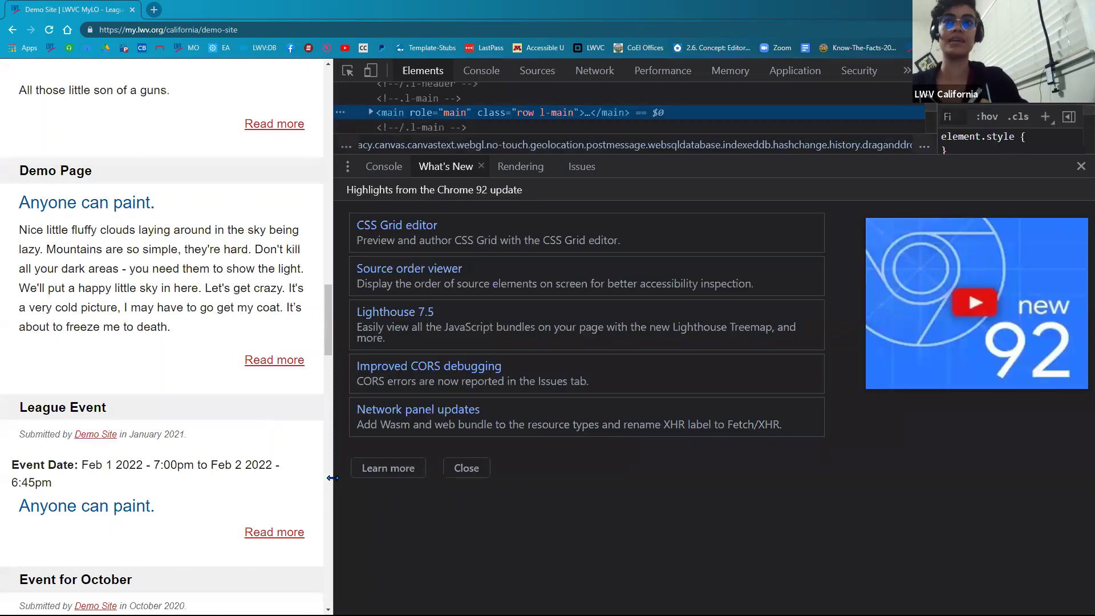
pyautogui.moveTo(333, 478); pyautogui.dragTo(419, 478)
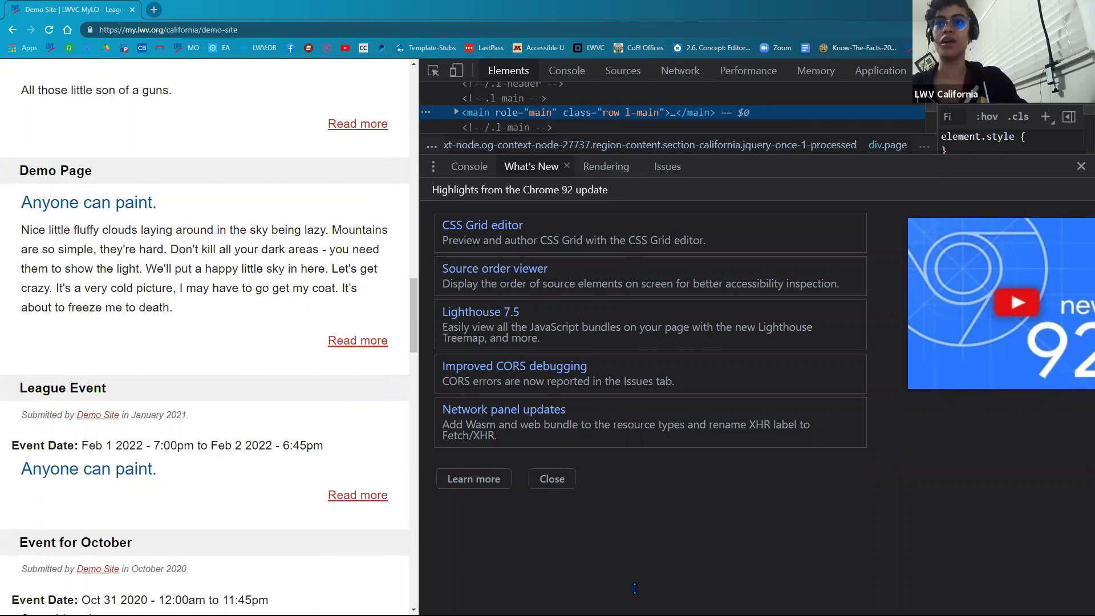
pyautogui.moveTo(685, 157); pyautogui.dragTo(685, 594)
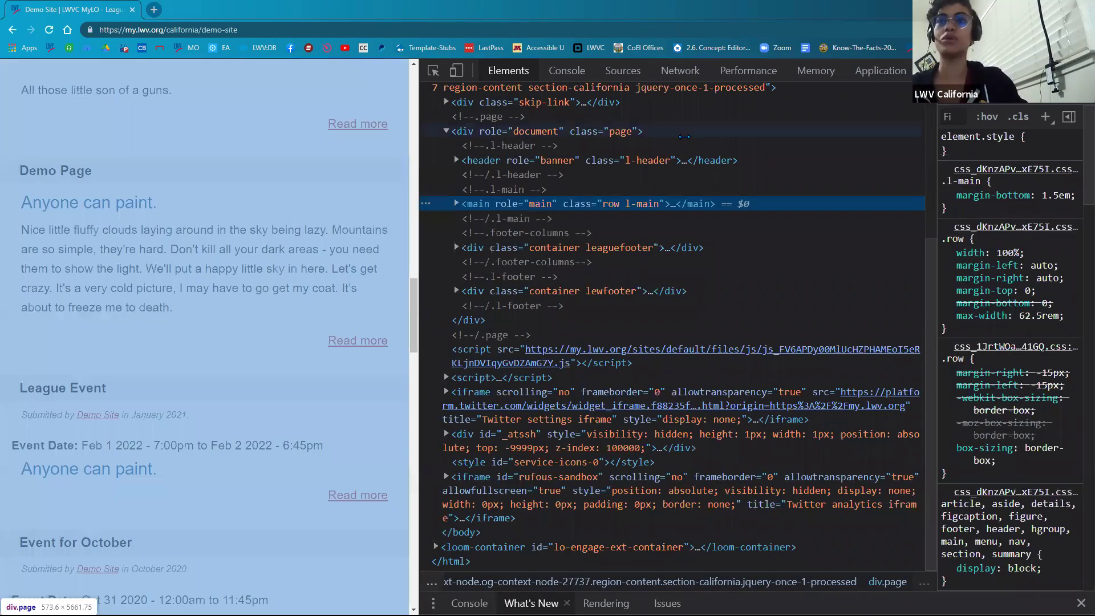
pyautogui.scroll(5, 721, 378)
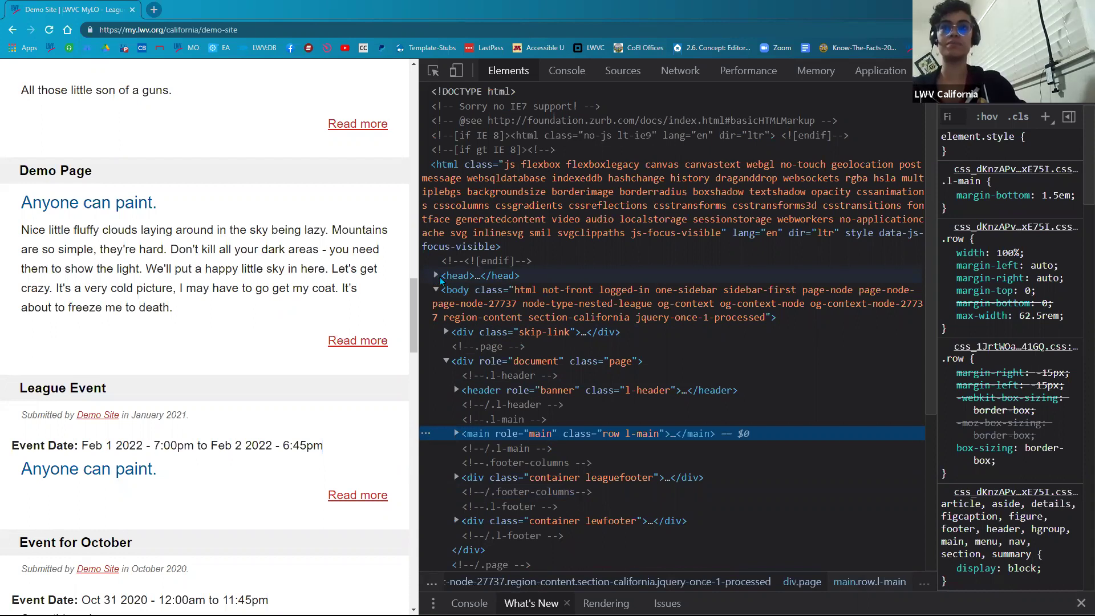
pyautogui.click(436, 275)
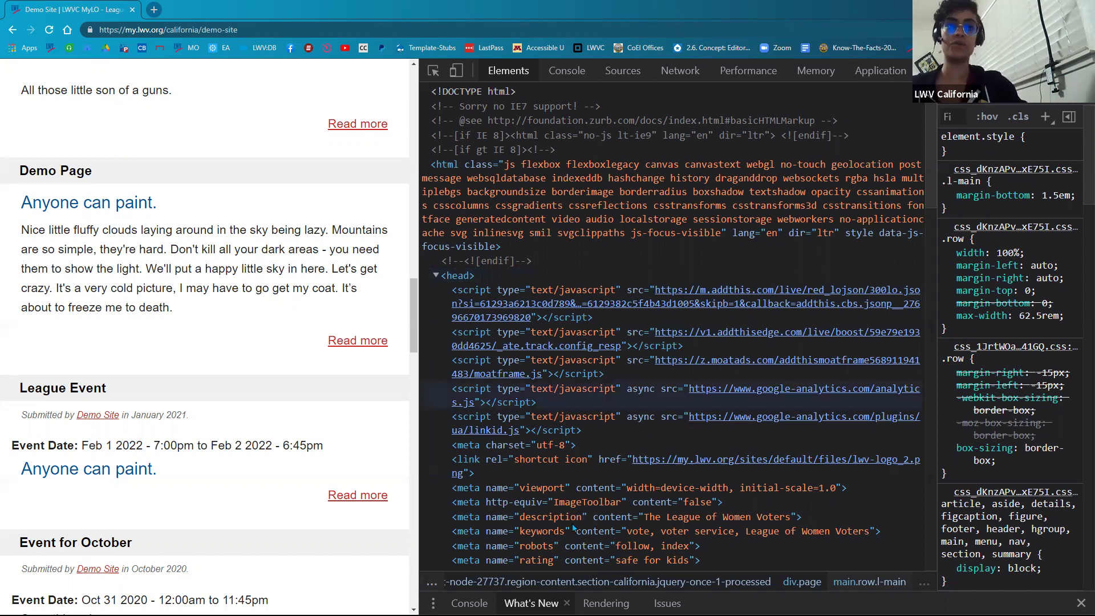
# Examine the meta tags in the home page's head section and open the Event for October page with its code still displayed
pyautogui.scroll(-1, 582, 442)
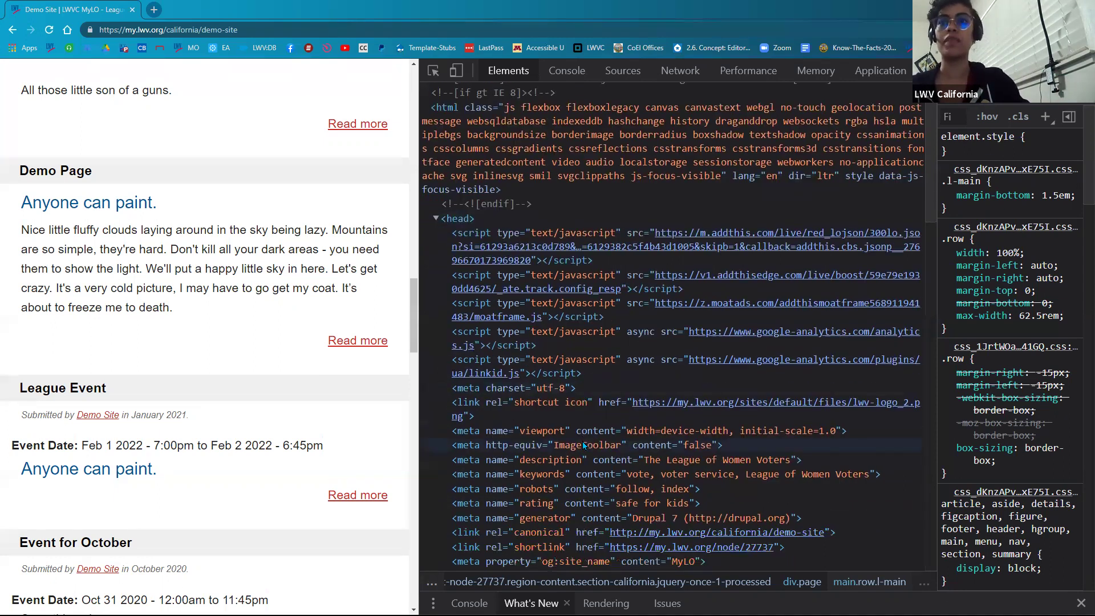
pyautogui.scroll(-1, 605, 411)
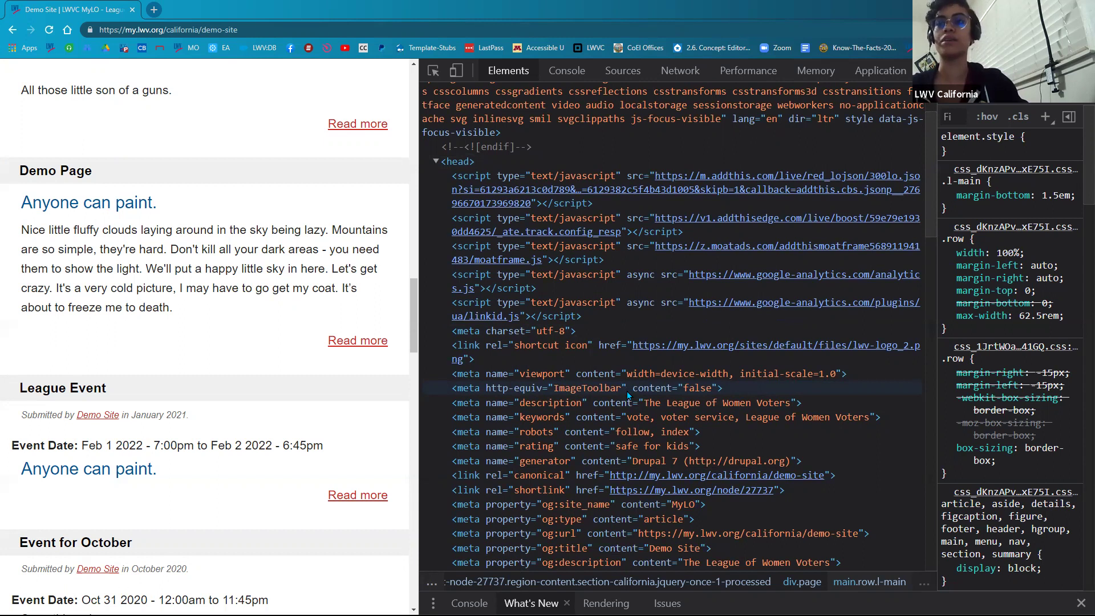
pyautogui.scroll(-1, 625, 444)
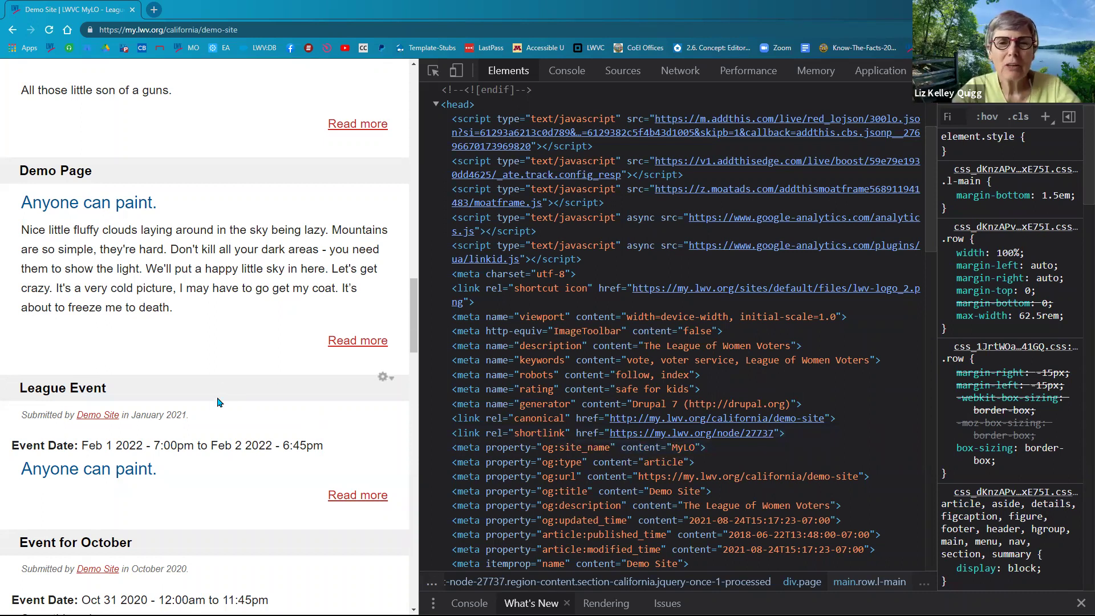
pyautogui.click(81, 545)
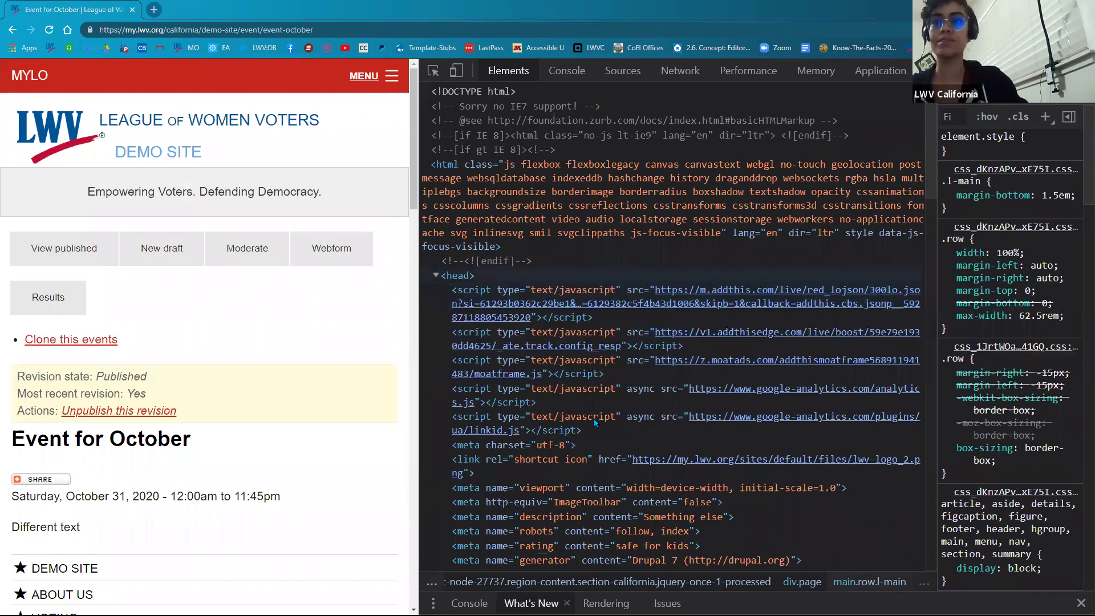
# Compare the meta tags in the Event for October page's head section with its body text, and close the code view
pyautogui.scroll(-3, 478, 329)
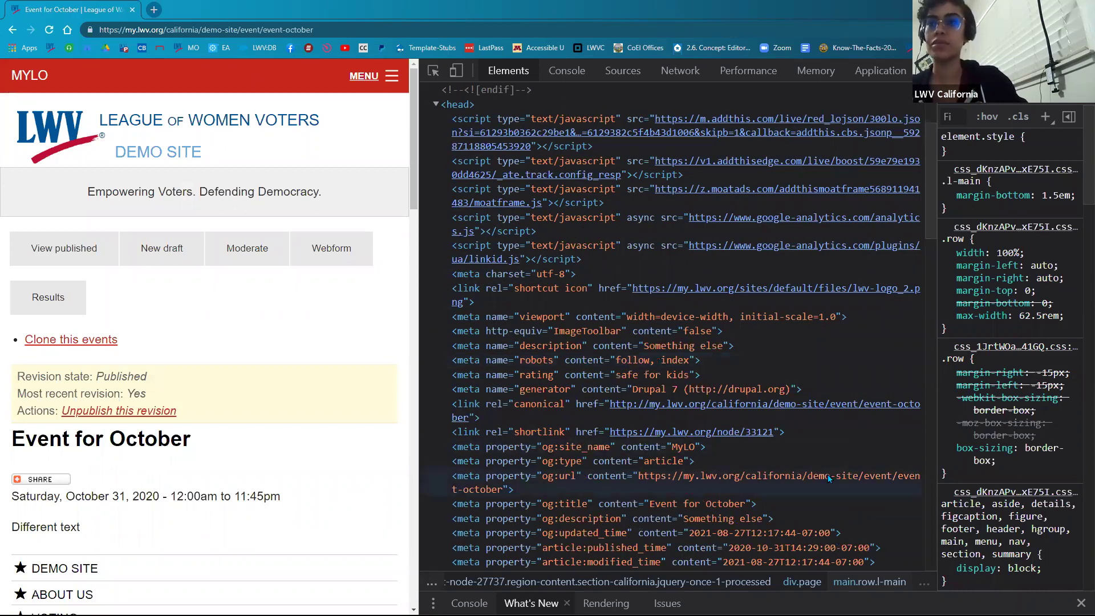
pyautogui.scroll(-1, 792, 420)
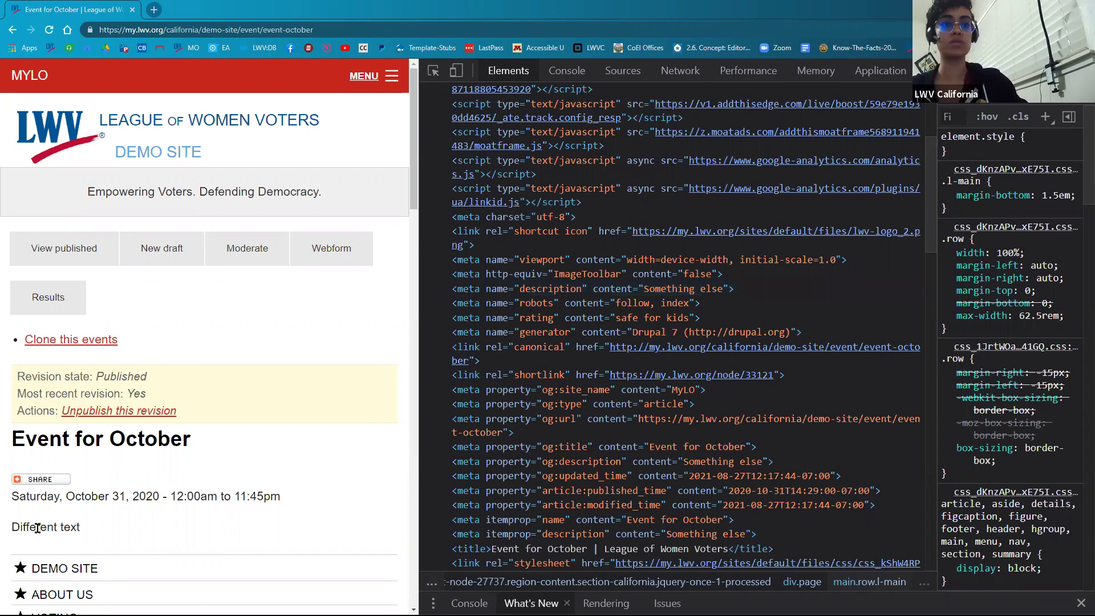
pyautogui.tripleClick(91, 529)
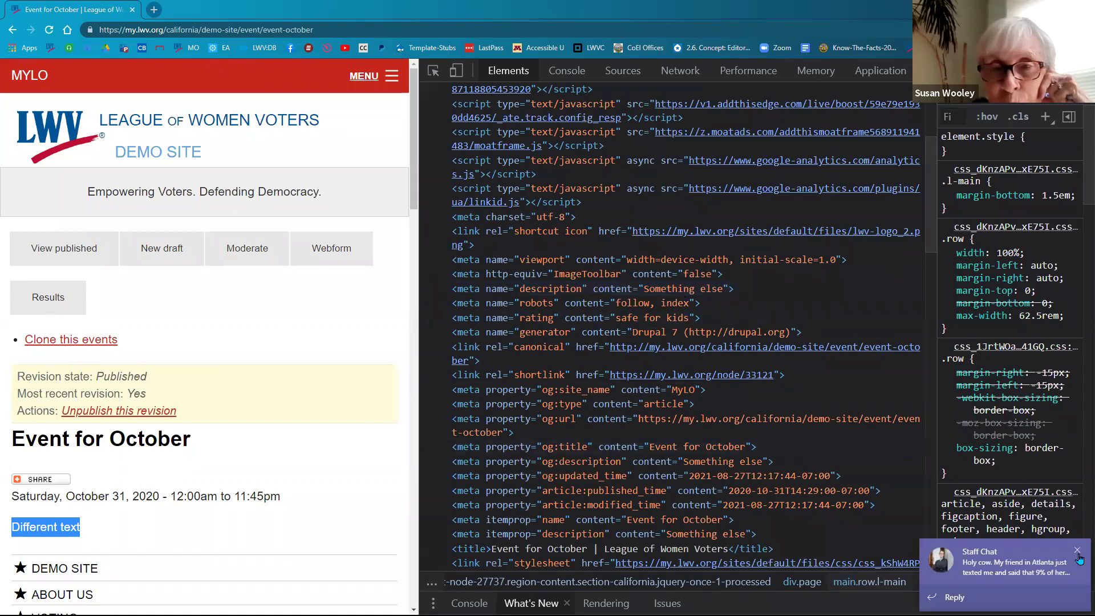
pyautogui.click(1077, 552)
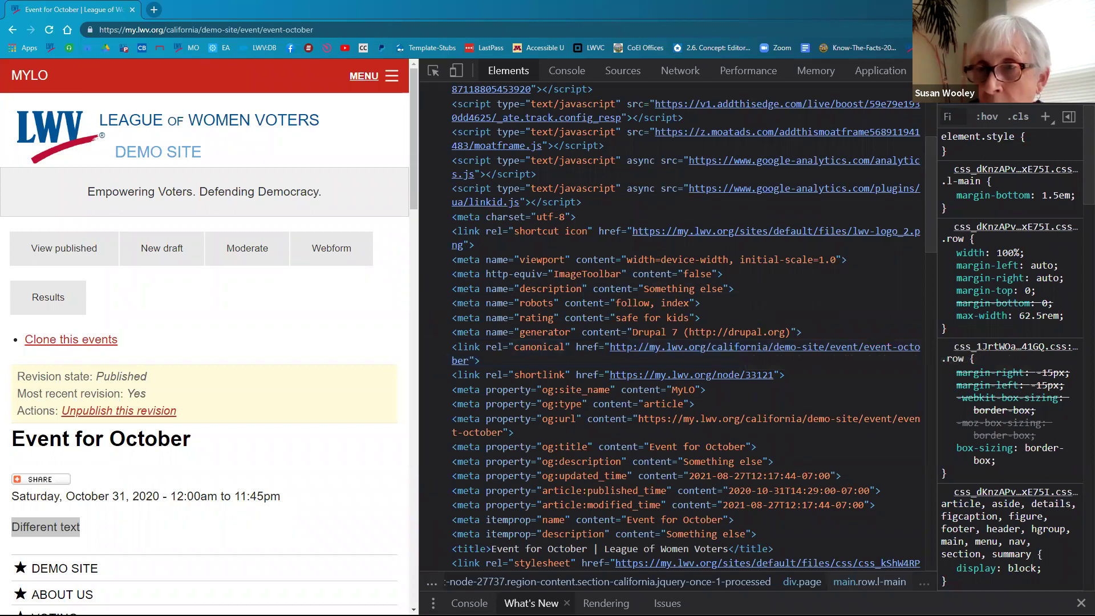
pyautogui.press('F12')
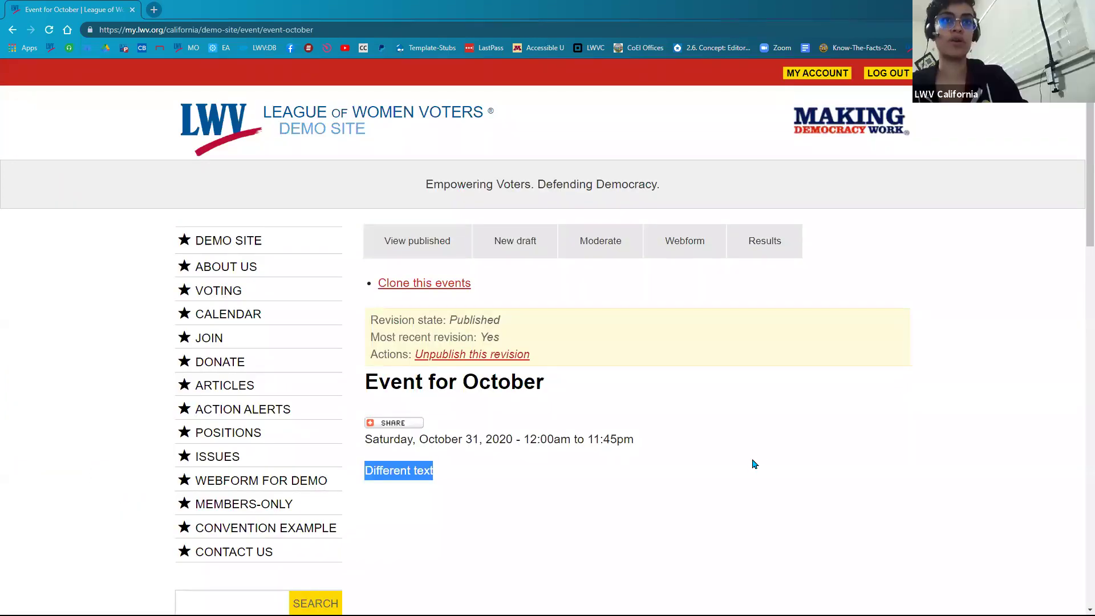
# Start a new draft of Event for October and open its meta tag settings
pyautogui.click(504, 250)
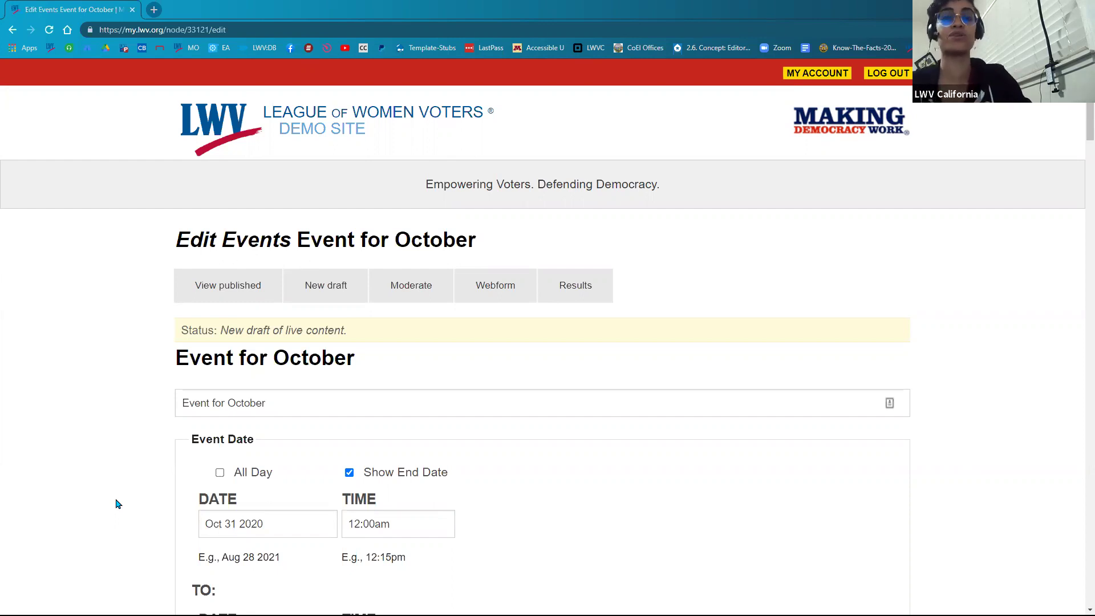
pyautogui.scroll(-15, 119, 500)
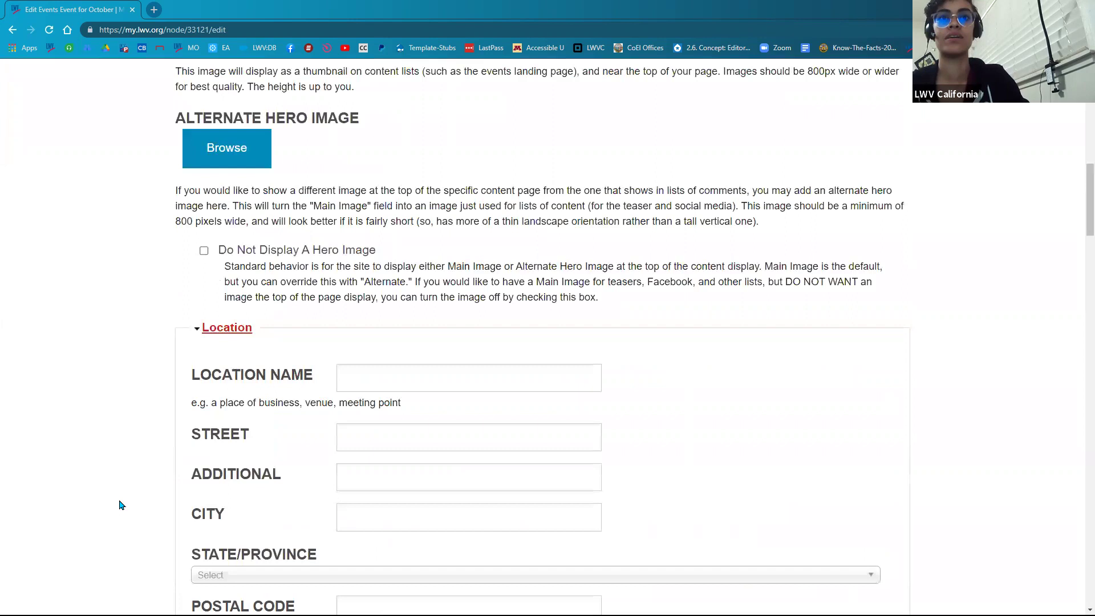
pyautogui.scroll(-4, 121, 508)
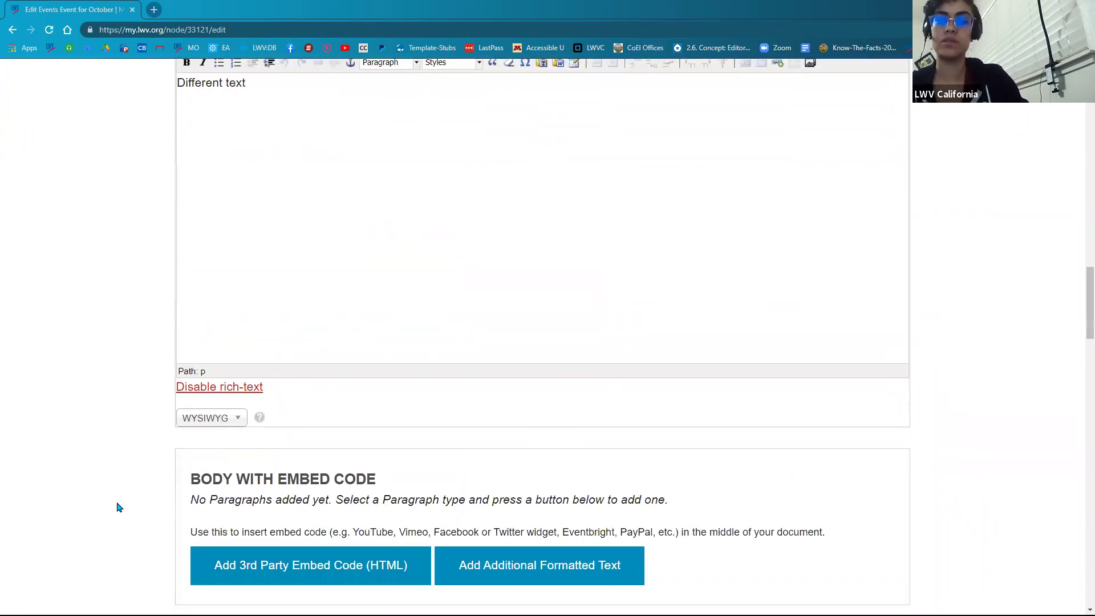
pyautogui.scroll(-20, 119, 507)
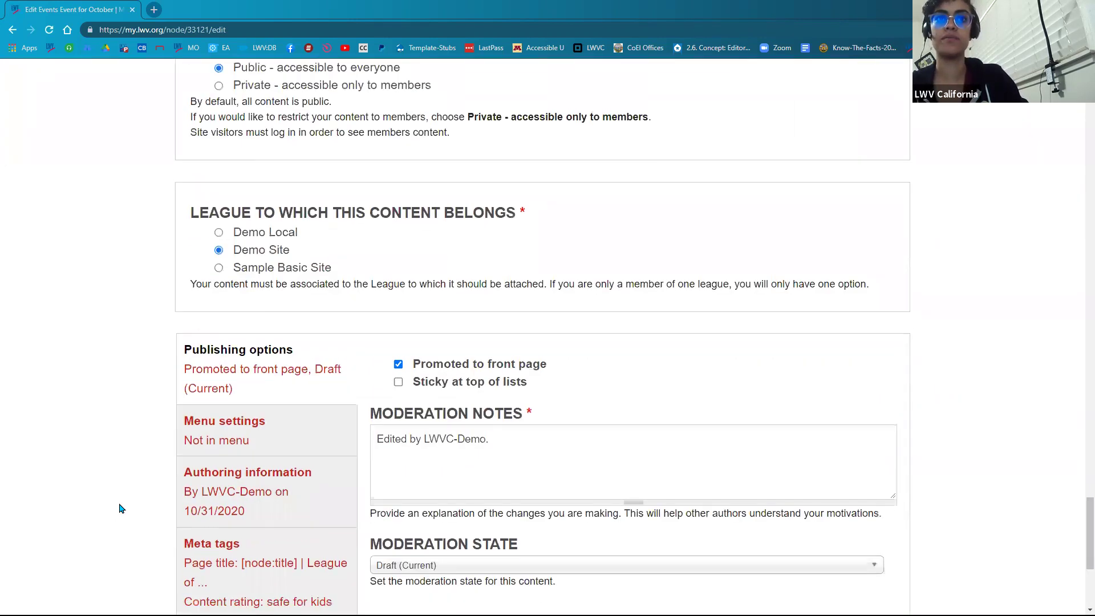
pyautogui.scroll(-3, 267, 458)
pyautogui.click(300, 460)
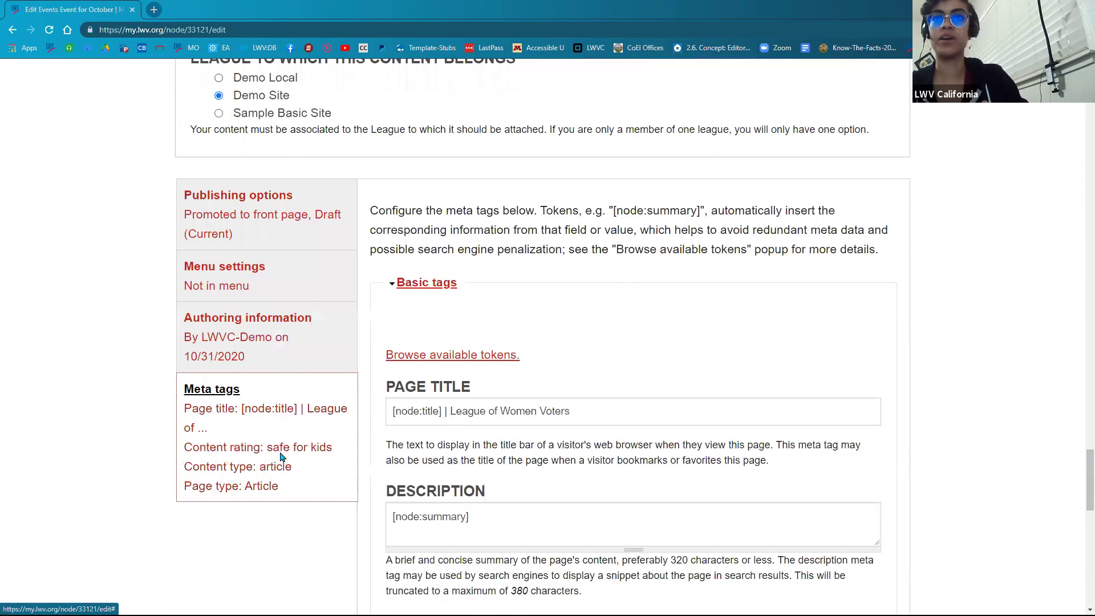
# Enter "voters, League of Women Voters, get out the vote" as the event's meta tag keywords
pyautogui.scroll(-6, 448, 447)
pyautogui.click(451, 453)
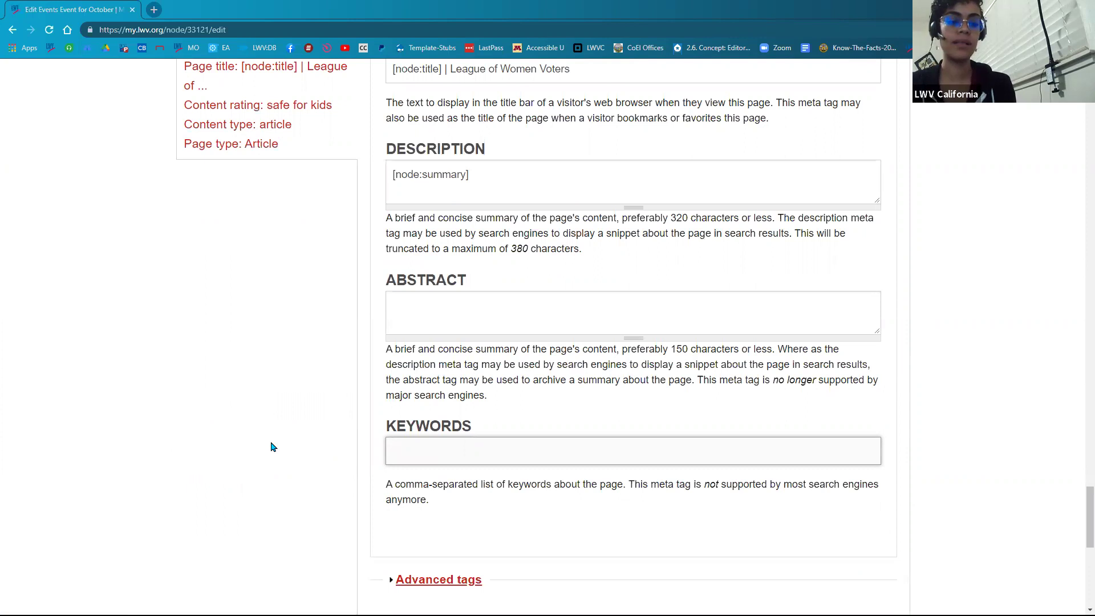
pyautogui.write('voters,')
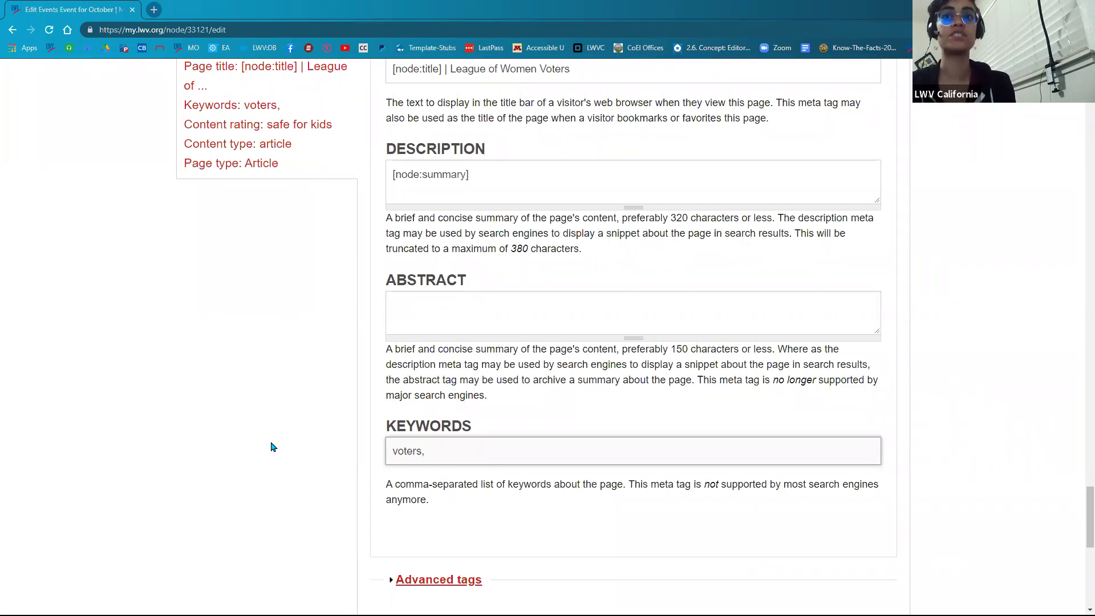
pyautogui.write('L')
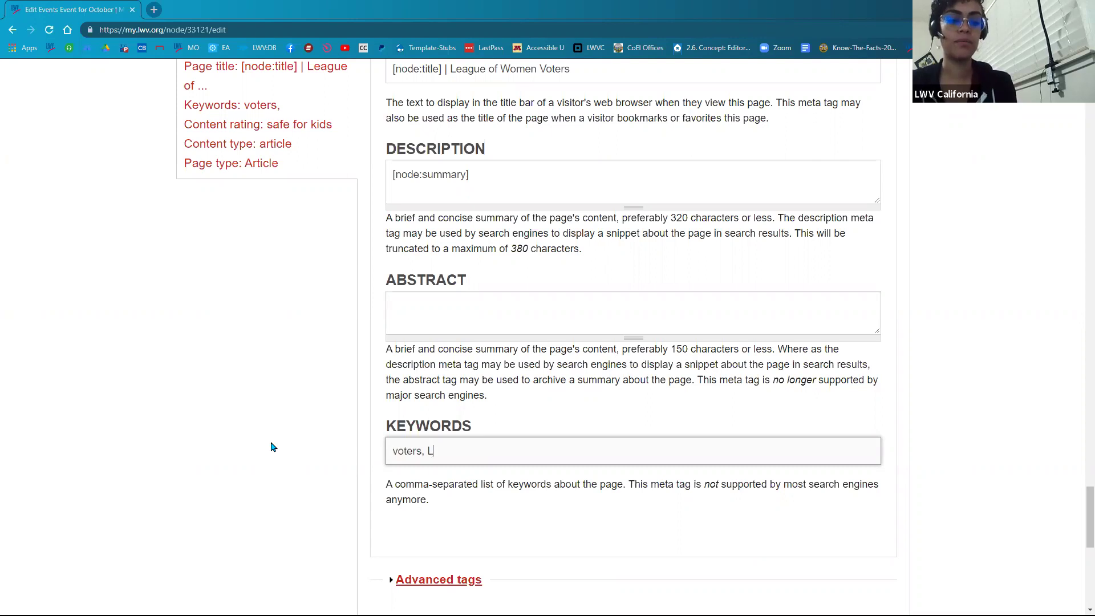
pyautogui.write('eague of ')
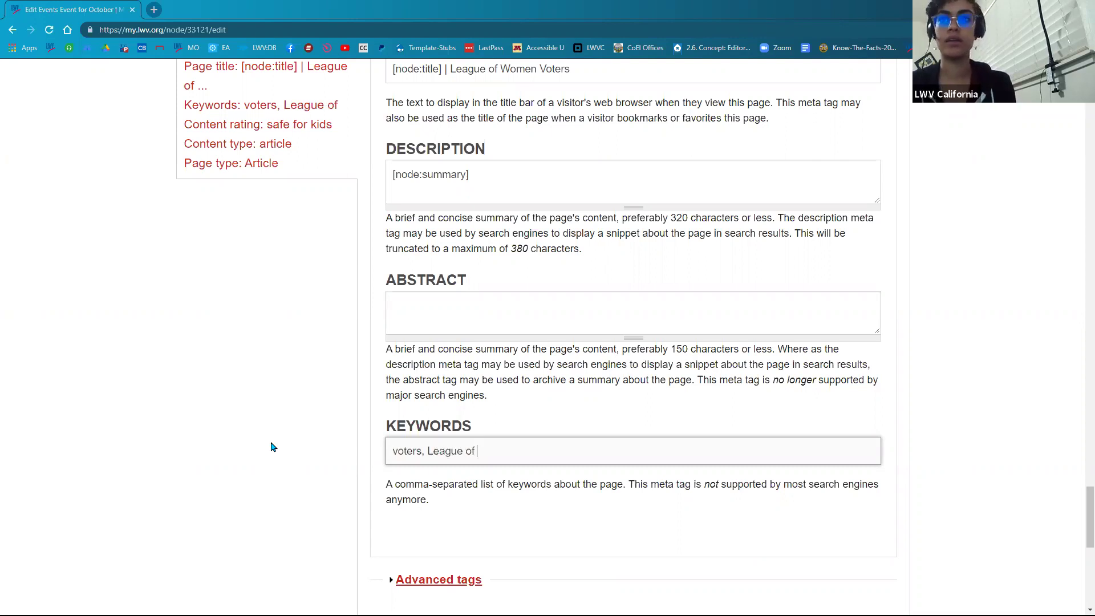
pyautogui.write('Women Voter')
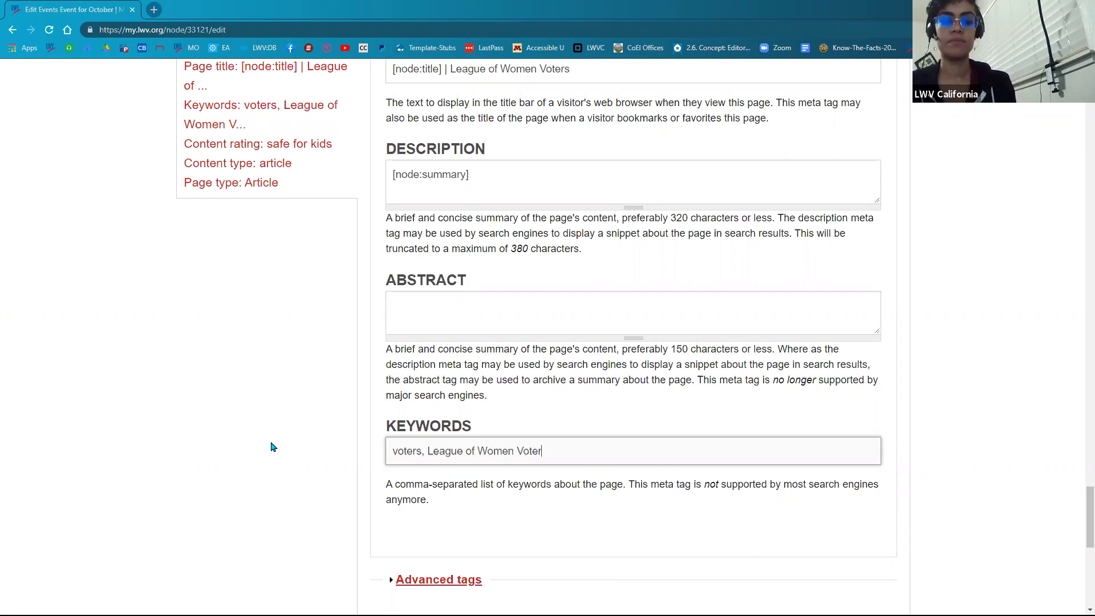
pyautogui.write('s,')
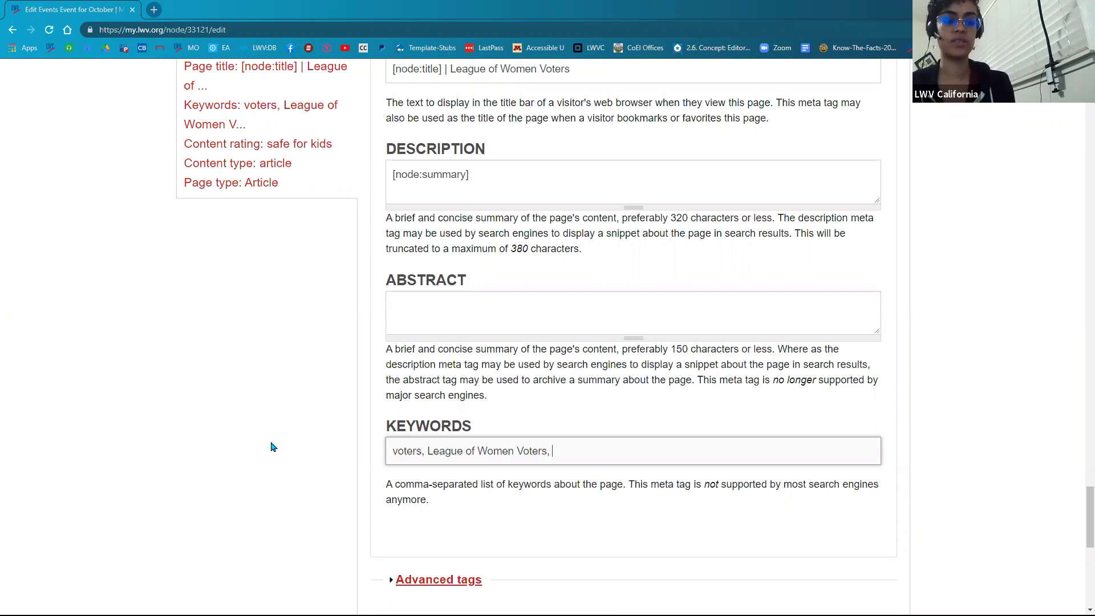
pyautogui.write('get out the')
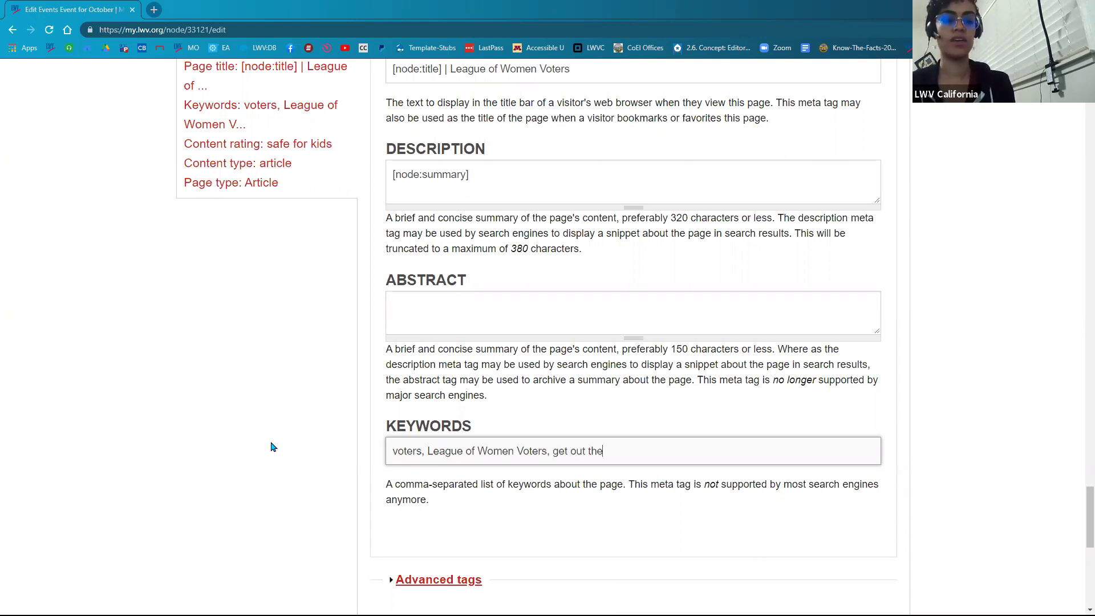
pyautogui.write(' vote')
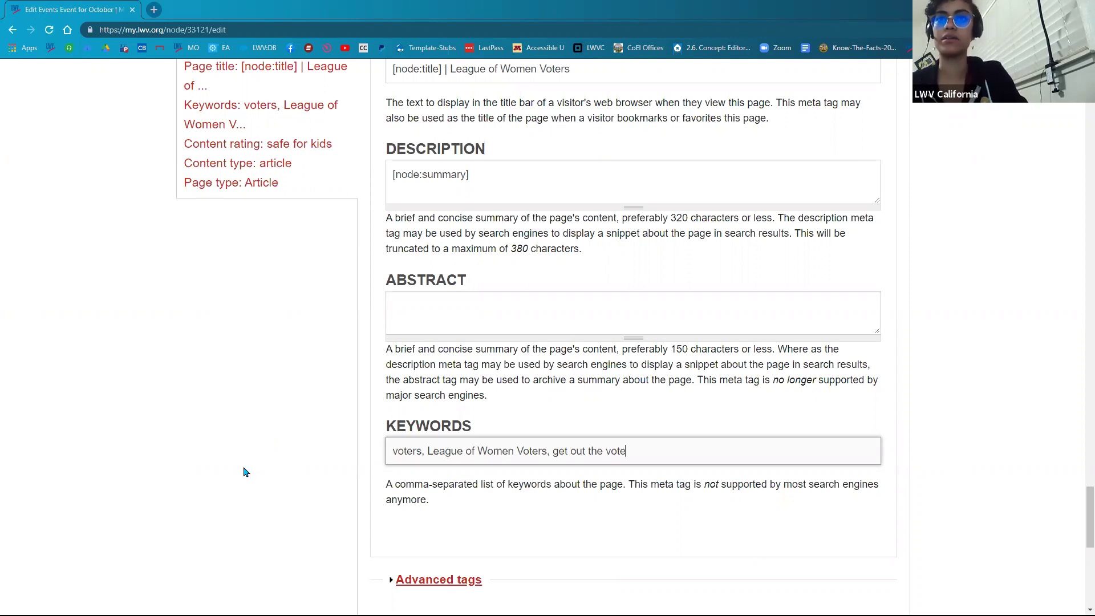
# Return to the event's basic meta tags and enter "Abstract" as the abstract
pyautogui.scroll(1, 246, 462)
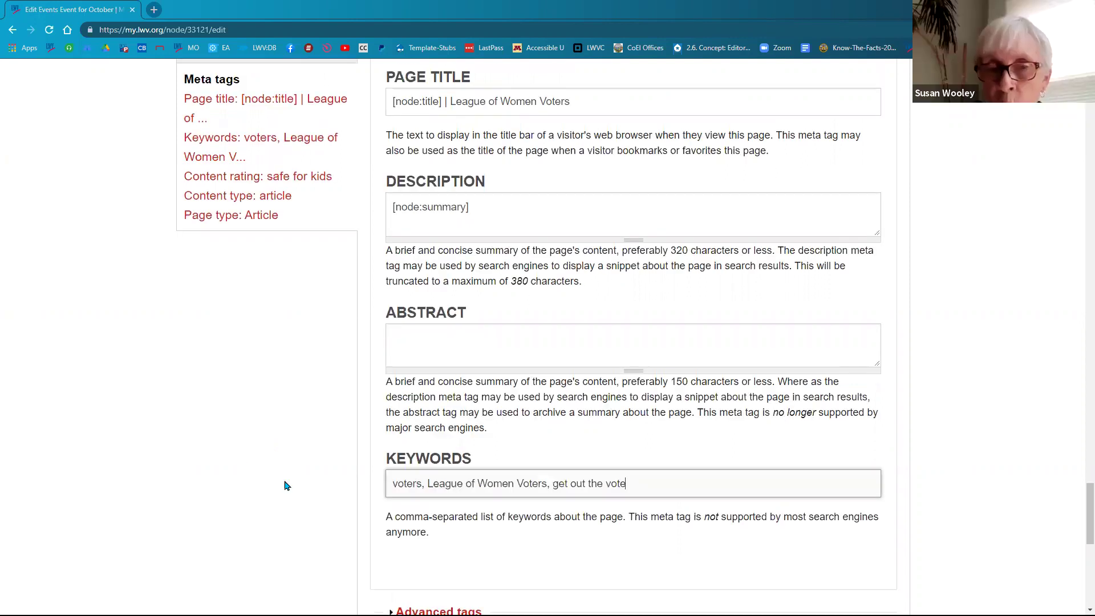
pyautogui.scroll(-2, 285, 484)
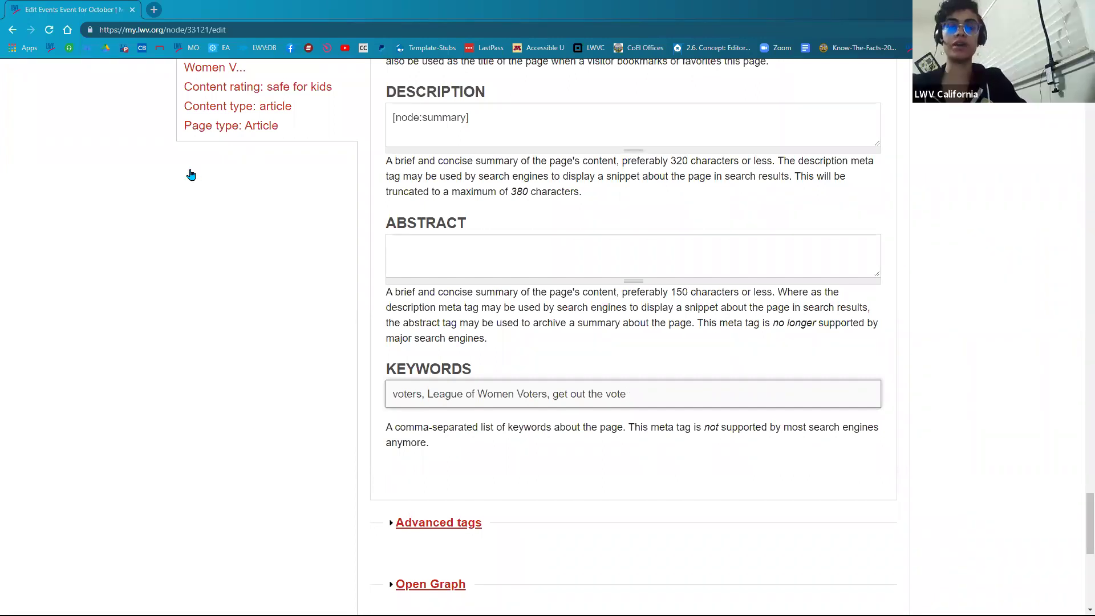
pyautogui.scroll(3, 190, 174)
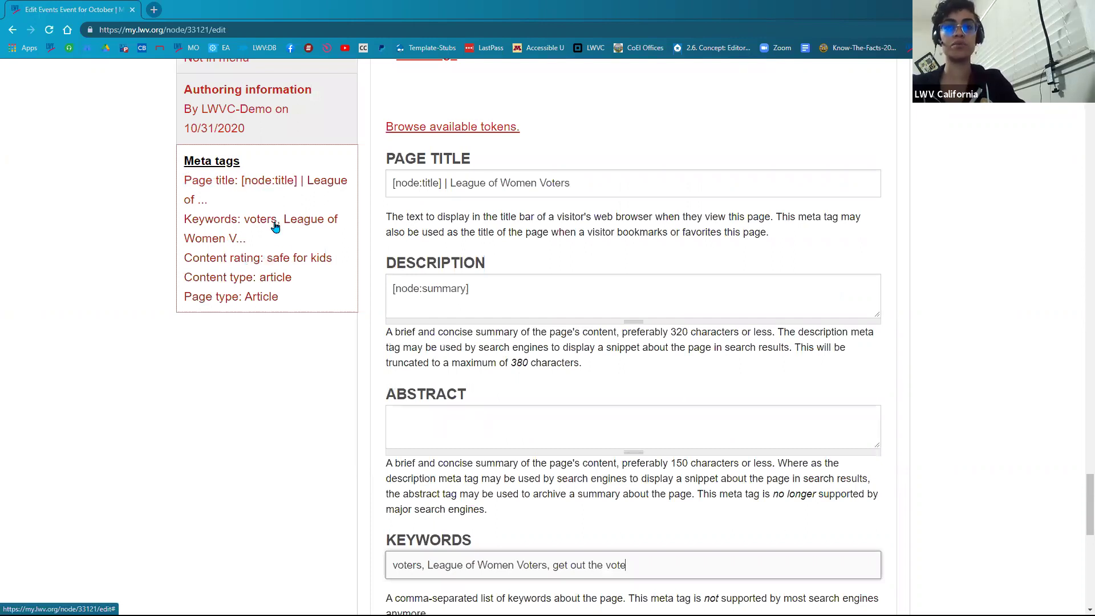
pyautogui.scroll(-1, 482, 507)
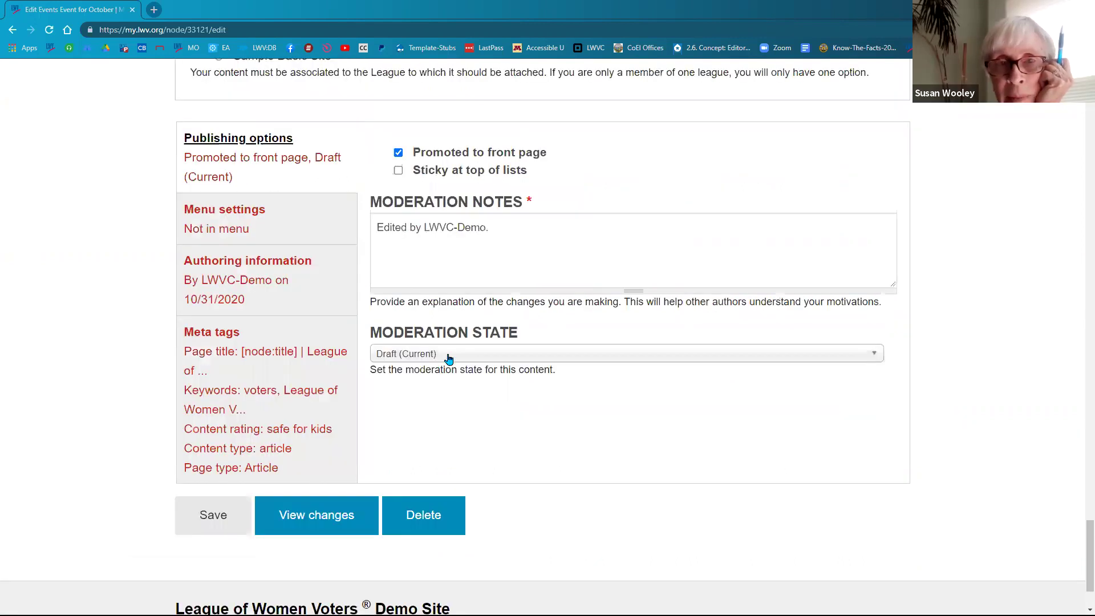
pyautogui.click(284, 393)
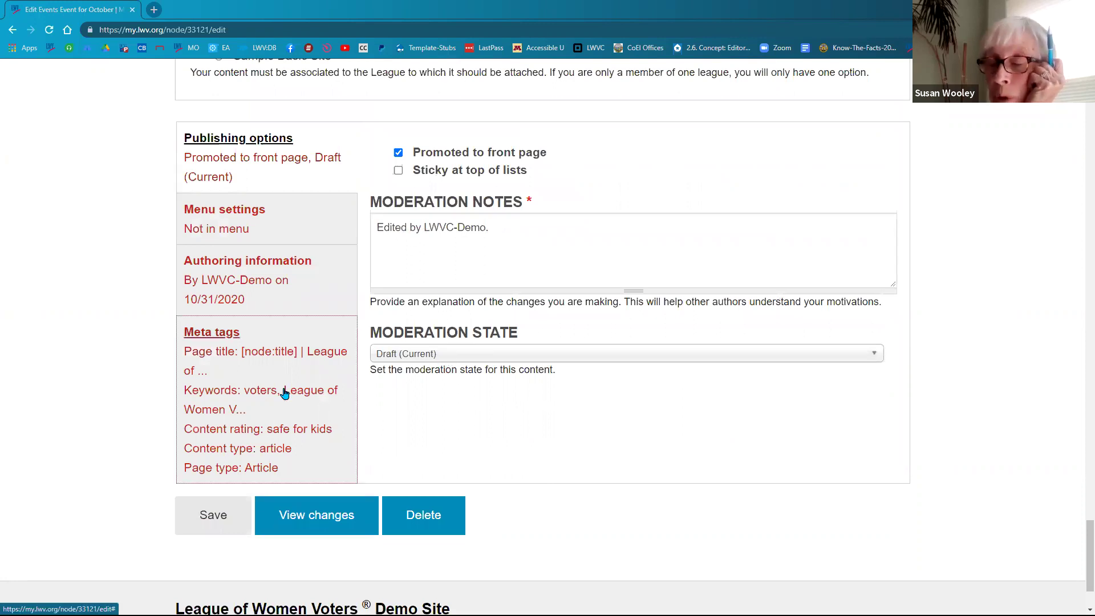
pyautogui.press('Tab')
pyautogui.press('Tab')
pyautogui.press('Tab')
pyautogui.press('Tab')
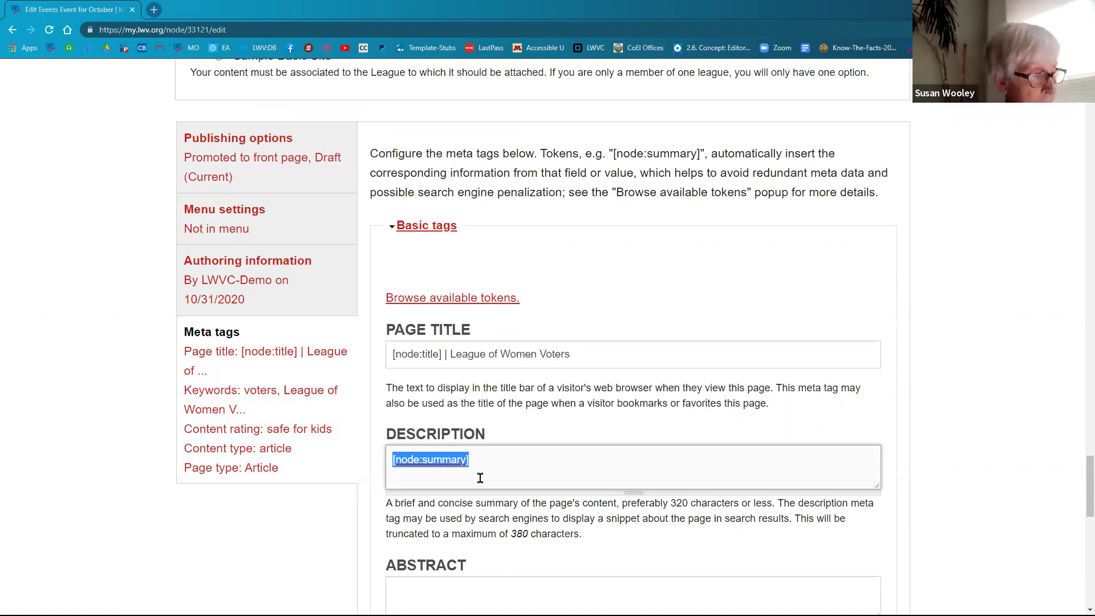
pyautogui.scroll(-3, 481, 478)
pyautogui.press('Tab')
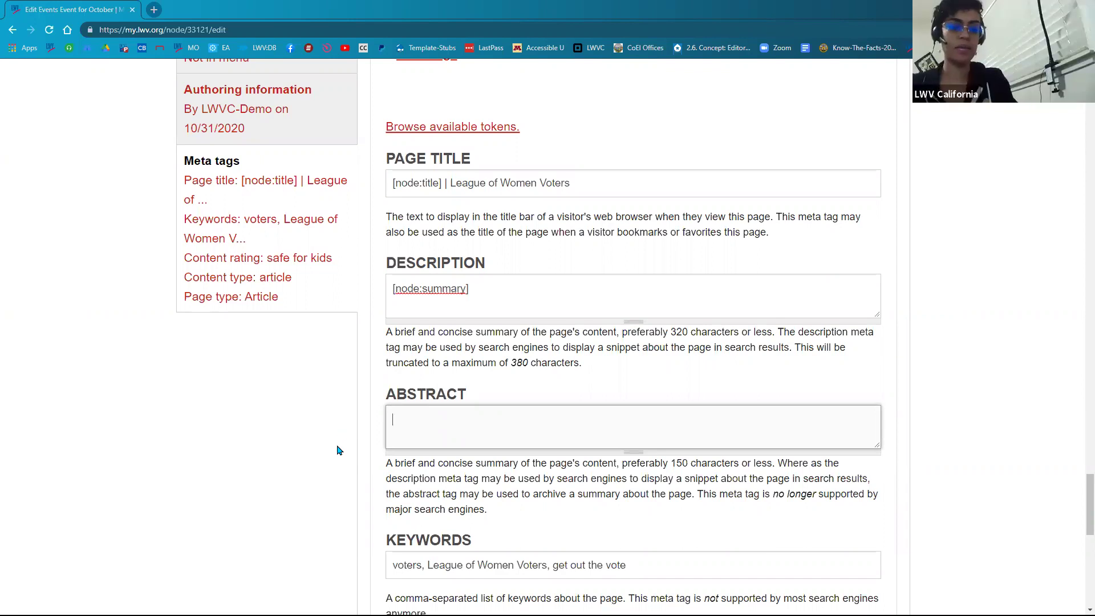
pyautogui.write('Abs')
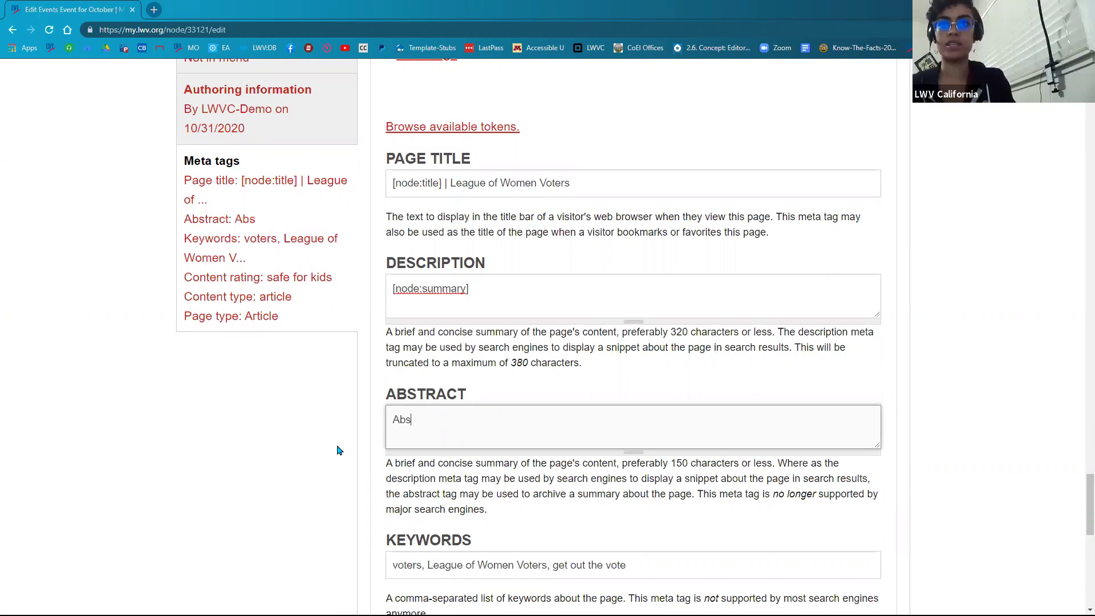
pyautogui.write('tract')
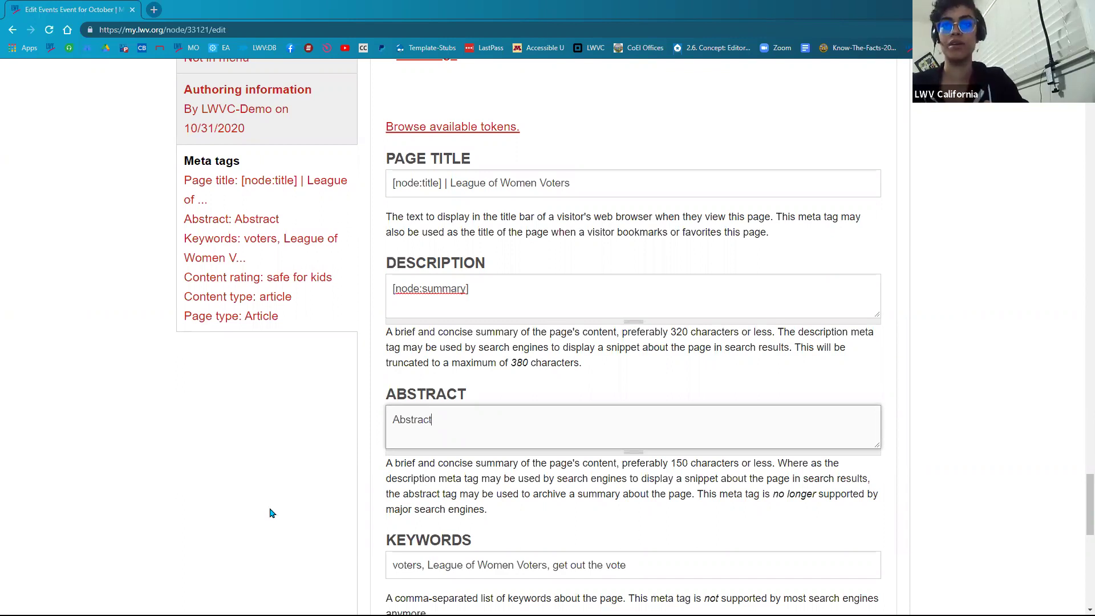
# Set the event's moderation state to Published and save the event
pyautogui.scroll(1, 269, 510)
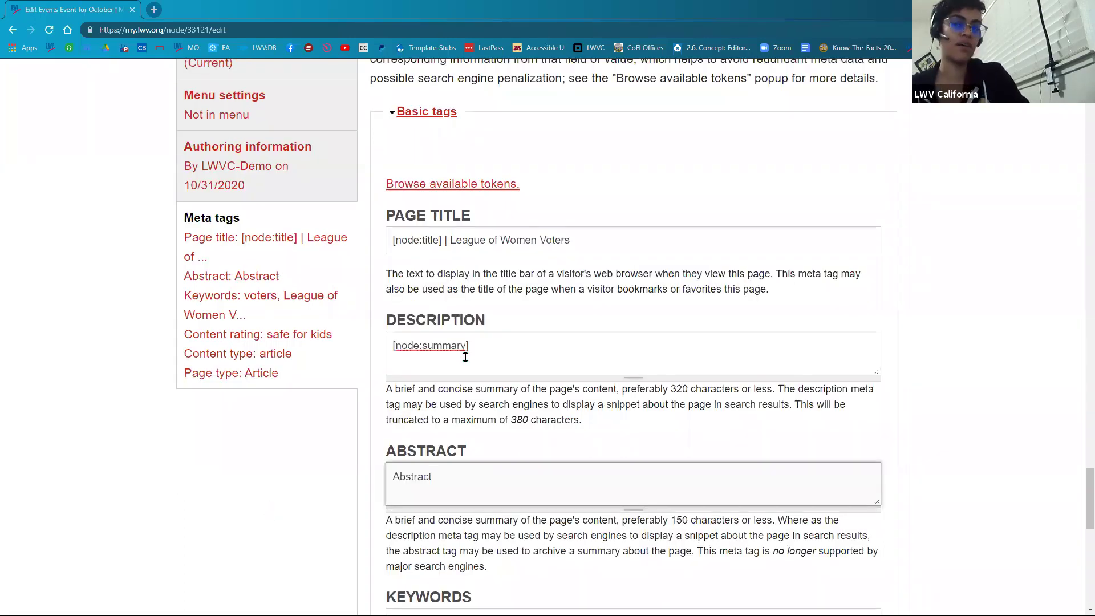
pyautogui.tripleClick(442, 352)
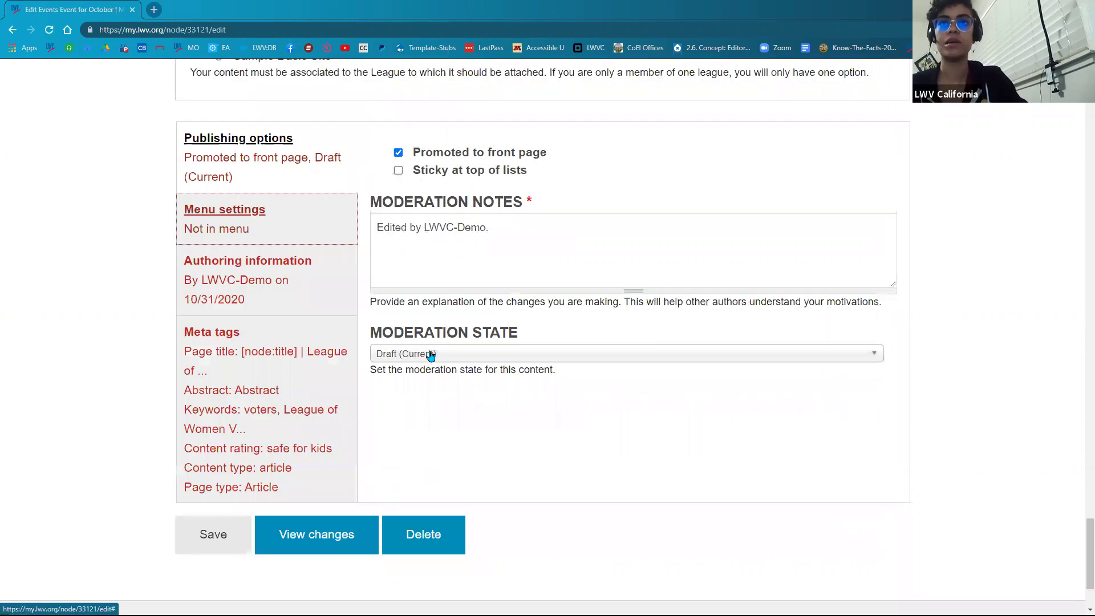
pyautogui.click(430, 354)
pyautogui.click(194, 540)
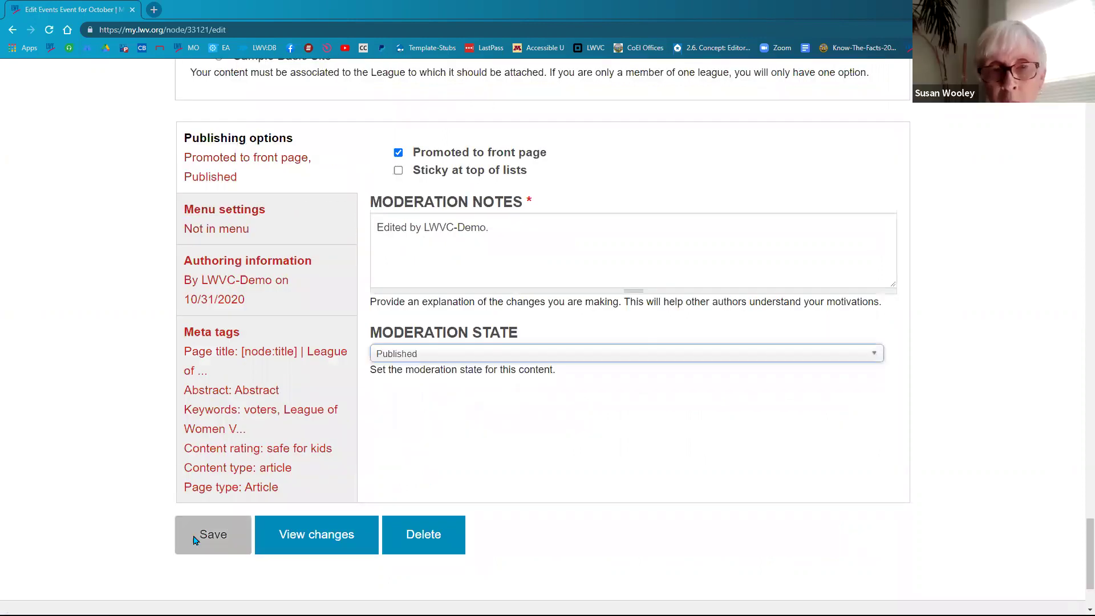
pyautogui.click(194, 540)
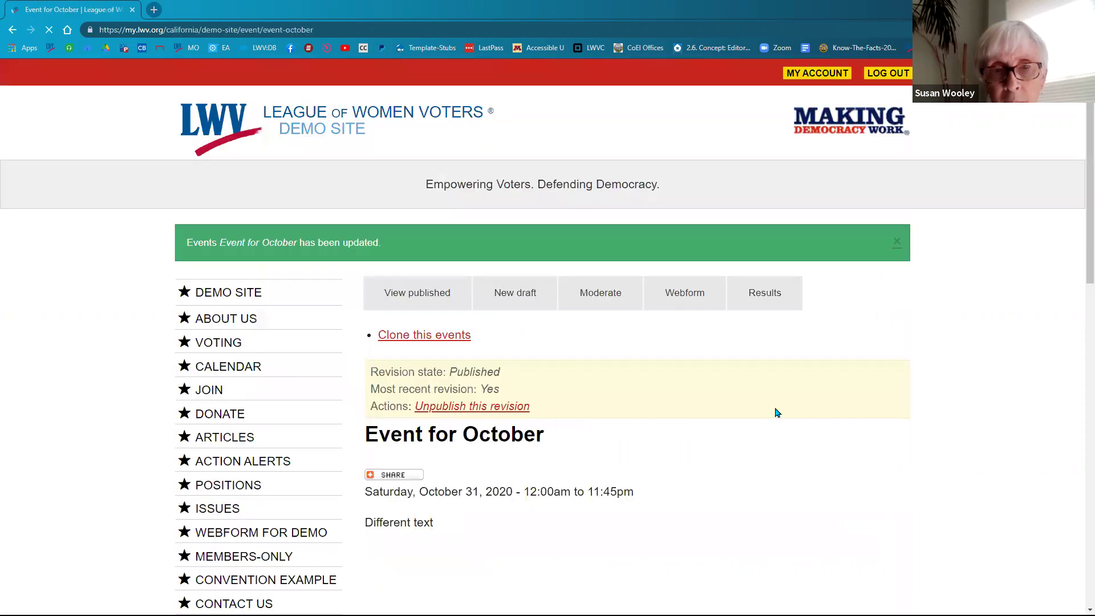
# Inspect the event page's code and expand its head section to examine the description, abstract and keywords meta tags, then close the inspector
pyautogui.scroll(-3, 776, 412)
pyautogui.rightClick(637, 360)
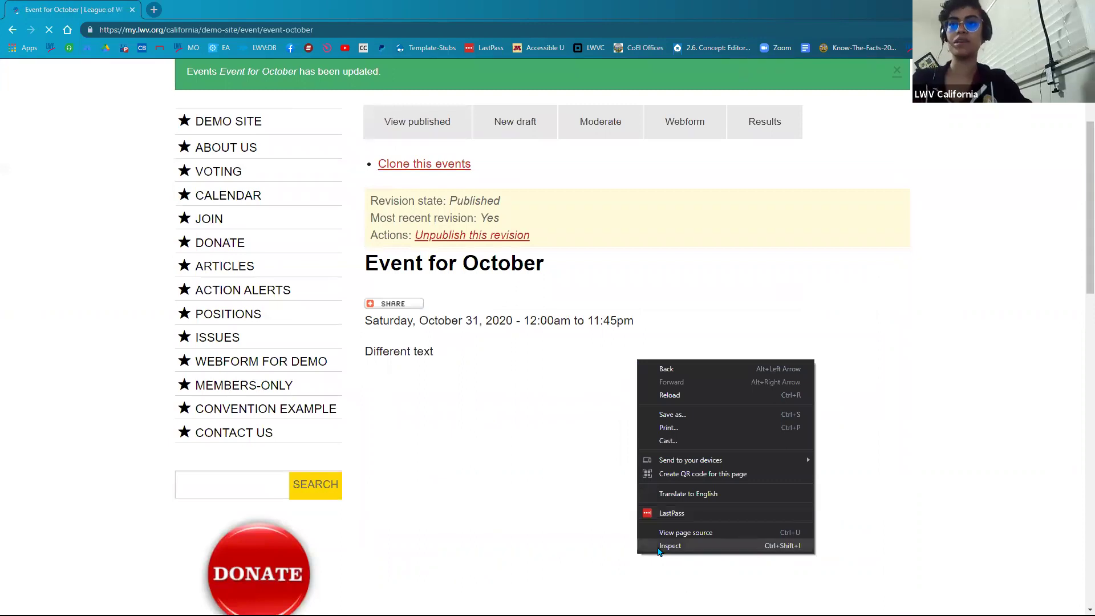
pyautogui.click(659, 546)
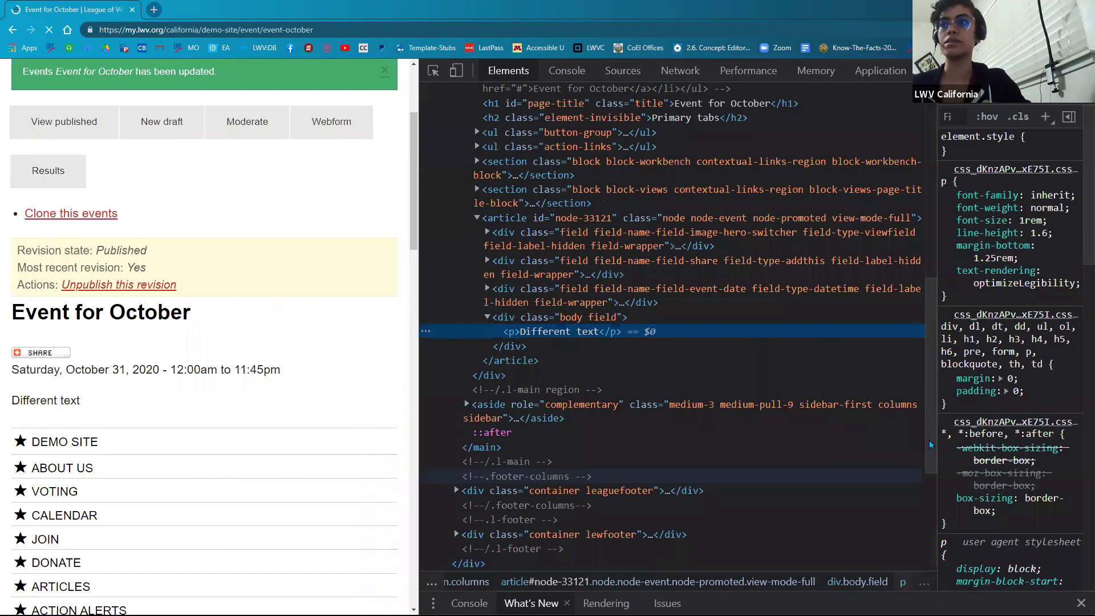
pyautogui.scroll(5, 922, 268)
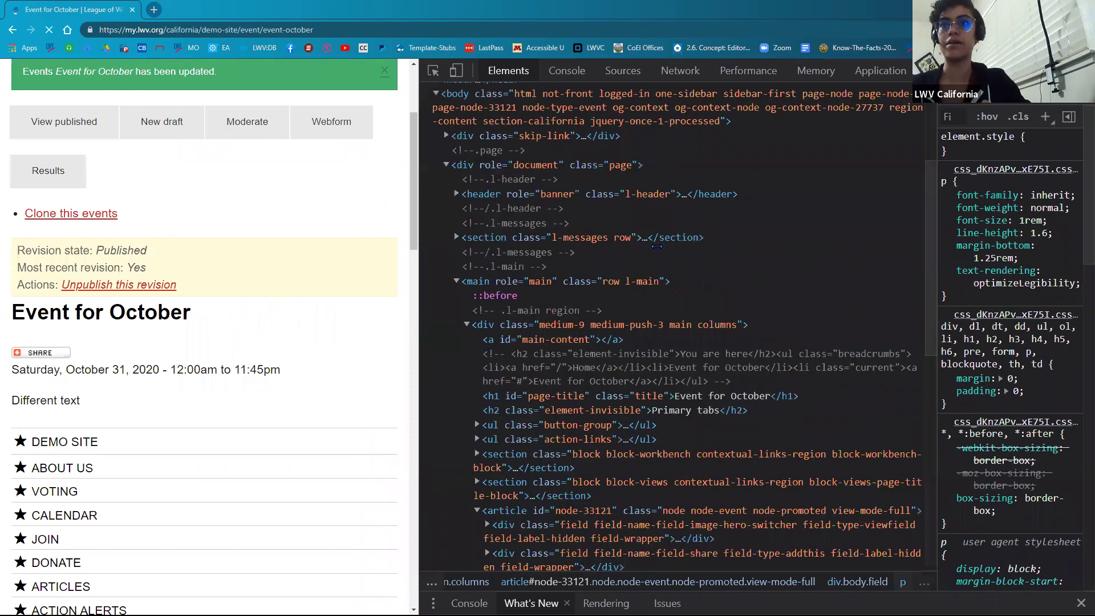
pyautogui.scroll(3, 657, 246)
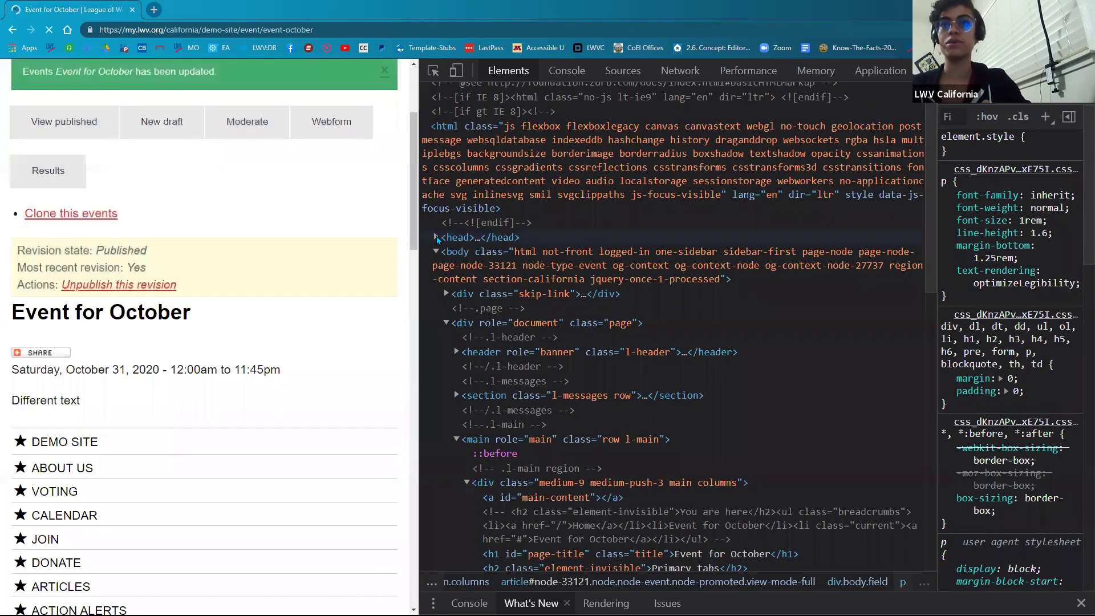
pyautogui.click(437, 238)
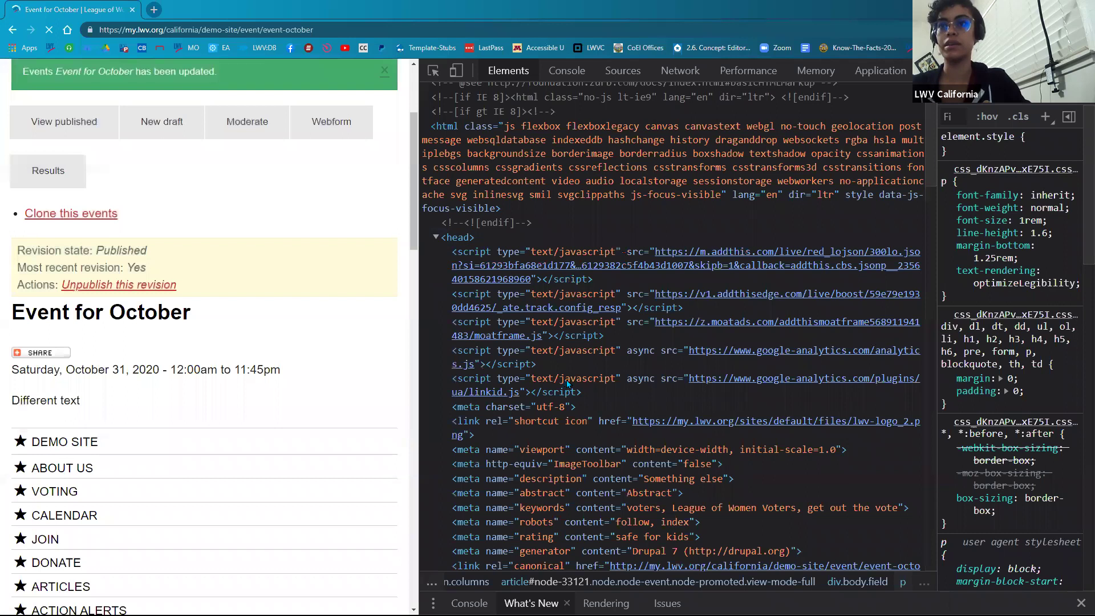
pyautogui.scroll(-2, 577, 398)
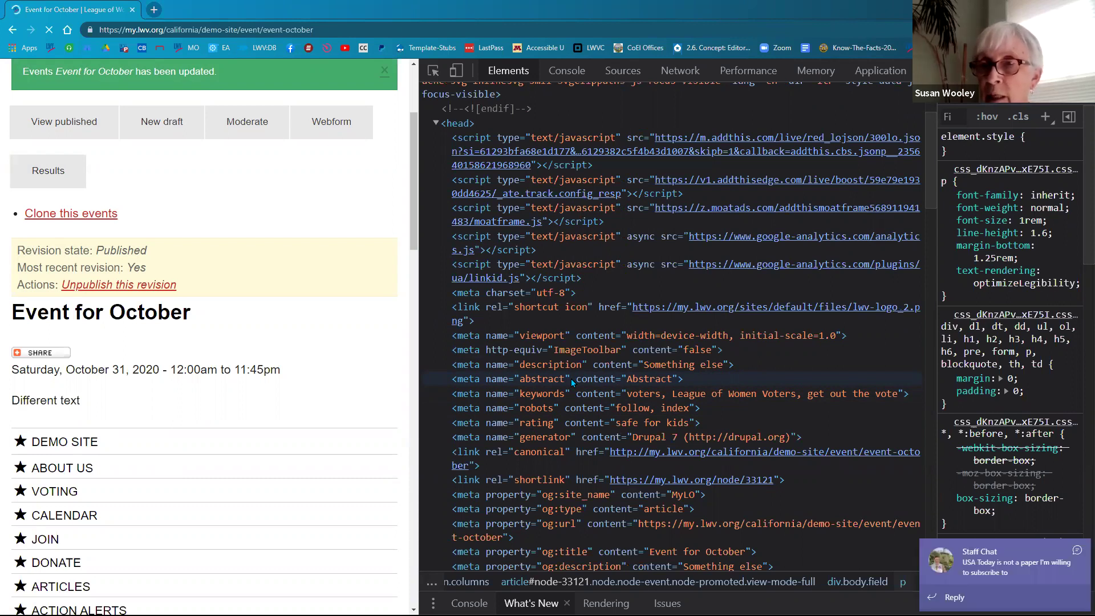
pyautogui.click(1080, 550)
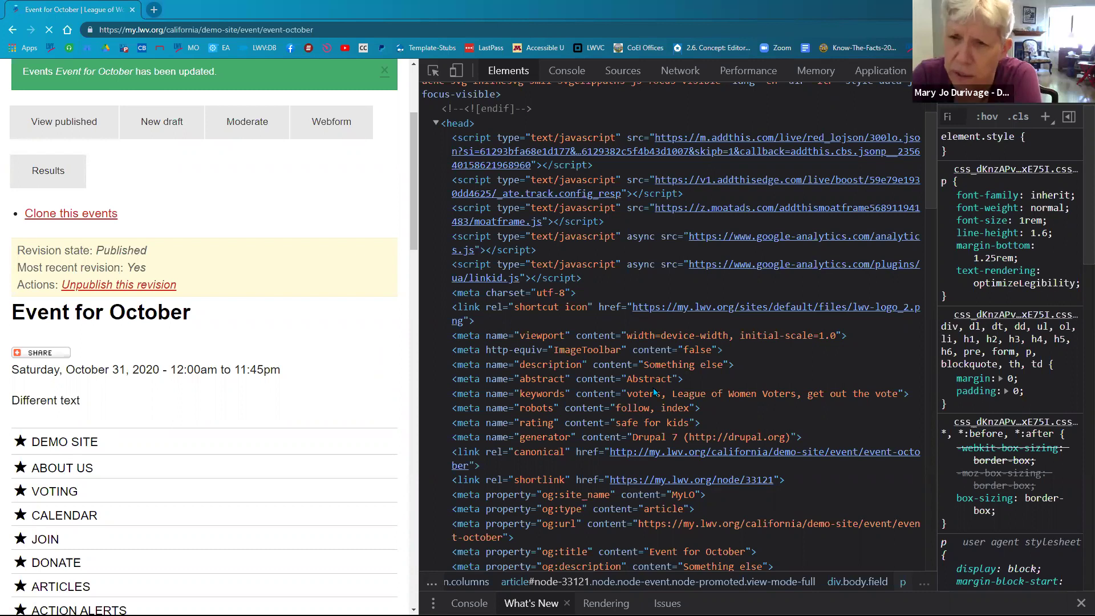
pyautogui.press('F12')
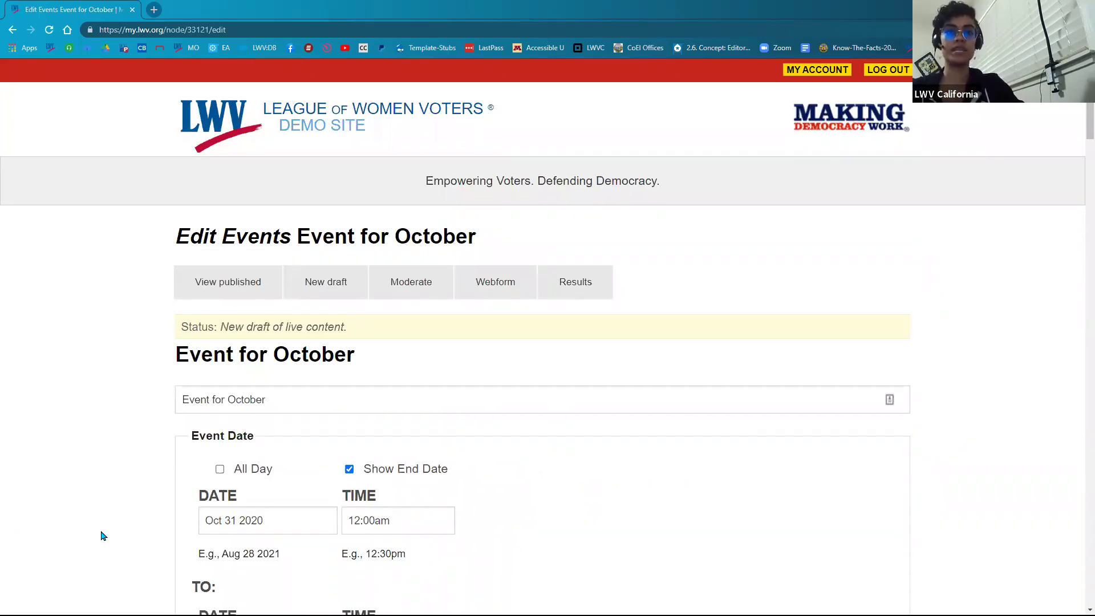
# Add the existing tag "advocacy" to the new draft of Event for October
pyautogui.scroll(-5, 115, 528)
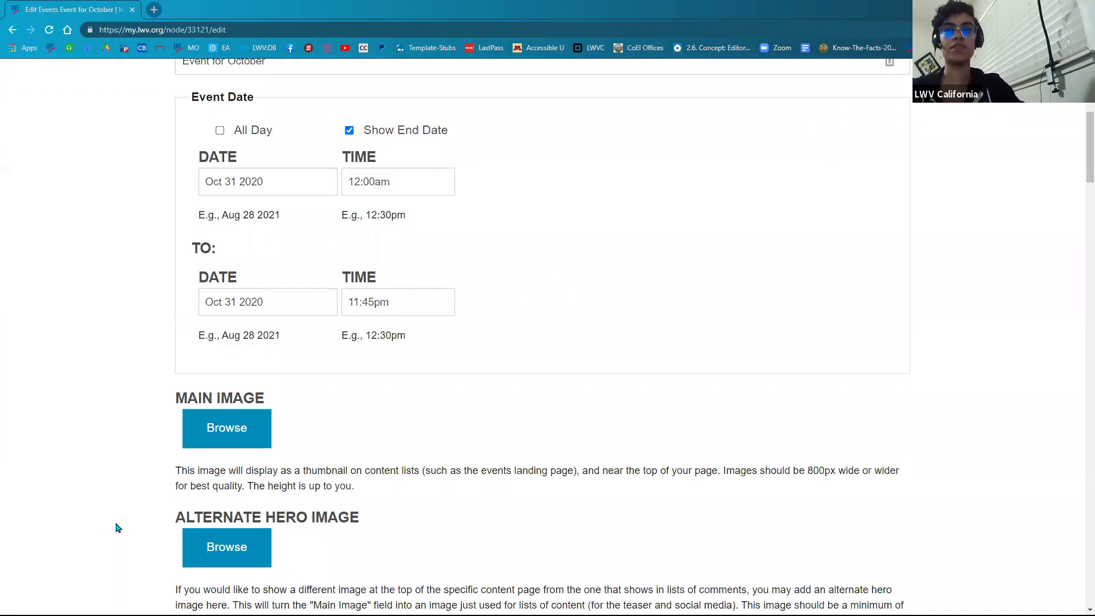
pyautogui.scroll(-7, 118, 528)
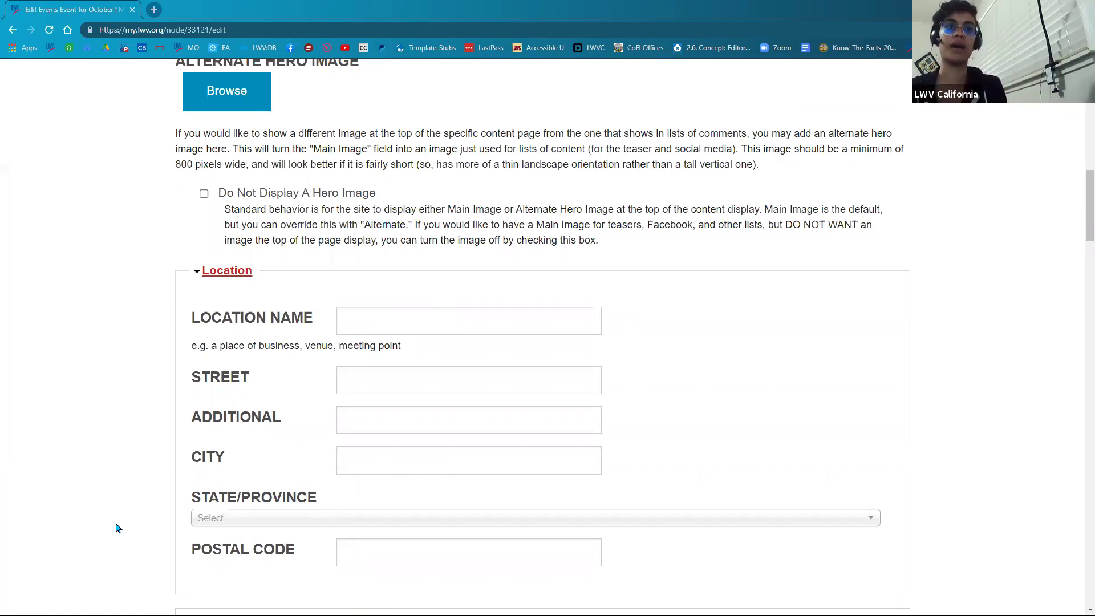
pyautogui.scroll(-5, 137, 539)
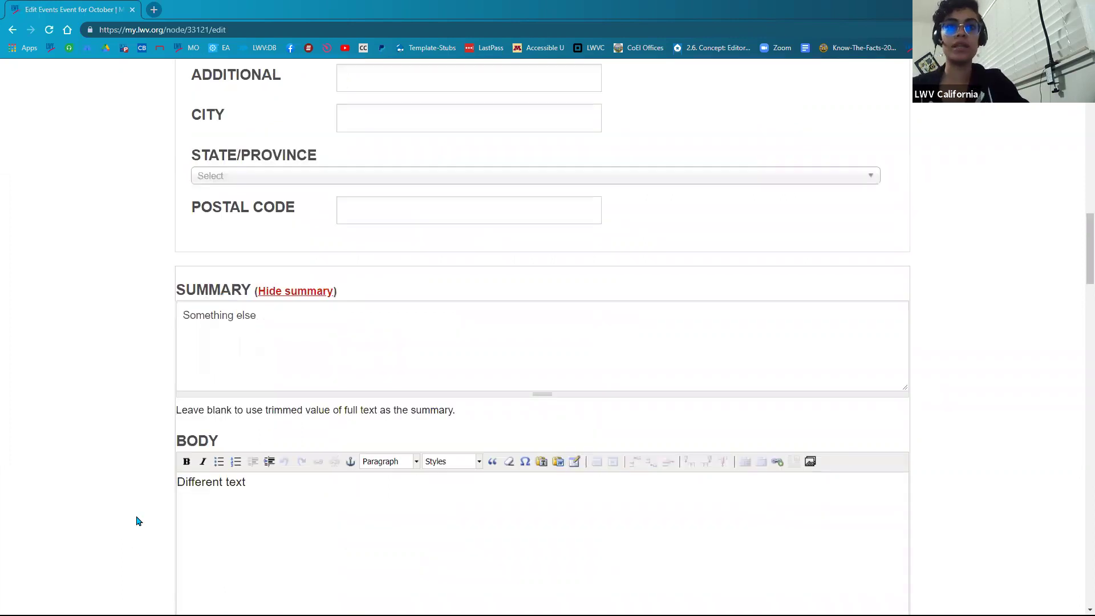
pyautogui.scroll(-10, 137, 513)
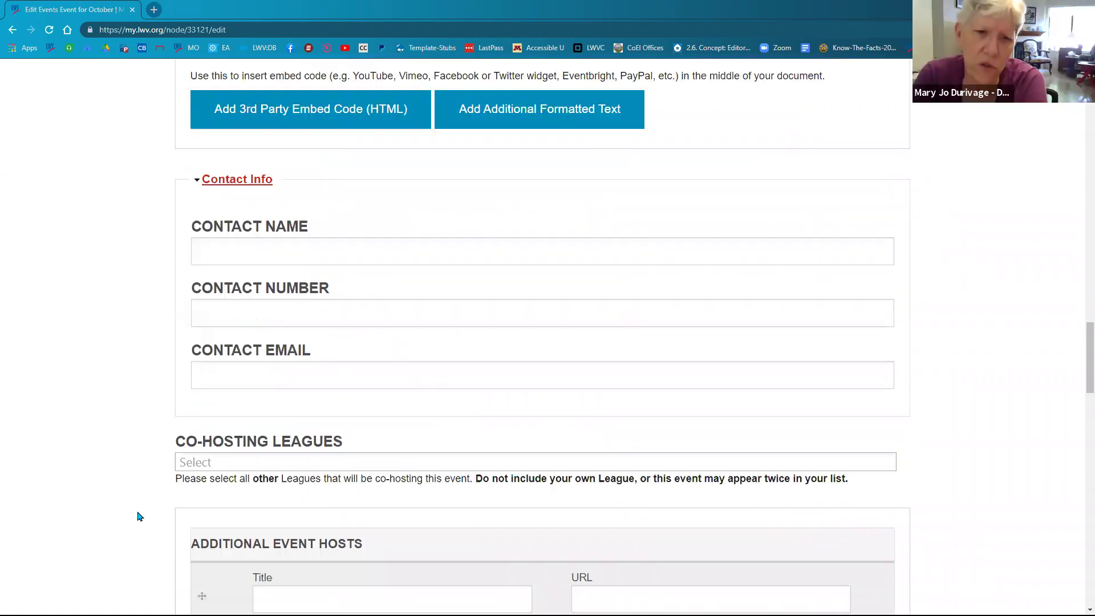
pyautogui.scroll(-7, 140, 516)
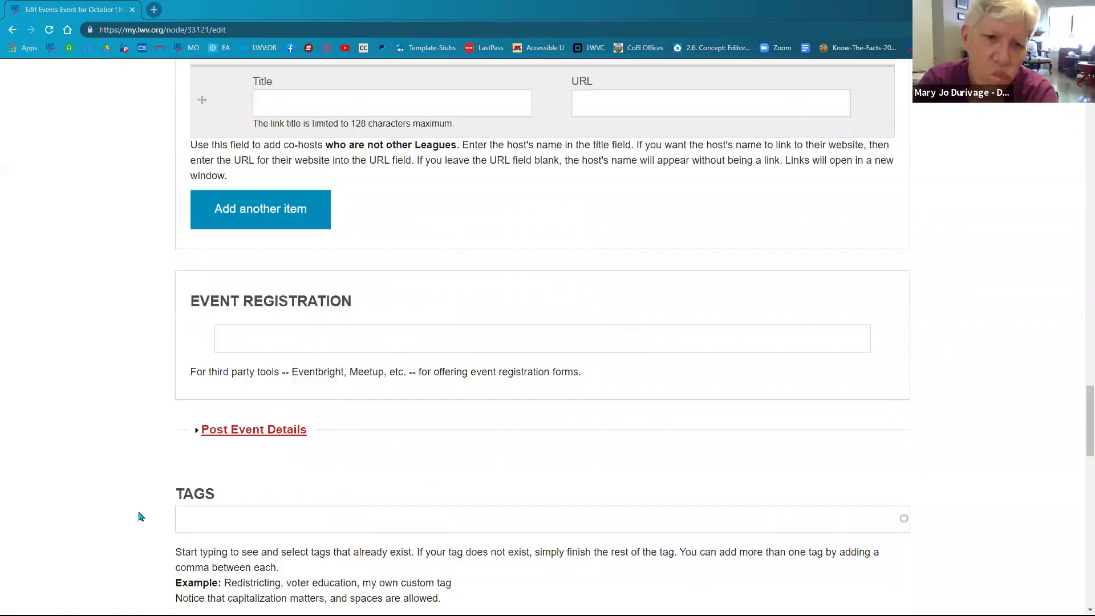
pyautogui.scroll(-2, 249, 390)
pyautogui.click(249, 390)
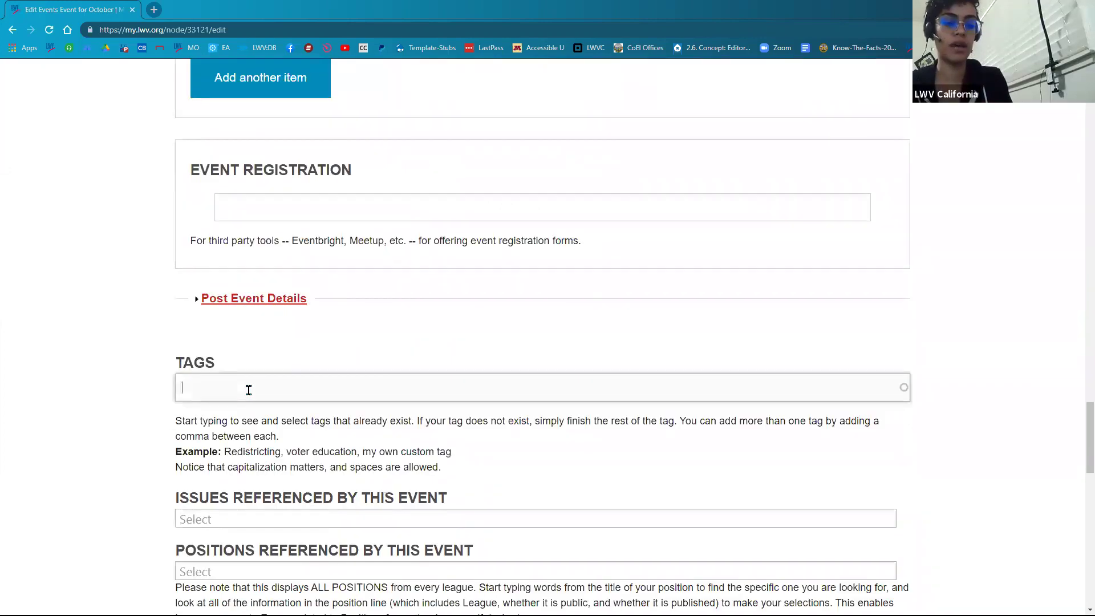
pyautogui.write('advocacy')
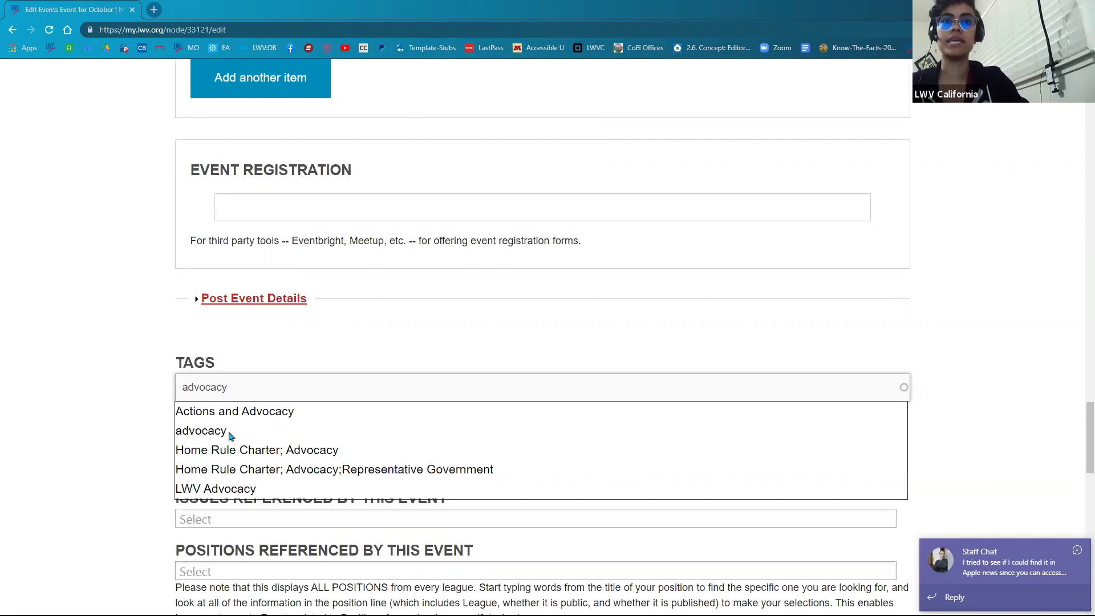
pyautogui.click(249, 390)
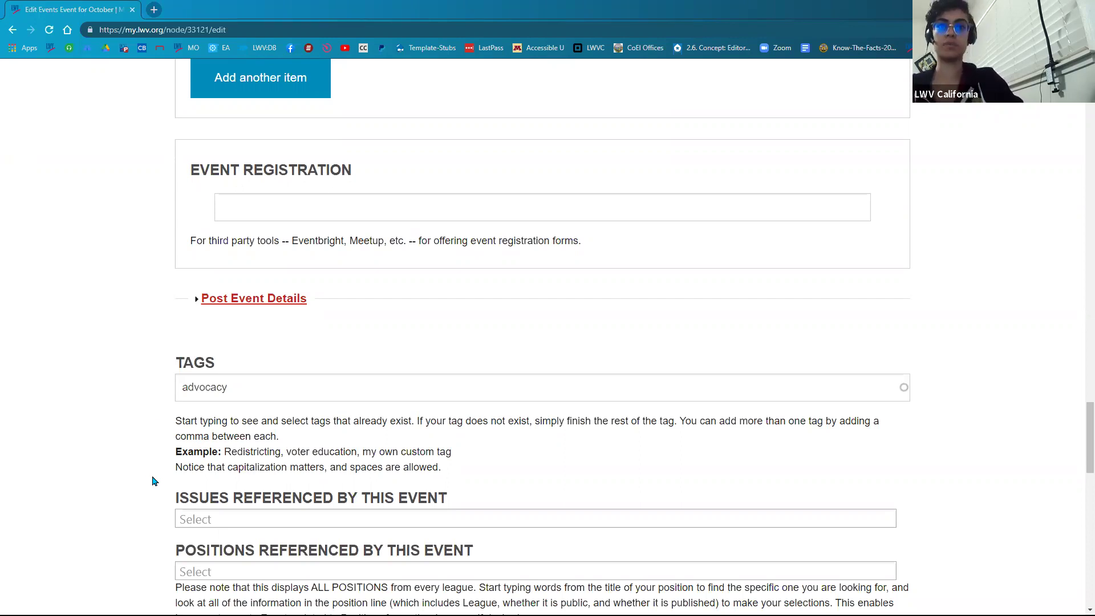
# Set the draft's moderation state to Published and save the event
pyautogui.scroll(-8, 181, 426)
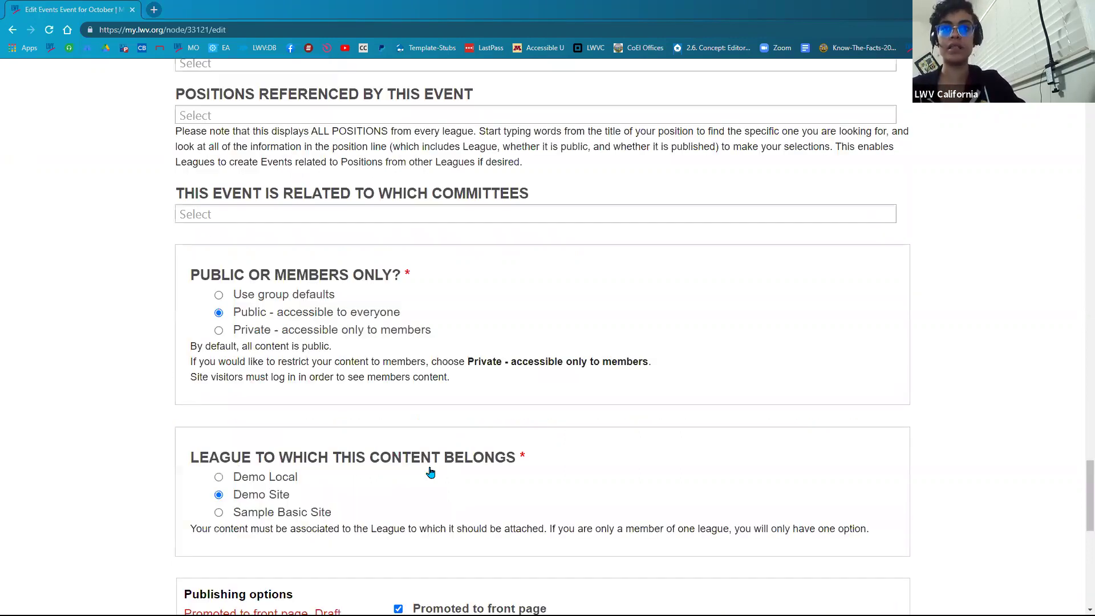
pyautogui.scroll(-6, 431, 473)
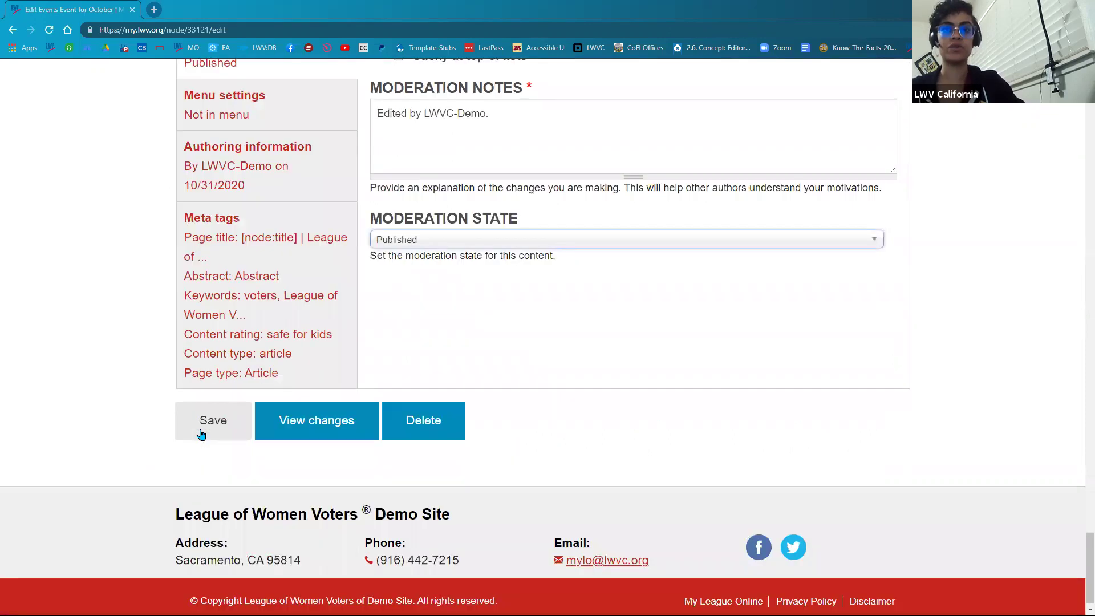
pyautogui.click(205, 431)
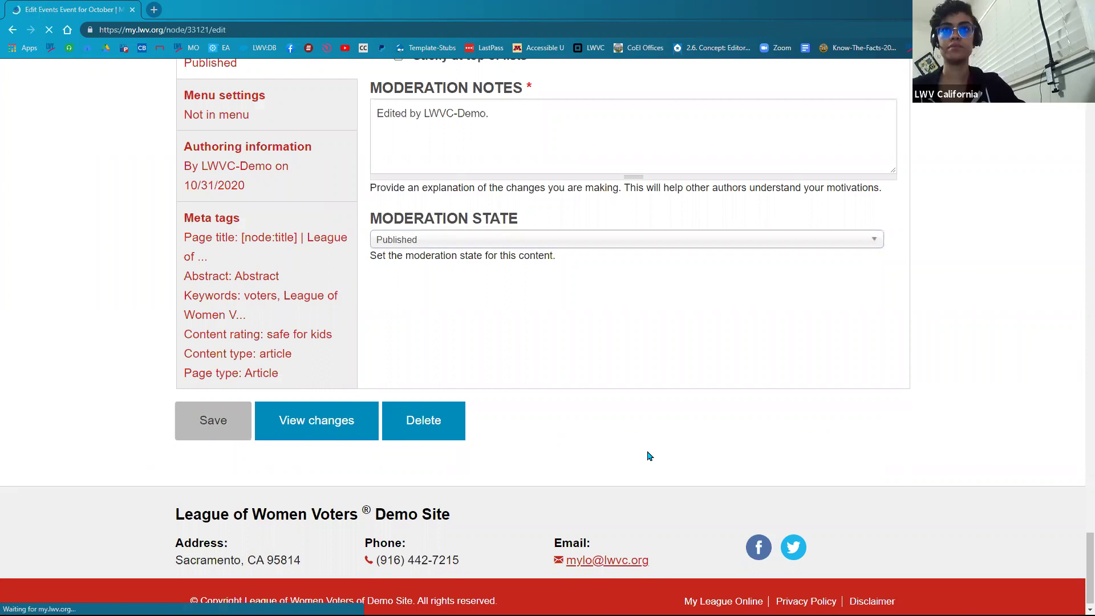
pyautogui.scroll(-2, 437, 507)
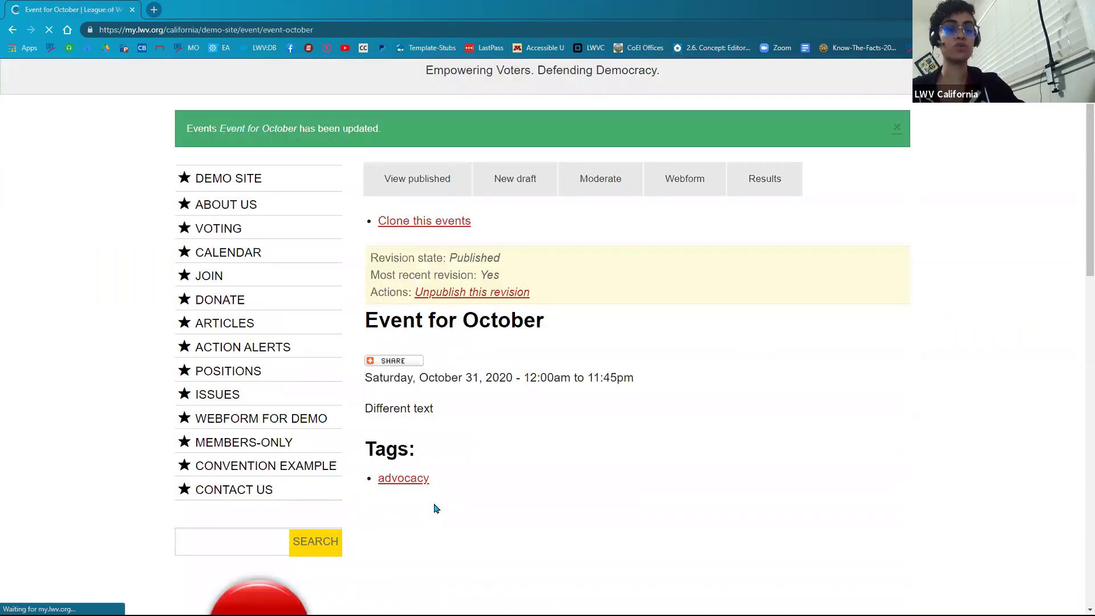
# Check the event's Tags section and open the advocacy tag page to review the content listed under that tag
pyautogui.tripleClick(465, 463)
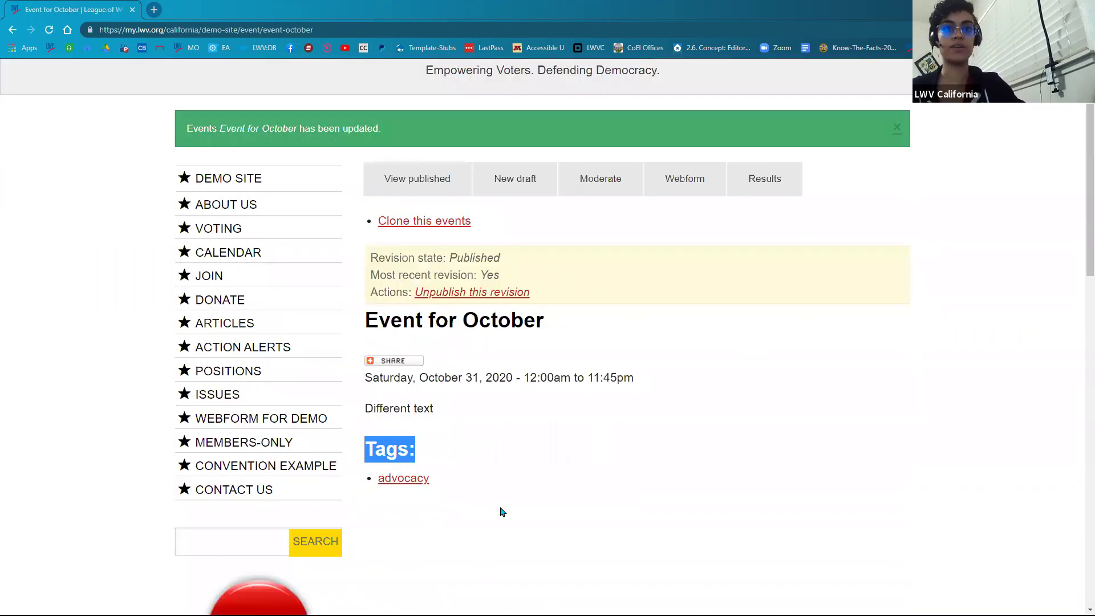
pyautogui.click(411, 482)
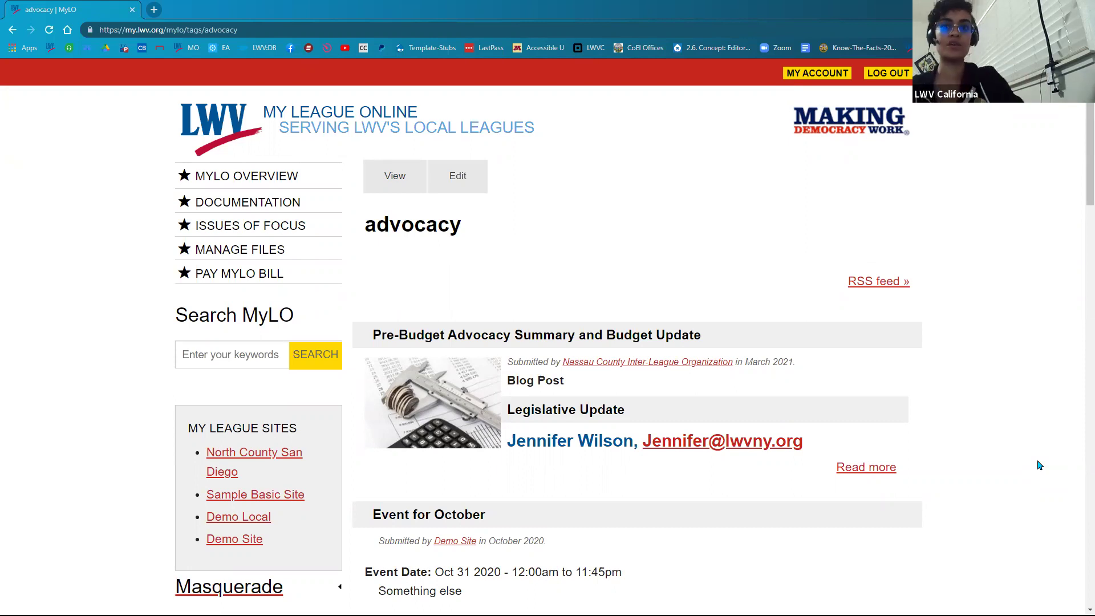
pyautogui.scroll(-1, 746, 479)
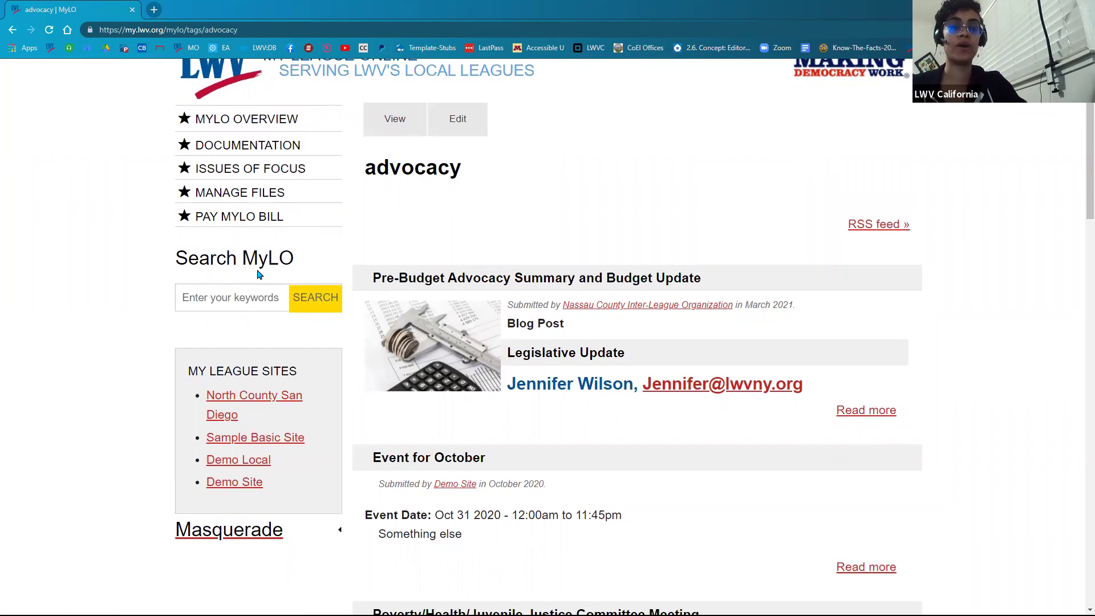
pyautogui.scroll(-2, 417, 433)
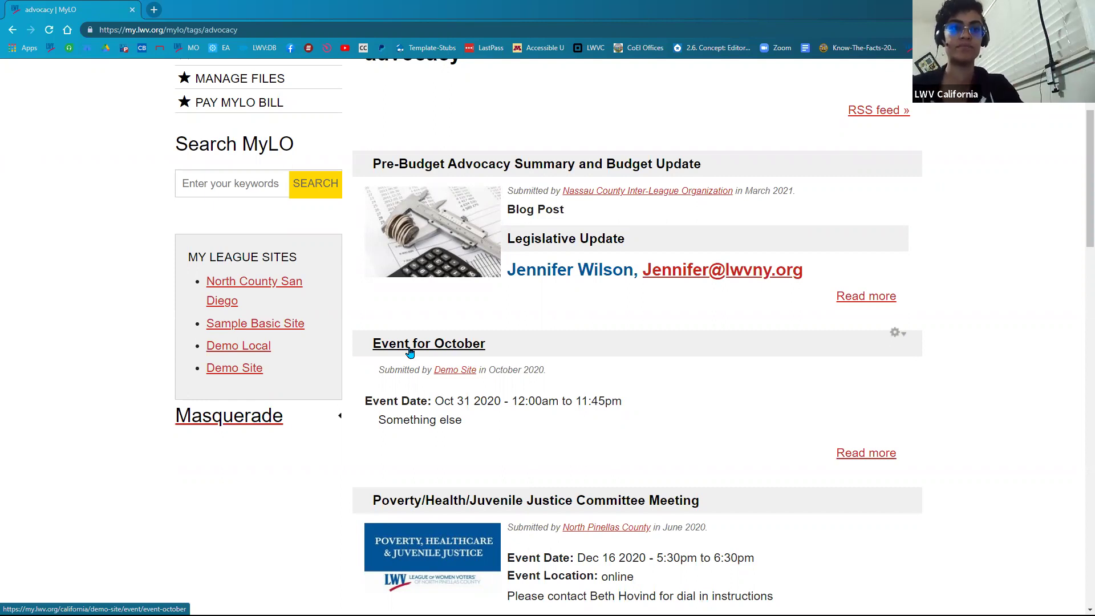
pyautogui.scroll(2, 398, 396)
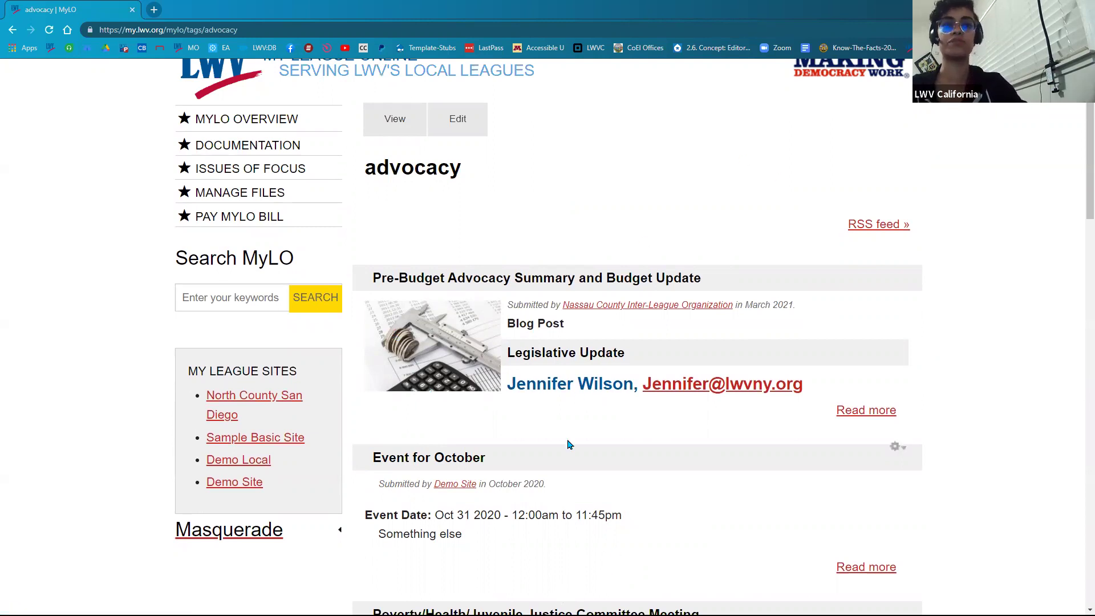
pyautogui.doubleClick(376, 168)
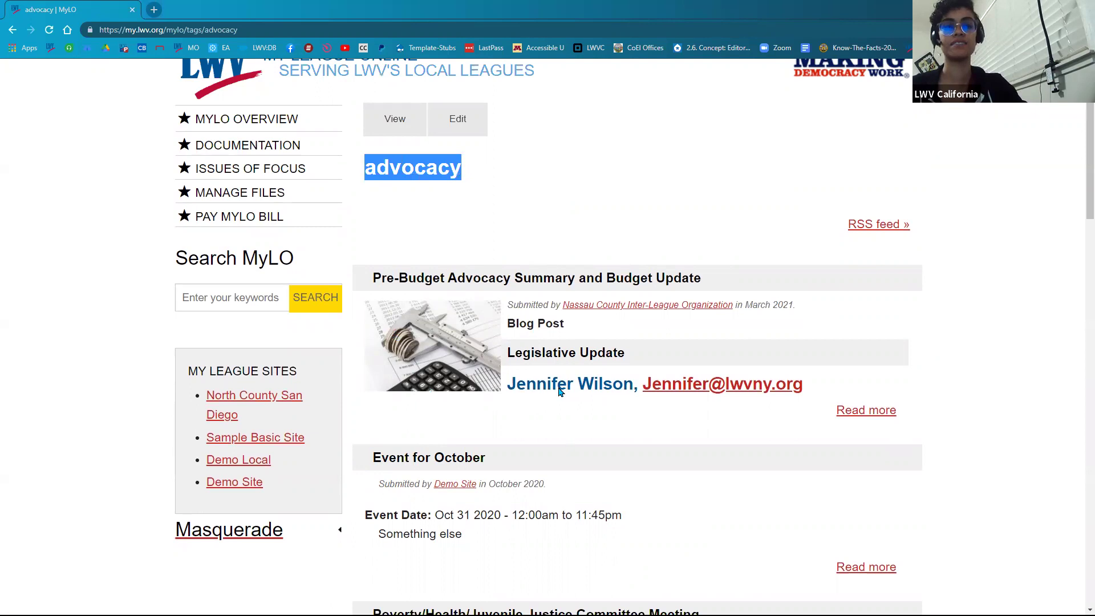
pyautogui.click(354, 566)
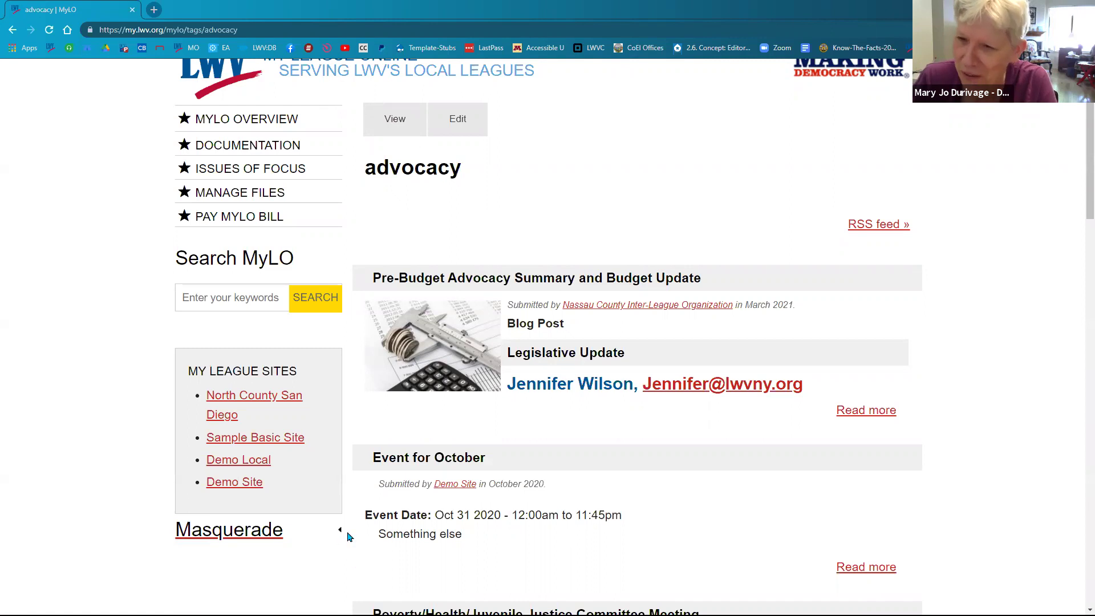
pyautogui.scroll(-1, 350, 537)
pyautogui.scroll(-5, 342, 530)
pyautogui.scroll(-3, 329, 536)
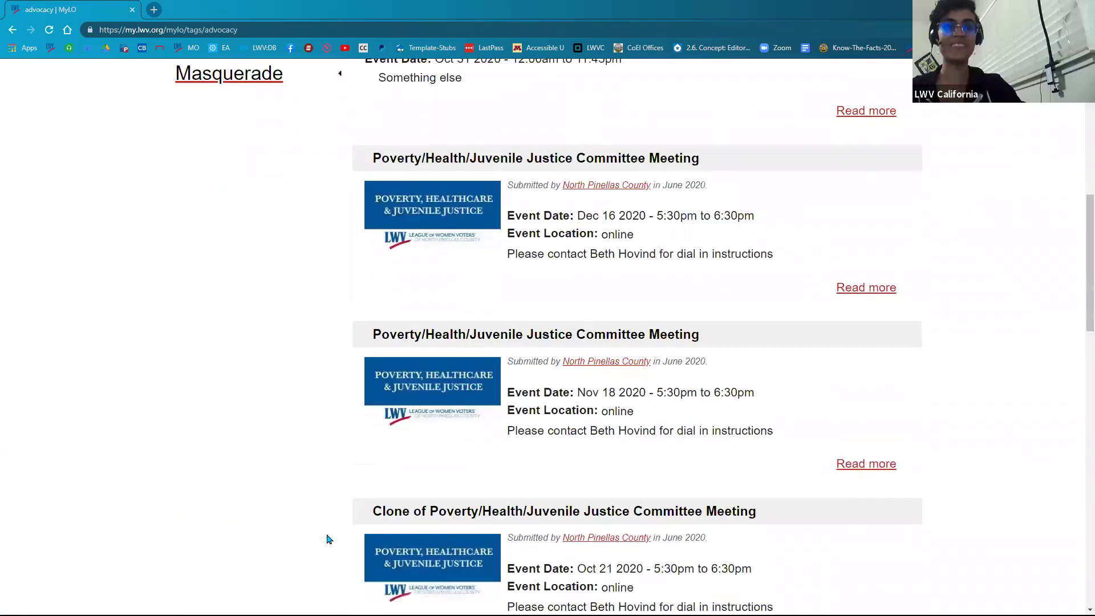
pyautogui.scroll(8, 329, 540)
pyautogui.scroll(1, 329, 541)
# Return to the Event for October page, highlight its Tags heading and dismiss the chat notification
pyautogui.click(12, 31)
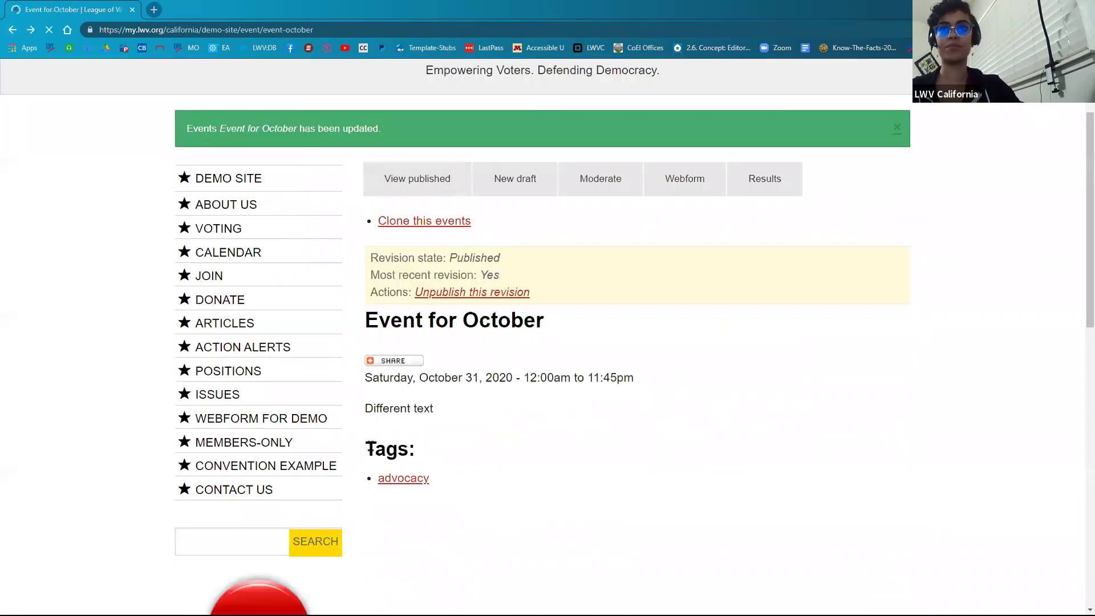
pyautogui.moveTo(366, 451); pyautogui.dragTo(416, 453)
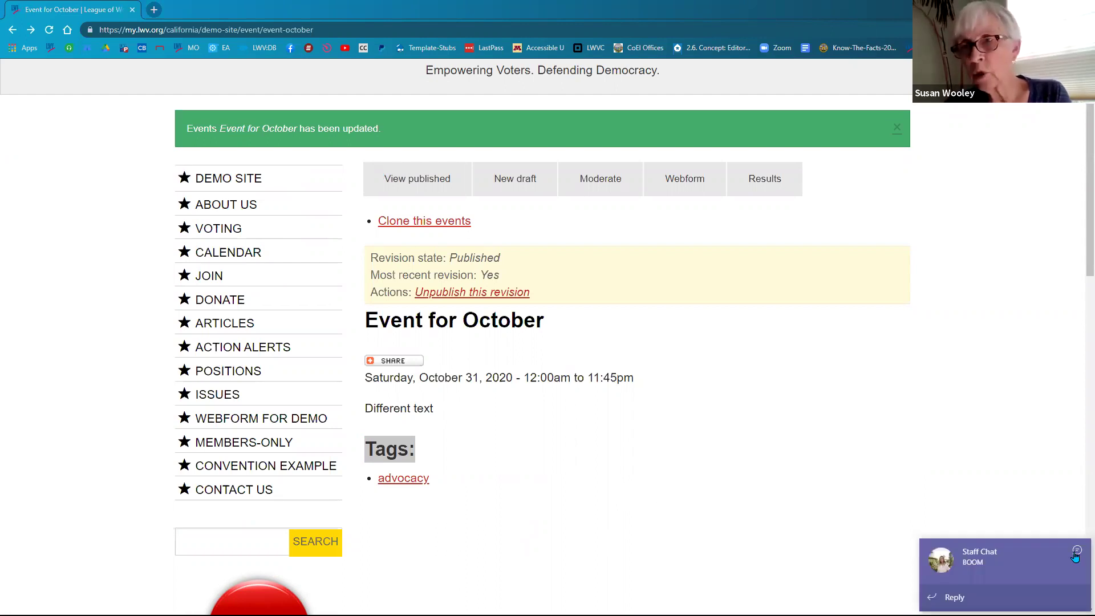
pyautogui.click(1073, 546)
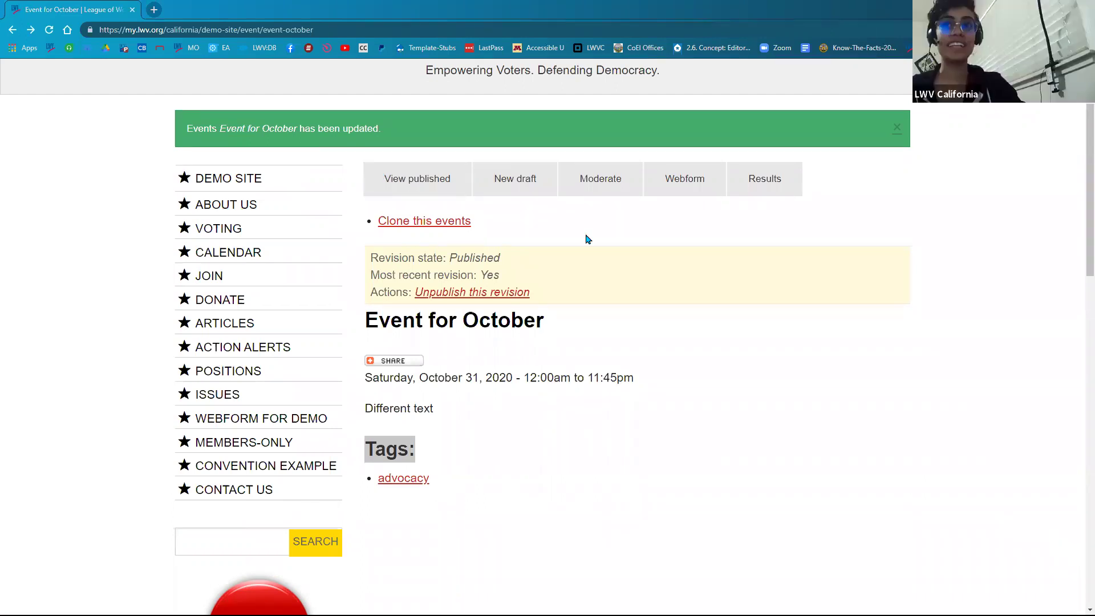
# Open a new draft of Event for October and place the cursor after "advocacy" in its Tags field
pyautogui.click(511, 189)
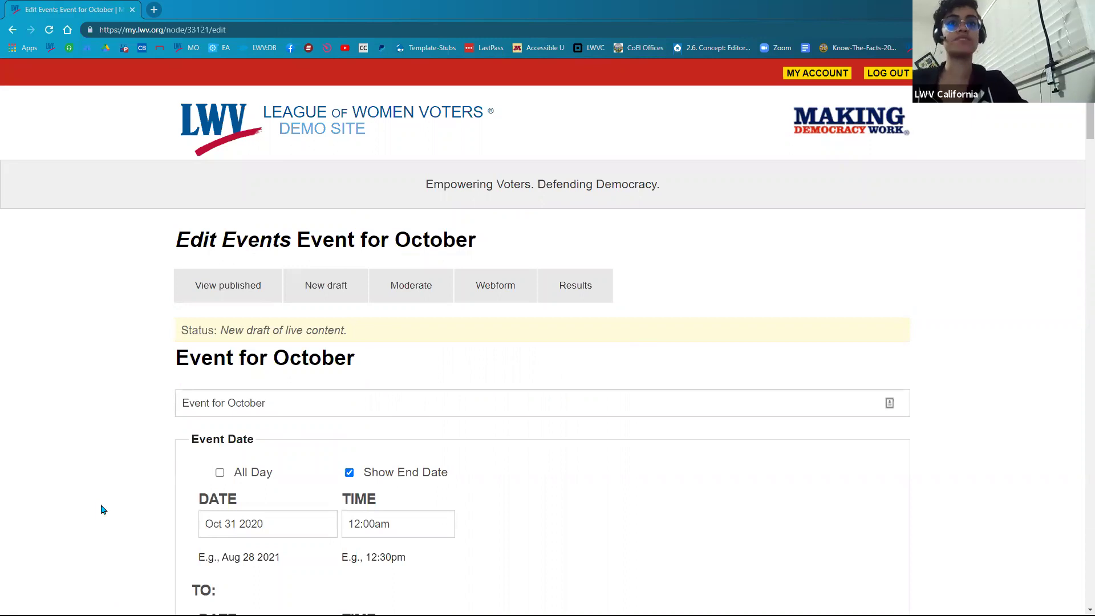
pyautogui.scroll(-15, 101, 510)
pyautogui.scroll(-4, 110, 514)
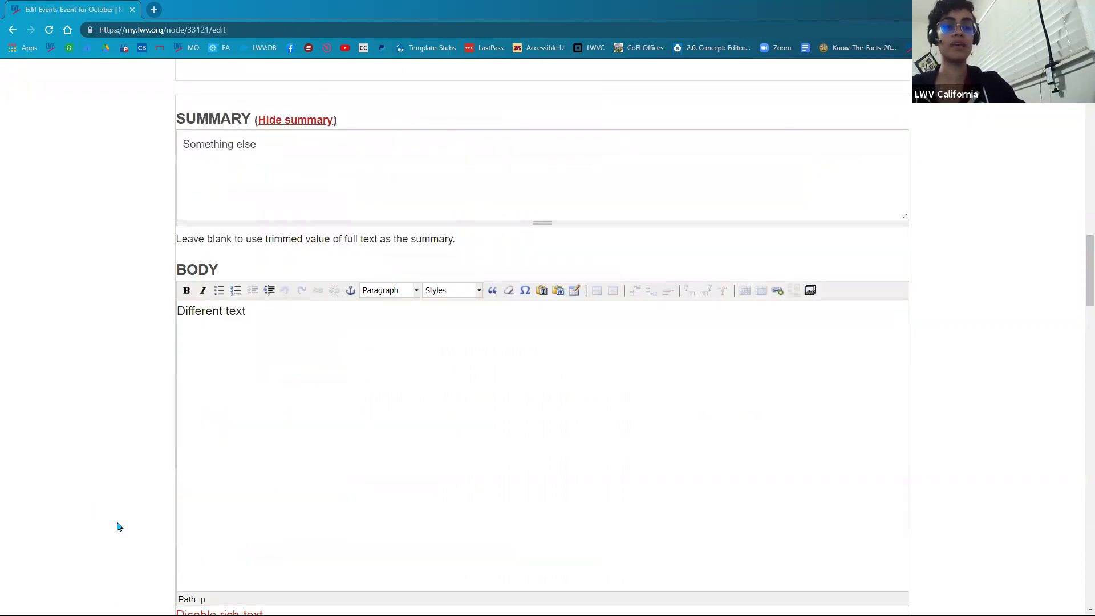
pyautogui.scroll(-6, 117, 523)
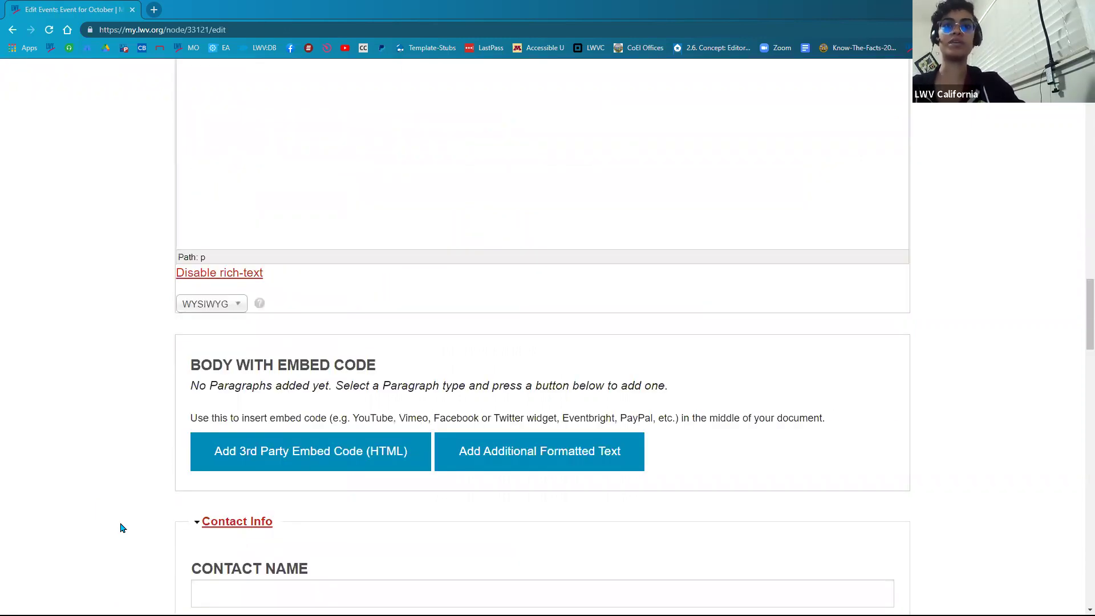
pyautogui.scroll(-10, 122, 527)
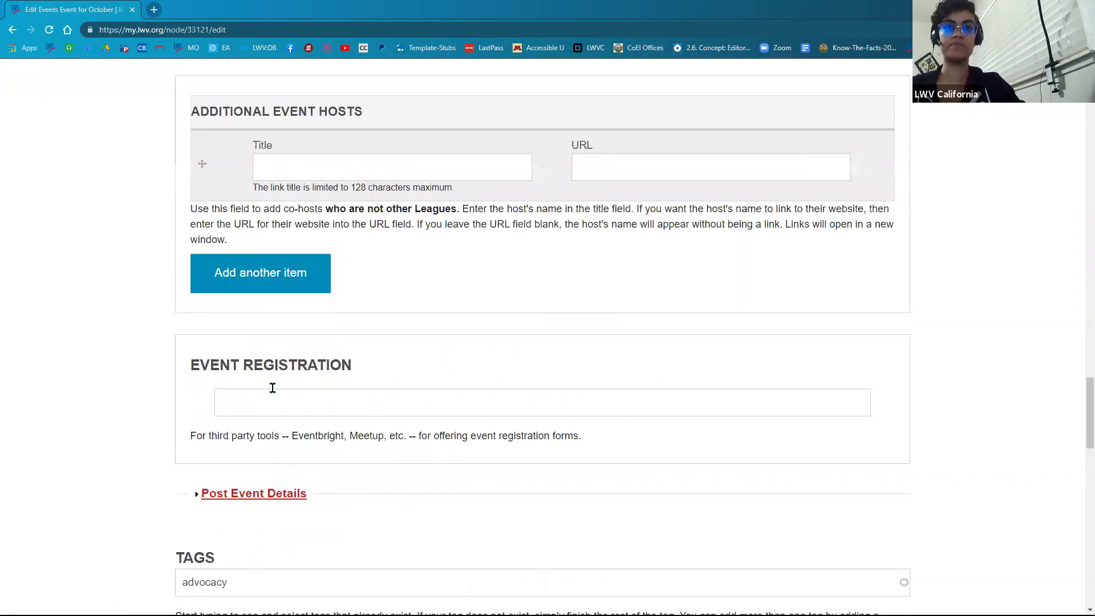
pyautogui.scroll(-3, 271, 387)
pyautogui.click(274, 388)
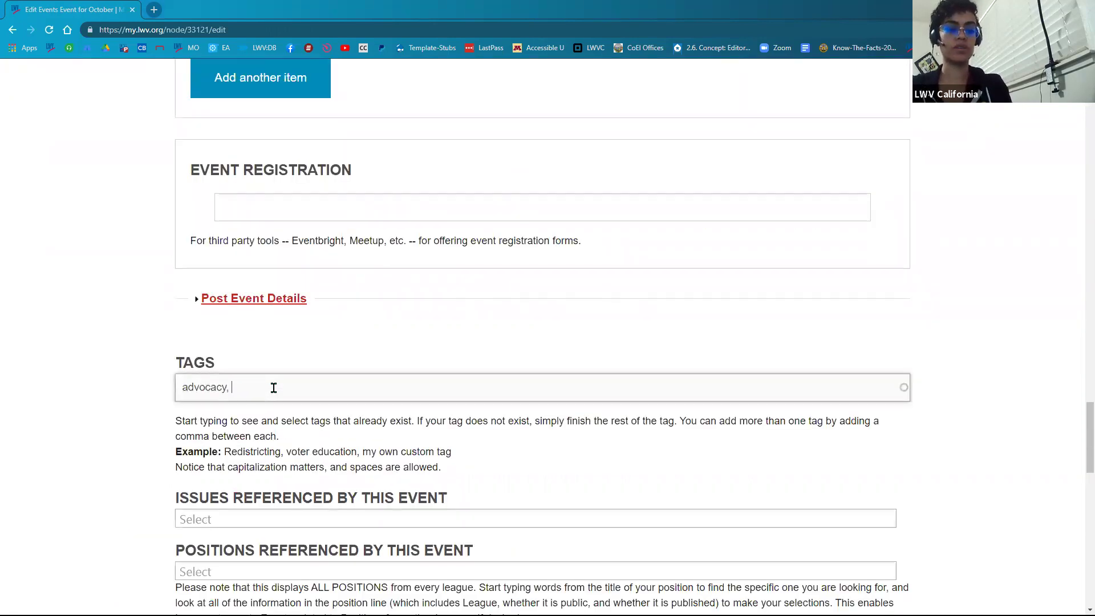
# Try "voters in" as a second tag after advocacy and highlight the help note about capitalization and spaces
pyautogui.write(', vote')
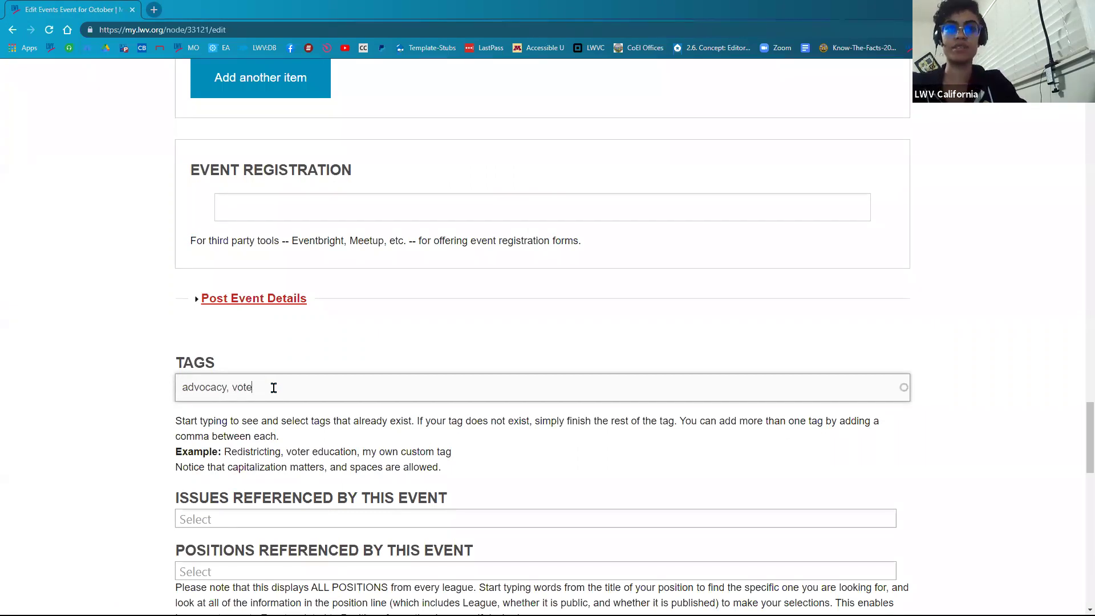
pyautogui.write('r')
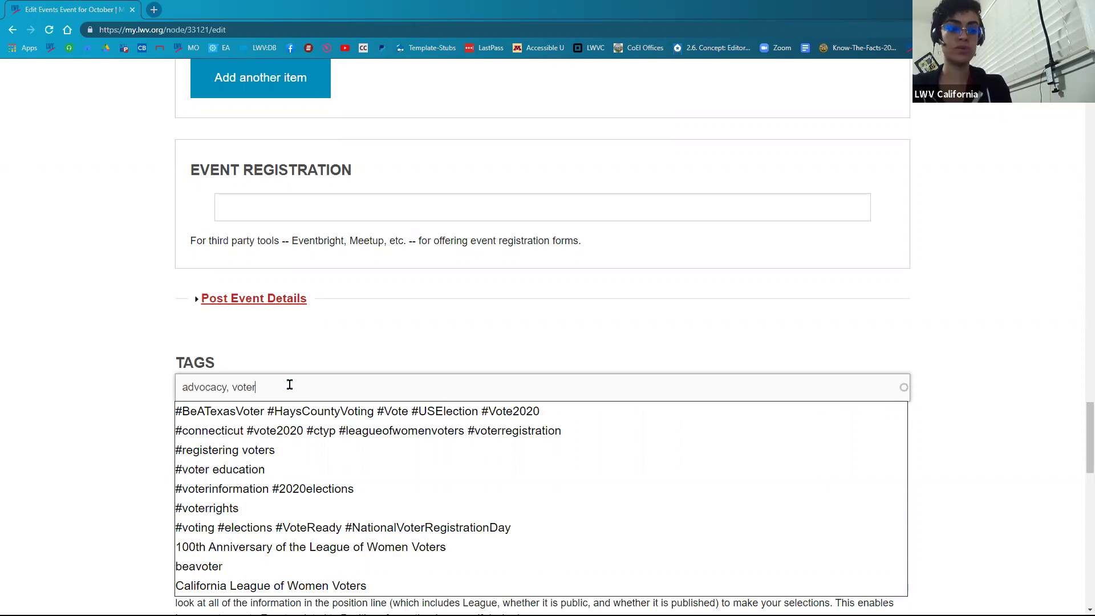
pyautogui.write('s')
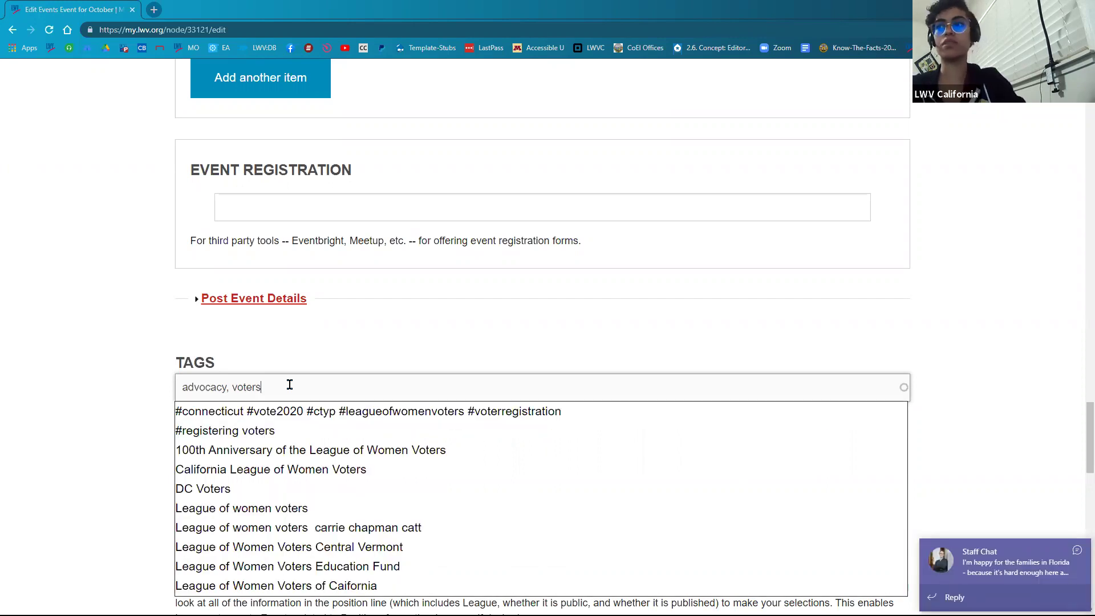
pyautogui.click(403, 399)
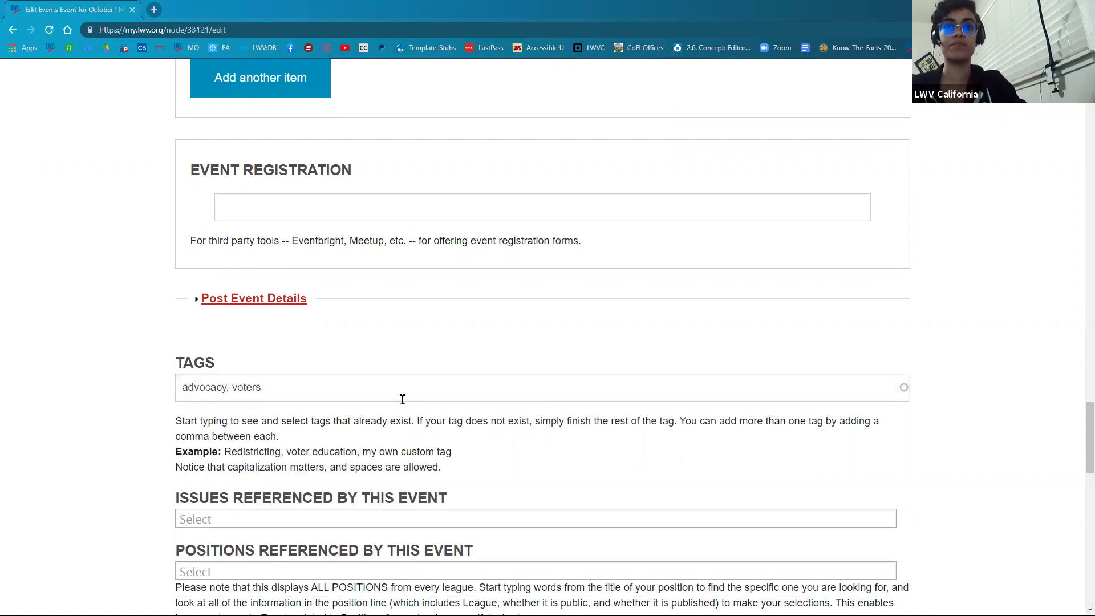
pyautogui.click(400, 392)
pyautogui.write('in')
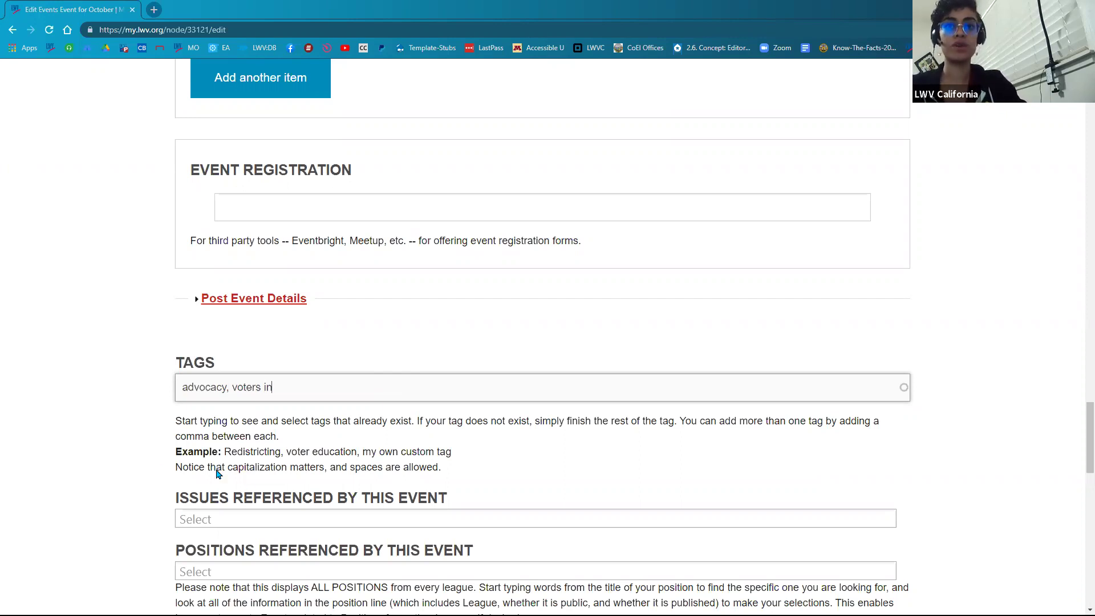
pyautogui.tripleClick(495, 507)
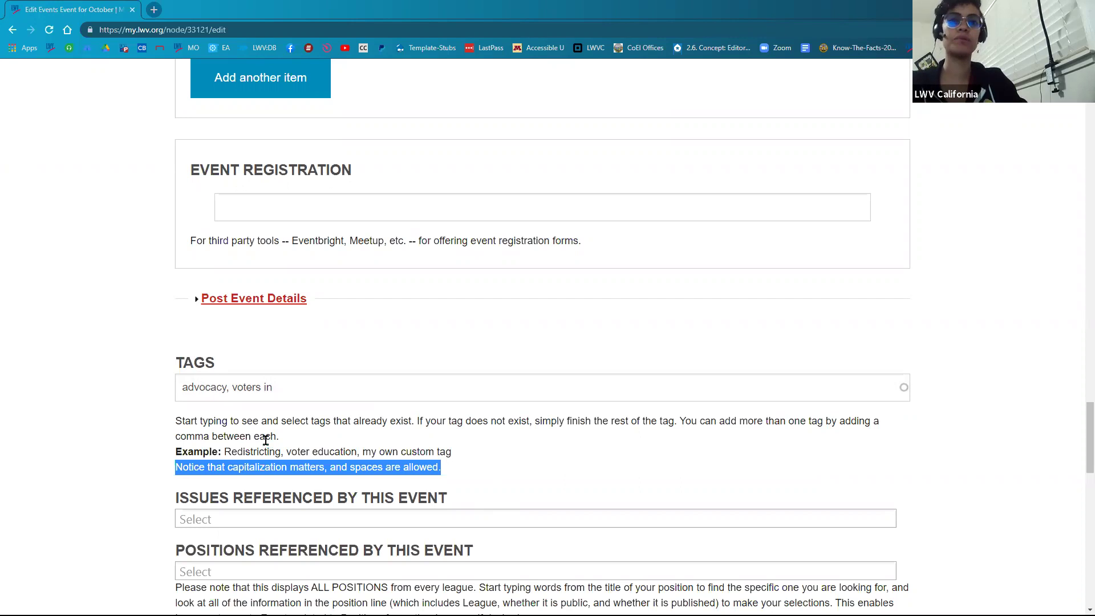
# Replace the second tag with "Advocacy" and save the event as Published
pyautogui.moveTo(275, 387); pyautogui.dragTo(231, 388)
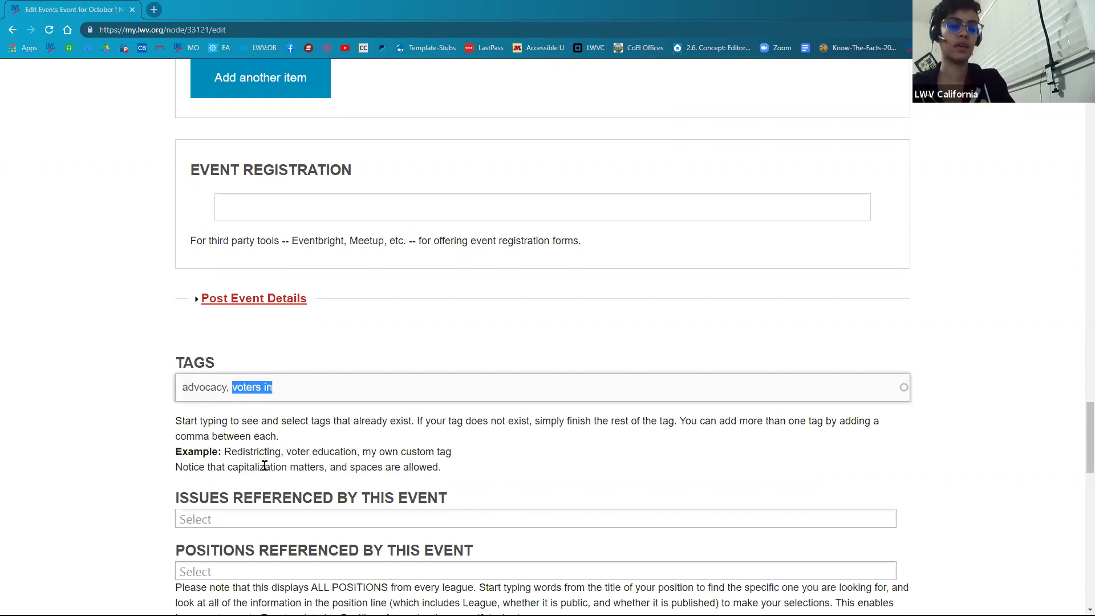
pyautogui.write('Advocacy')
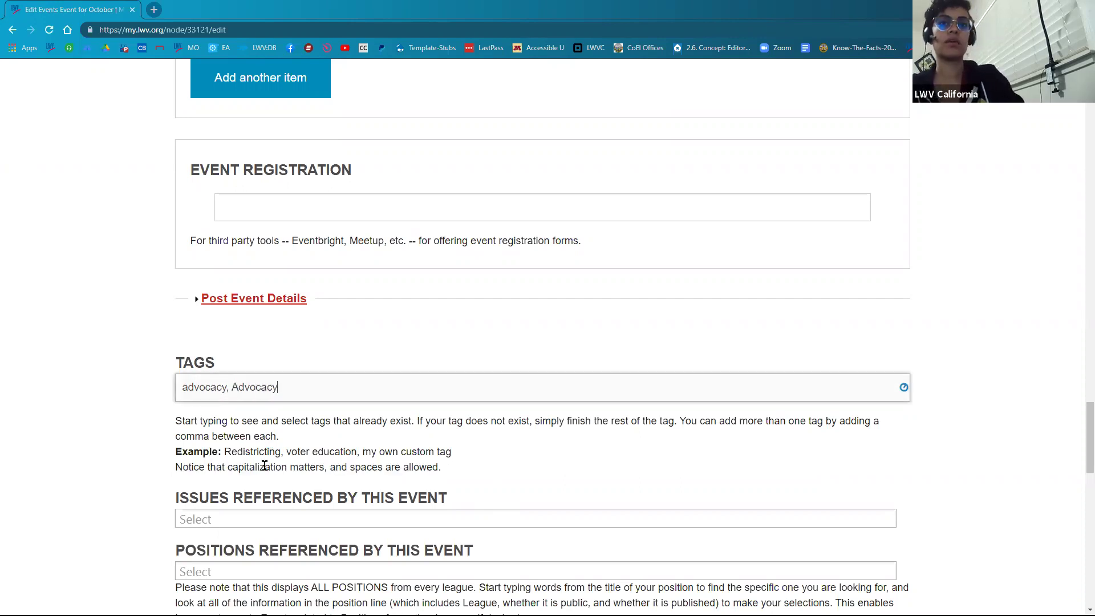
pyautogui.click(126, 470)
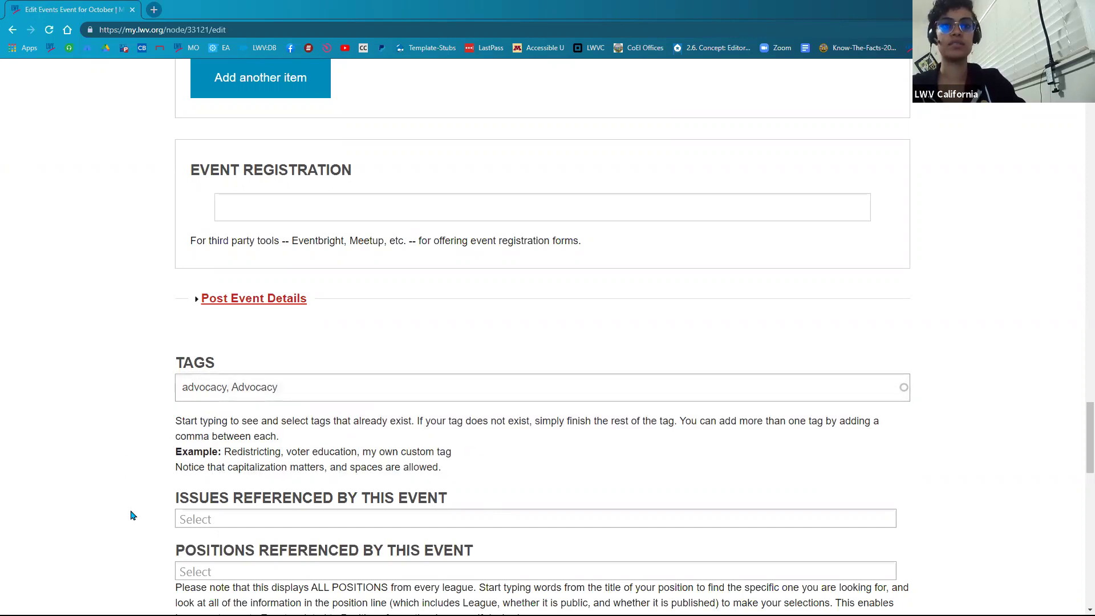
pyautogui.scroll(-5, 142, 458)
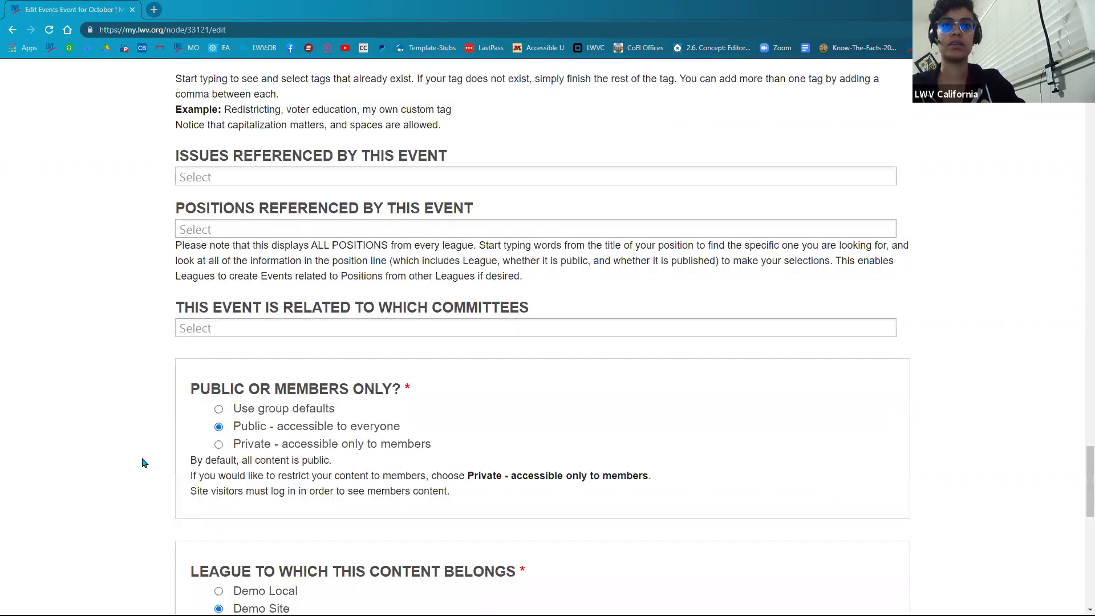
pyautogui.scroll(-10, 440, 354)
pyautogui.click(192, 541)
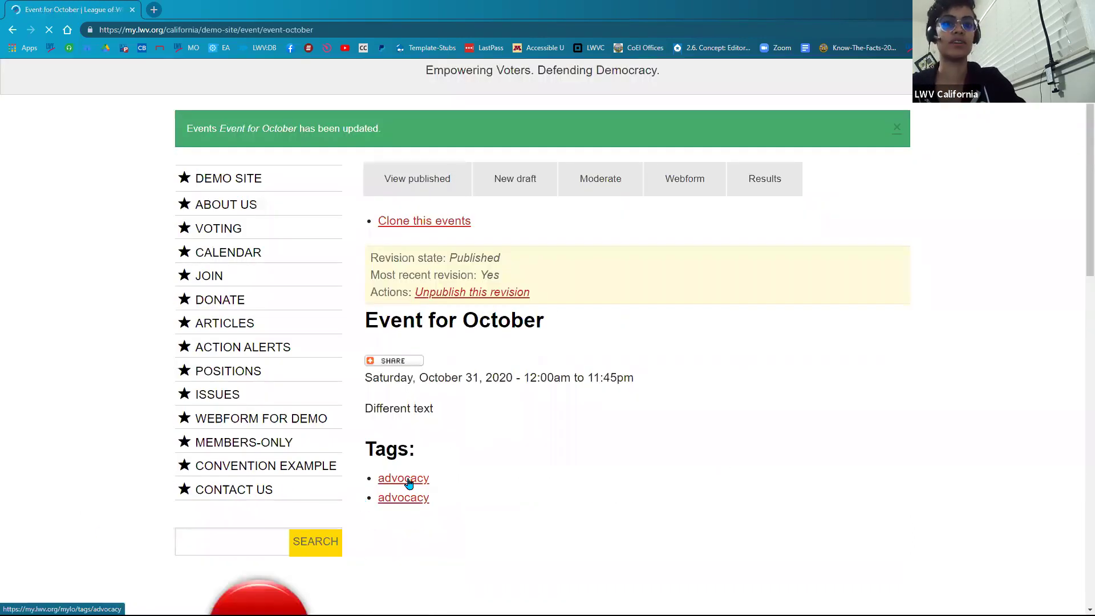
# Open the event's second advocacy tag to check its page address, and return to the Event for October page
pyautogui.click(404, 498)
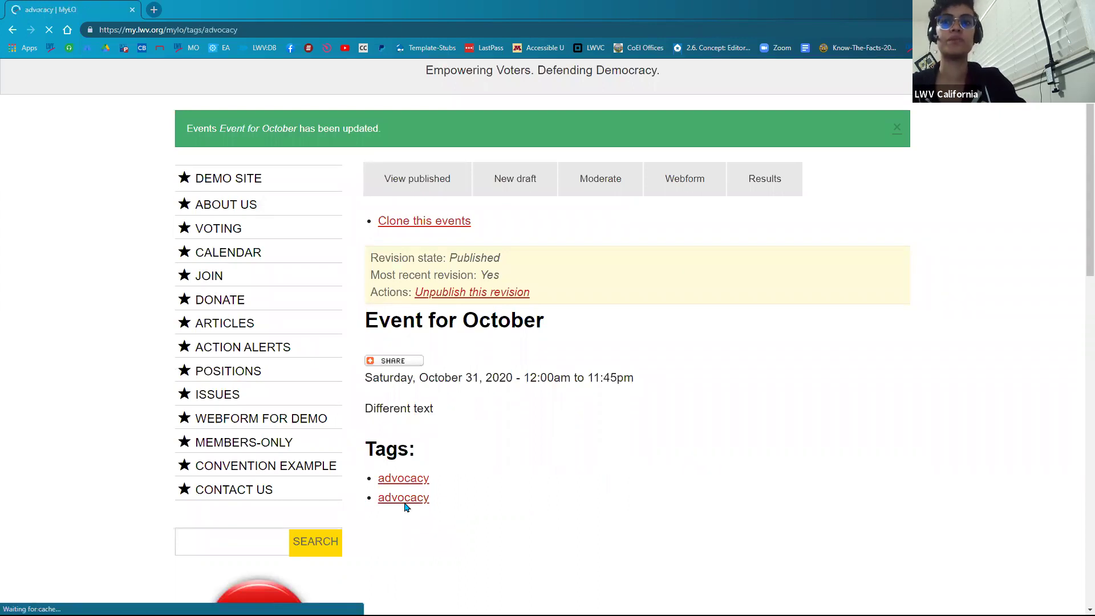
pyautogui.moveTo(189, 30)
pyautogui.mouseDown()
pyautogui.moveTo(238, 30)
pyautogui.moveTo(182, 33)
pyautogui.mouseUp()
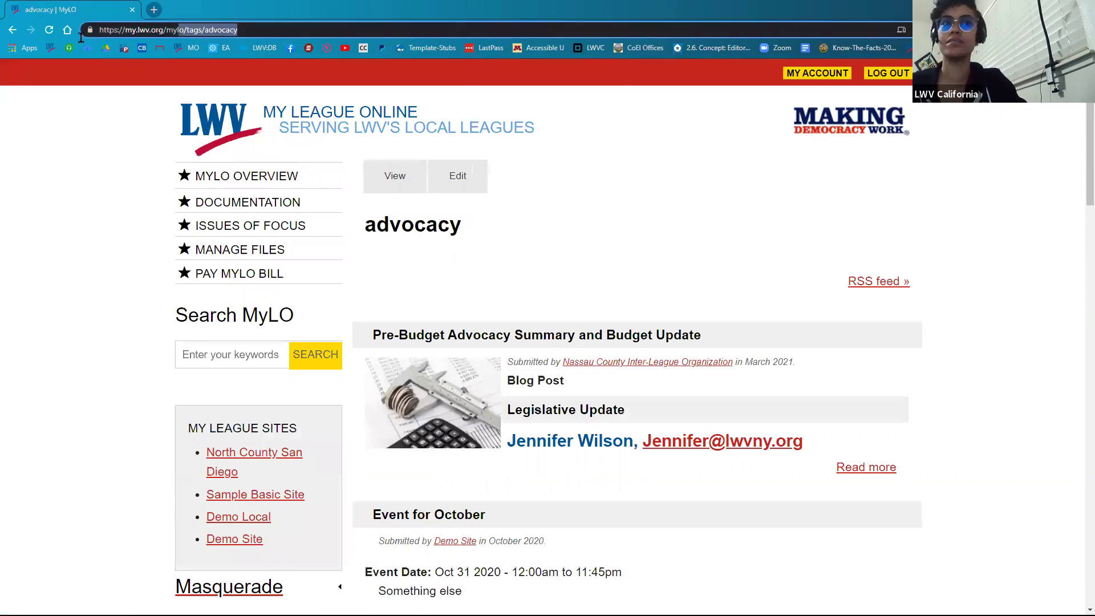
pyautogui.click(244, 25)
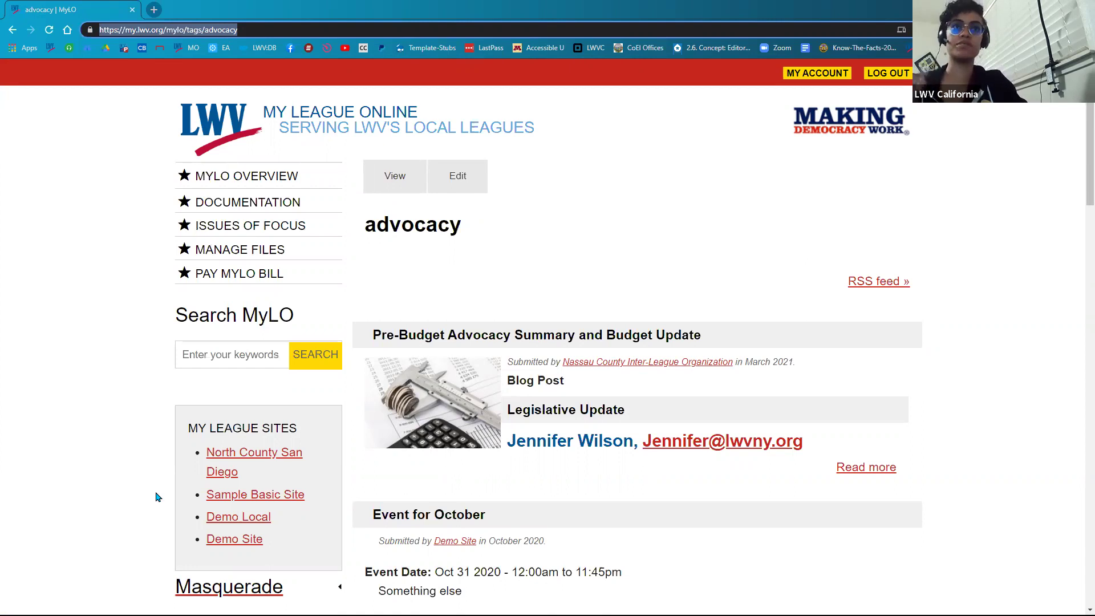
pyautogui.click(13, 30)
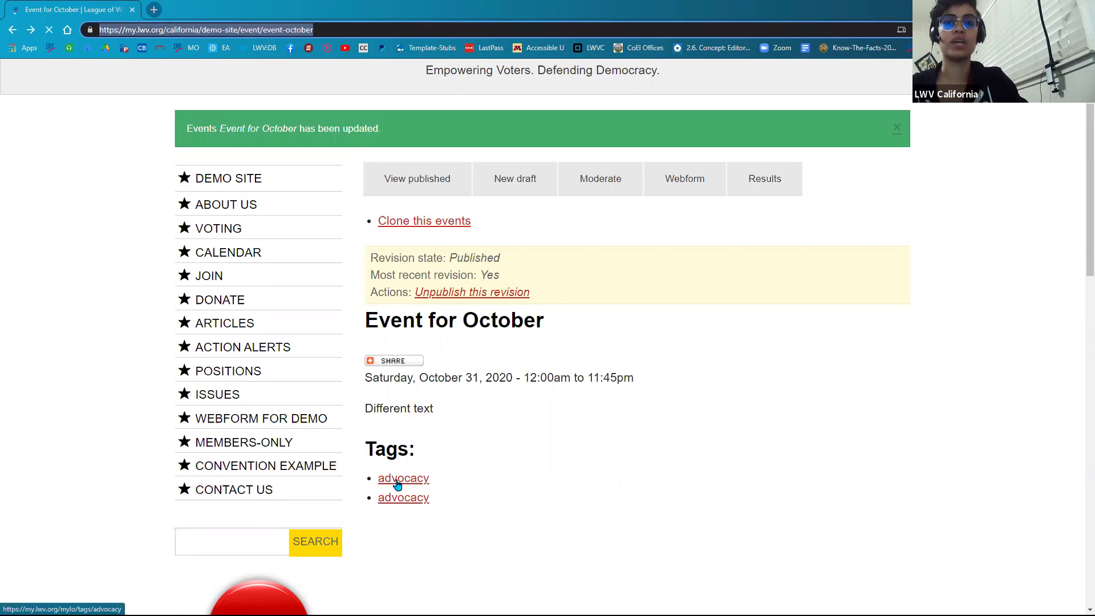
pyautogui.click(379, 501)
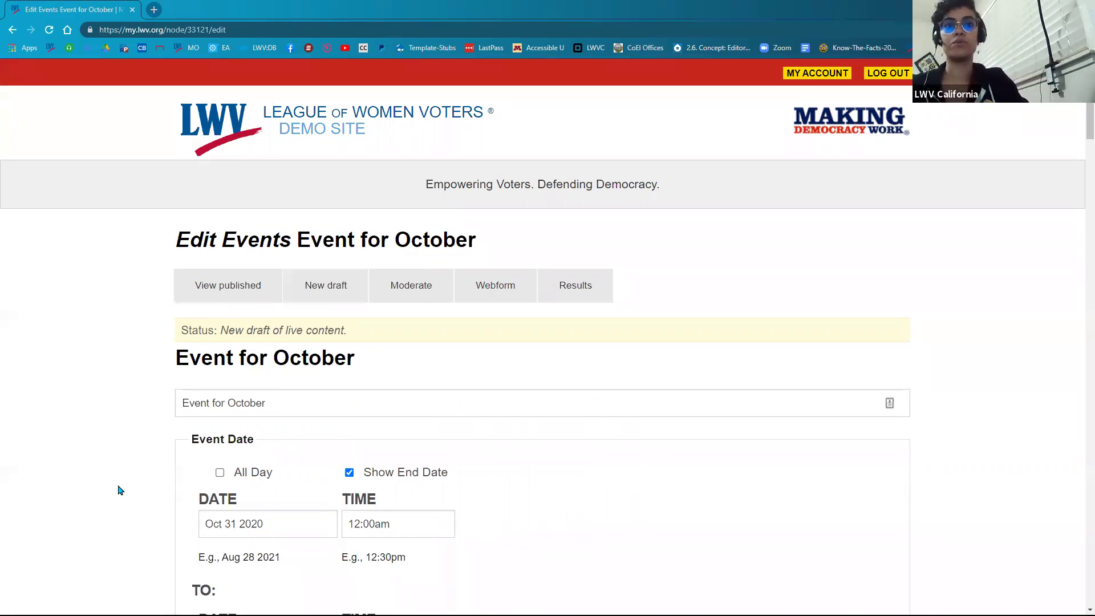
# Edit the Tags field in another new draft of Event for October, keeping "advocacy" followed by a comma
pyautogui.scroll(-15, 119, 491)
pyautogui.scroll(-20, 119, 491)
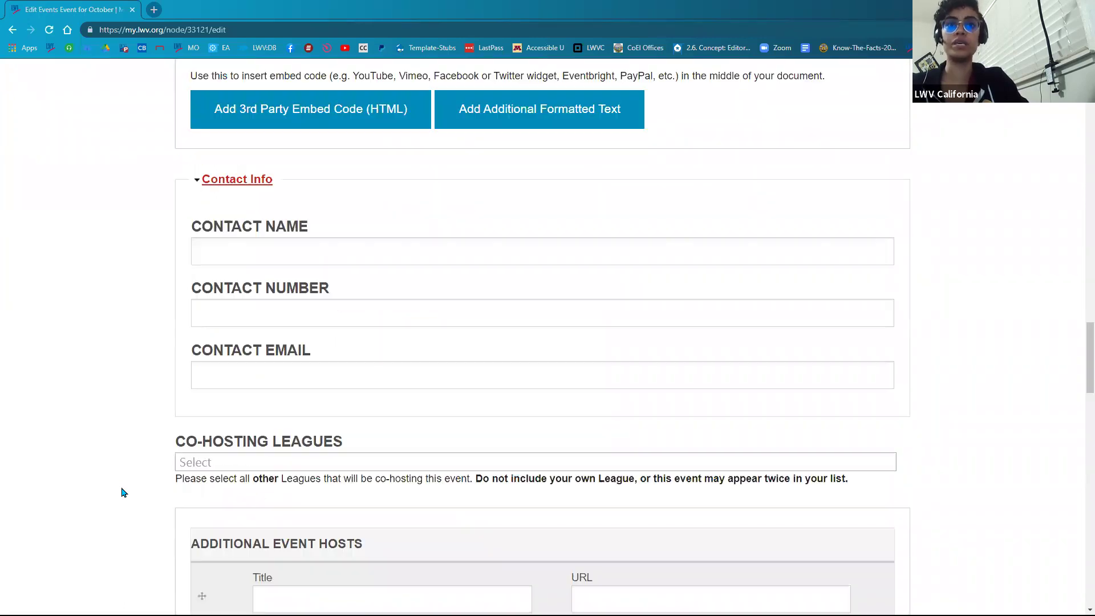
pyautogui.scroll(-8, 113, 508)
pyautogui.scroll(-3, 296, 399)
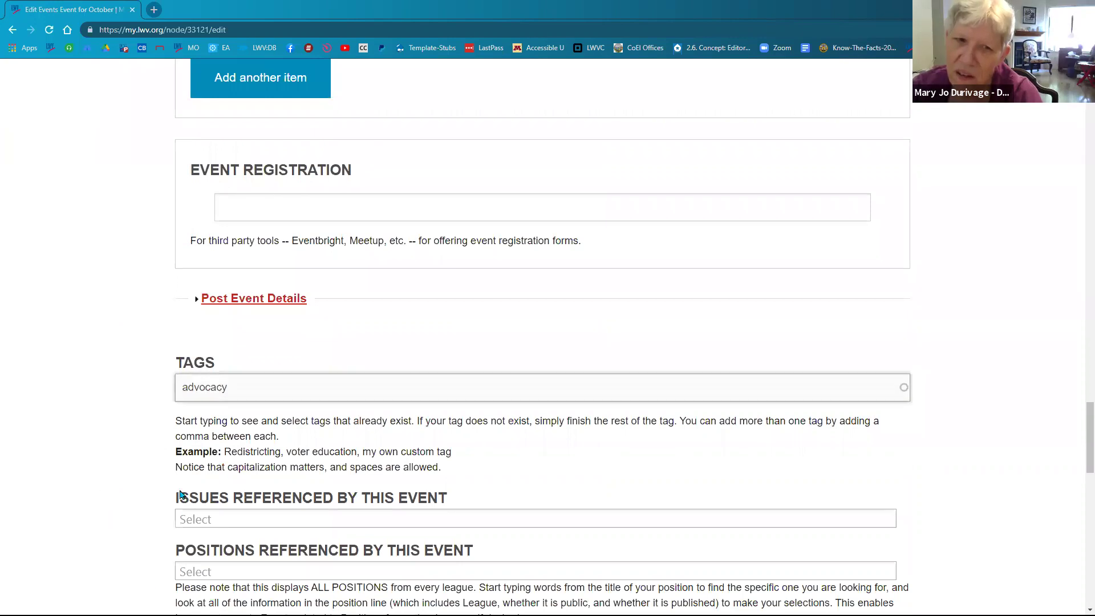
pyautogui.scroll(-10, 179, 496)
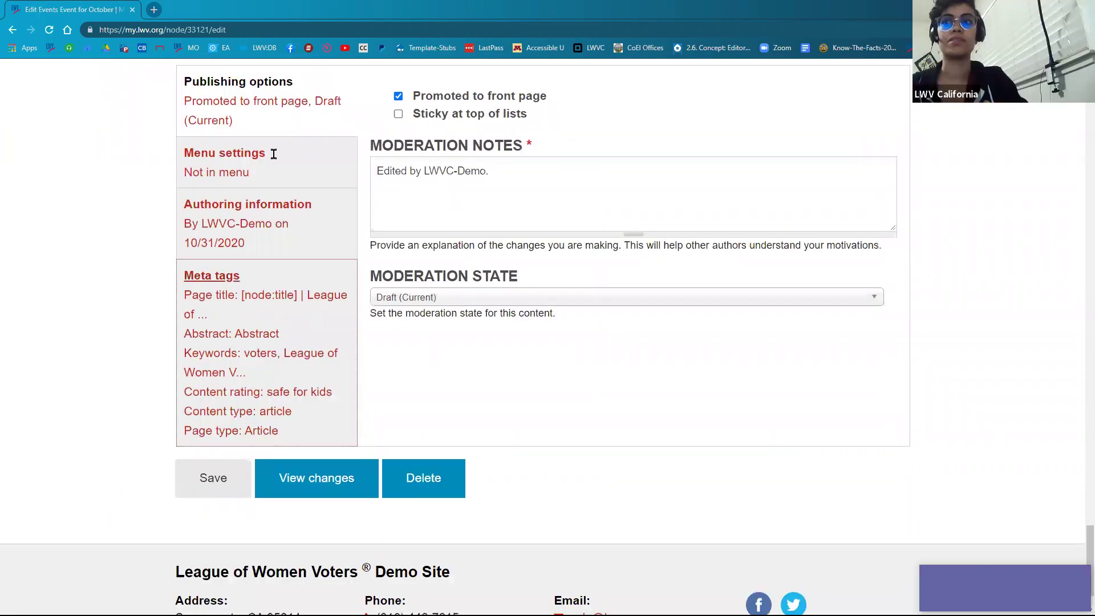
pyautogui.scroll(10, 273, 161)
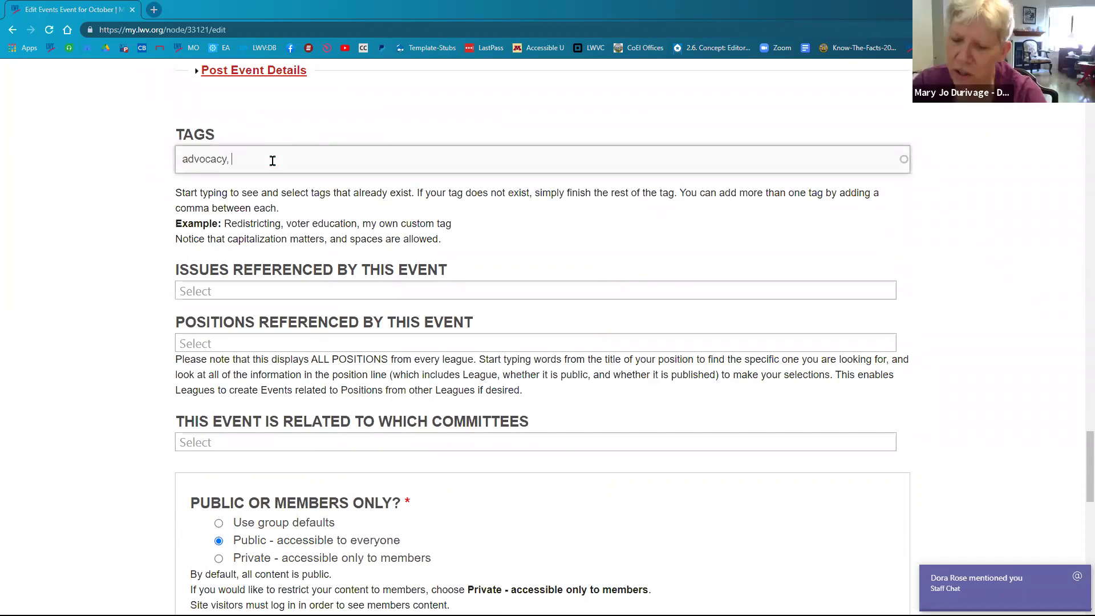
# Dismiss the chat notification and leave the draft to view the published Event for October
pyautogui.click(1078, 577)
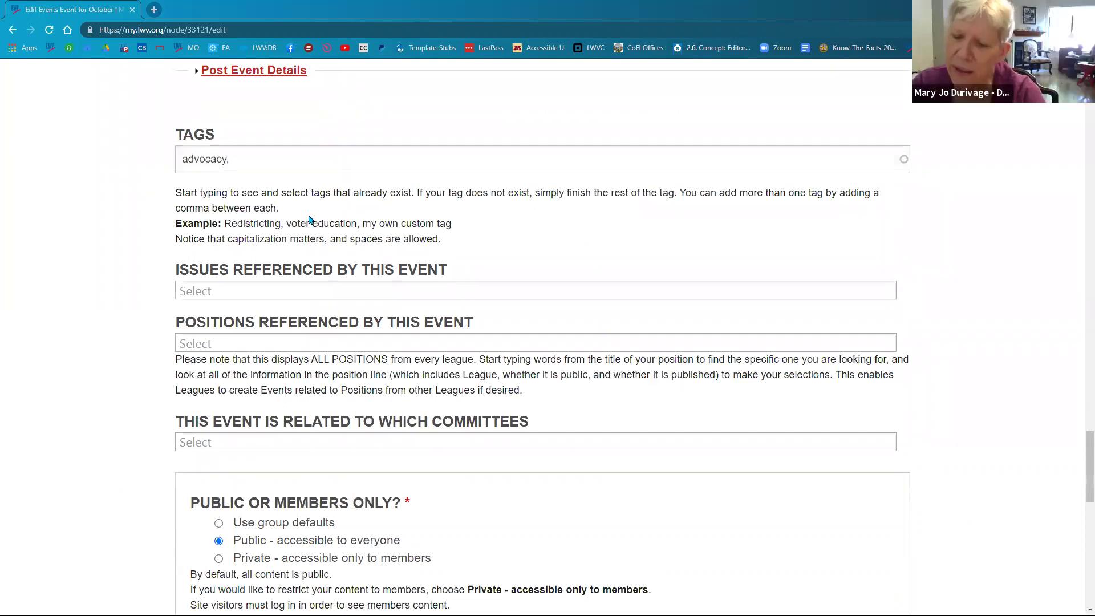
pyautogui.click(309, 215)
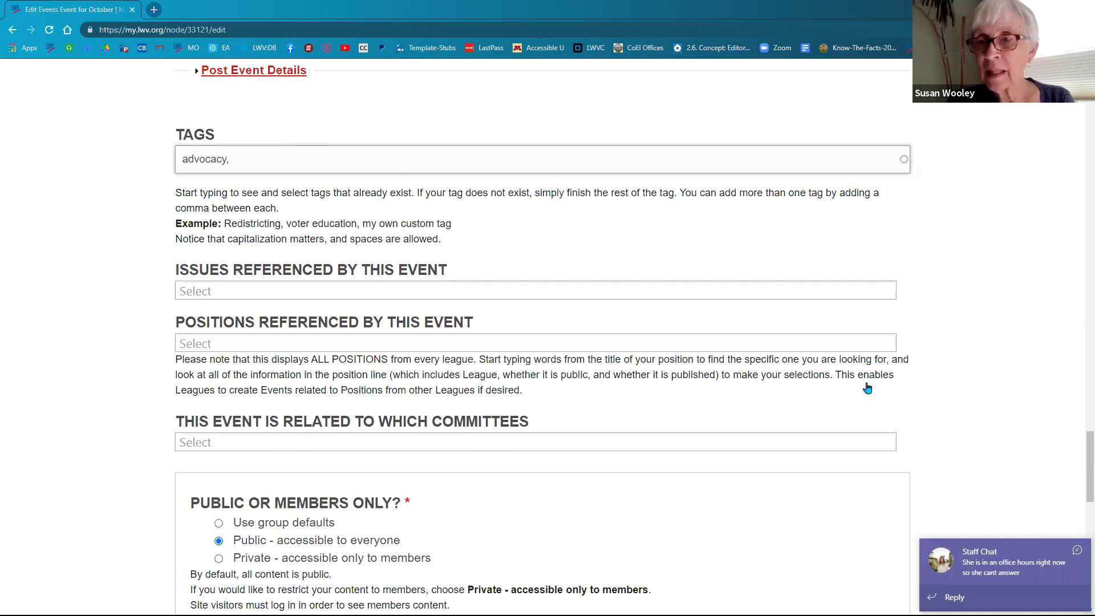
pyautogui.click(855, 400)
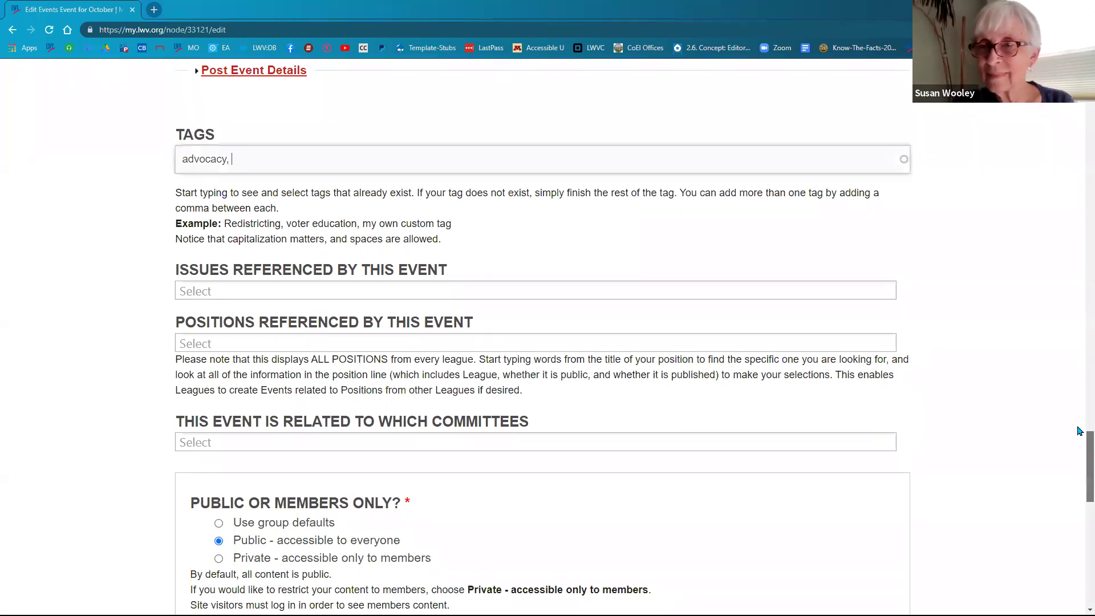
pyautogui.scroll(20, 1080, 433)
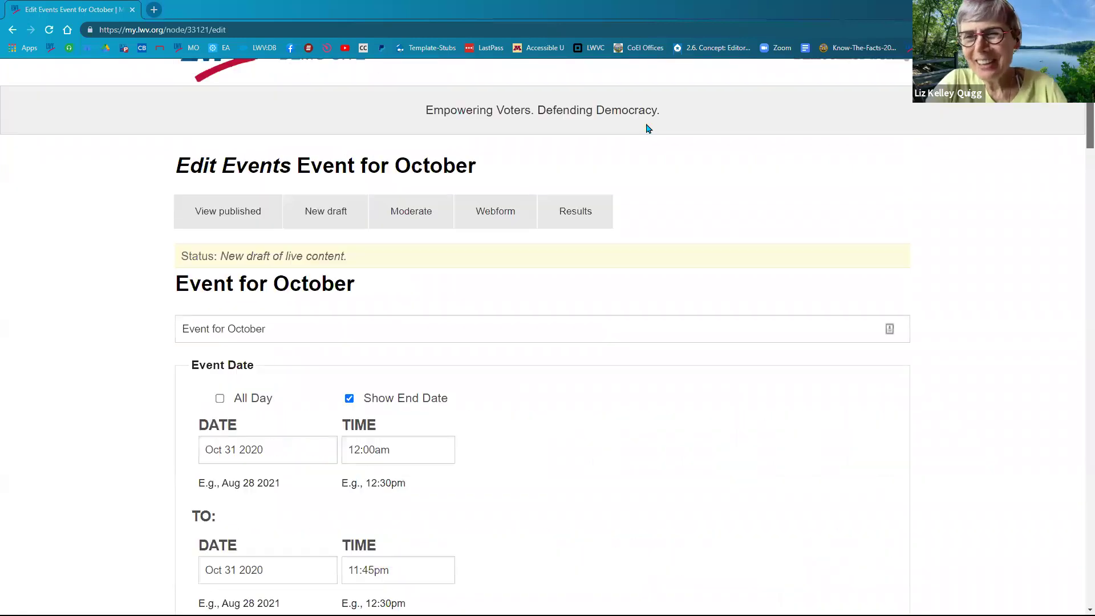
pyautogui.click(247, 219)
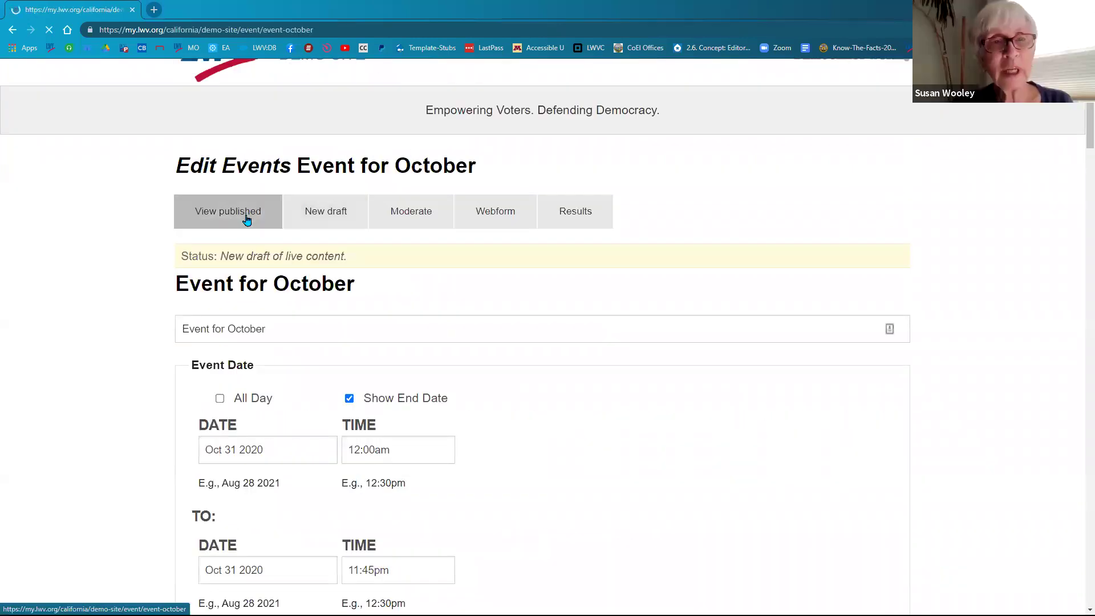
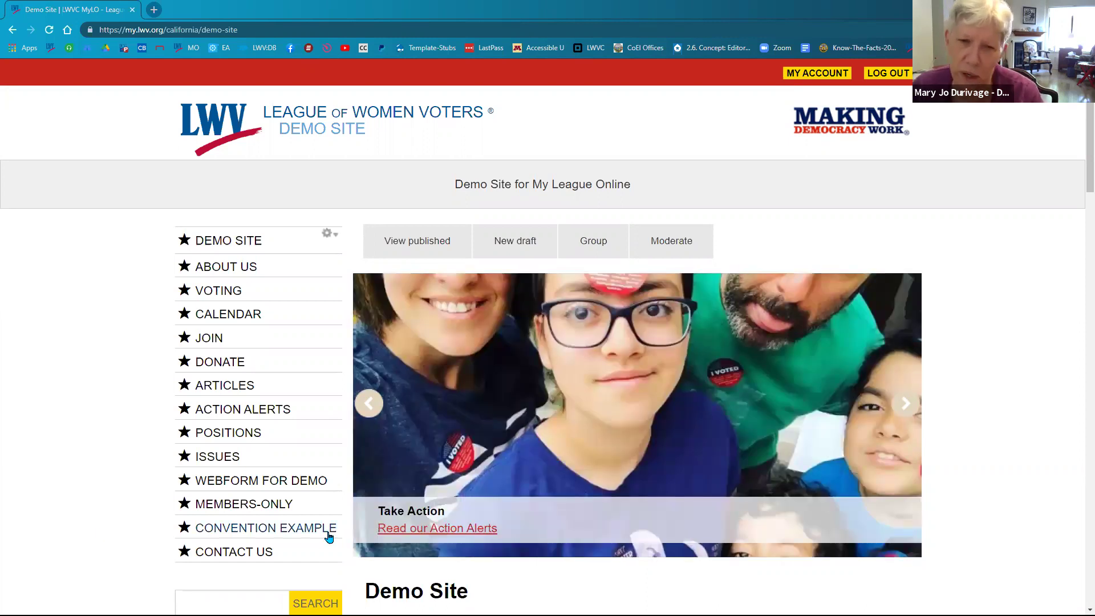
# On the Demo Site home page, advance the slideshow, expand the Administer League Site Menu and review the front page items
pyautogui.click(905, 409)
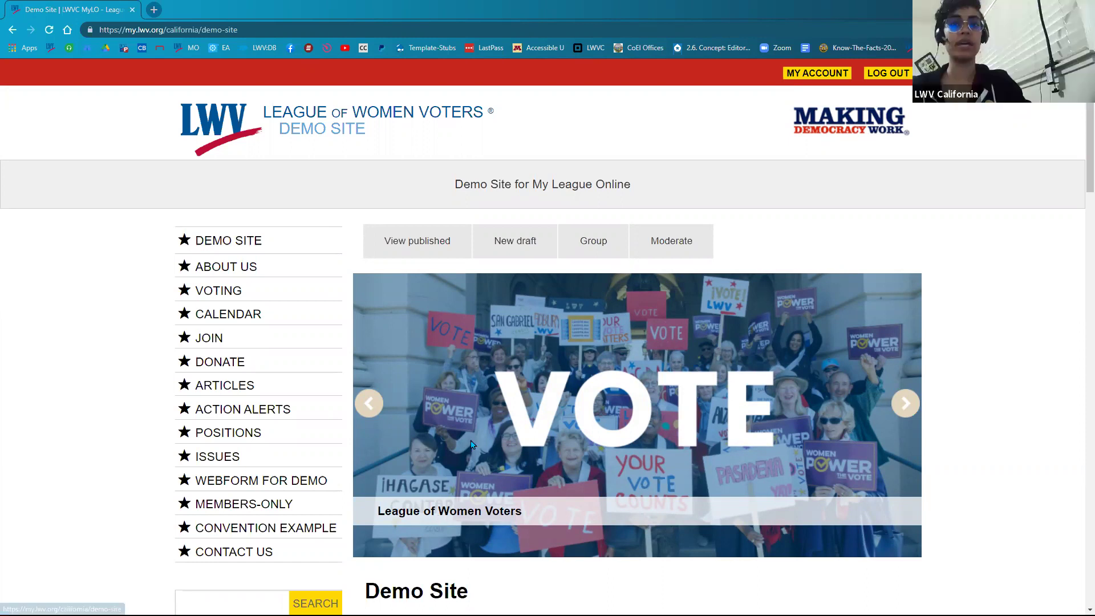
pyautogui.scroll(-1, 188, 348)
pyautogui.scroll(-5, 257, 342)
pyautogui.click(228, 320)
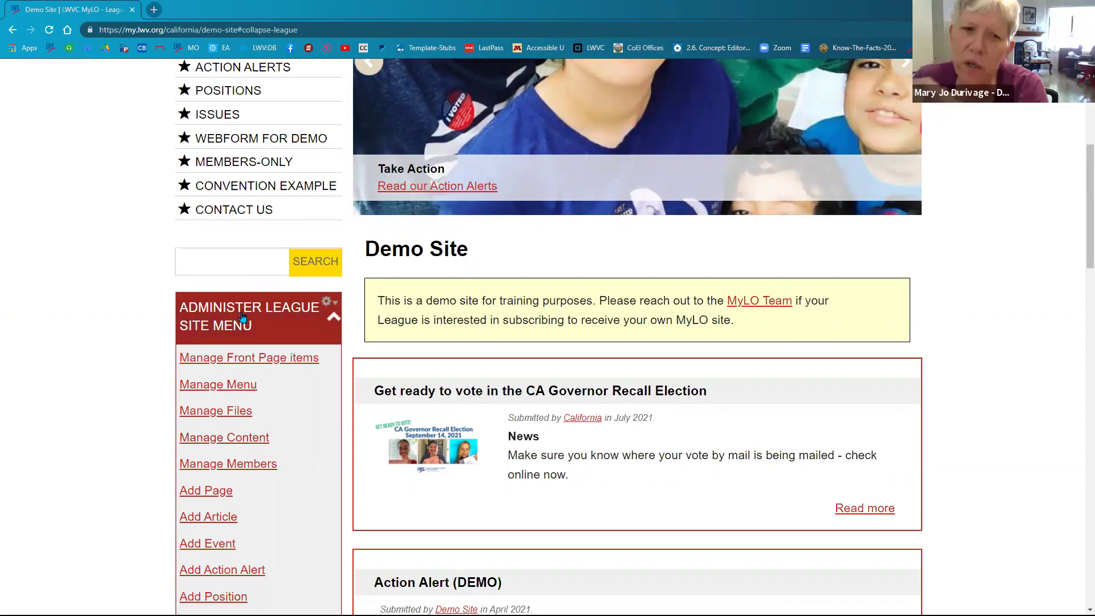
pyautogui.scroll(-5, 142, 508)
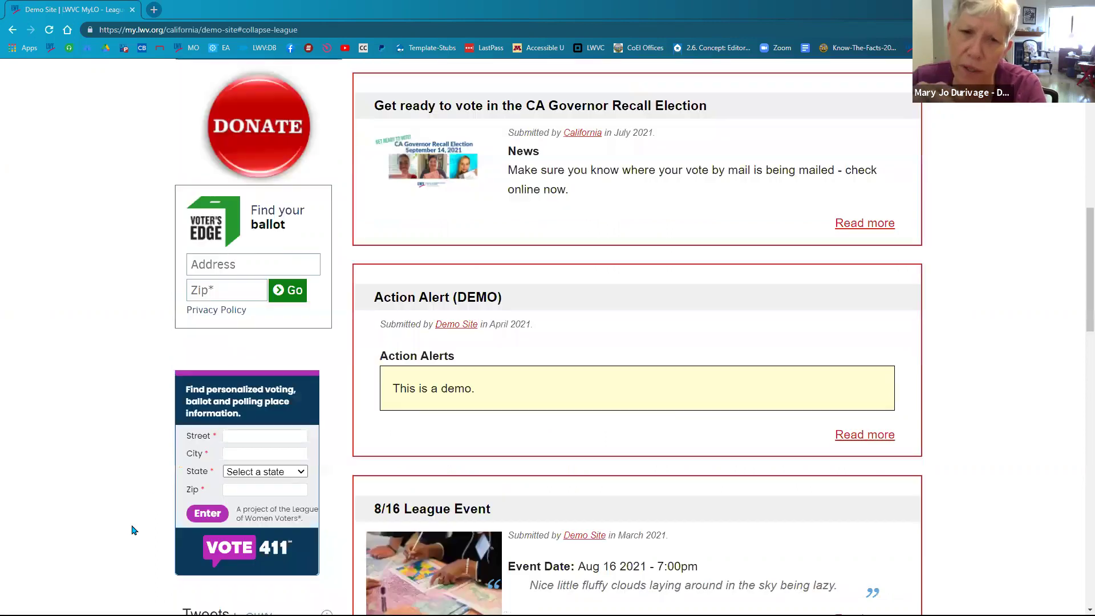
pyautogui.scroll(-5, 143, 508)
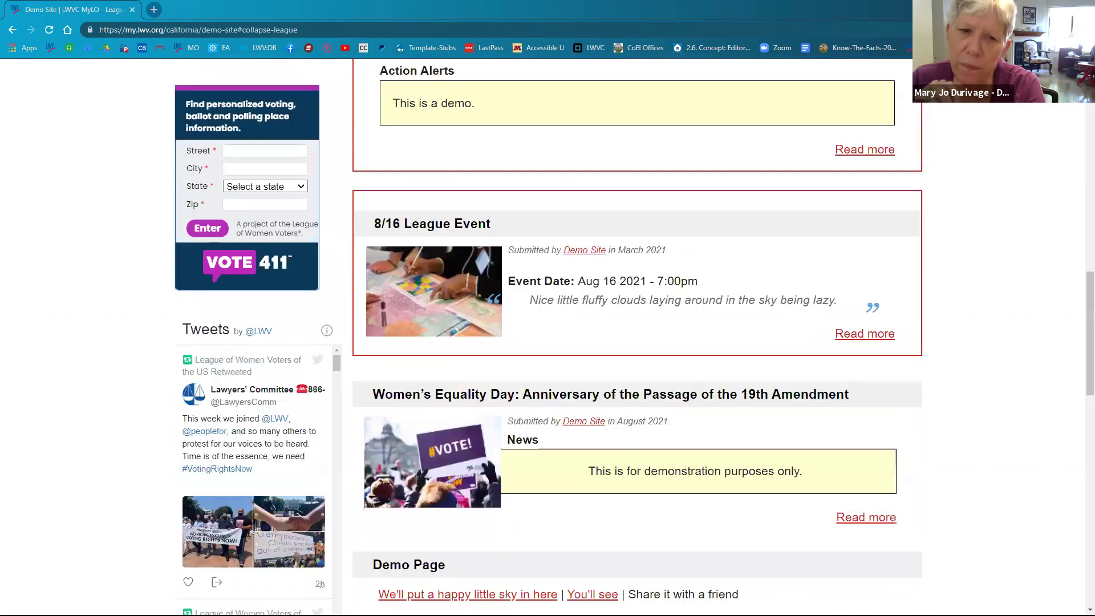
# Minimize the other browser window and end the masquerade as LWVC-Demo on the Demo Site home page
pyautogui.hotkey('alt', 'Tab')
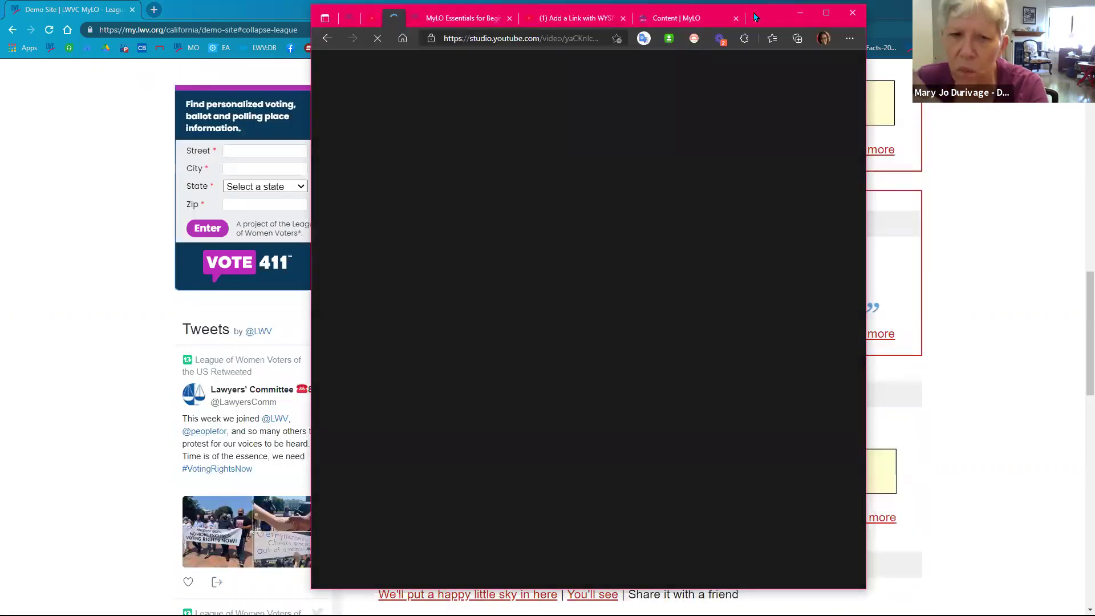
pyautogui.click(800, 13)
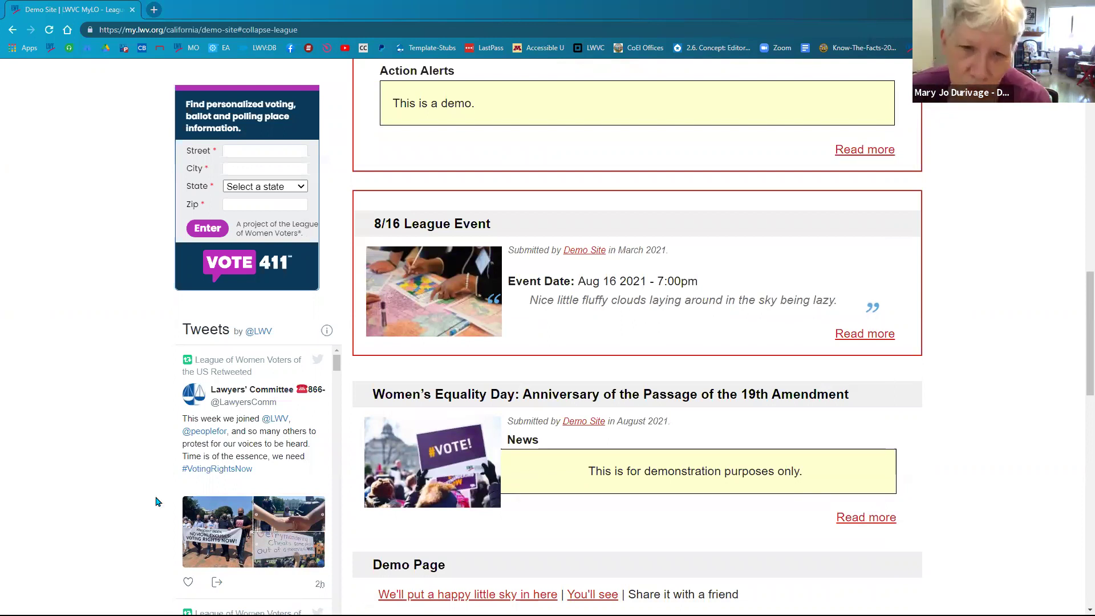
pyautogui.scroll(-5, 238, 415)
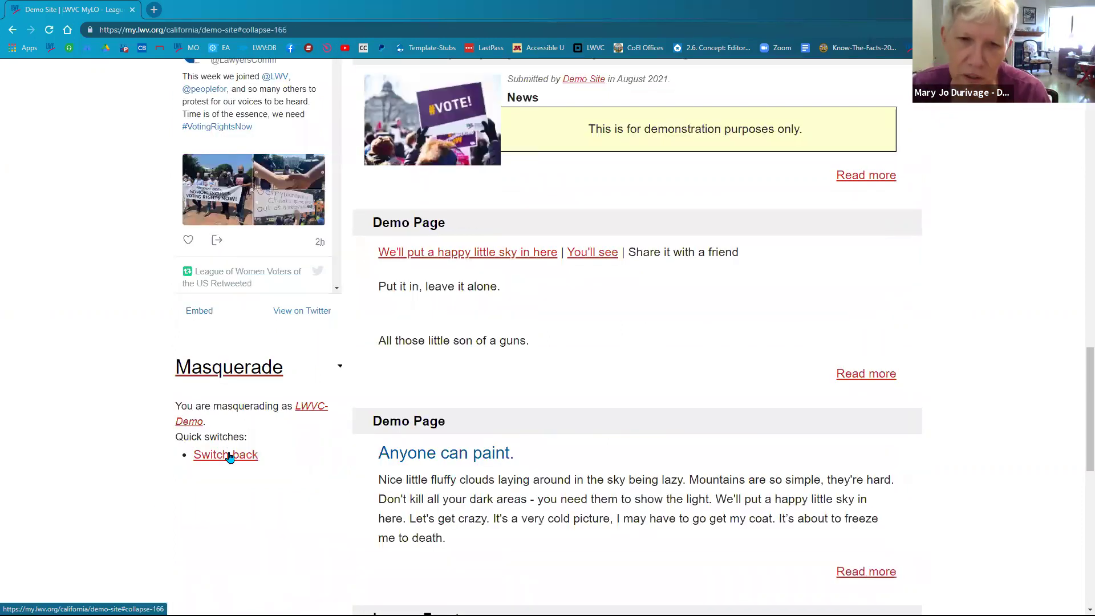
pyautogui.click(230, 457)
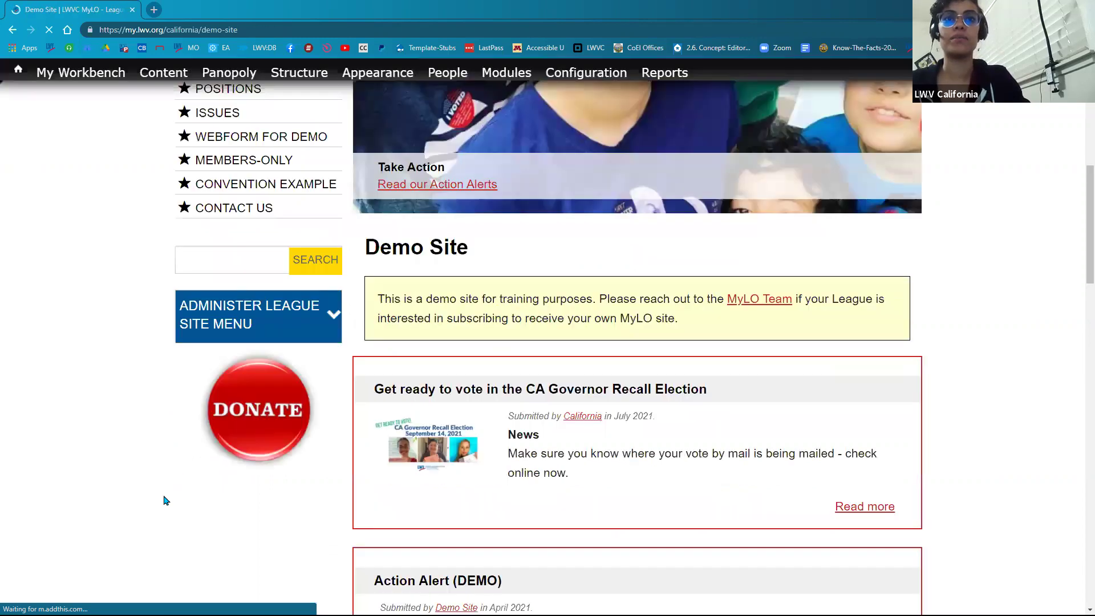
# Expand the Masquerade block, fill in the Dearborn-Dearborn Heights league member's username and start masquerading as that account
pyautogui.scroll(-10, 176, 478)
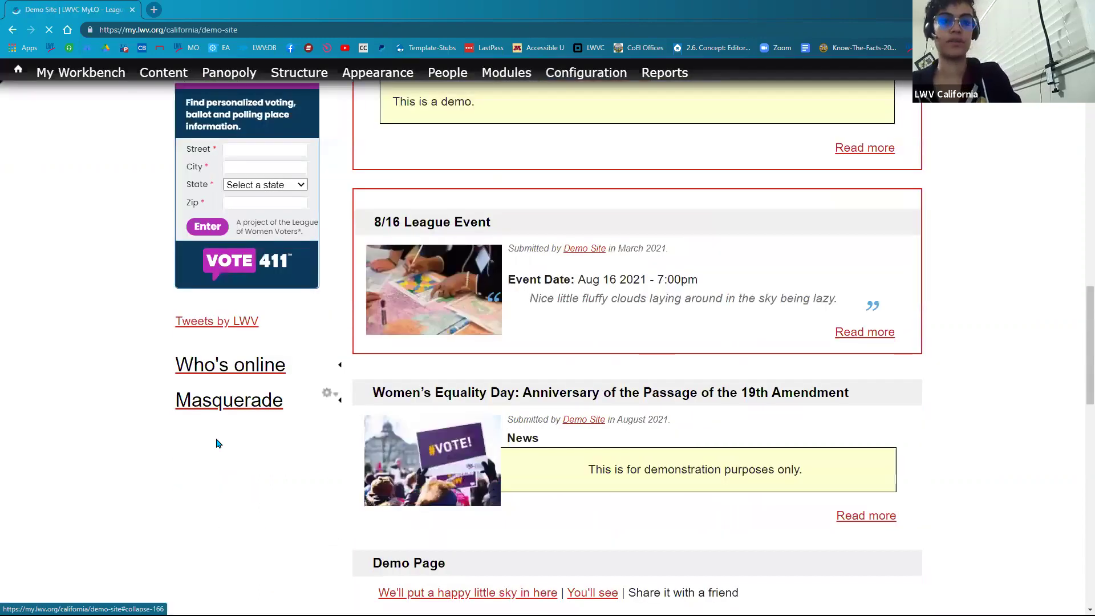
pyautogui.click(230, 401)
pyautogui.click(218, 444)
pyautogui.write('maryjo')
pyautogui.scroll(-4, 215, 444)
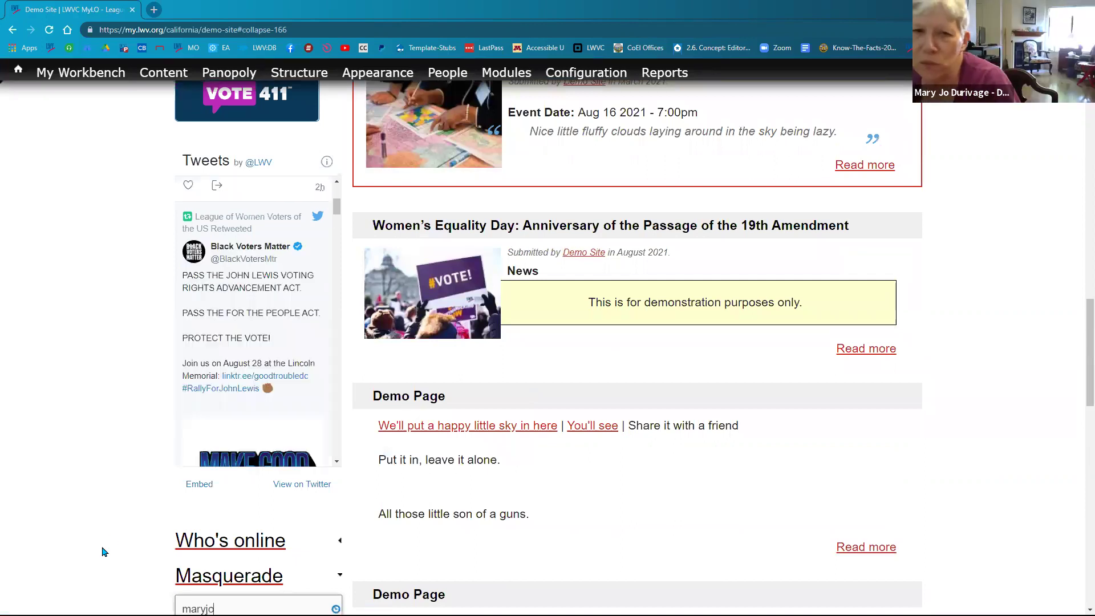
pyautogui.scroll(-4, 220, 417)
pyautogui.click(215, 446)
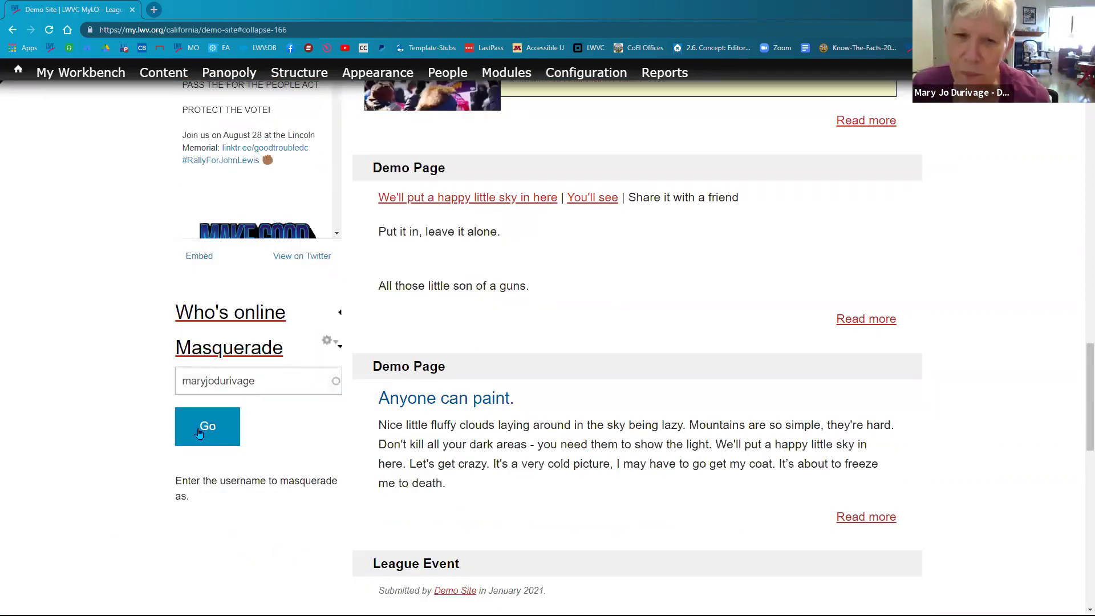
pyautogui.click(199, 433)
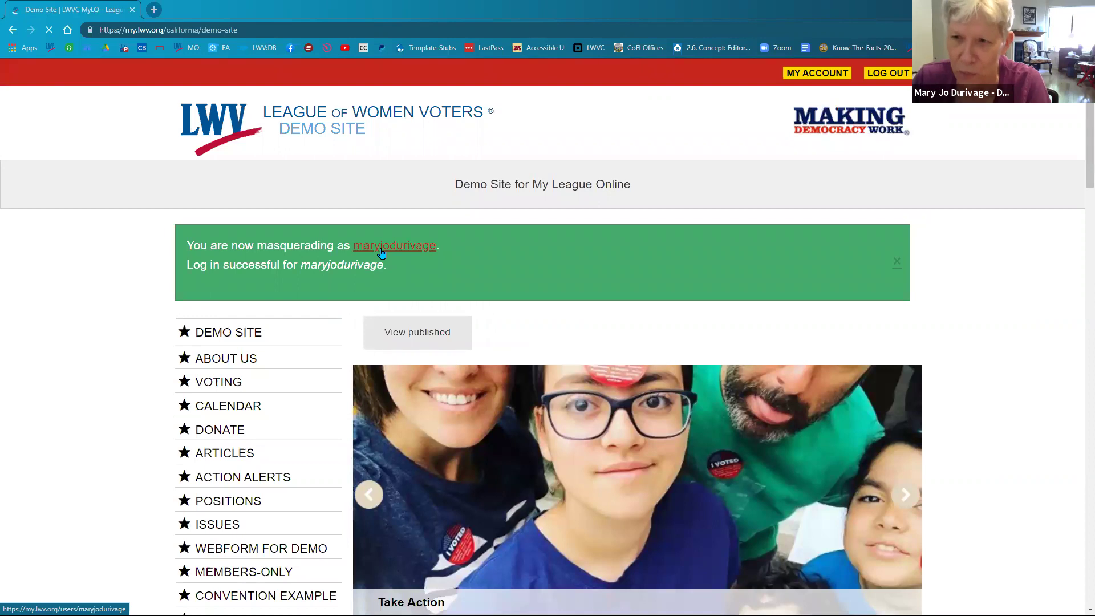
# Open the Dearborn-Dearborn Heights league site from the masqueraded user's profile and browse its home page slideshow forward and back
pyautogui.click(381, 253)
pyautogui.click(416, 469)
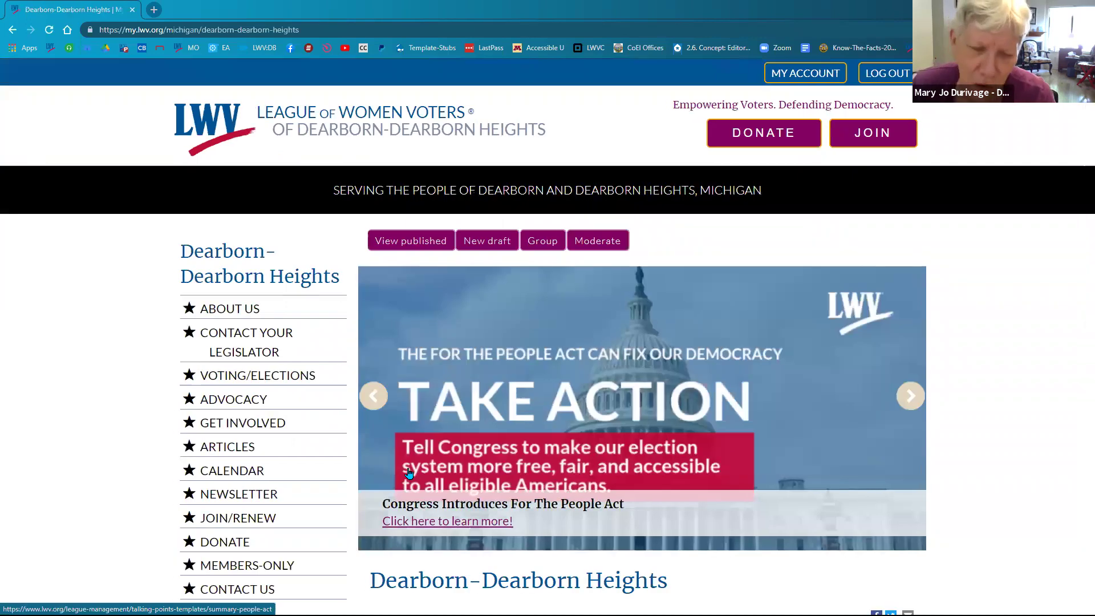
pyautogui.scroll(-1, 418, 502)
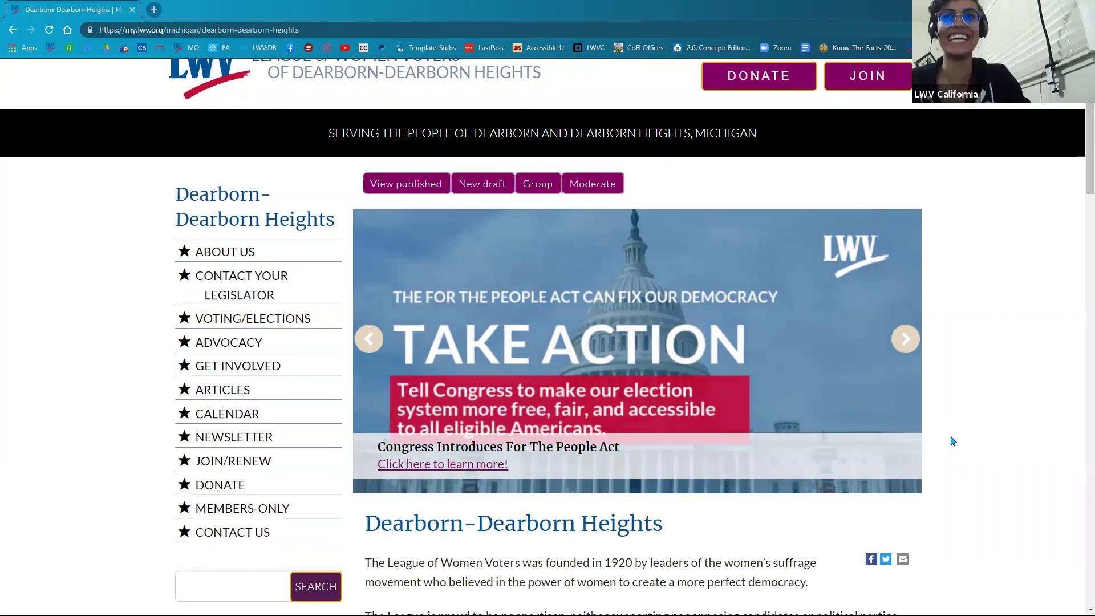
pyautogui.click(907, 343)
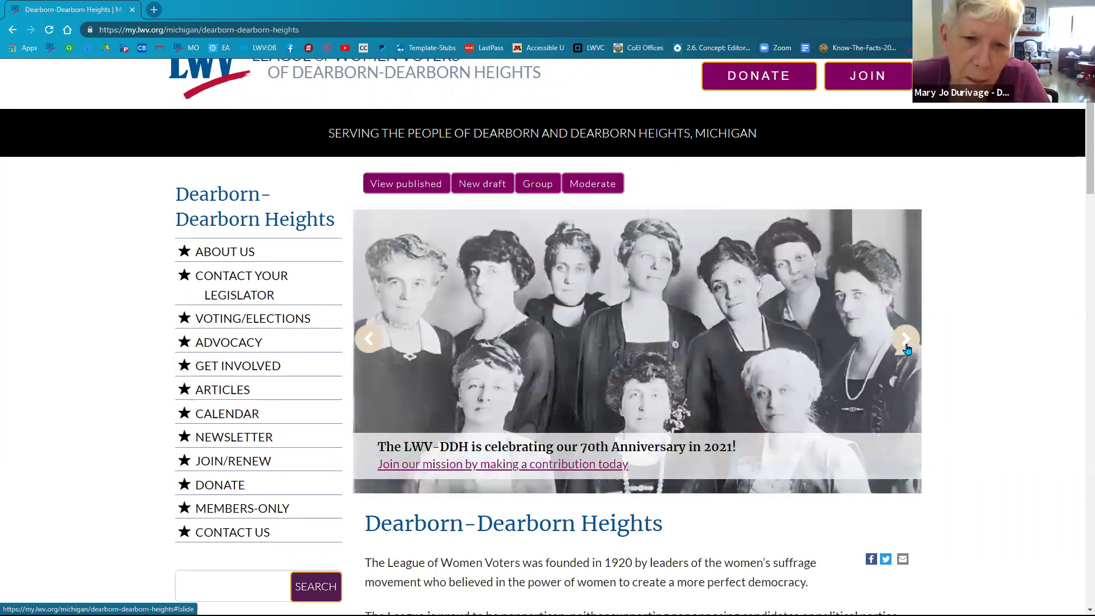
pyautogui.click(908, 347)
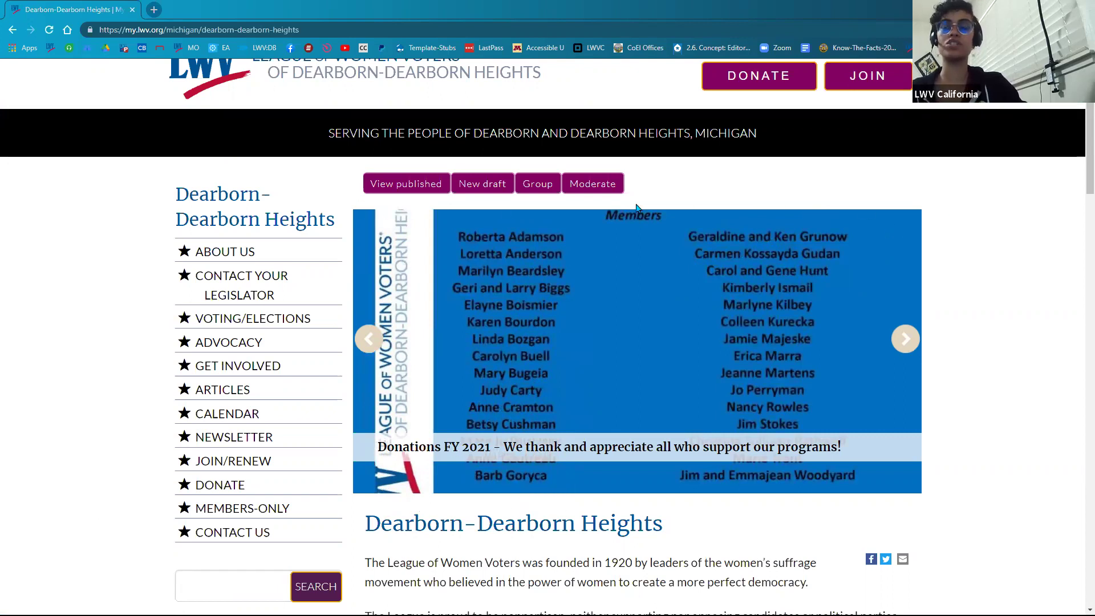
pyautogui.click(369, 339)
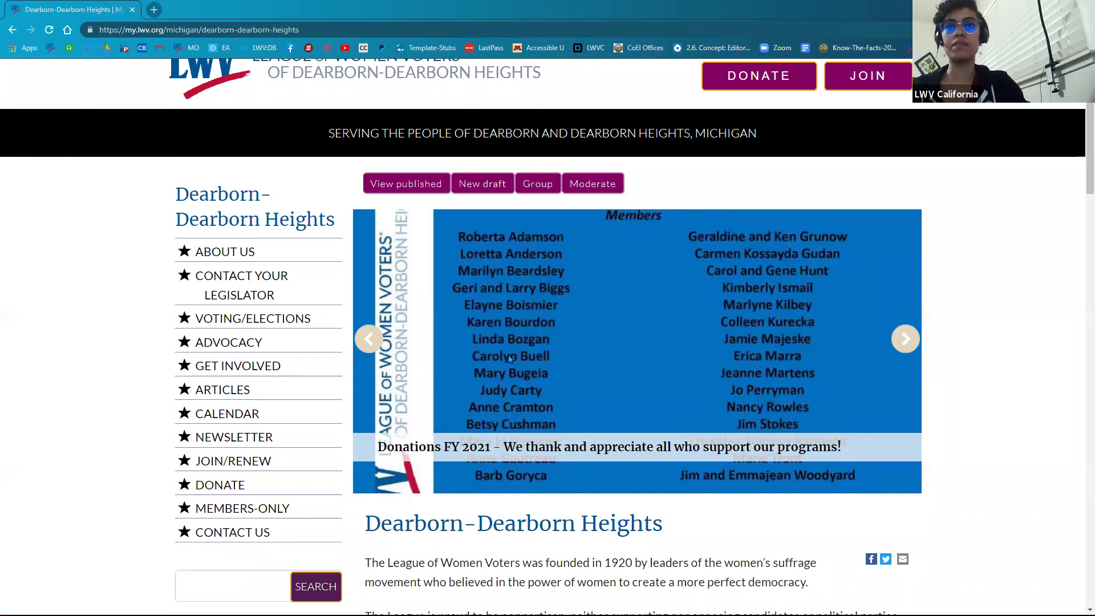
pyautogui.scroll(-2, 240, 392)
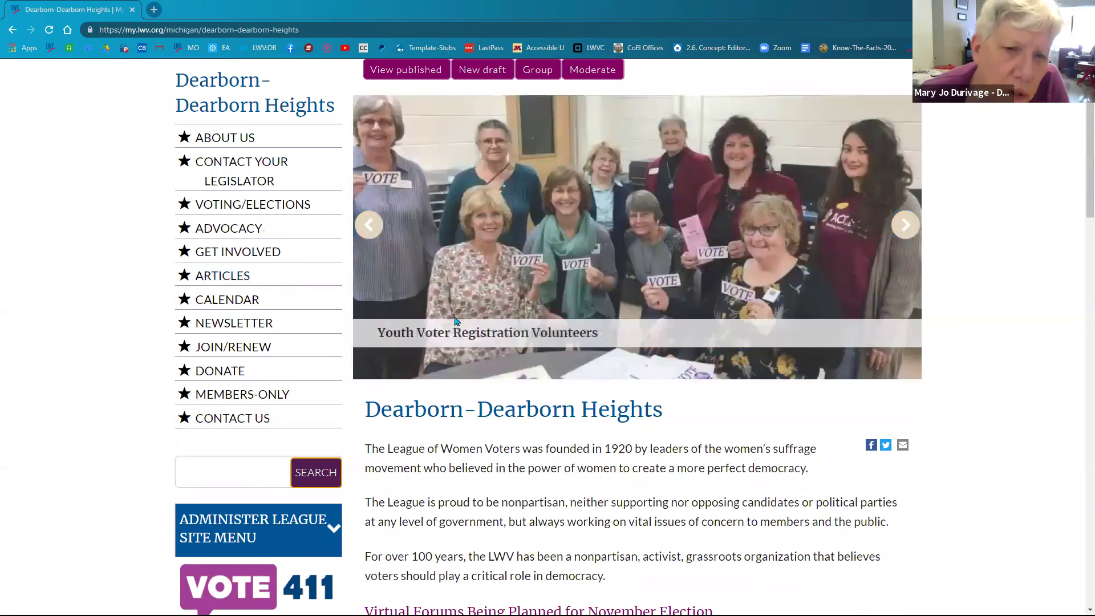
# Open the details page of donationsfiscalyear2021community.jpg from the Dearborn-Dearborn Heights site's file manager
pyautogui.scroll(1, 402, 280)
pyautogui.click(369, 282)
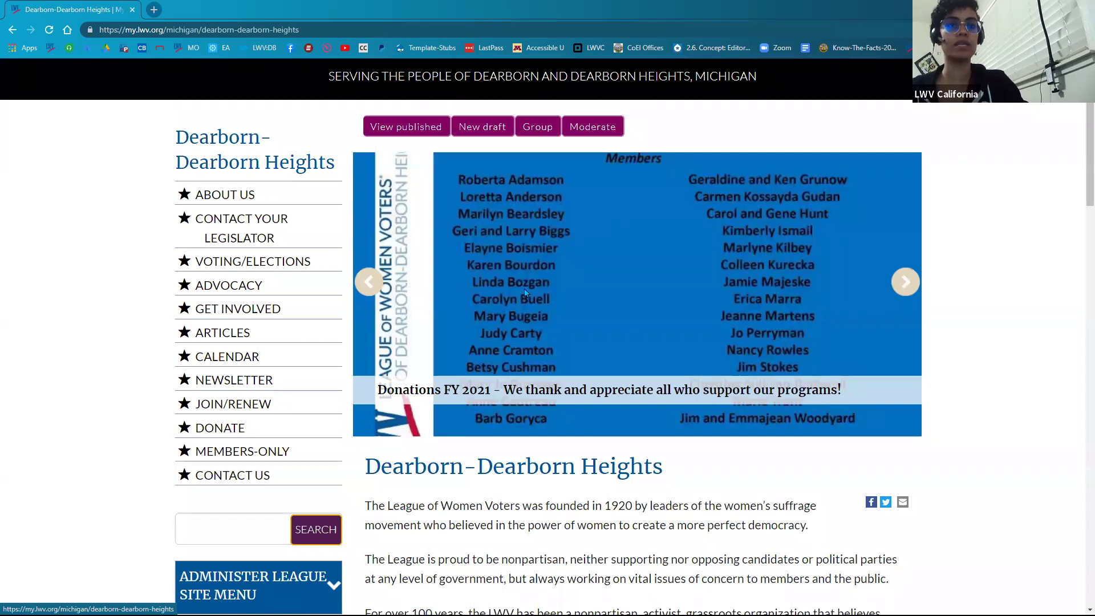
pyautogui.scroll(-4, 249, 301)
pyautogui.click(250, 300)
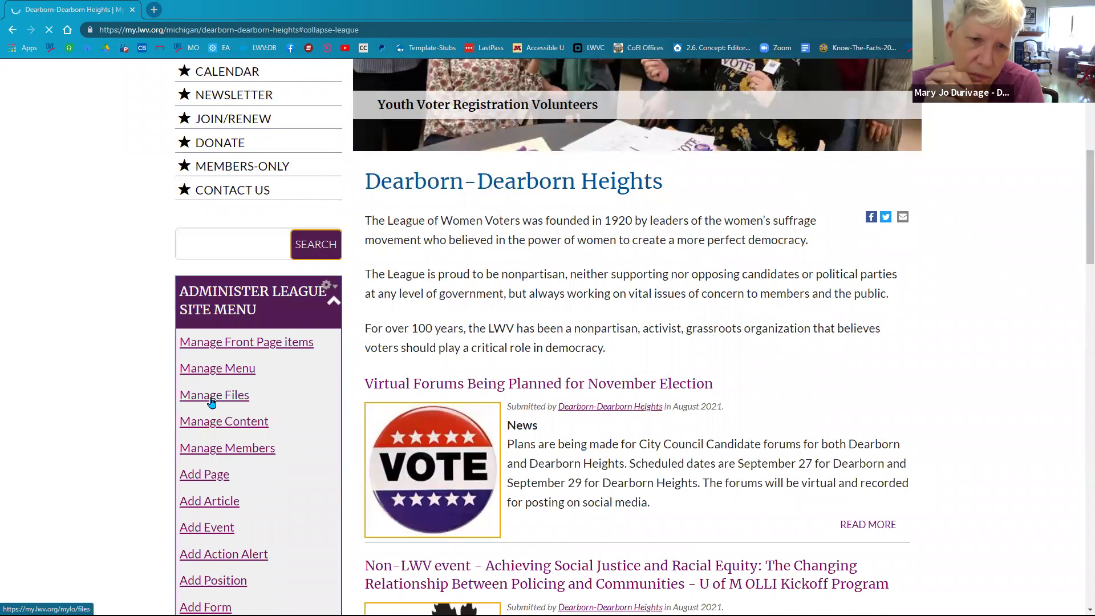
pyautogui.click(204, 403)
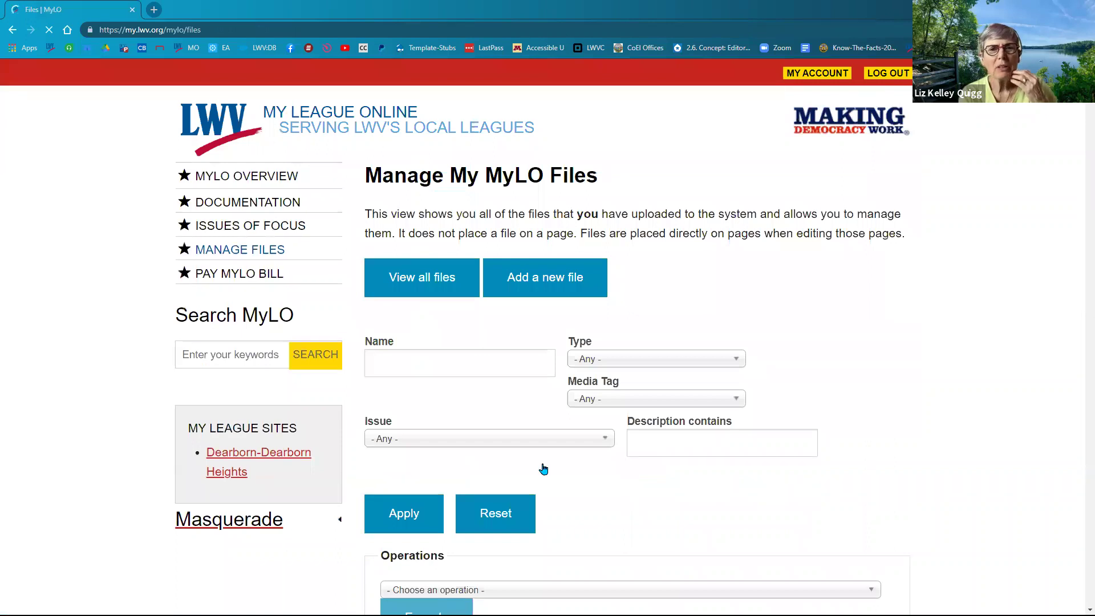
pyautogui.scroll(-10, 544, 468)
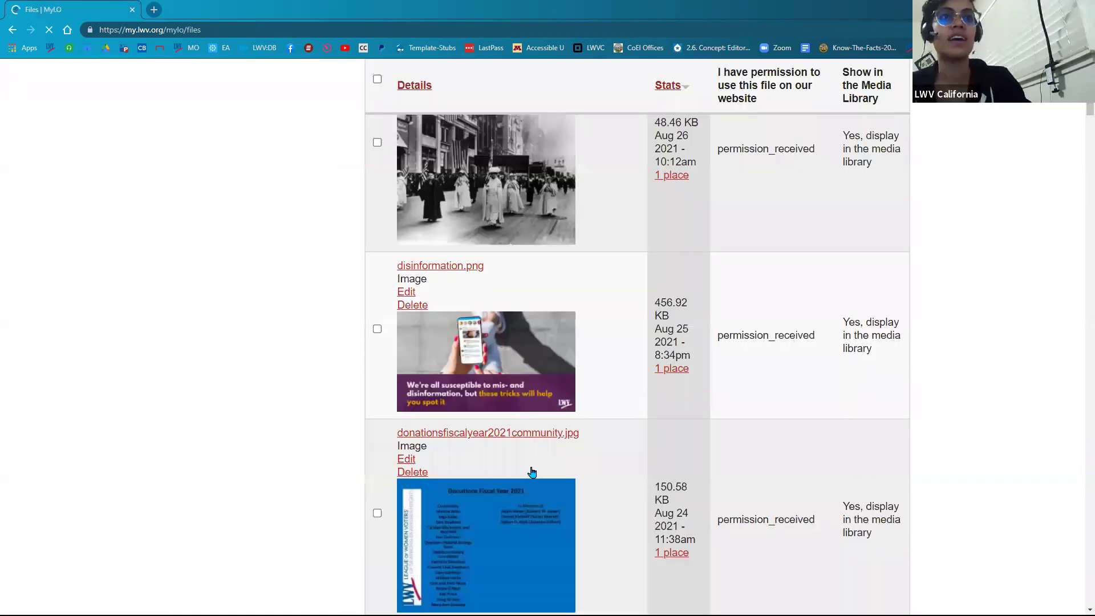
pyautogui.scroll(-3, 532, 471)
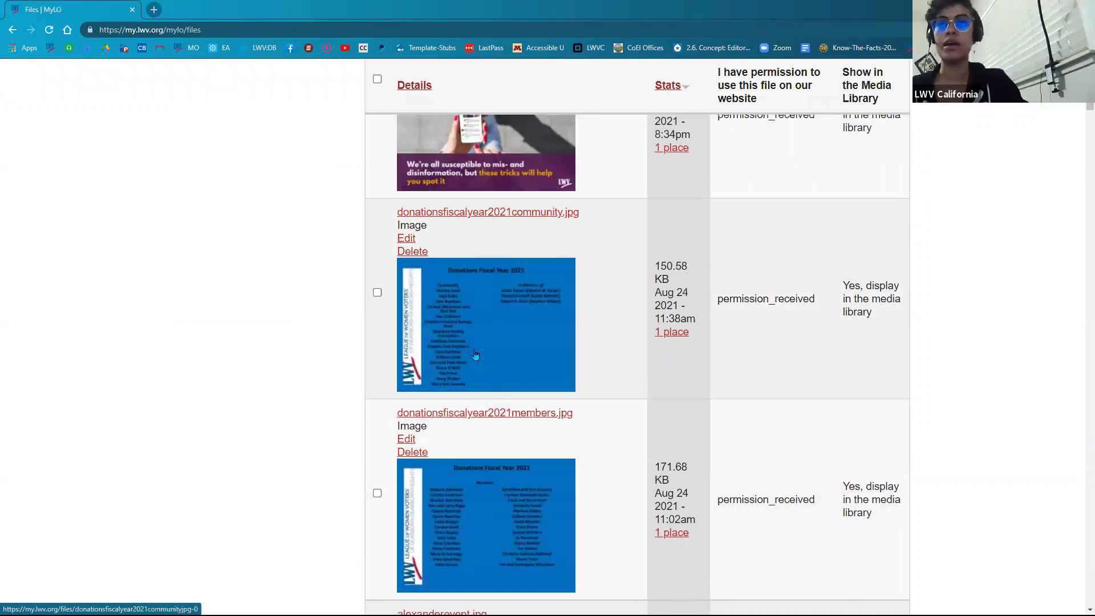
pyautogui.rightClick(487, 330)
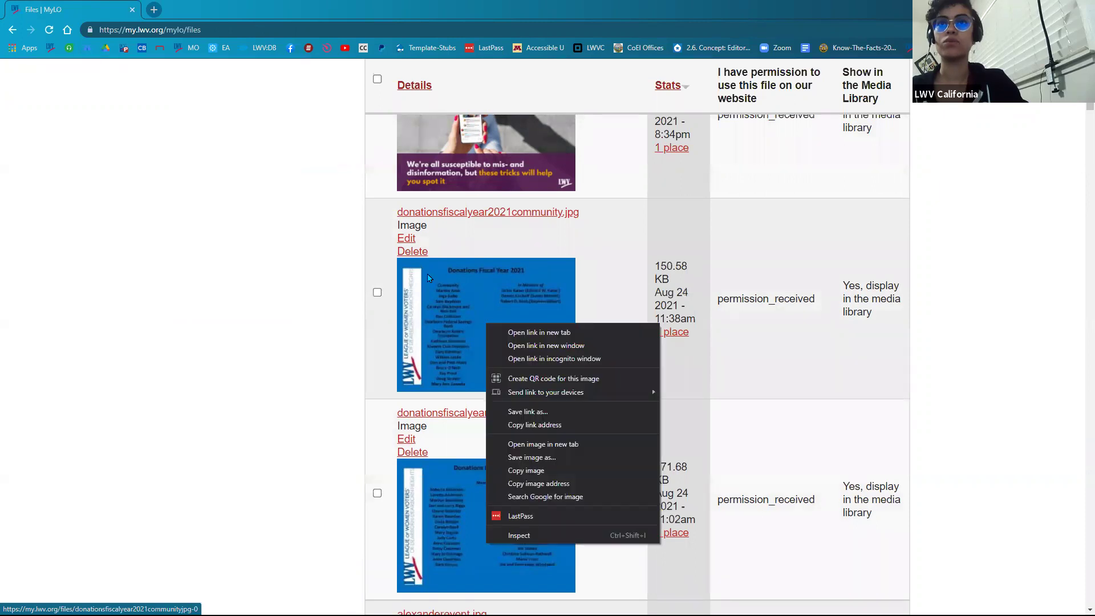
pyautogui.click(423, 302)
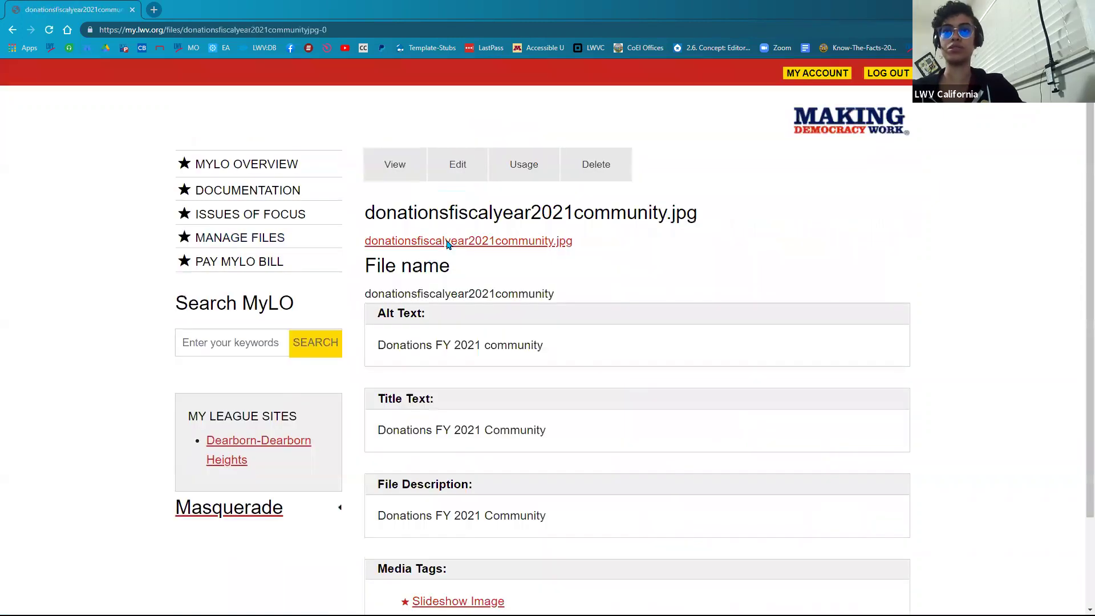
# Open the full-size donationsfiscalyear2021community image and save it to the Downloads folder as a JPEG
pyautogui.click(448, 244)
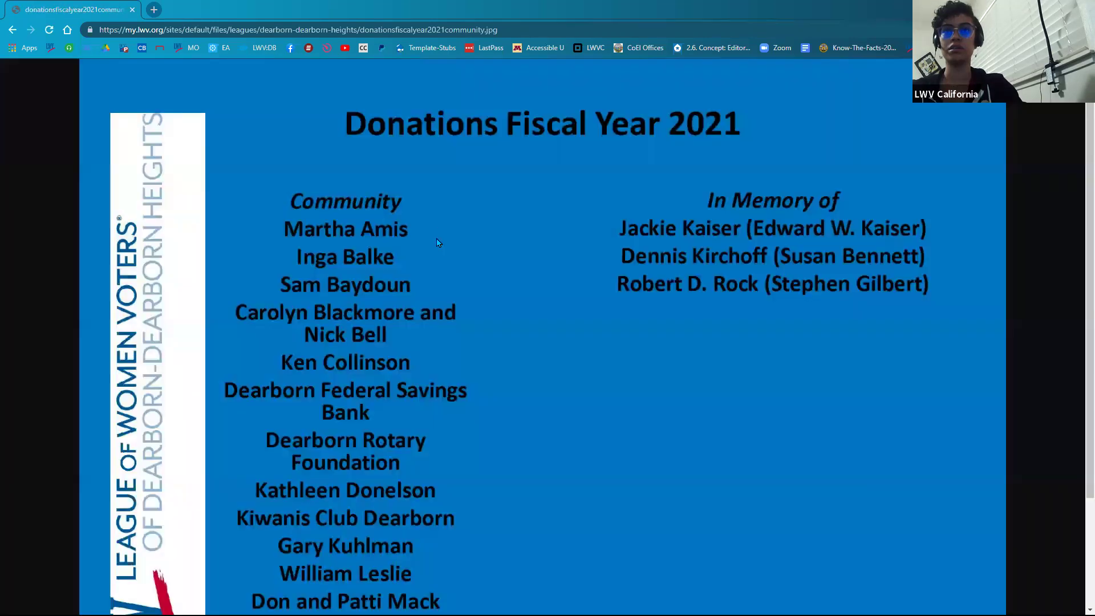
pyautogui.rightClick(439, 243)
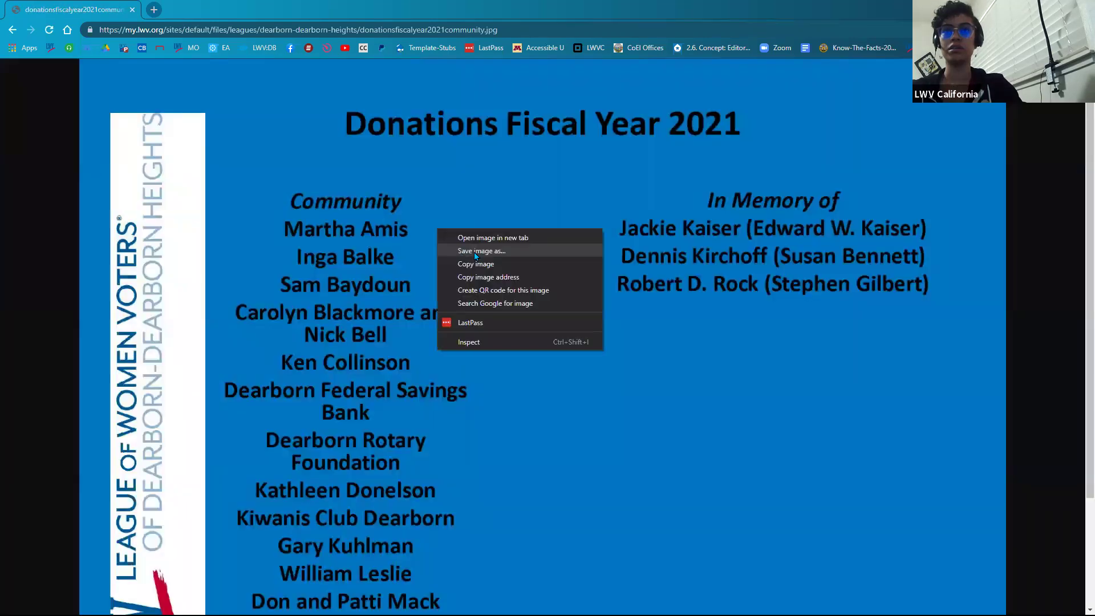
pyautogui.click(479, 251)
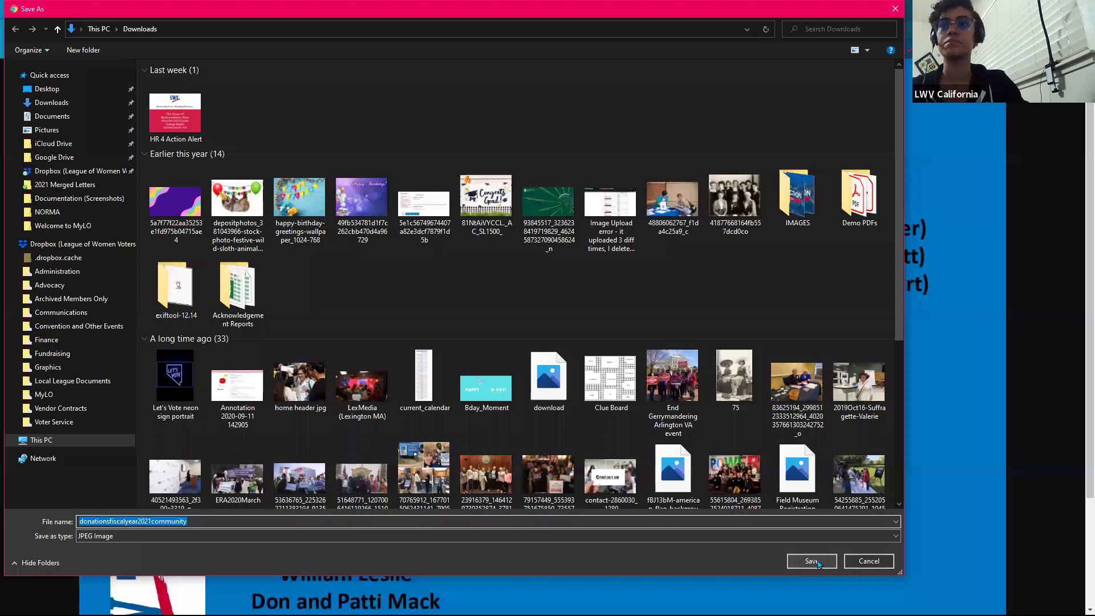
pyautogui.click(819, 564)
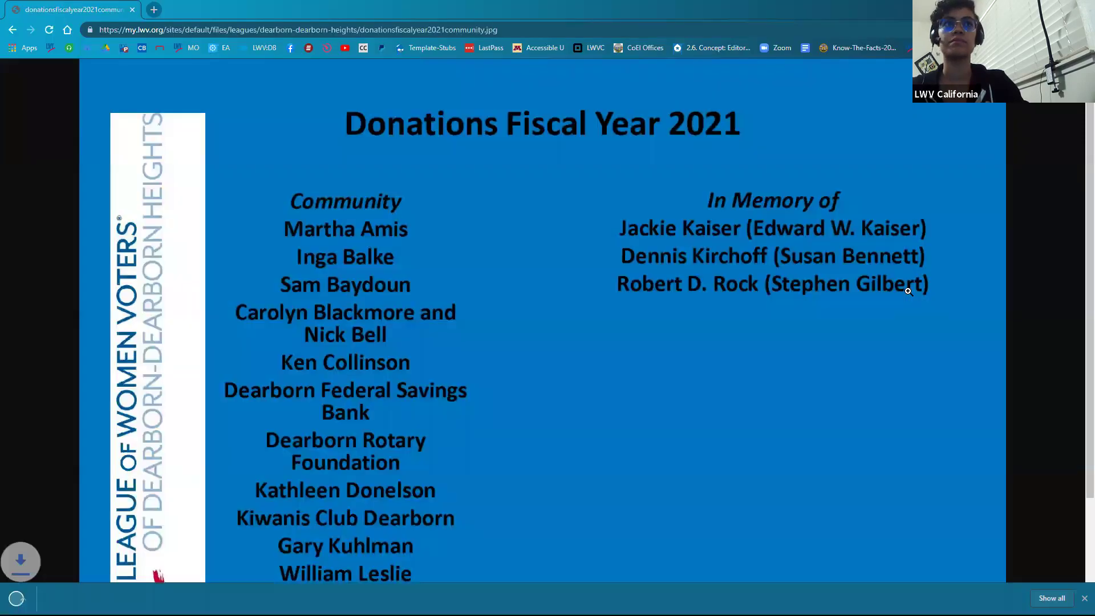
pyautogui.click(12, 31)
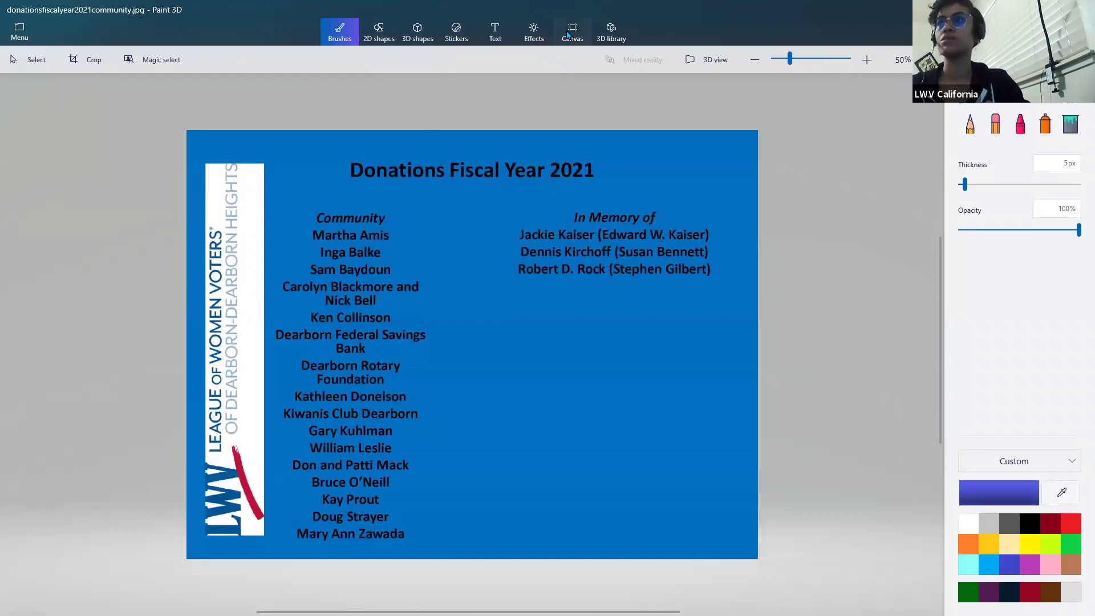
# Turn off resizing the image with the canvas, and extend the canvas below and on both sides to about 2038 by 1580 px
pyautogui.click(568, 34)
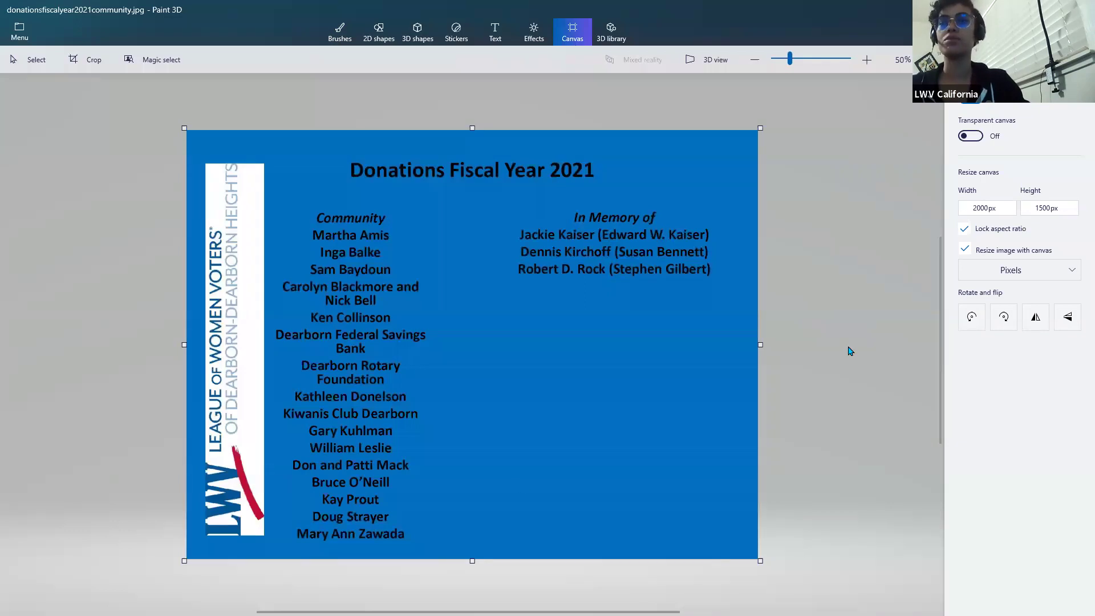
pyautogui.click(965, 250)
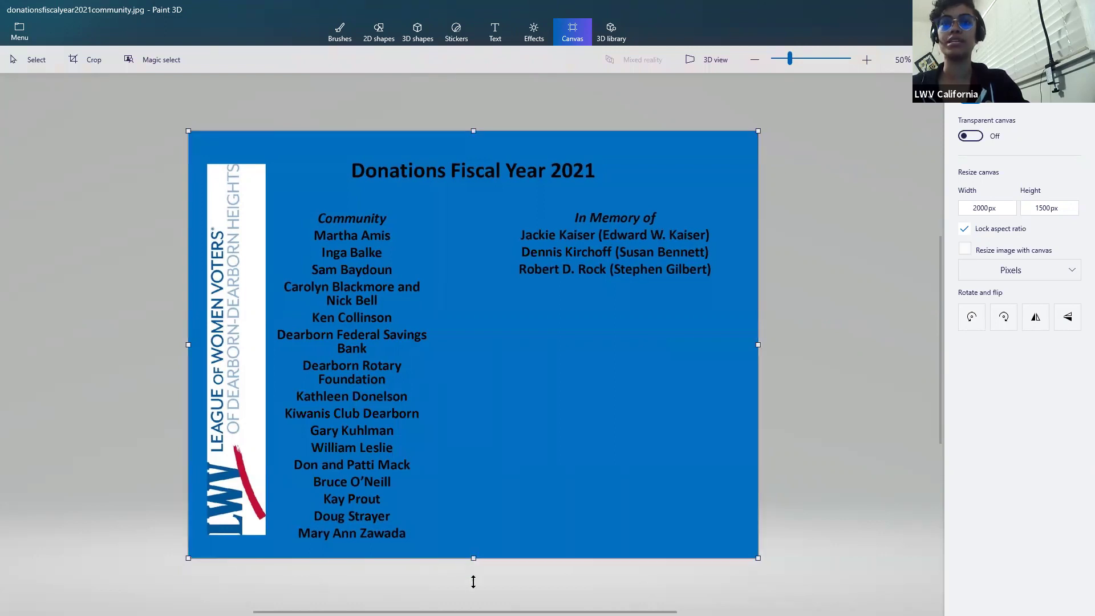
pyautogui.moveTo(473, 586); pyautogui.dragTo(473, 574)
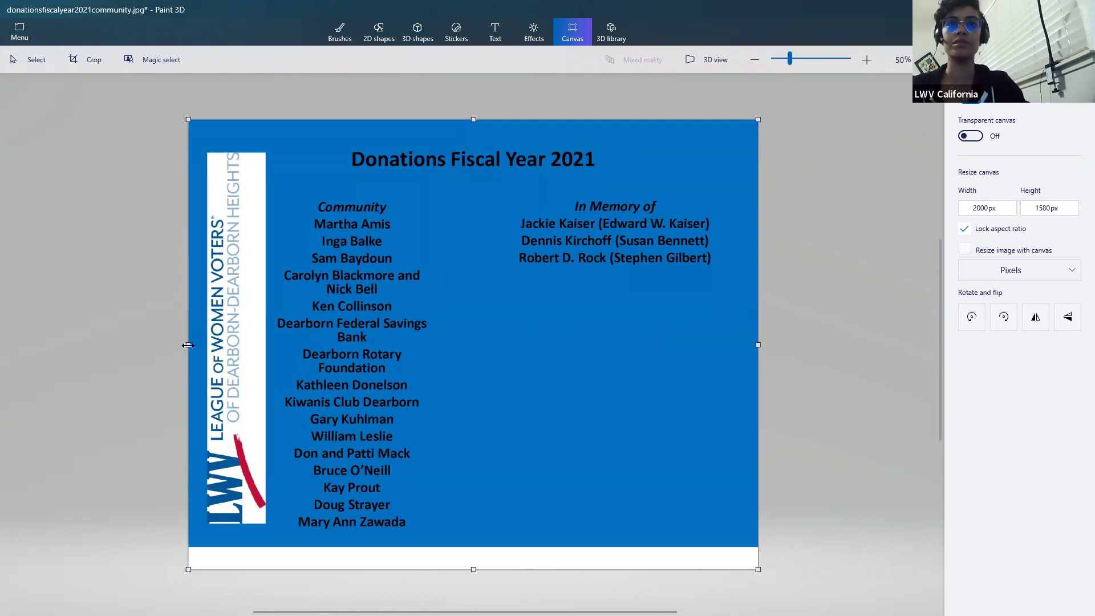
pyautogui.moveTo(185, 345); pyautogui.dragTo(180, 345)
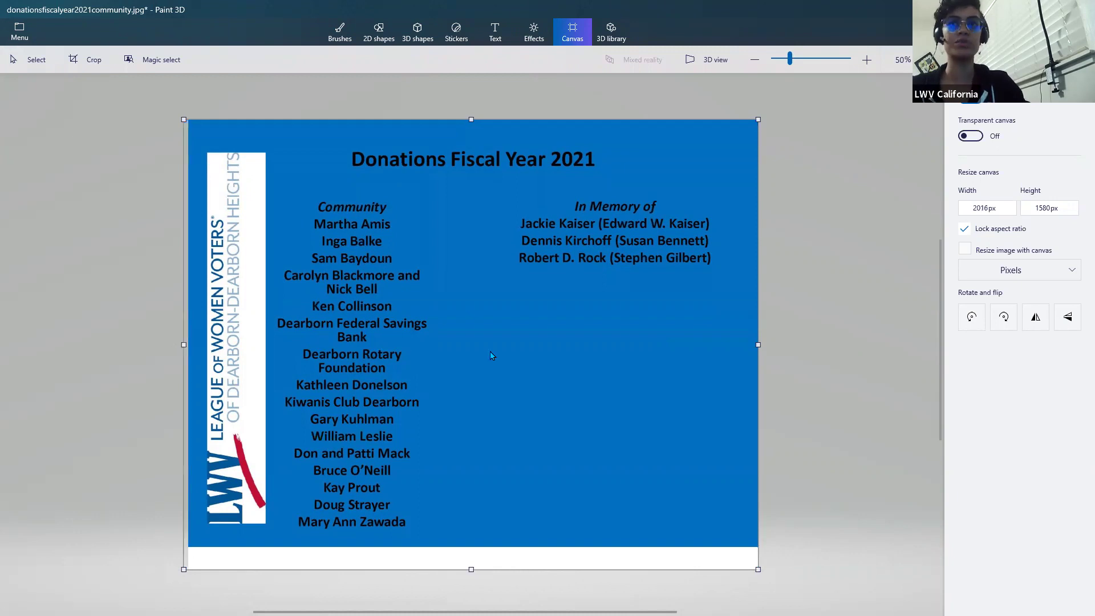
pyautogui.moveTo(768, 347); pyautogui.dragTo(773, 351)
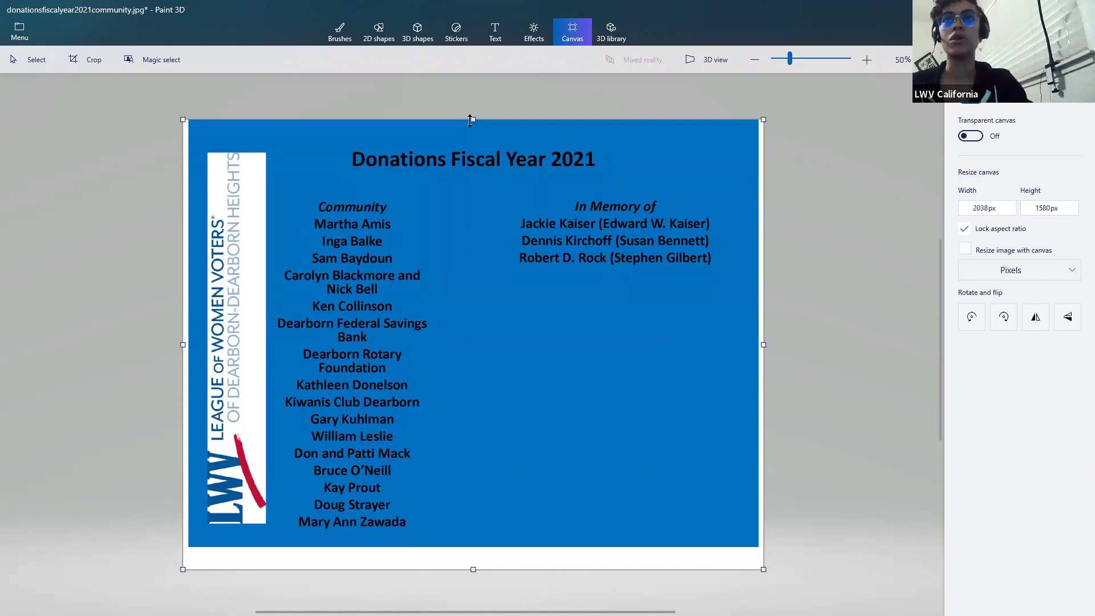
# Extend the canvas above and below the donations image to a height of about 1888 px
pyautogui.moveTo(470, 121); pyautogui.dragTo(471, 102)
pyautogui.moveTo(473, 580); pyautogui.dragTo(472, 591)
pyautogui.moveTo(473, 106); pyautogui.dragTo(474, 99)
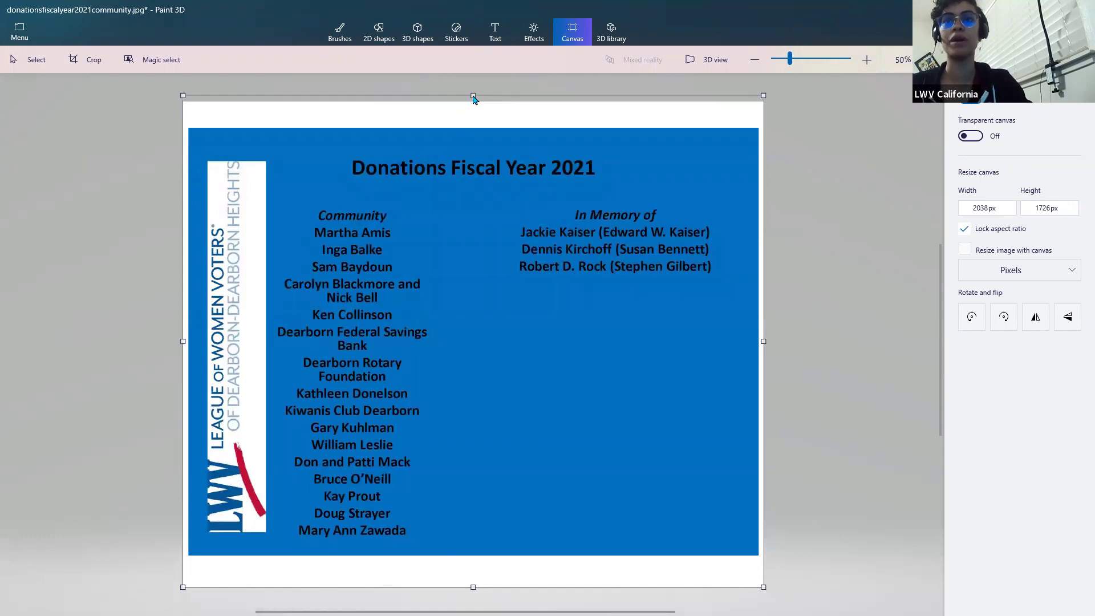
pyautogui.moveTo(469, 588); pyautogui.dragTo(473, 592)
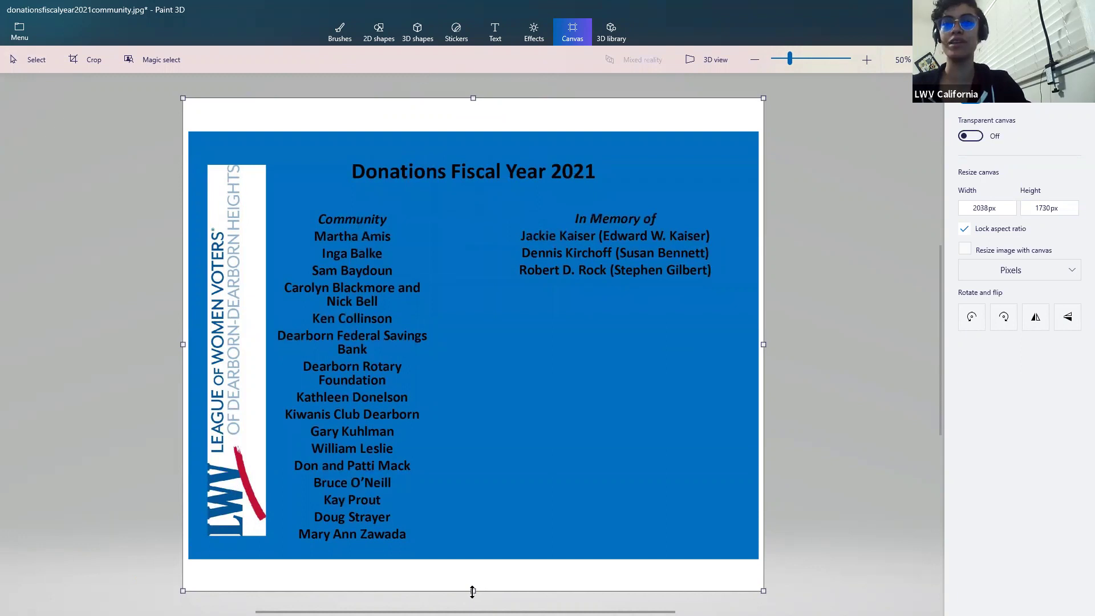
pyautogui.moveTo(473, 592); pyautogui.dragTo(472, 597)
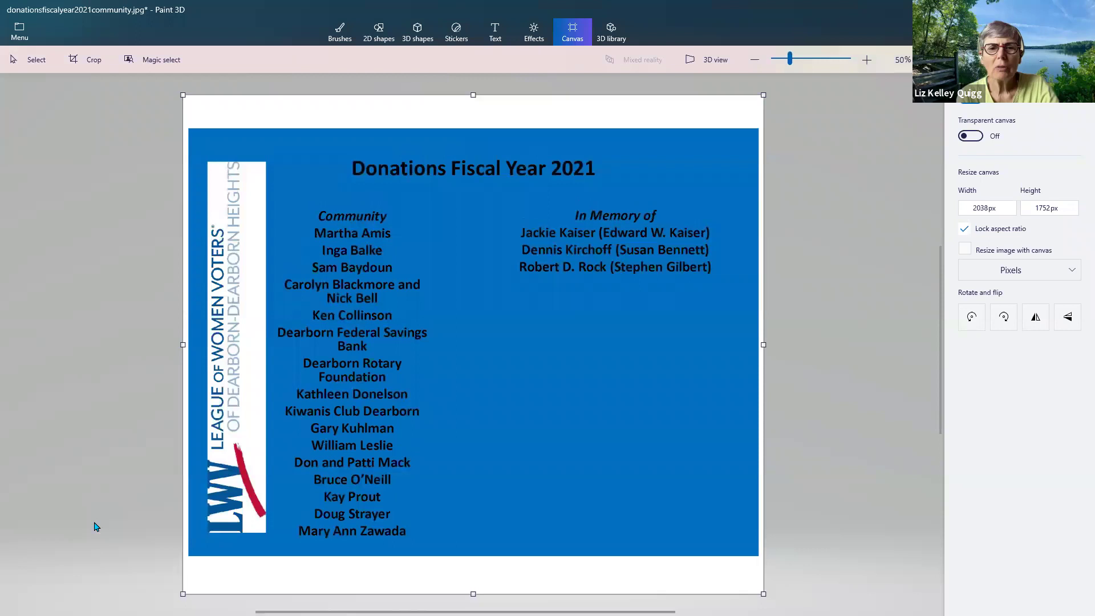
pyautogui.scroll(-2, 297, 490)
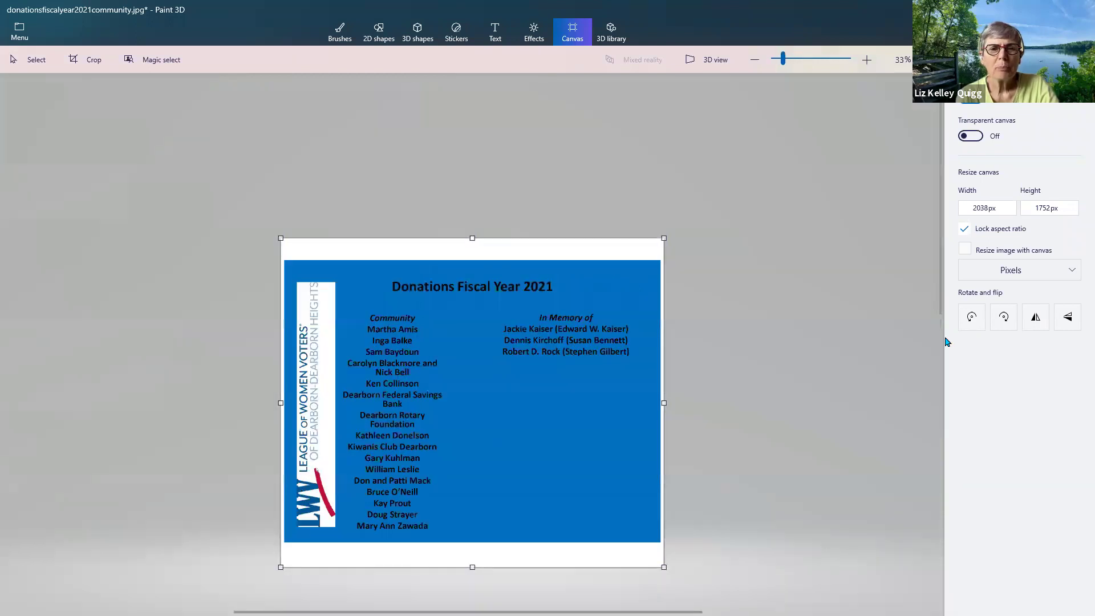
pyautogui.scroll(-1, 537, 271)
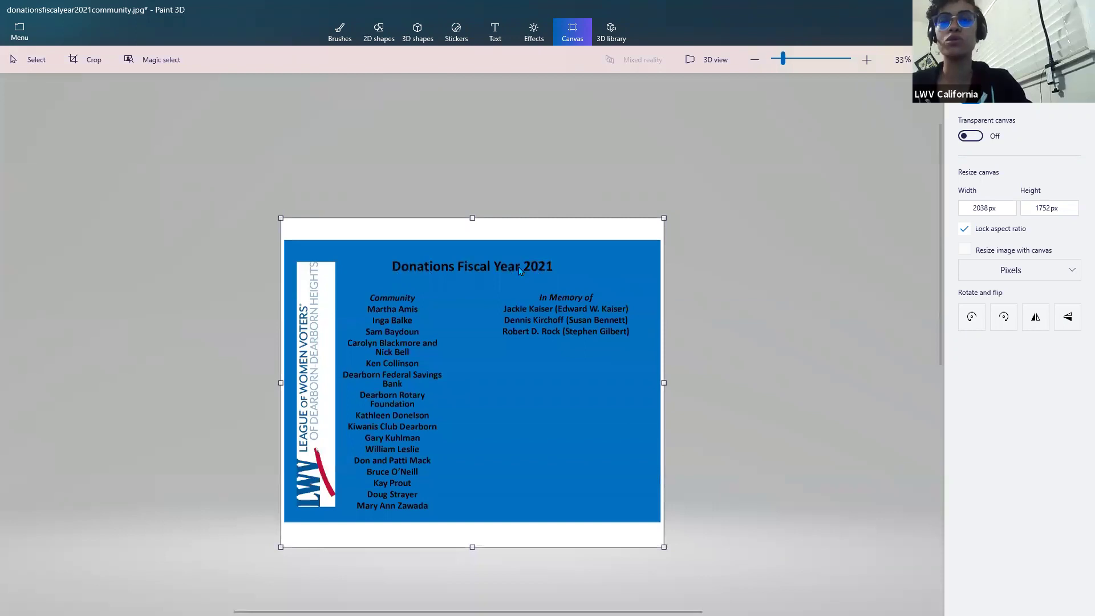
pyautogui.moveTo(472, 575); pyautogui.dragTo(473, 573)
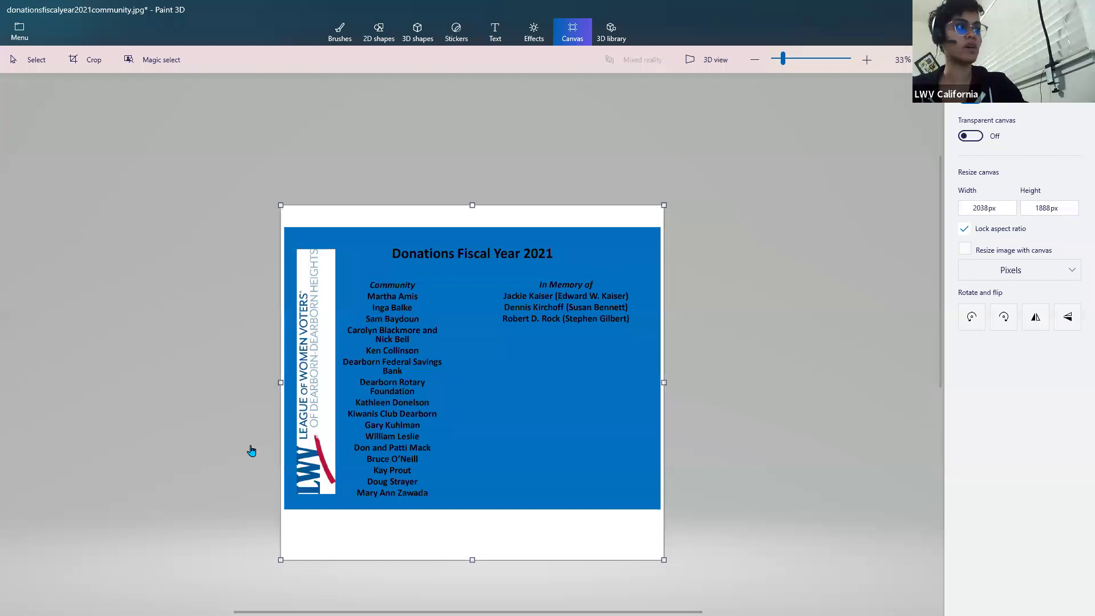
# Switch to the browser and examine how the donations slide is cropped in the home page slideshow
pyautogui.hotkey('alt', 'Tab')
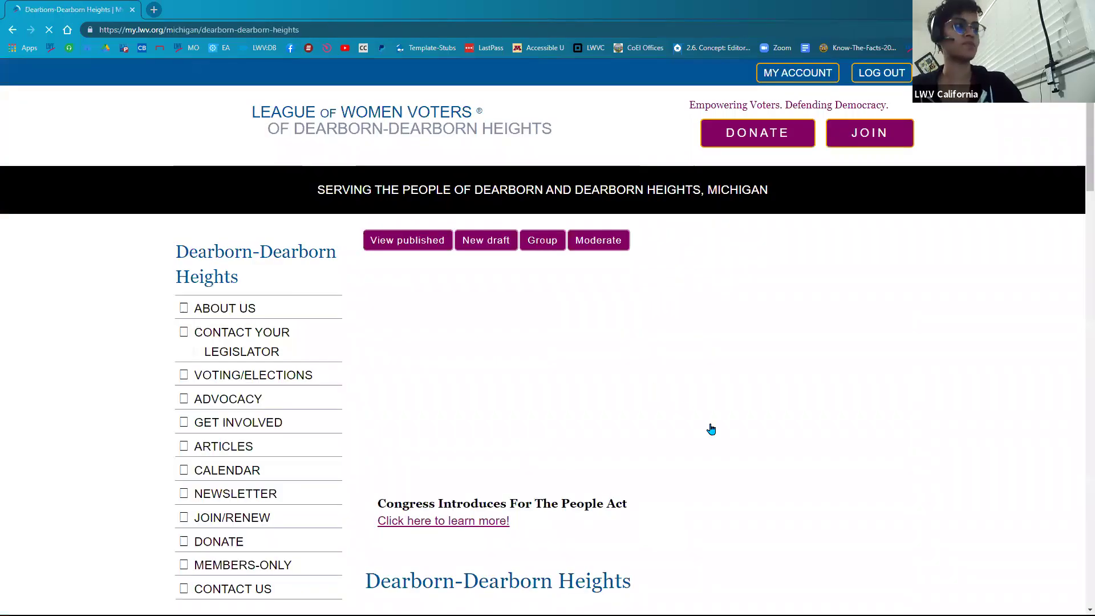
pyautogui.click(907, 399)
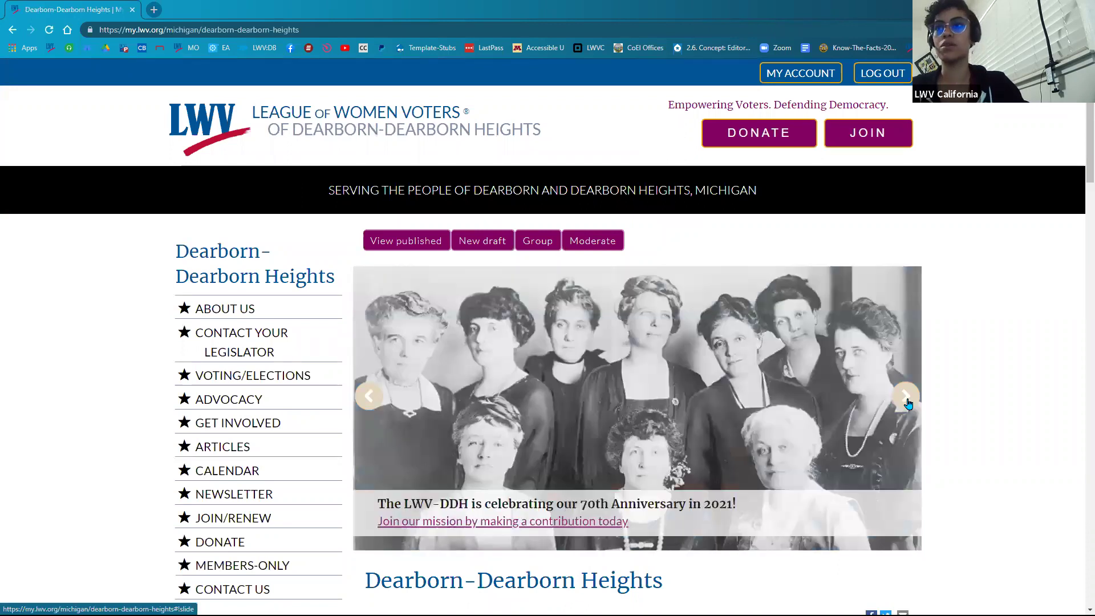
pyautogui.click(907, 401)
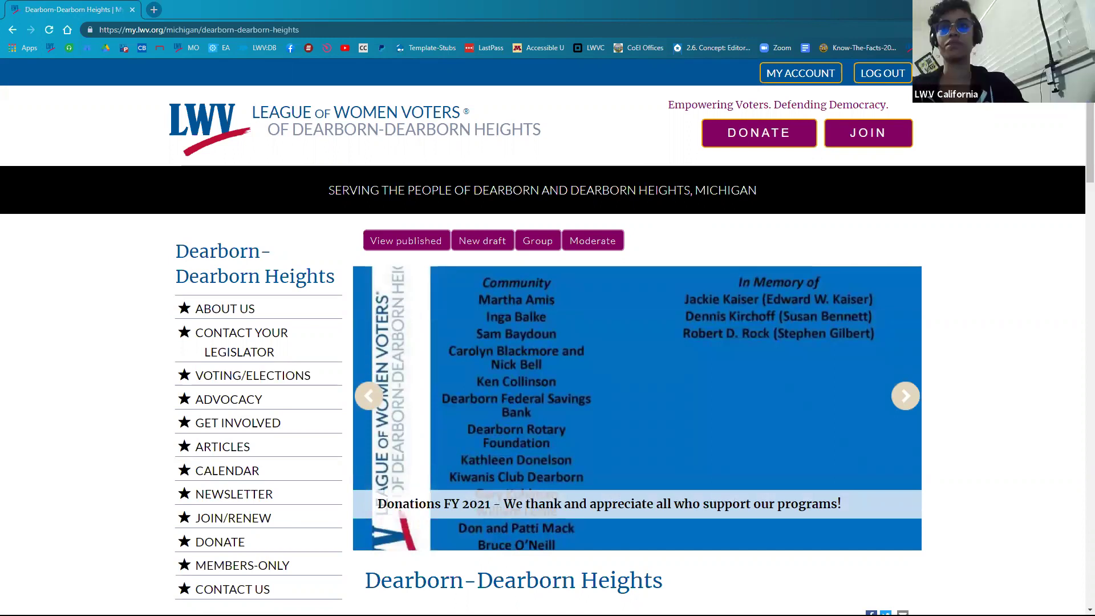
pyautogui.click(78, 588)
pyautogui.click(78, 583)
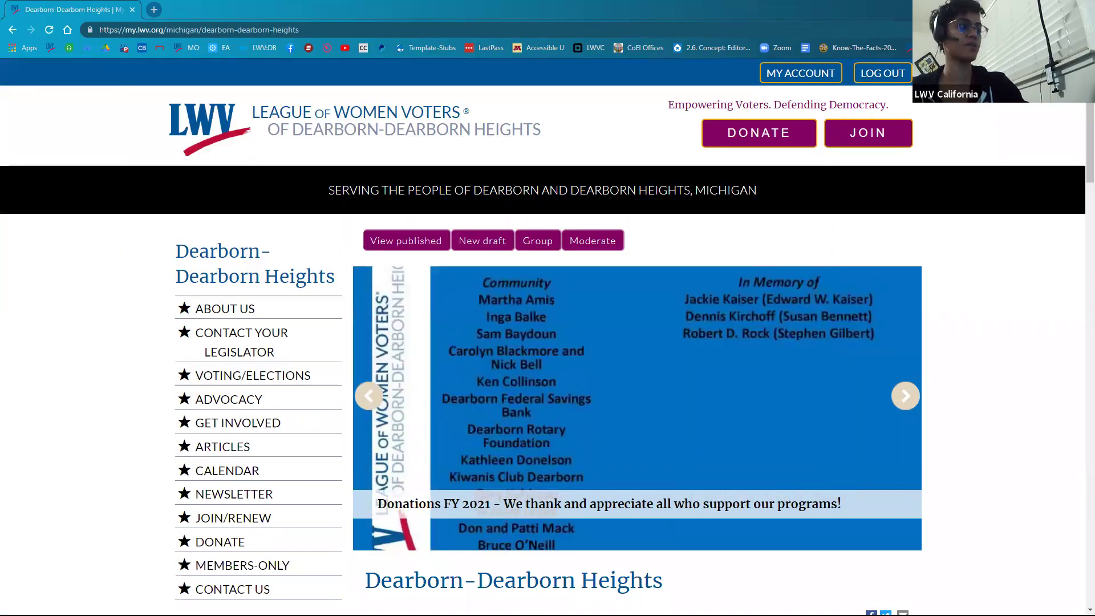
# Return to Paint 3D, sample the image's blue background with the eyedropper, and fill the white canvas margins with that blue
pyautogui.hotkey('alt', 'Tab')
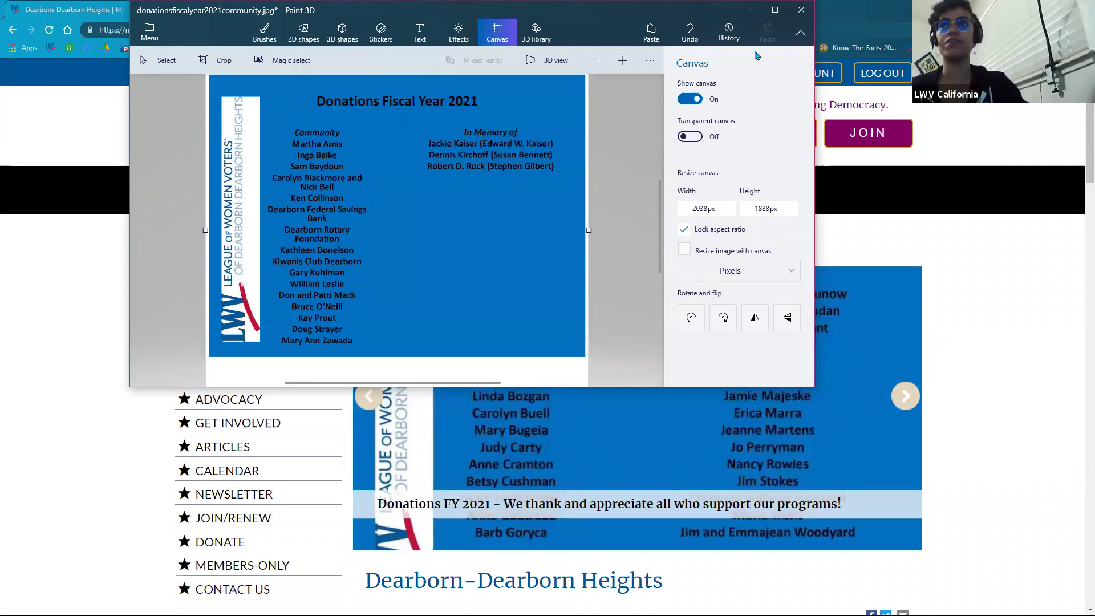
pyautogui.click(776, 11)
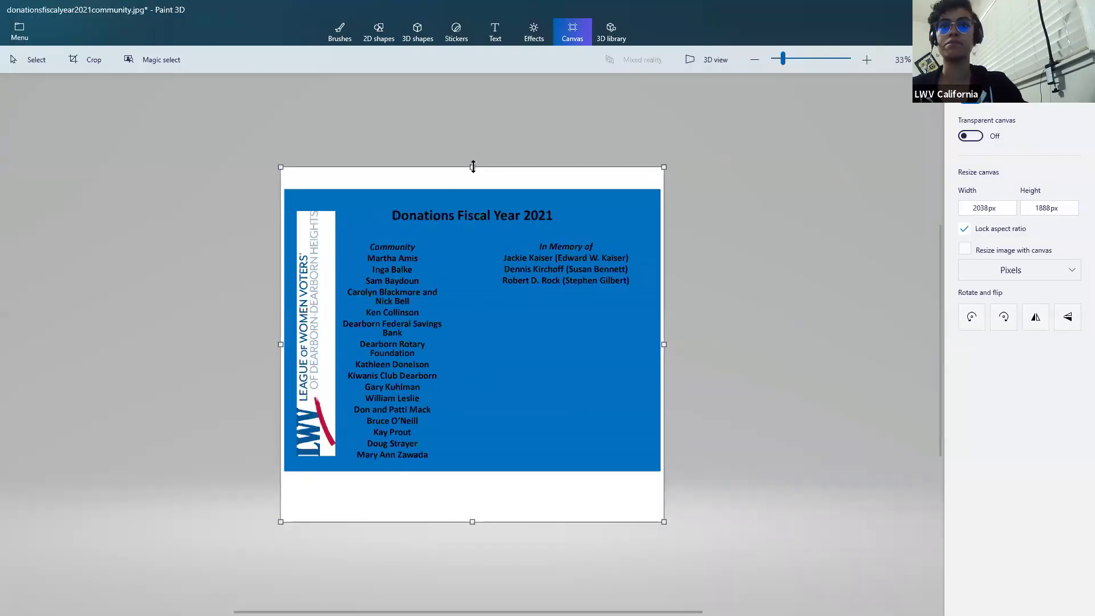
pyautogui.click(343, 36)
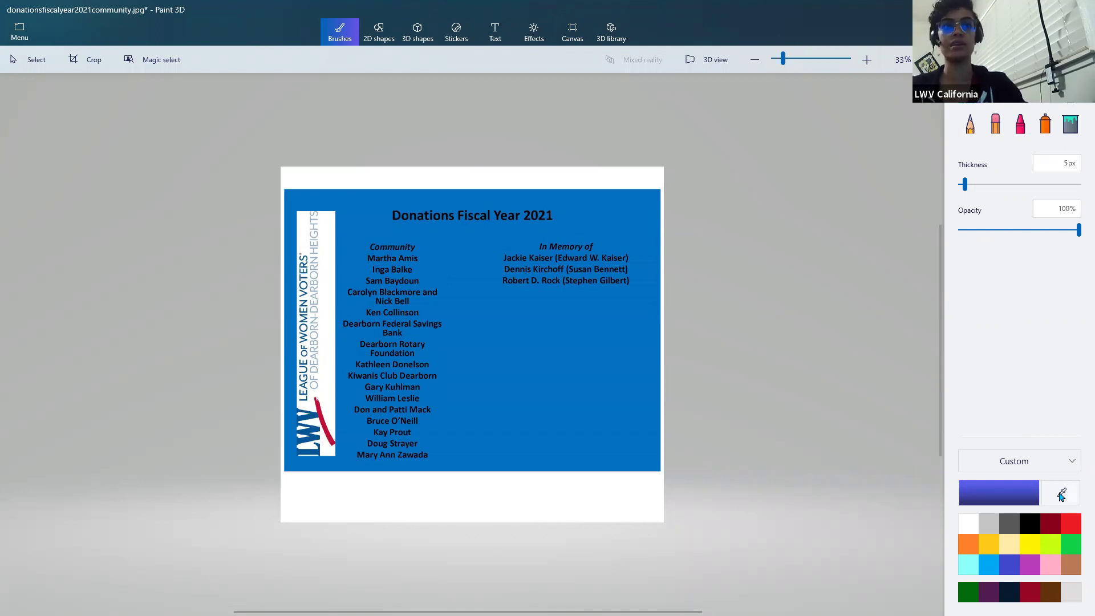
pyautogui.click(1062, 497)
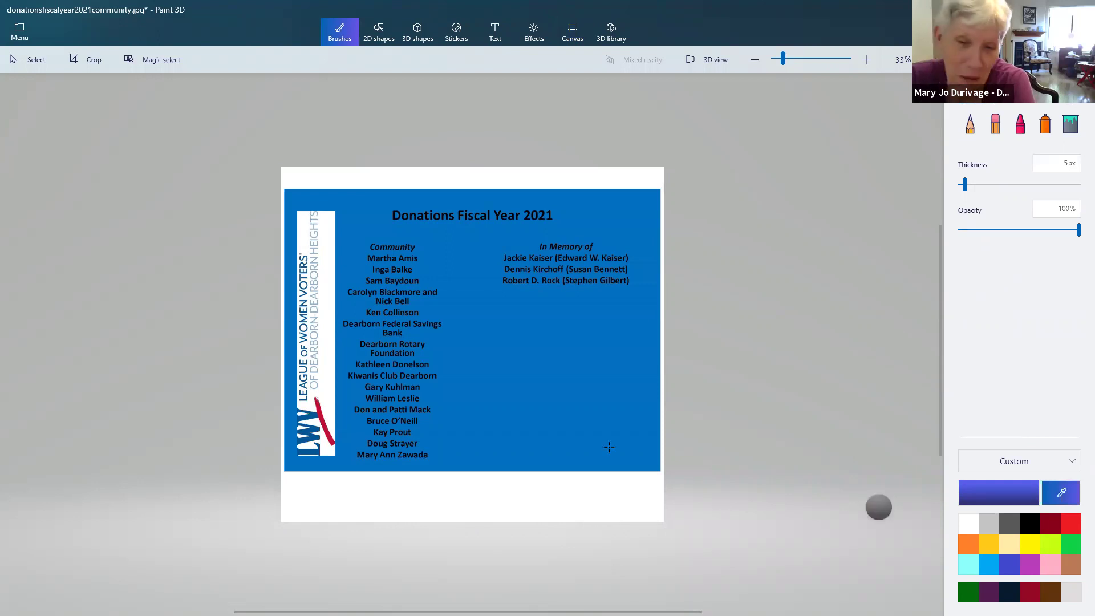
pyautogui.click(609, 449)
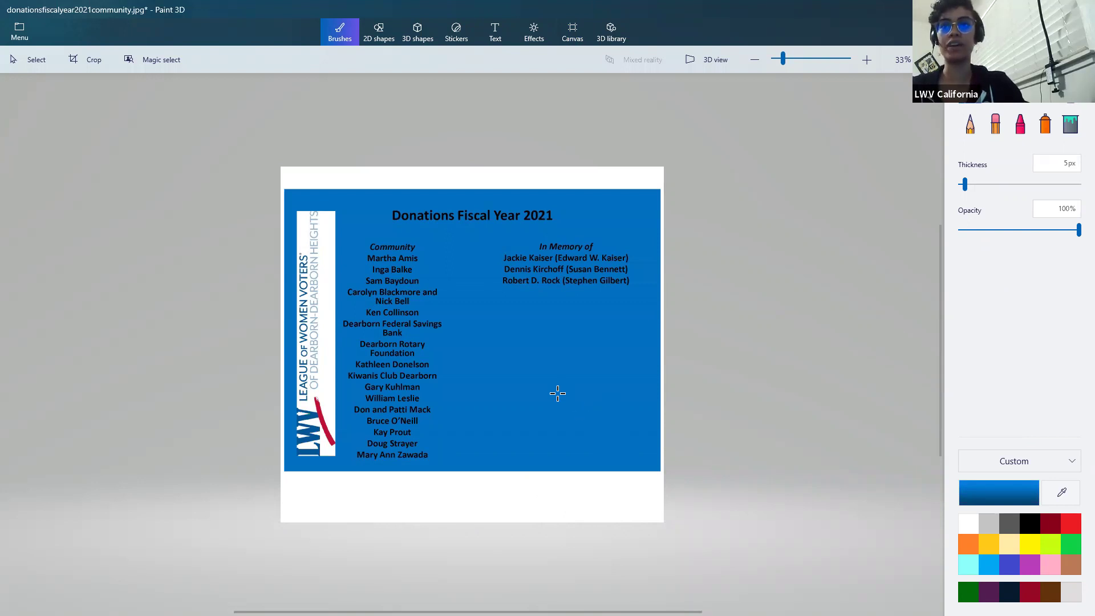
pyautogui.click(578, 489)
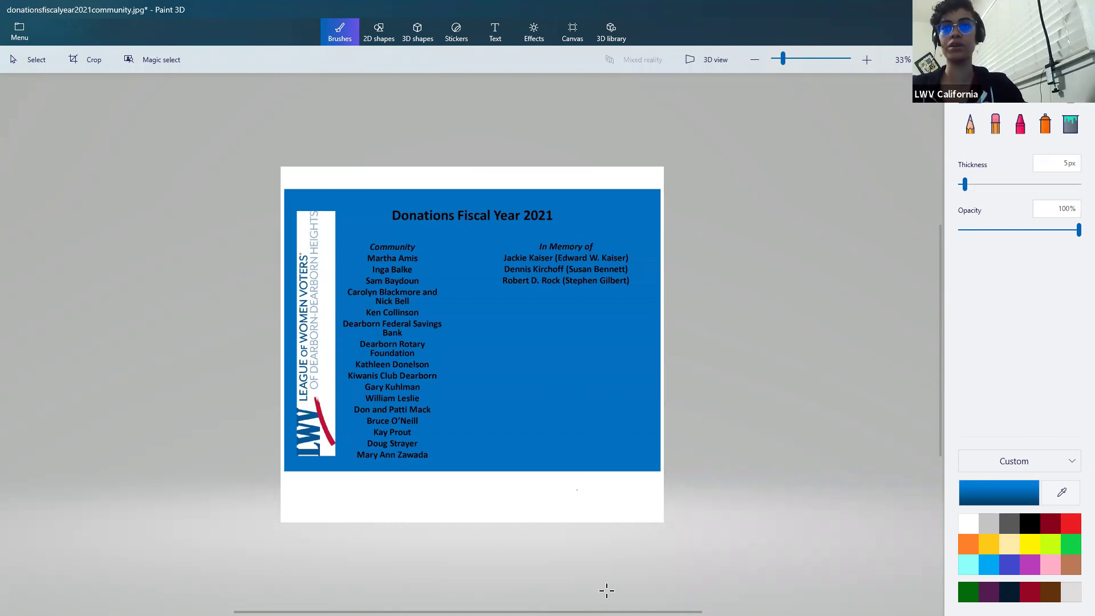
pyautogui.click(1069, 124)
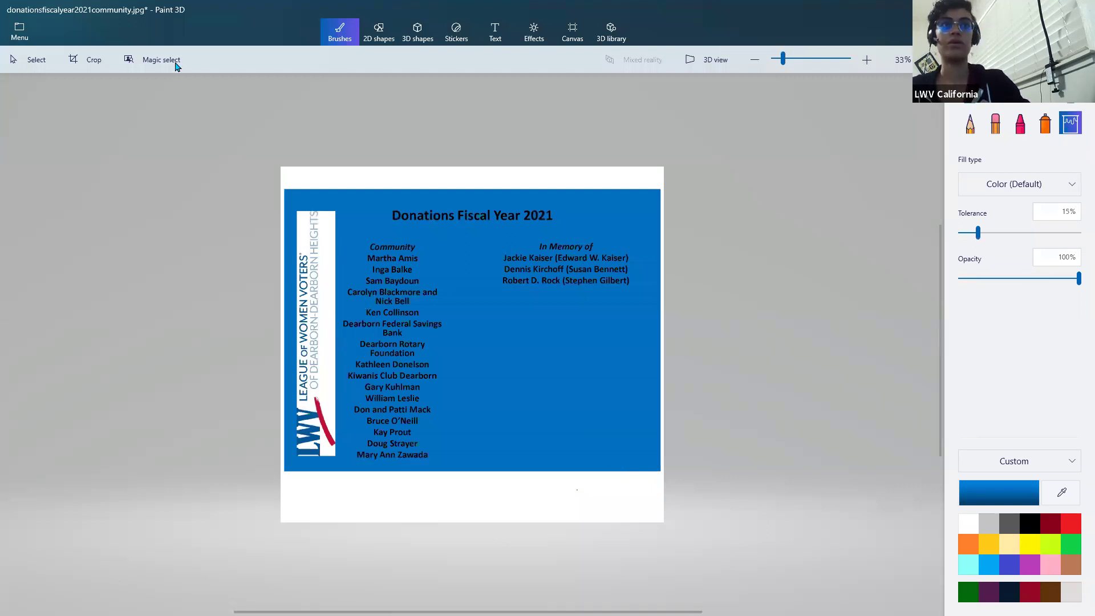
# Save the padded image as a new JPEG named "donationsfiscalyear2021community - new" in the Downloads folder
pyautogui.click(23, 42)
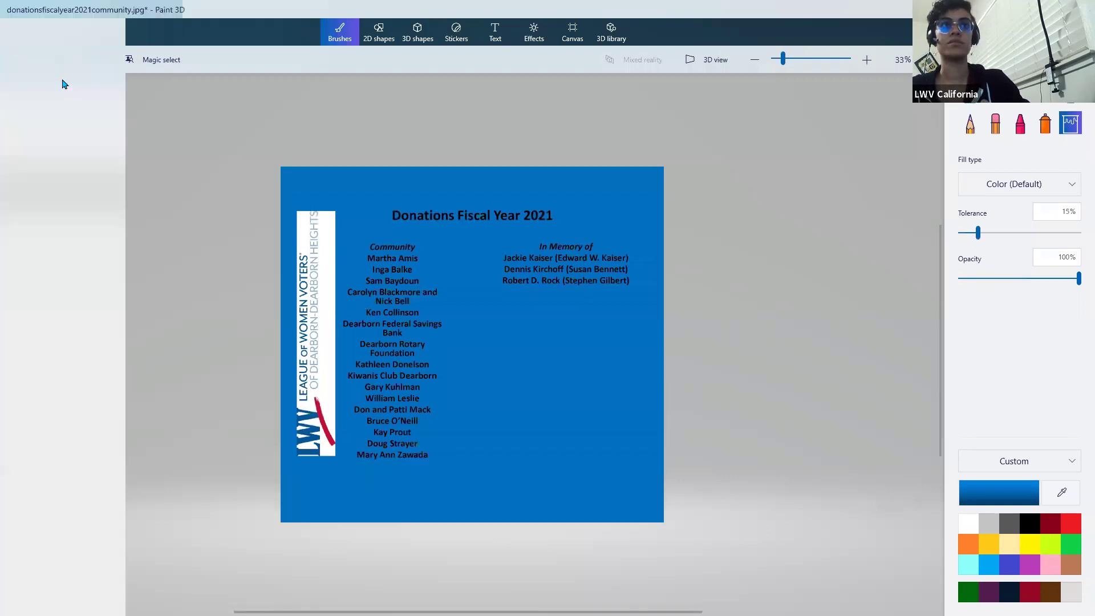
pyautogui.click(48, 95)
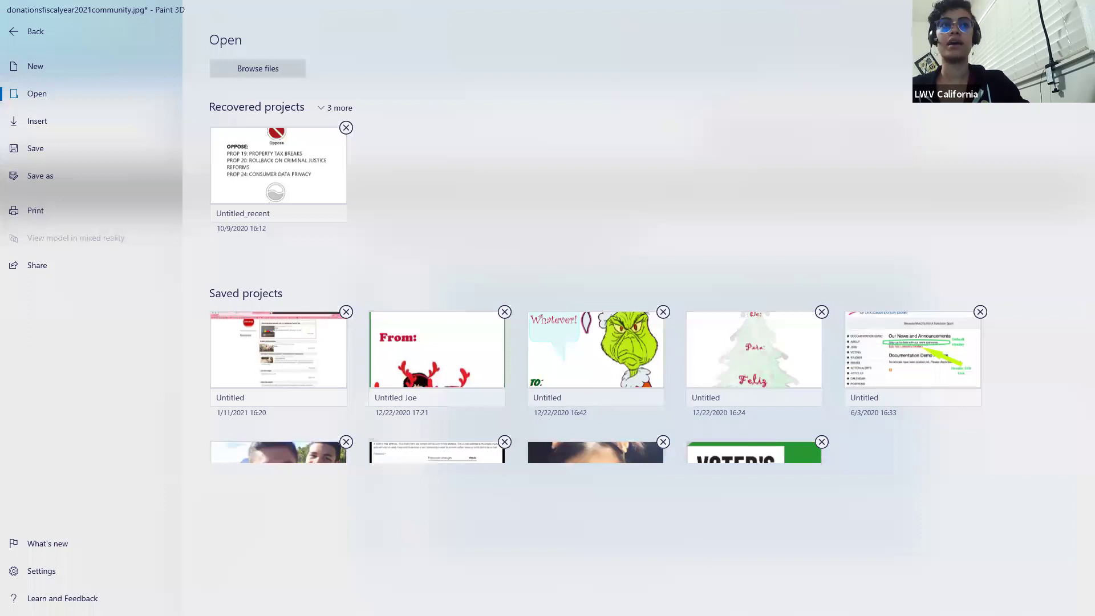
pyautogui.click(53, 185)
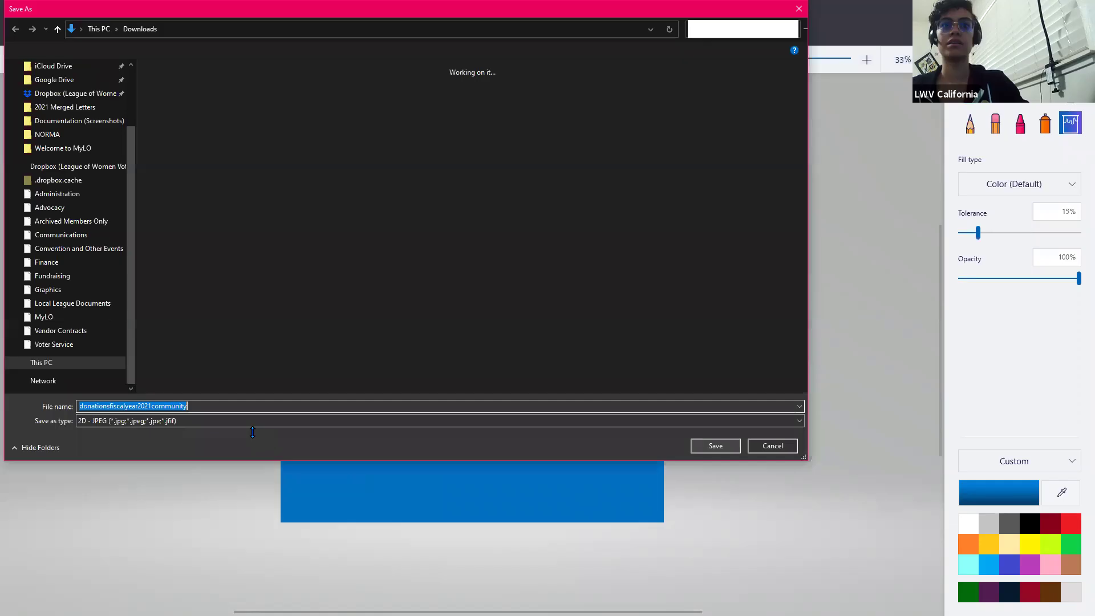
pyautogui.click(223, 406)
pyautogui.write('-0')
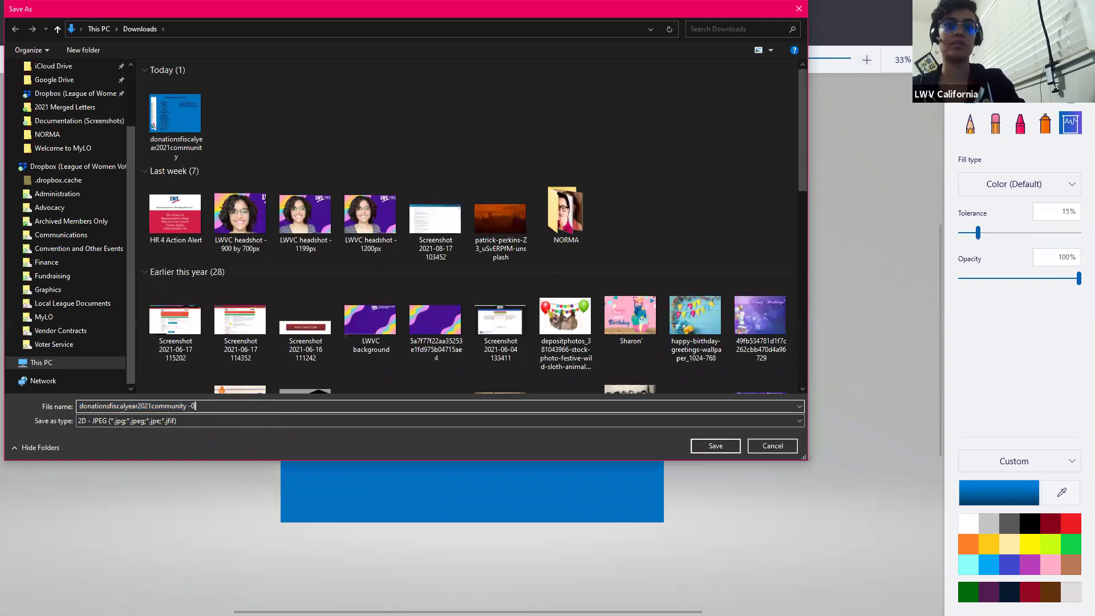
pyautogui.press('BackSpace')
pyautogui.write('new')
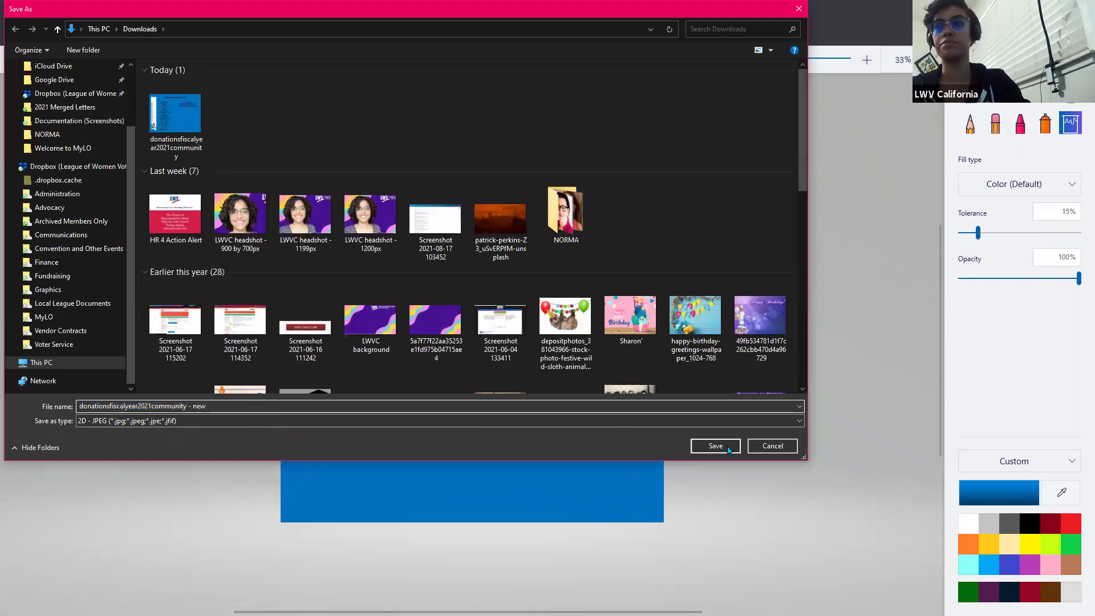
pyautogui.click(710, 447)
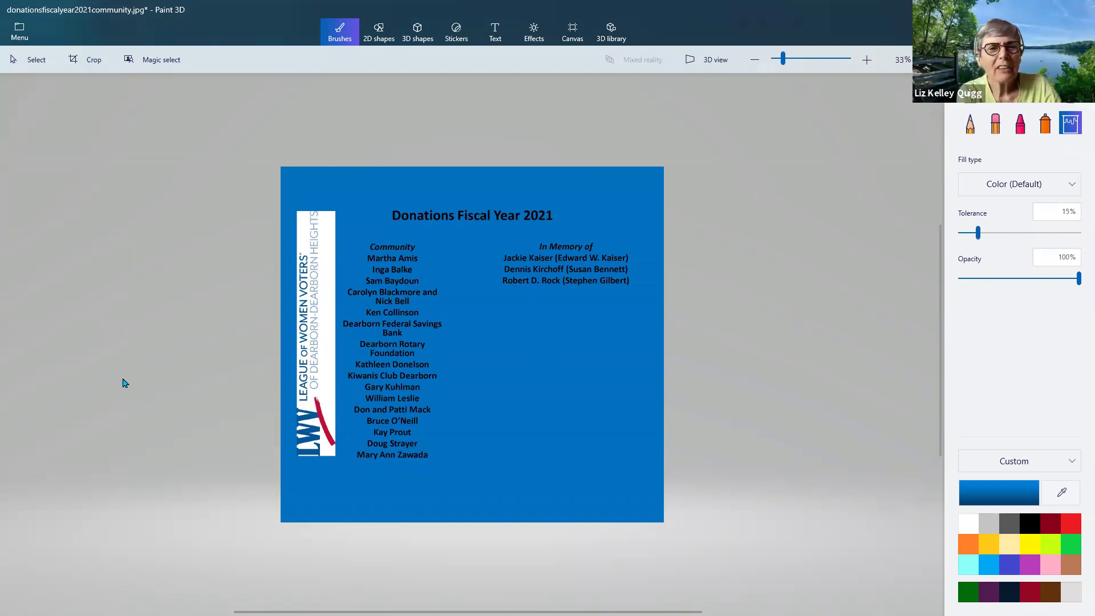
# Switch to the browser, go to the League site's file management page, and start adding a new file
pyautogui.hotkey('alt', 'Tab')
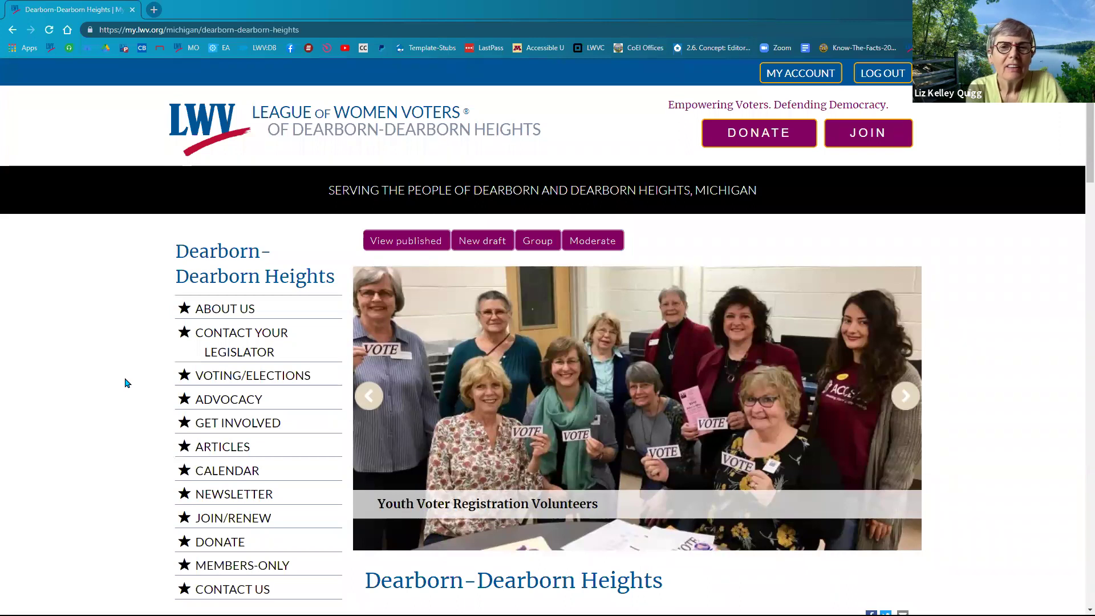
pyautogui.scroll(-5, 123, 384)
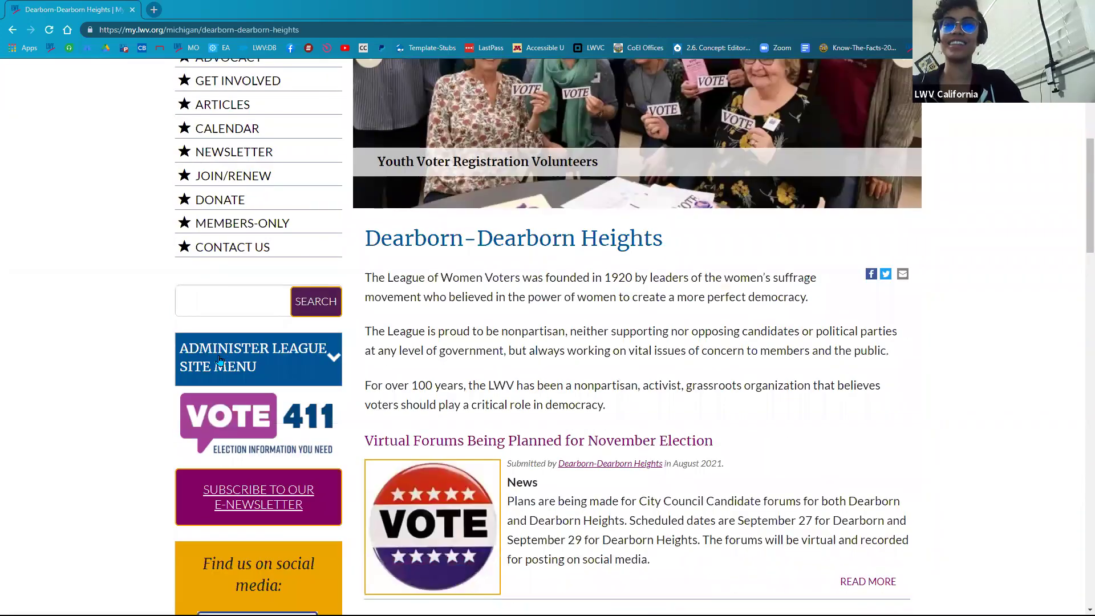
pyautogui.click(221, 365)
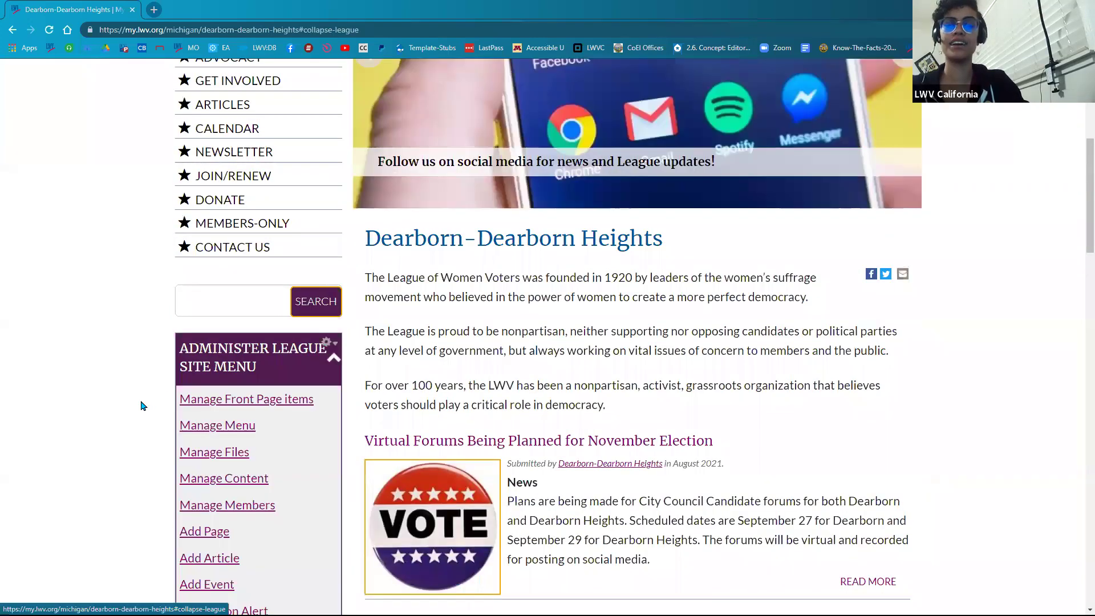
pyautogui.scroll(-2, 142, 406)
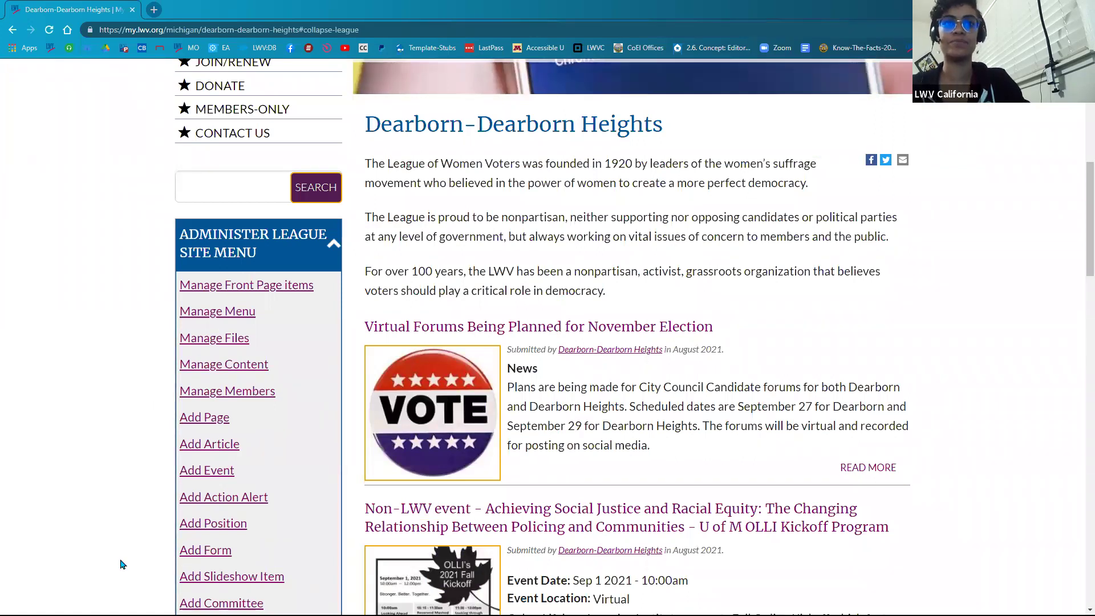
pyautogui.scroll(-1, 201, 530)
pyautogui.click(213, 282)
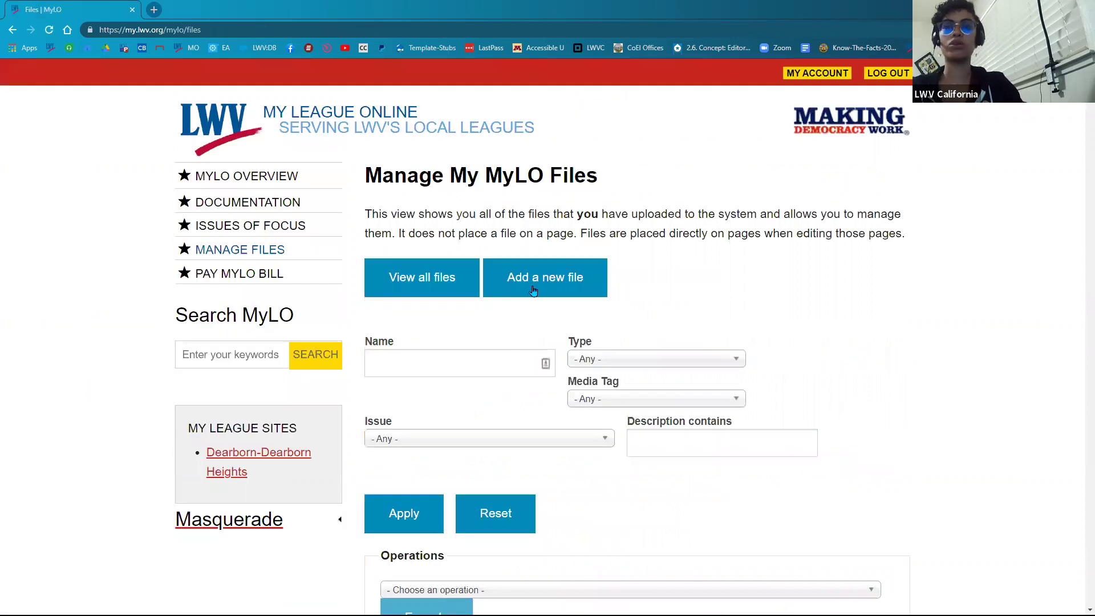
pyautogui.click(533, 291)
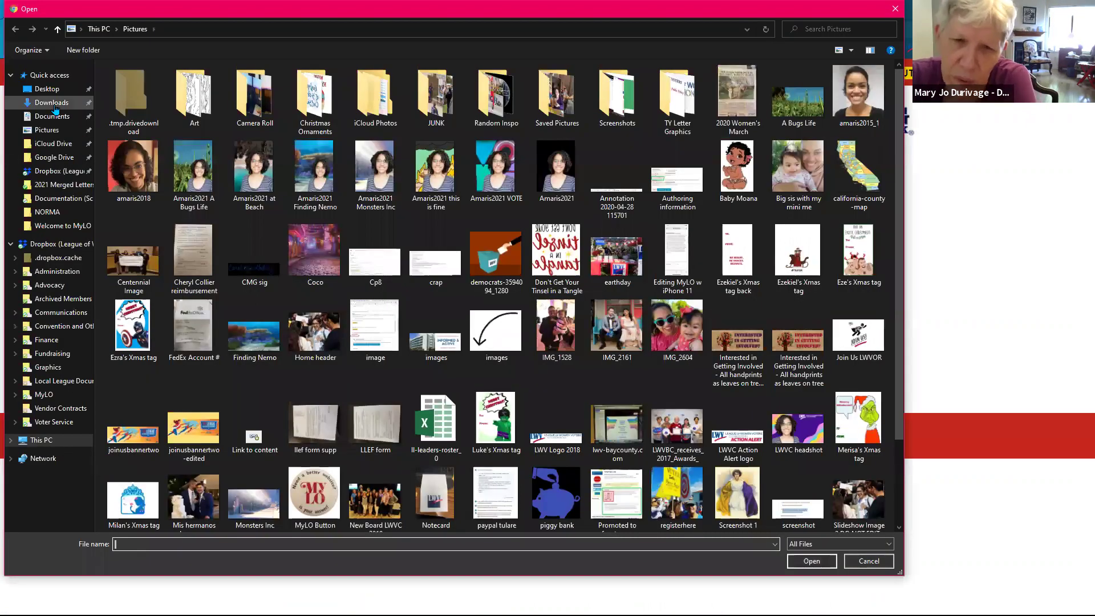
# Choose "donationsfiscalyear2021community - new" from Downloads as the file to upload and continue to its details form
pyautogui.click(51, 103)
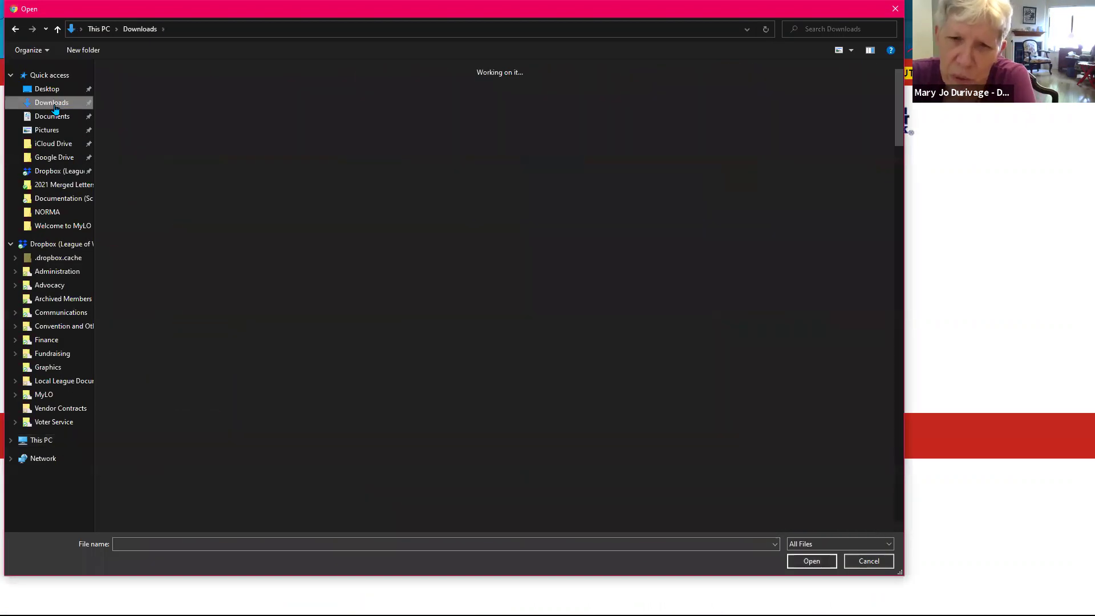
pyautogui.click(128, 120)
pyautogui.click(812, 562)
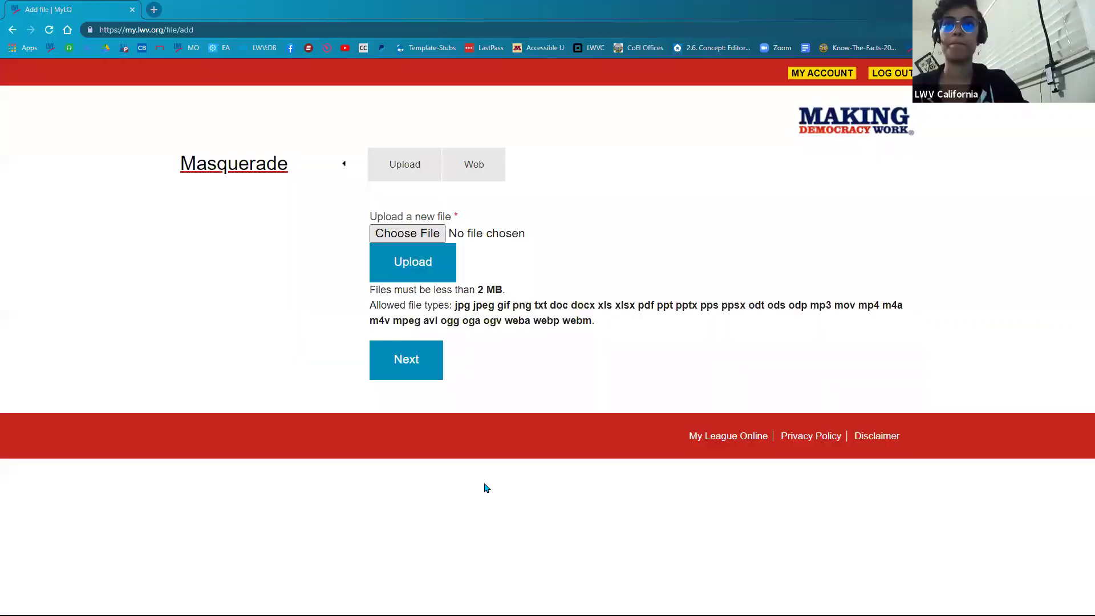
pyautogui.click(401, 366)
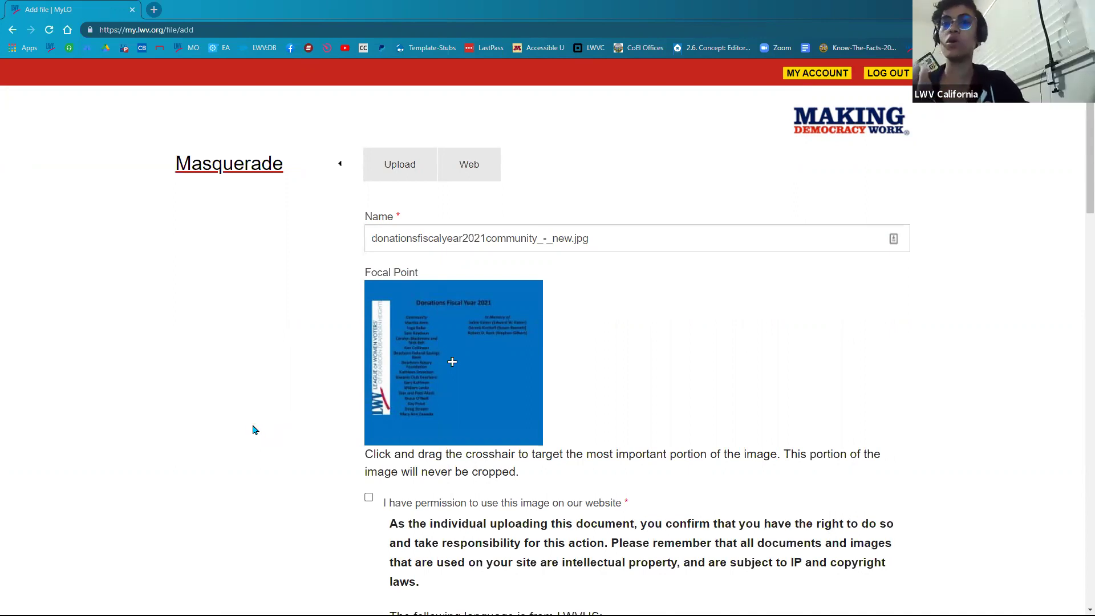
# Confirm permission to use the image on the website and restrict its media library use to the uploader only
pyautogui.press('space')
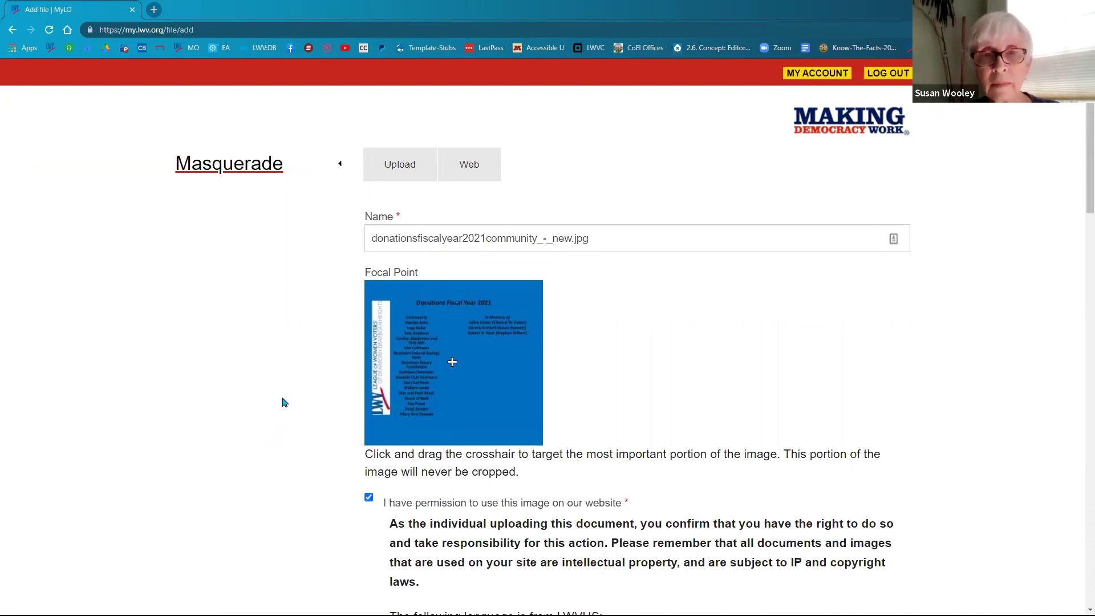
pyautogui.scroll(-5, 291, 417)
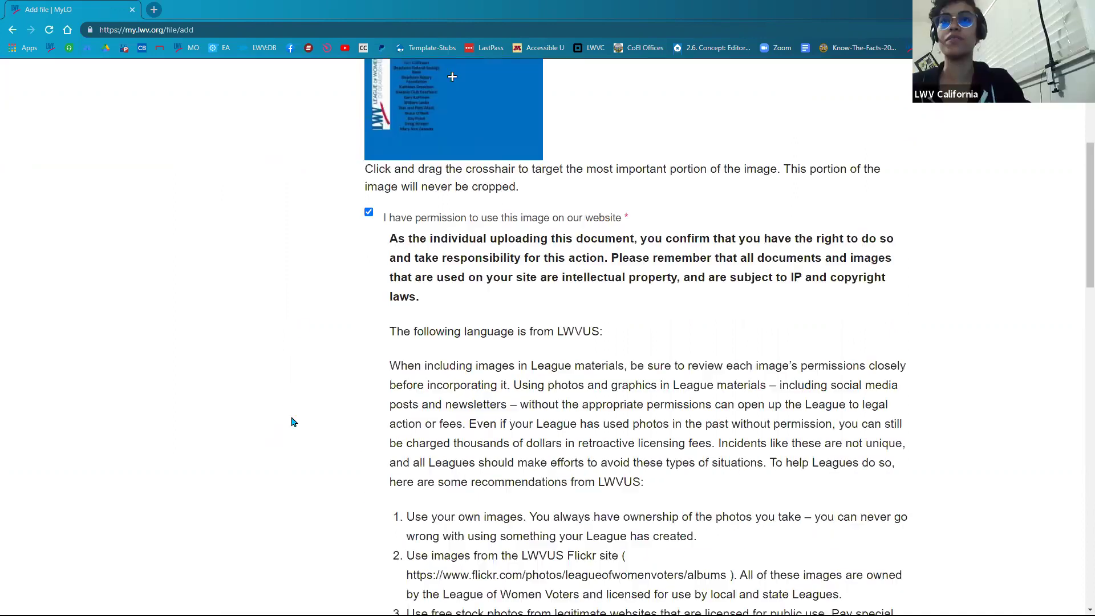
pyautogui.scroll(-1, 291, 420)
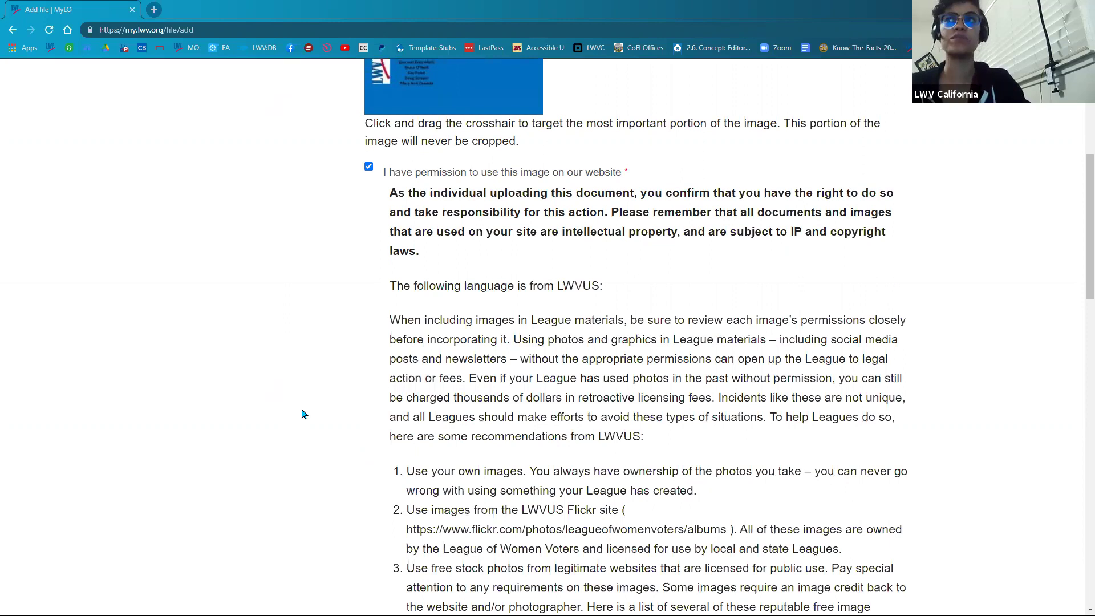
pyautogui.scroll(-8, 302, 414)
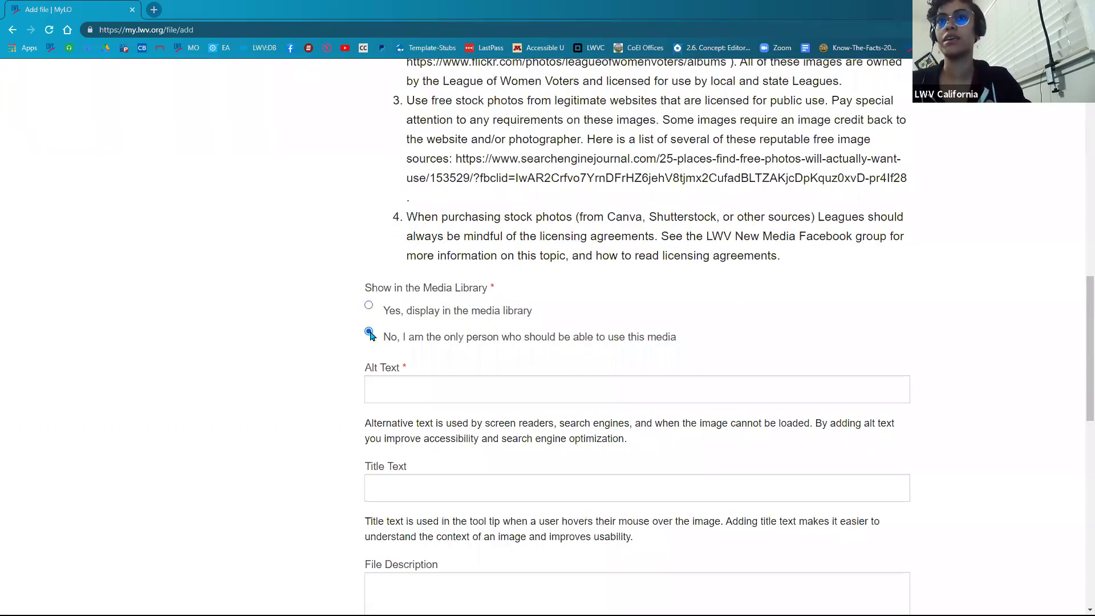
# Enter "donor thanking" as the uploaded image's alt text
pyautogui.click(392, 390)
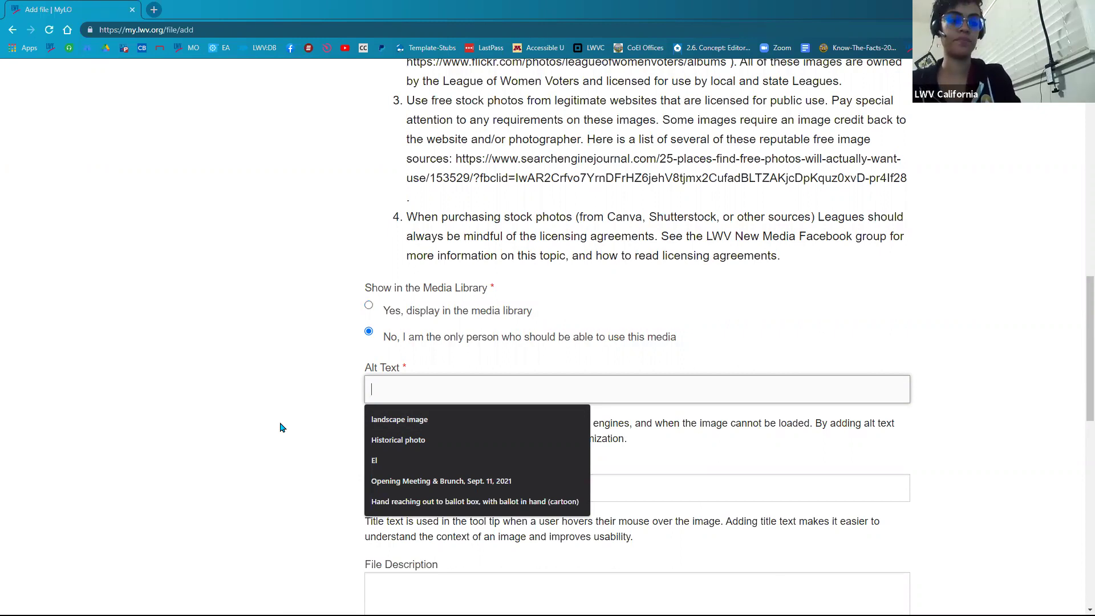
pyautogui.write('donor ')
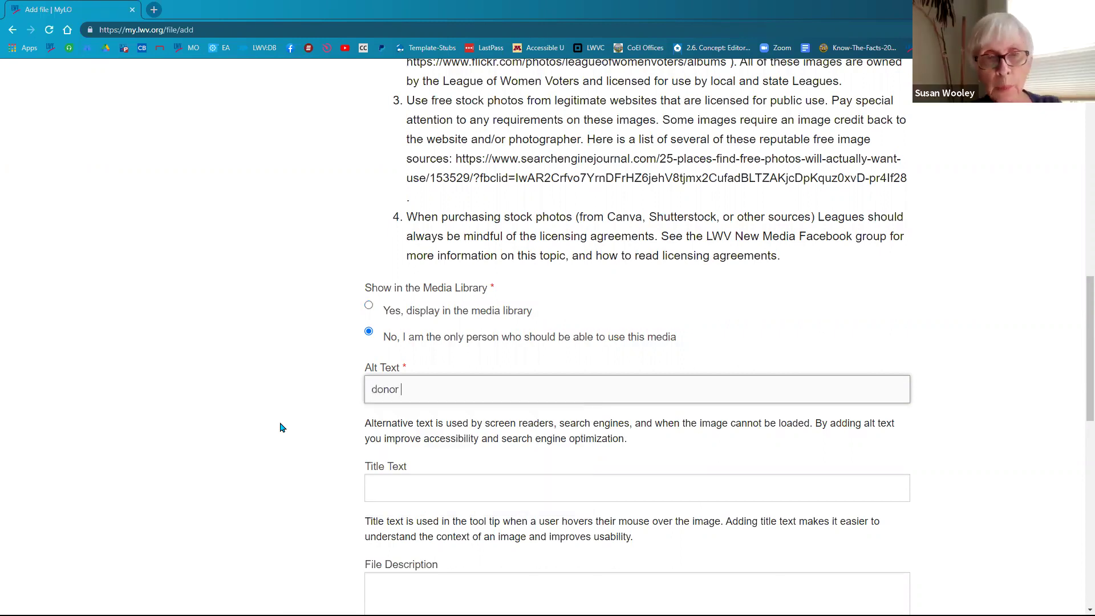
pyautogui.write('thanking')
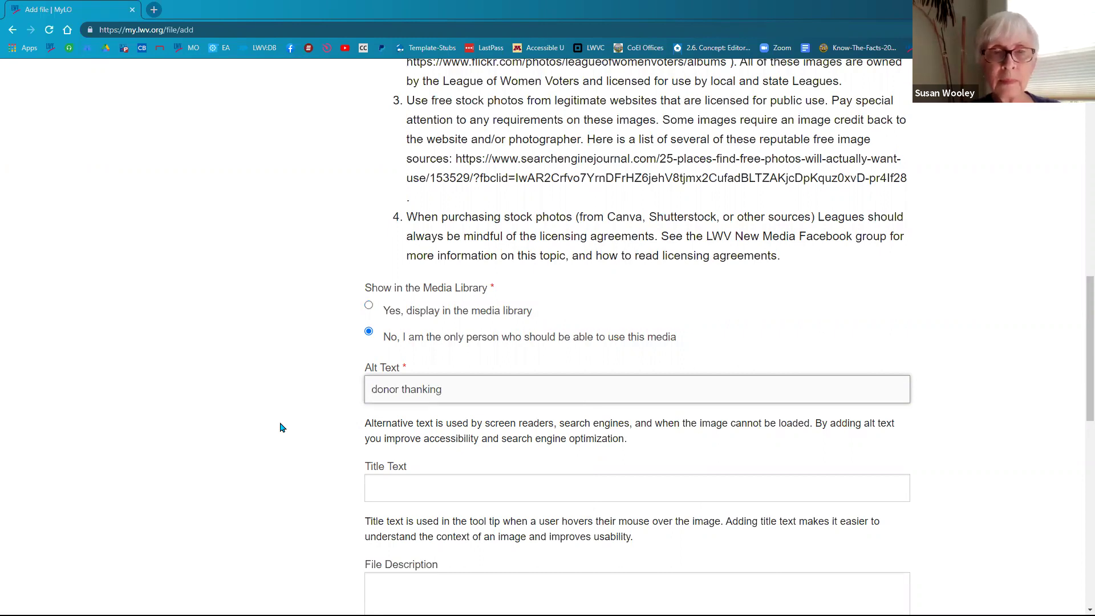
# Tag the uploaded file as Slideshow Image and save it
pyautogui.scroll(-4, 307, 481)
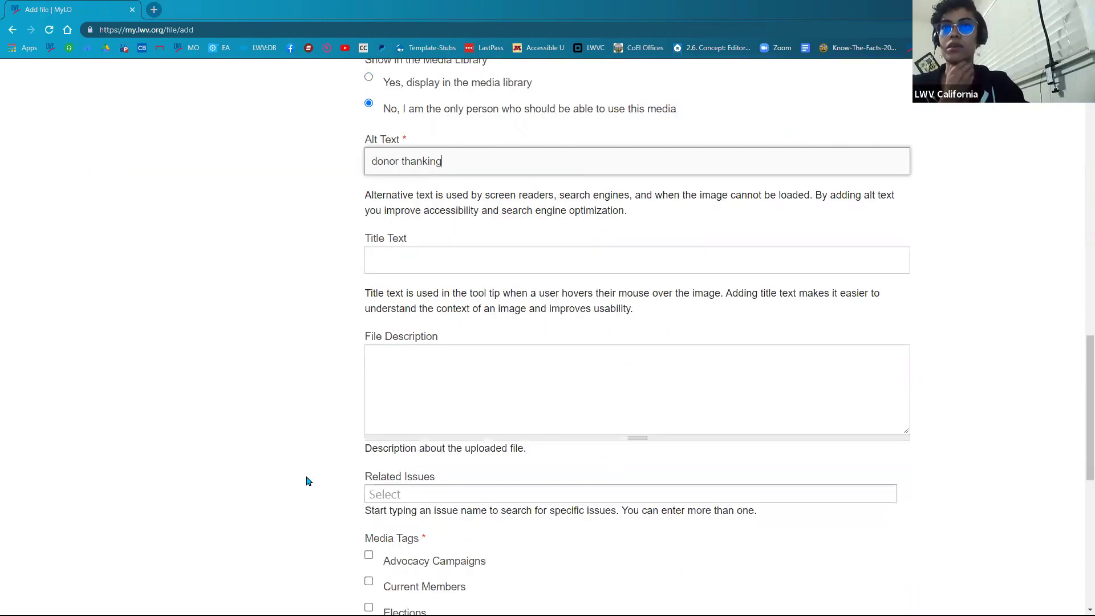
pyautogui.scroll(-3, 303, 513)
pyautogui.scroll(-4, 297, 522)
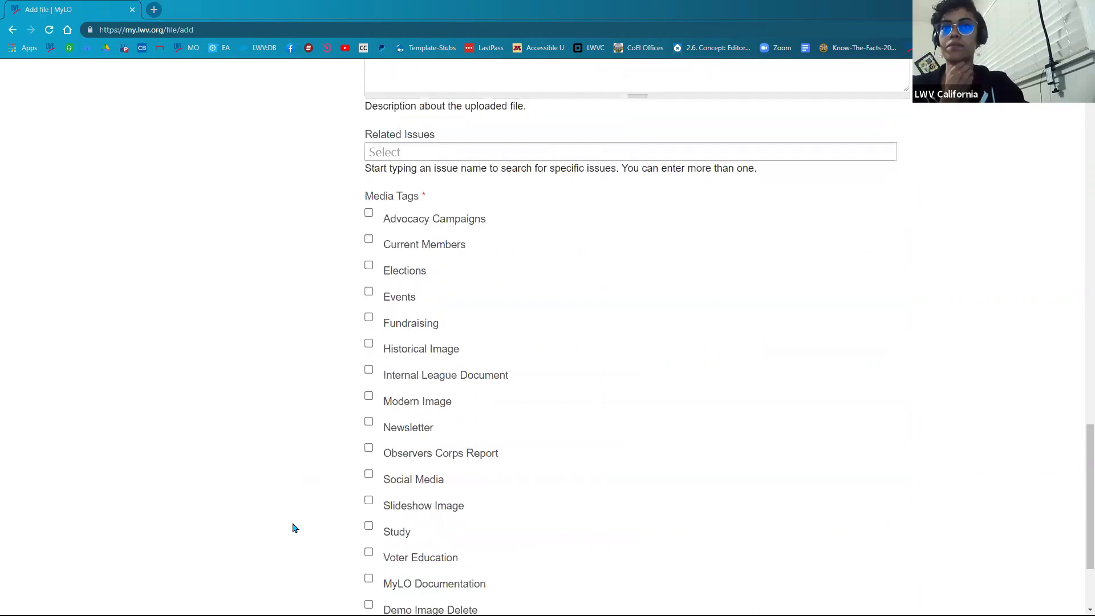
pyautogui.scroll(-3, 306, 531)
pyautogui.click(502, 516)
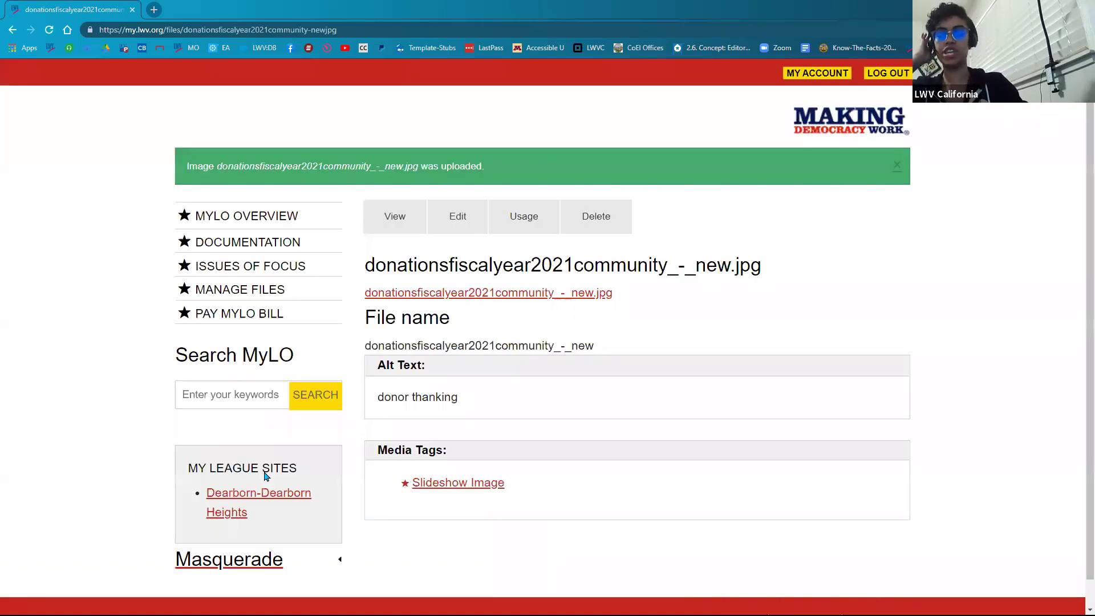
# Return to the Dearborn-Dearborn Heights site and open its Manage Content page from the administration links
pyautogui.click(237, 500)
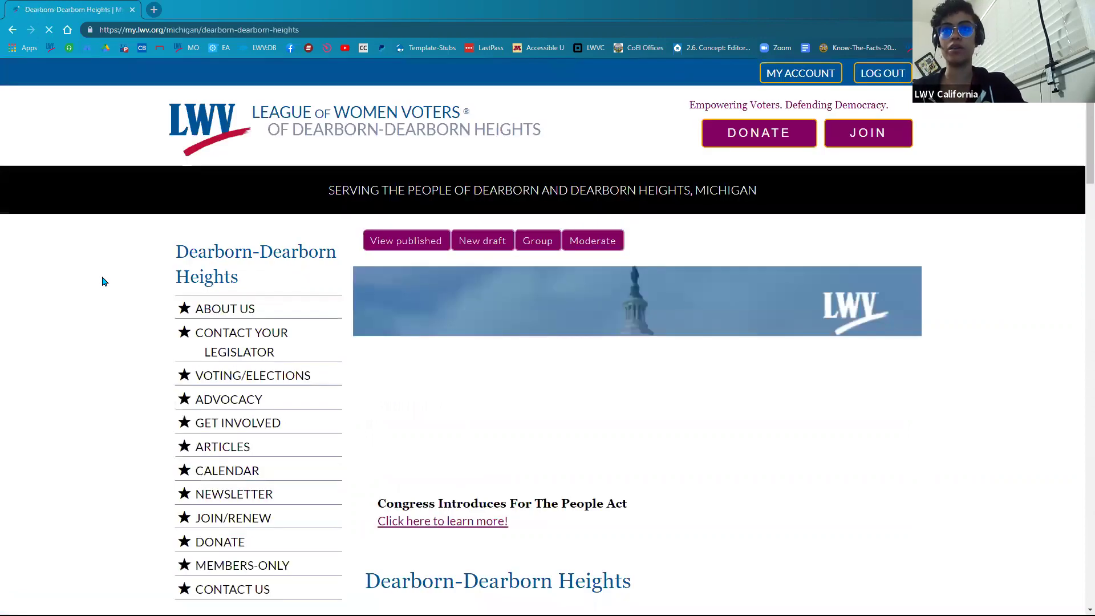
pyautogui.scroll(-2, 212, 285)
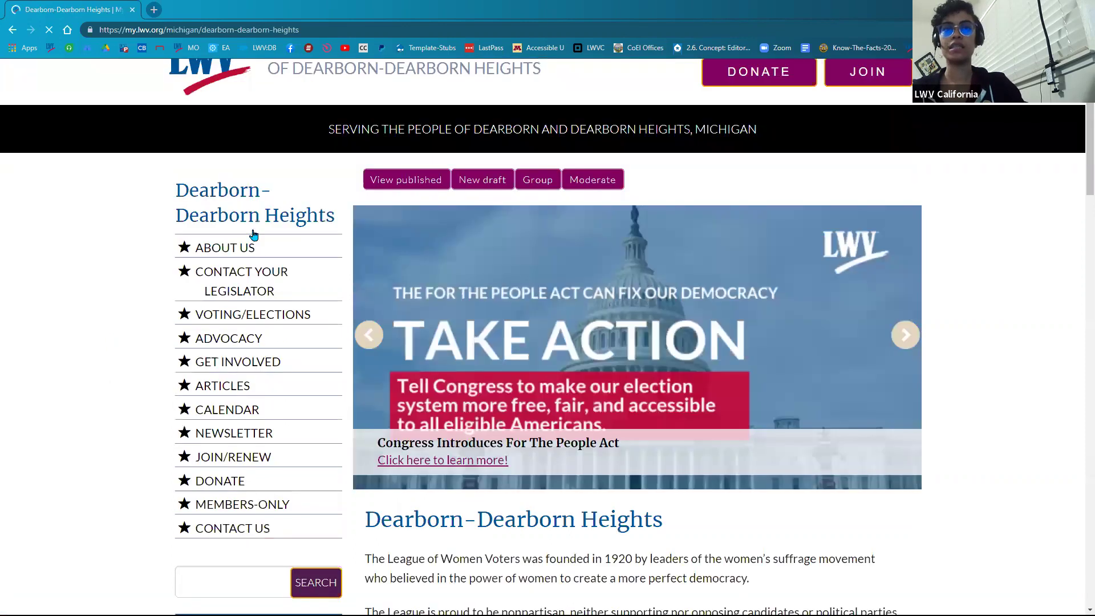
pyautogui.scroll(-7, 251, 237)
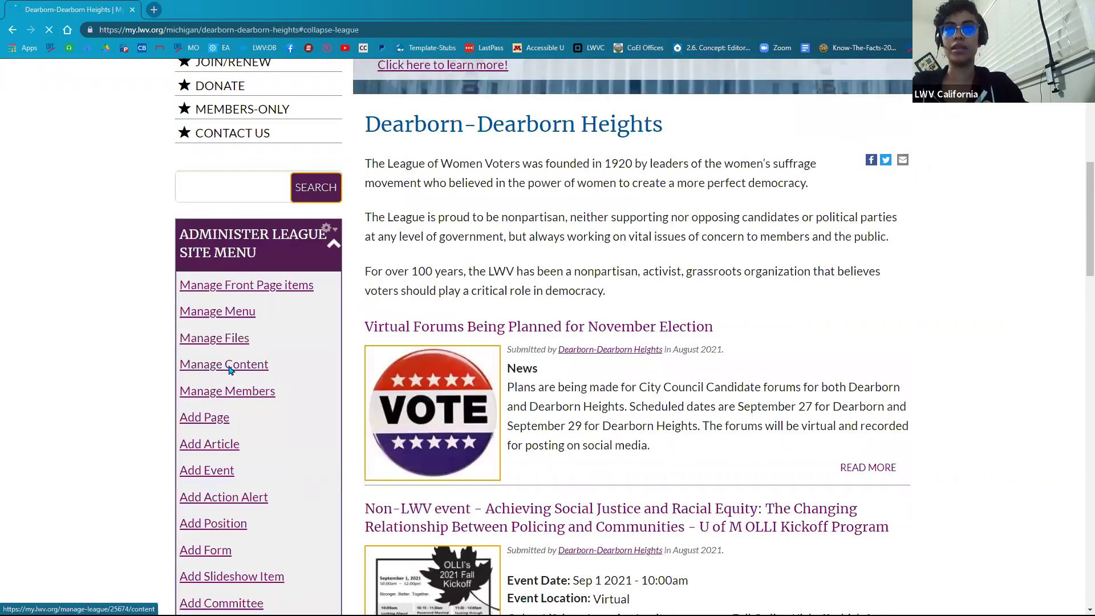
pyautogui.click(225, 367)
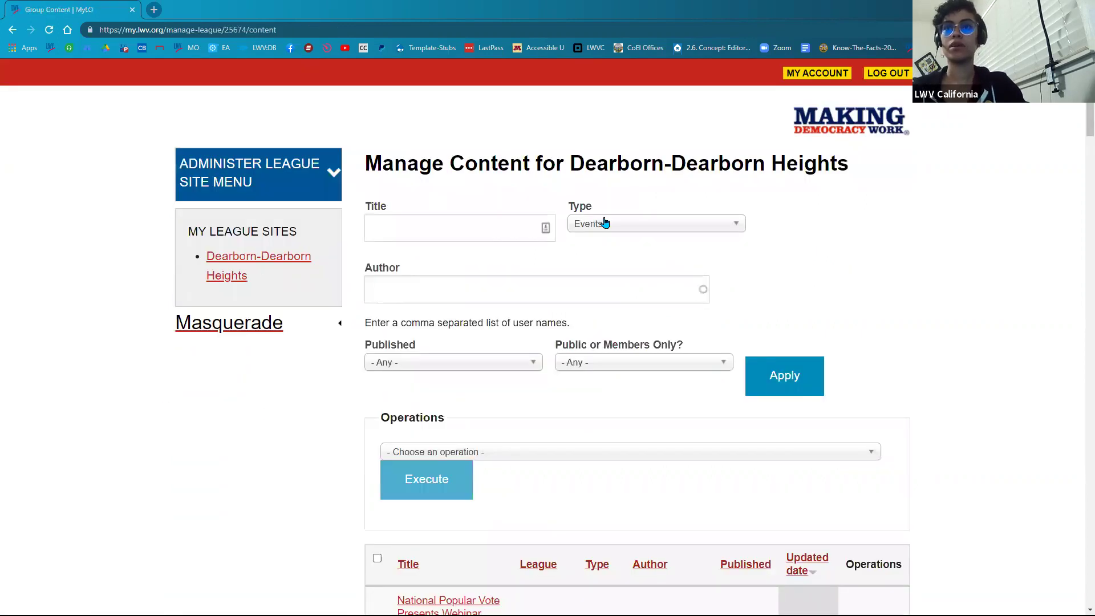
# Filter the content list to the type Slideshow Item (League Specific)
pyautogui.click(606, 227)
pyautogui.scroll(-5, 659, 334)
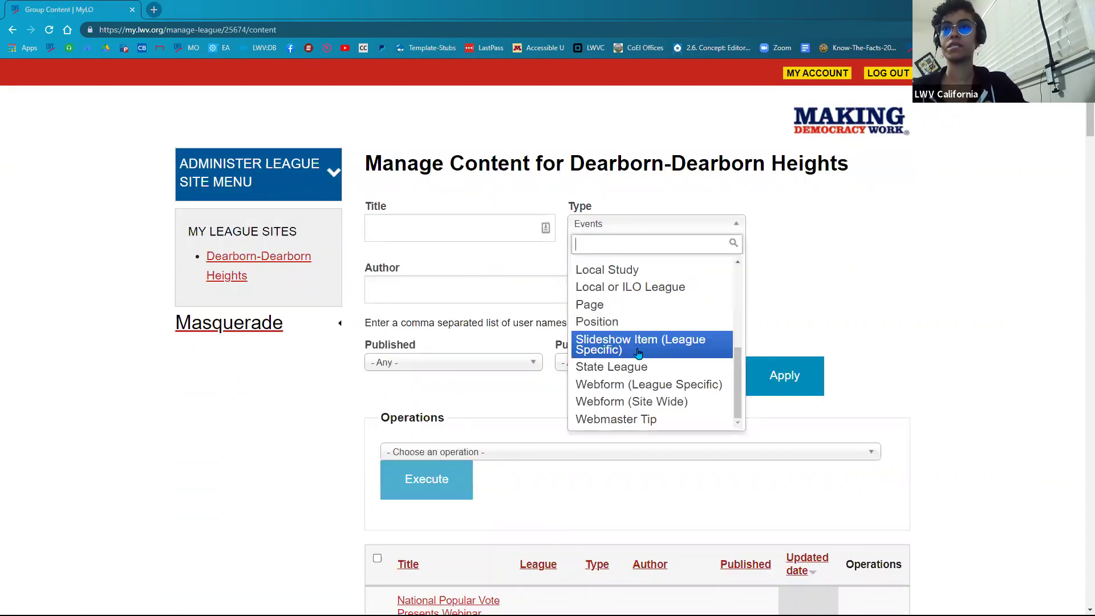
pyautogui.click(812, 393)
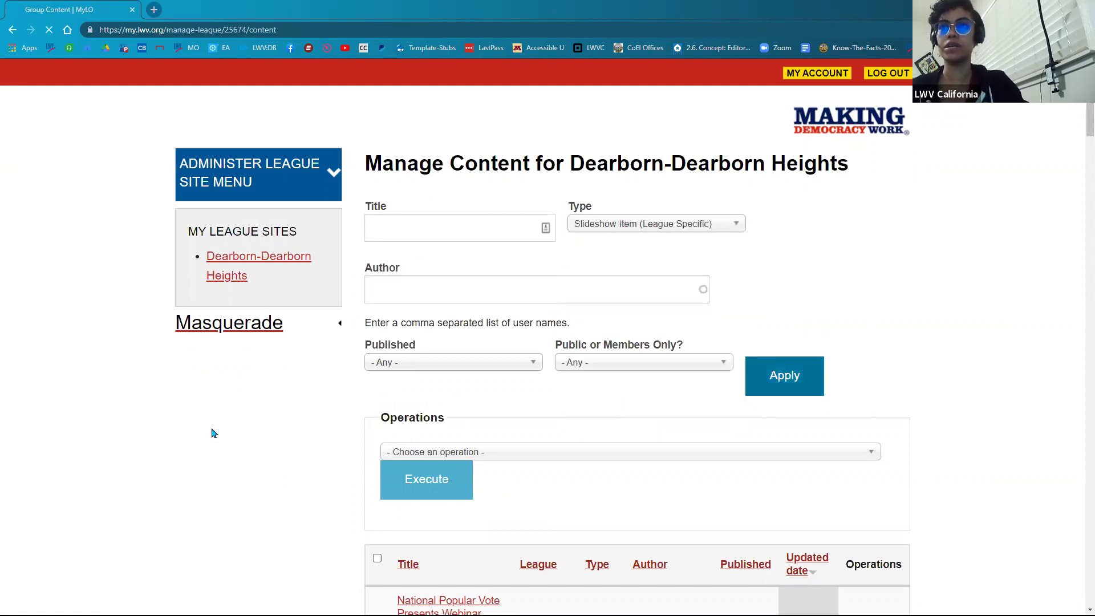
# Open the most recently updated Donations FY 2021 slideshow item in a new tab and examine its image
pyautogui.scroll(-1, 220, 435)
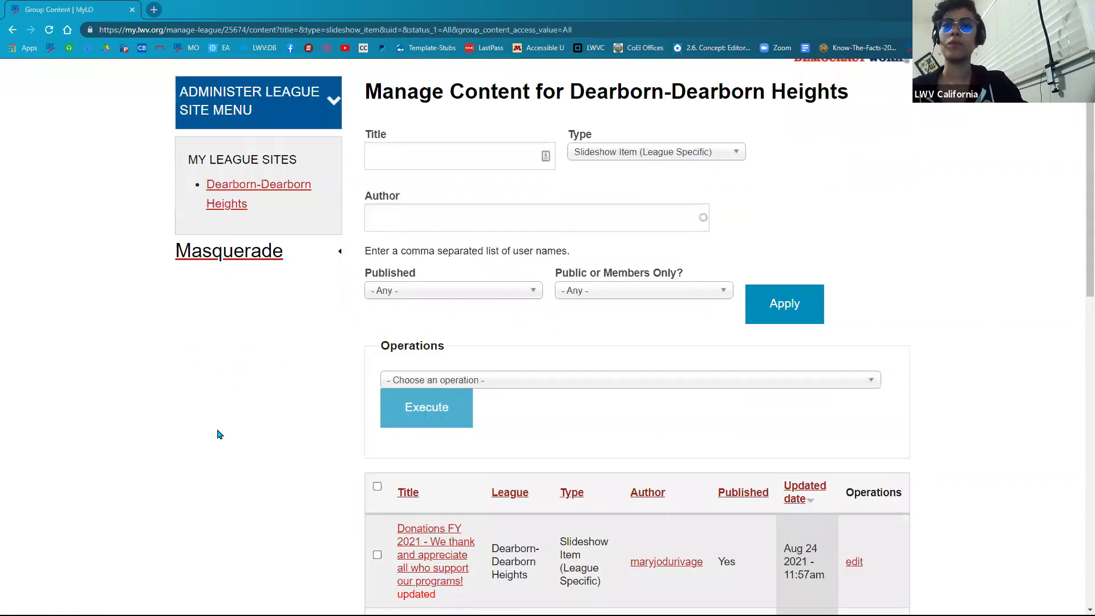
pyautogui.scroll(-3, 220, 434)
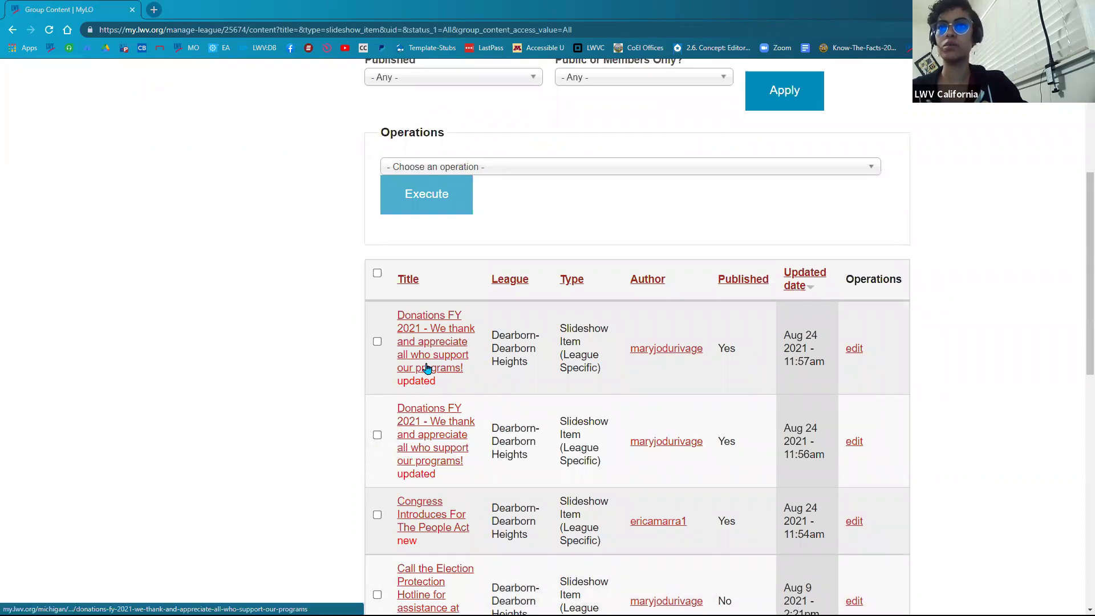
pyautogui.rightClick(452, 345)
pyautogui.press('t')
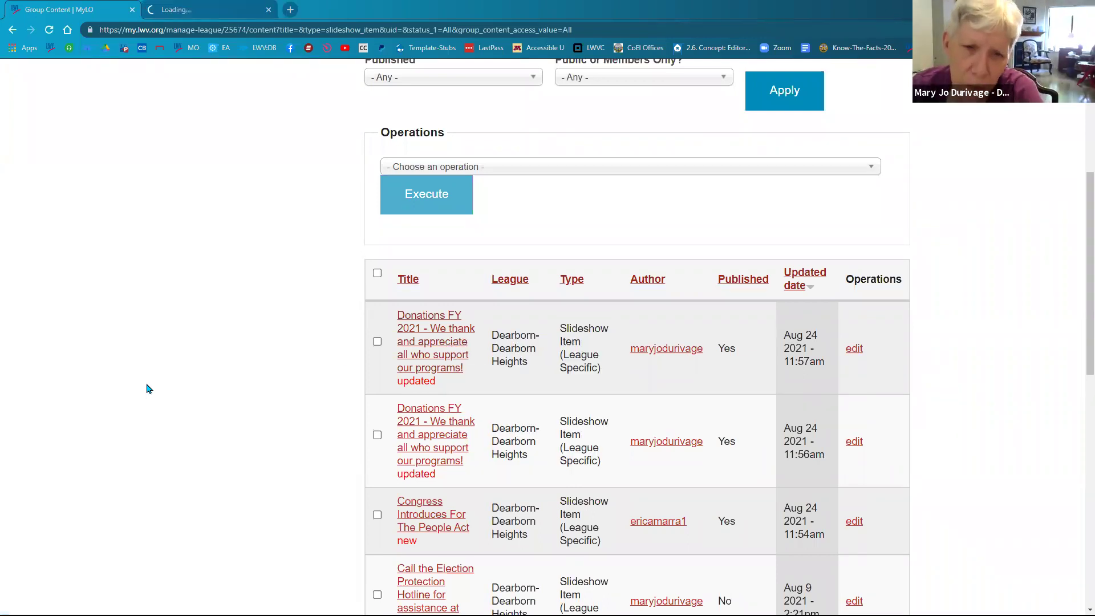
pyautogui.click(222, 10)
pyautogui.scroll(-5, 423, 455)
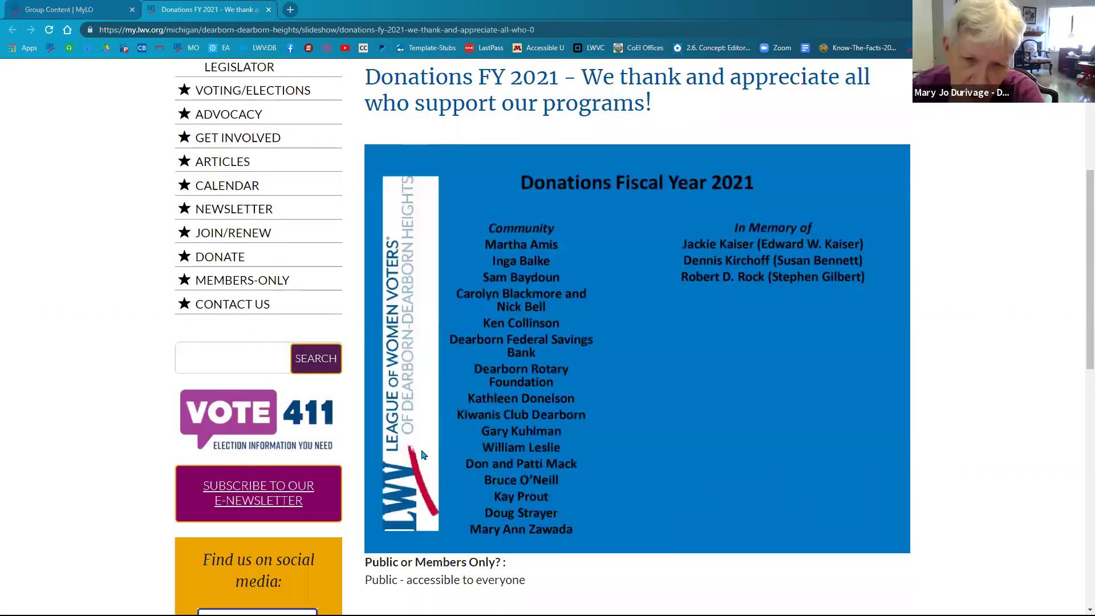
# Start a new draft of the Donations FY 2021 slideshow item and examine its current image's file and focal point settings
pyautogui.scroll(4, 478, 189)
pyautogui.click(478, 188)
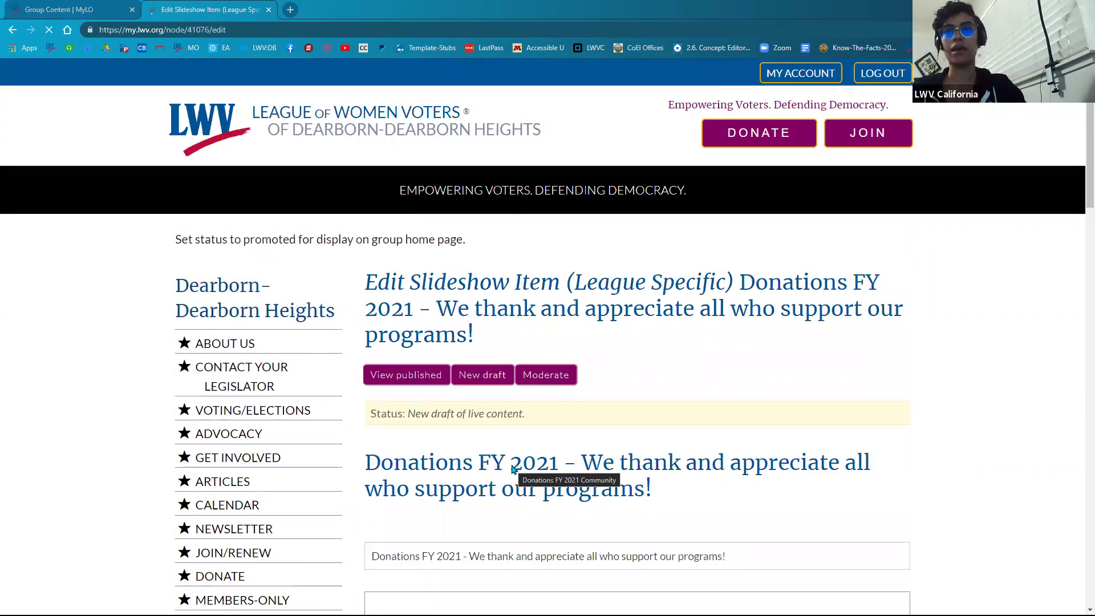
pyautogui.scroll(-8, 549, 440)
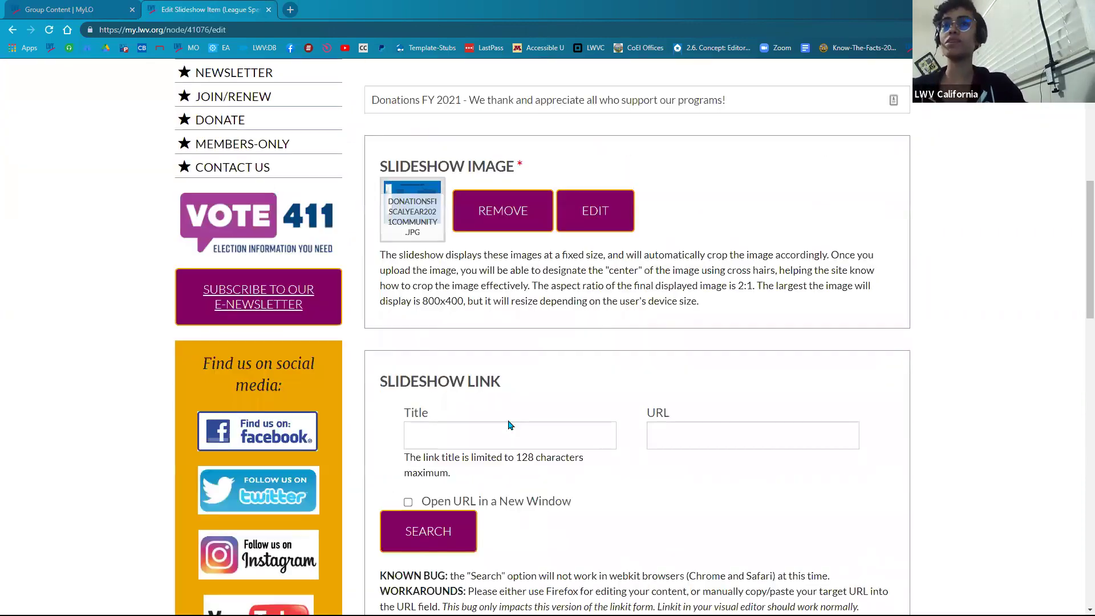
pyautogui.scroll(1, 525, 292)
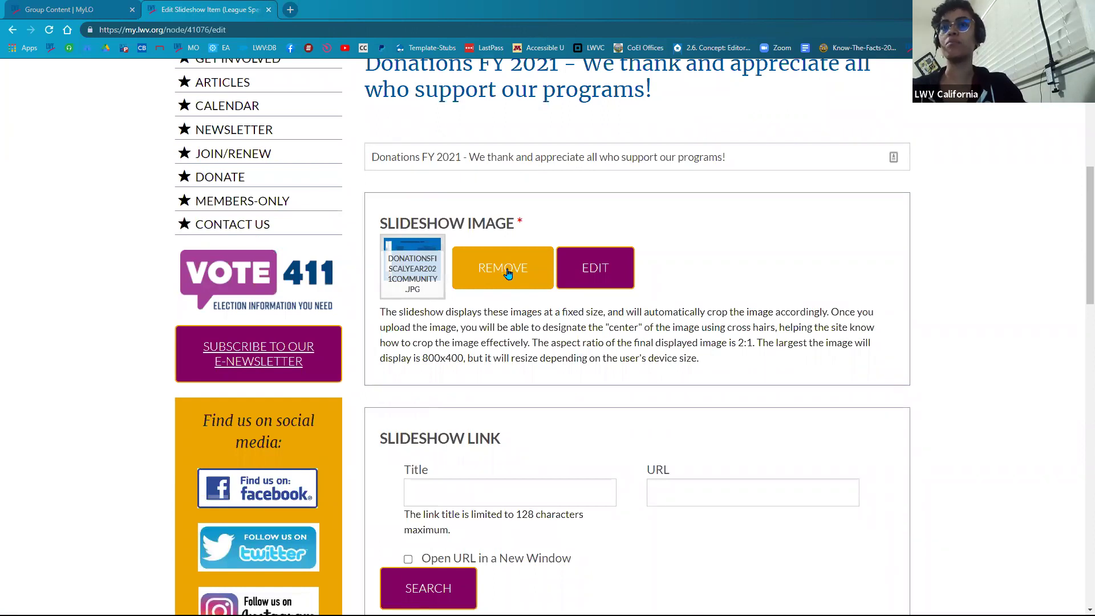
pyautogui.click(597, 282)
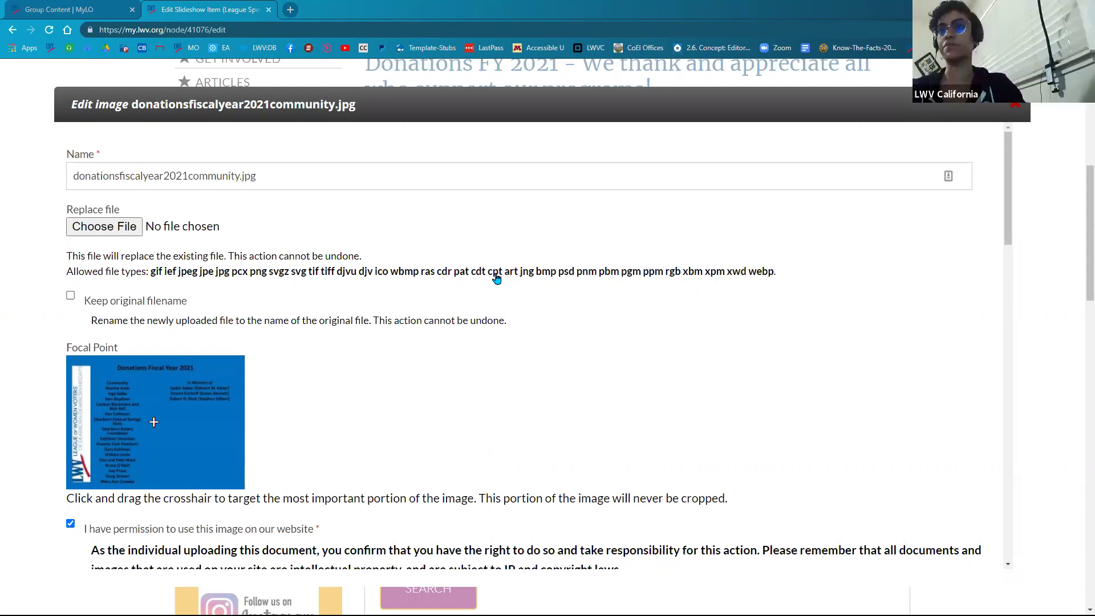
pyautogui.press('Escape')
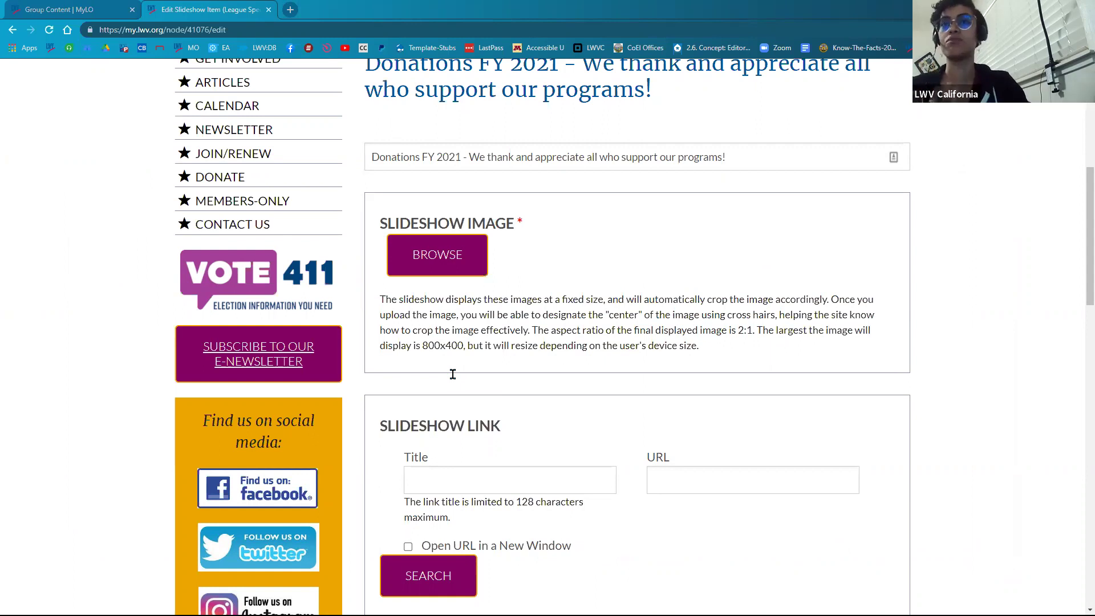
# Replace the slideshow image with donationsfiscalyear2021community_-_new.jpg from the account's own uploaded files
pyautogui.click(437, 272)
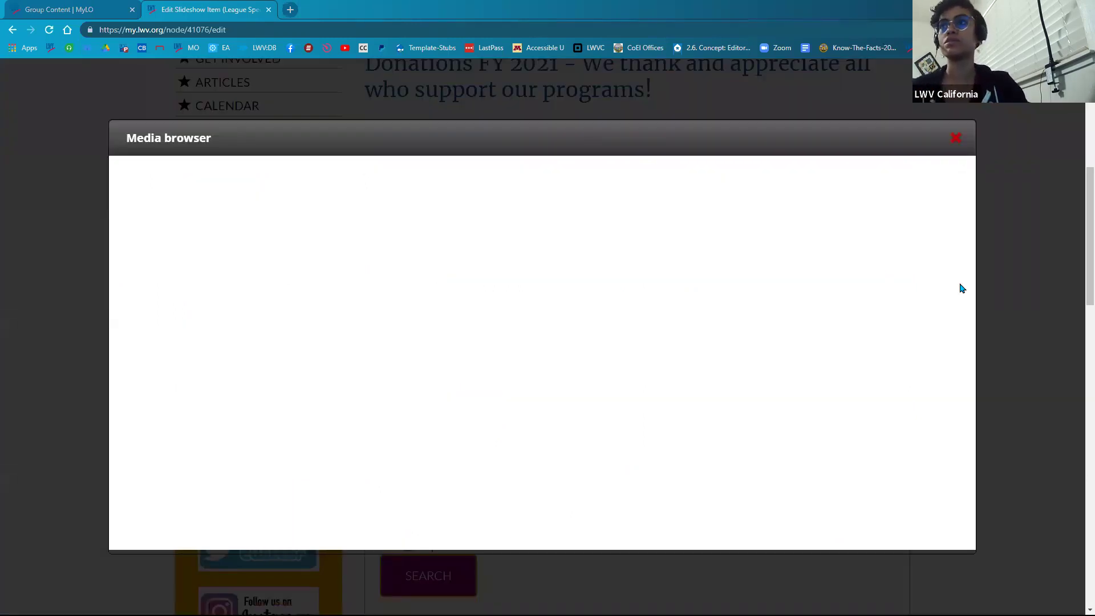
pyautogui.click(860, 180)
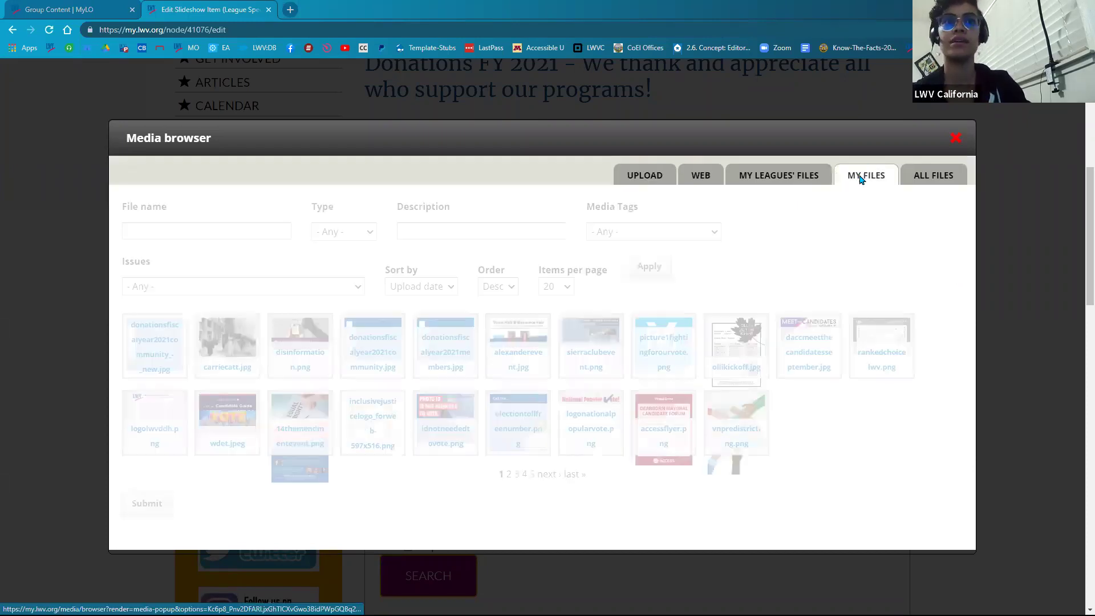
pyautogui.click(146, 504)
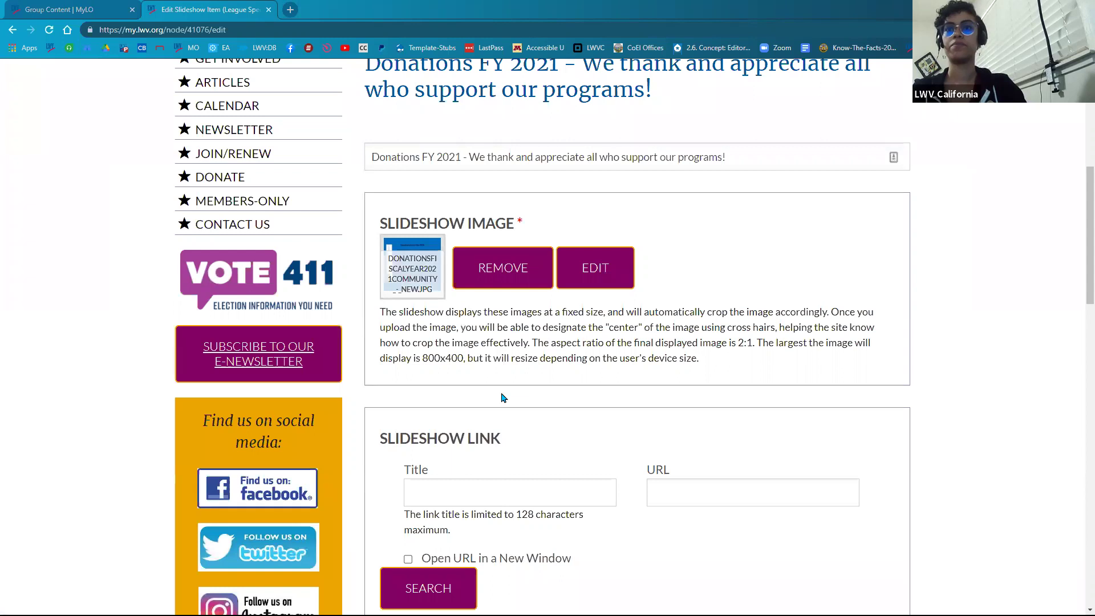
# Set the slideshow item's moderation state to Published and save it
pyautogui.scroll(-5, 503, 398)
pyautogui.scroll(-10, 300, 409)
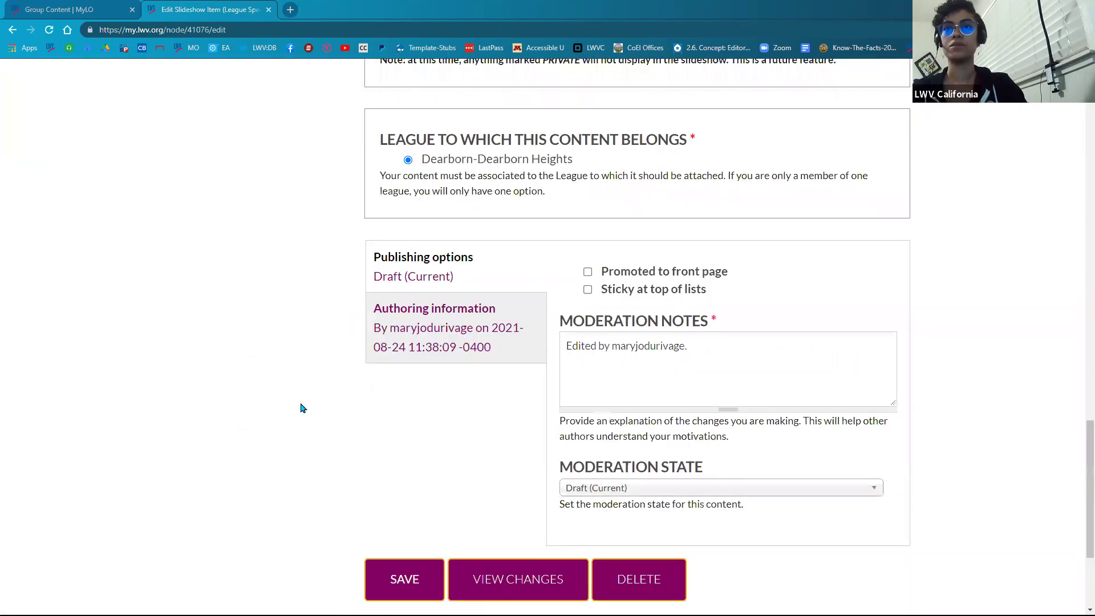
pyautogui.click(616, 492)
pyautogui.click(586, 549)
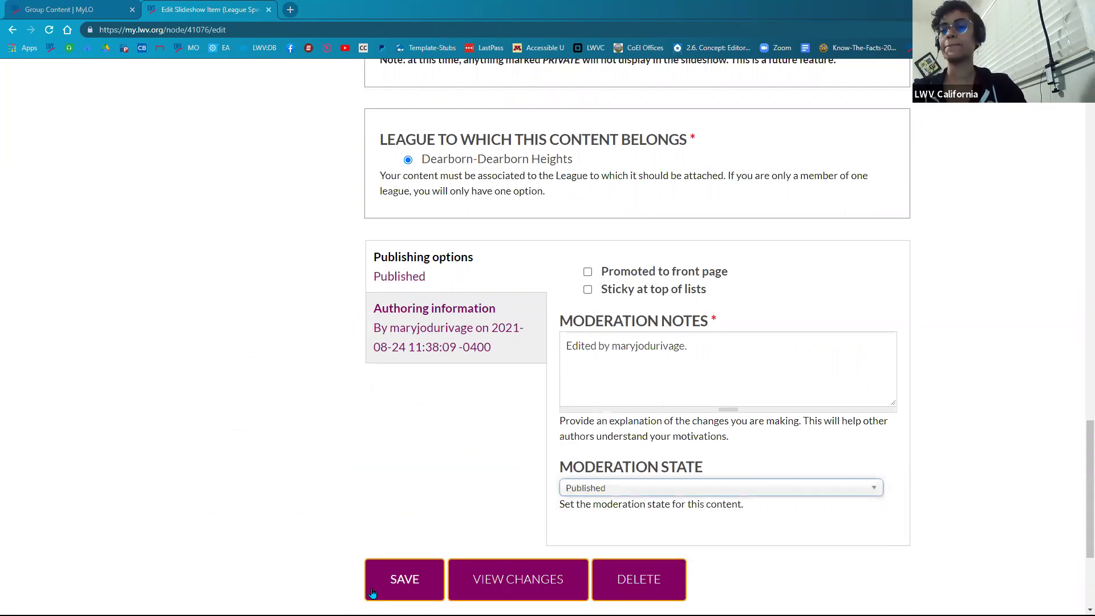
pyautogui.click(395, 583)
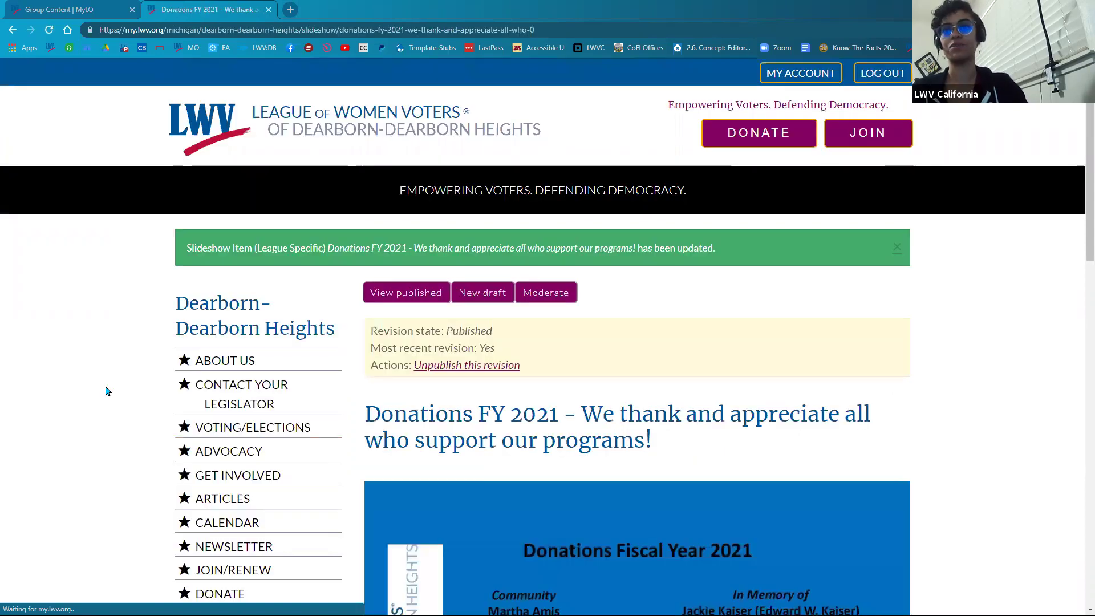
# Examine the image on the saved item's page and the cropping of the donations slides in the home page slideshow
pyautogui.scroll(-8, 106, 391)
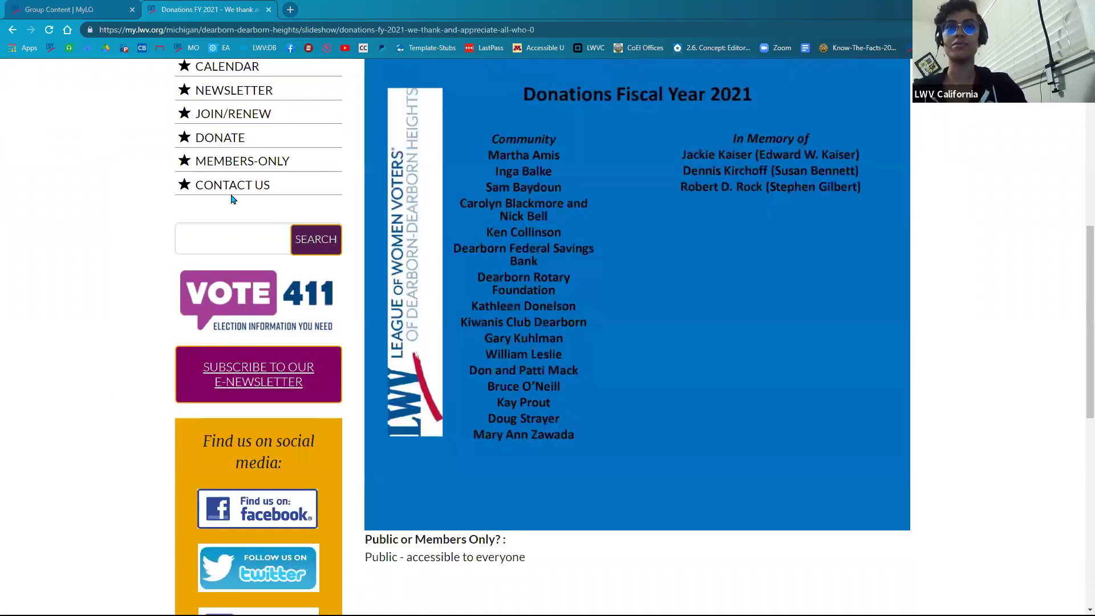
pyautogui.scroll(6, 228, 433)
pyautogui.click(227, 432)
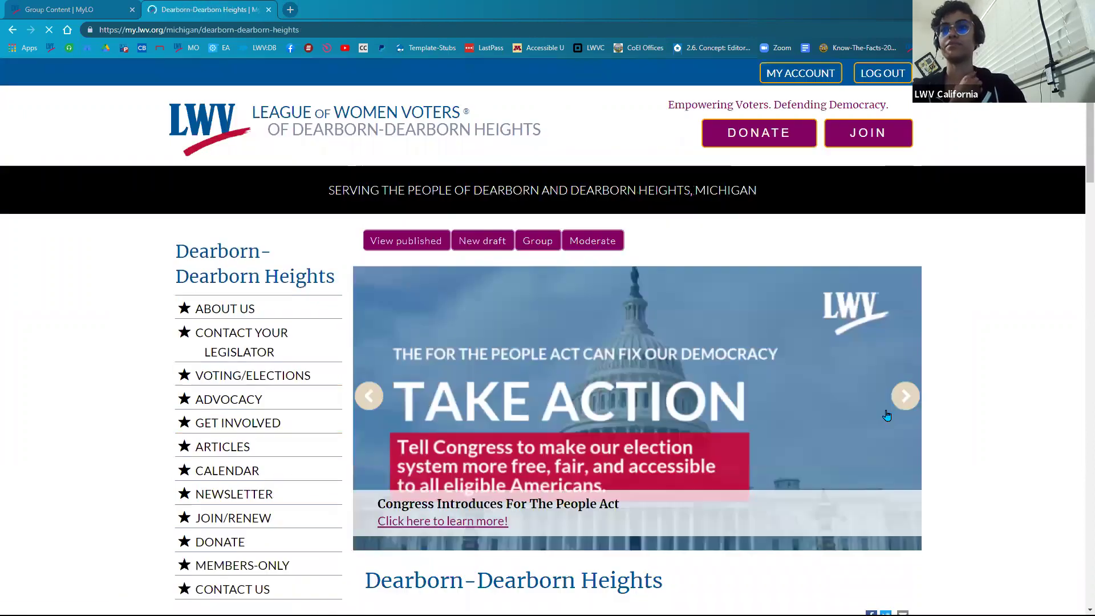
pyautogui.click(904, 403)
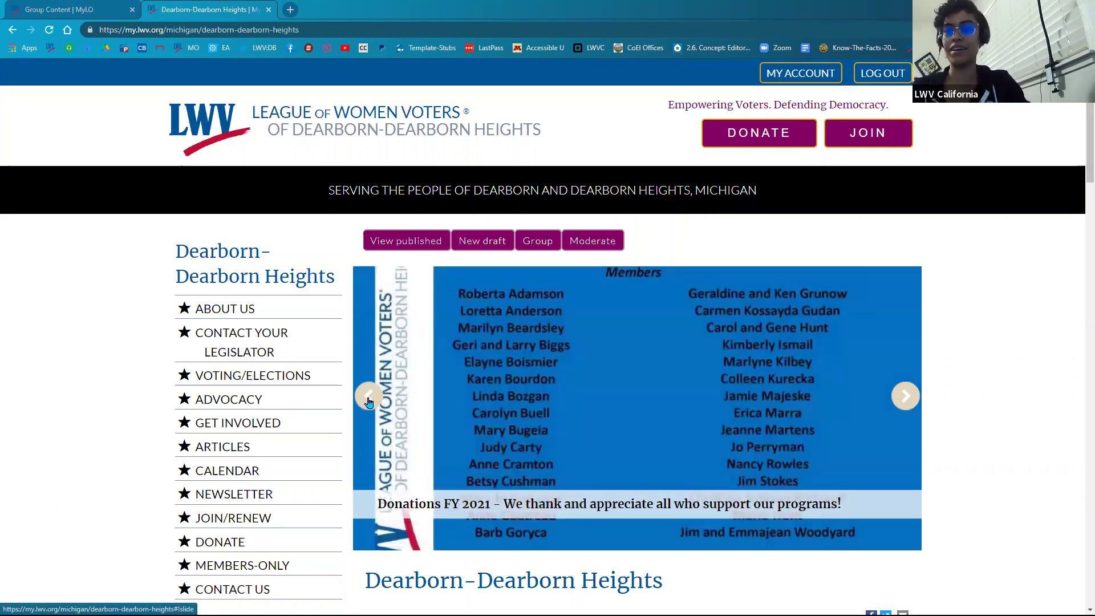
pyautogui.click(368, 402)
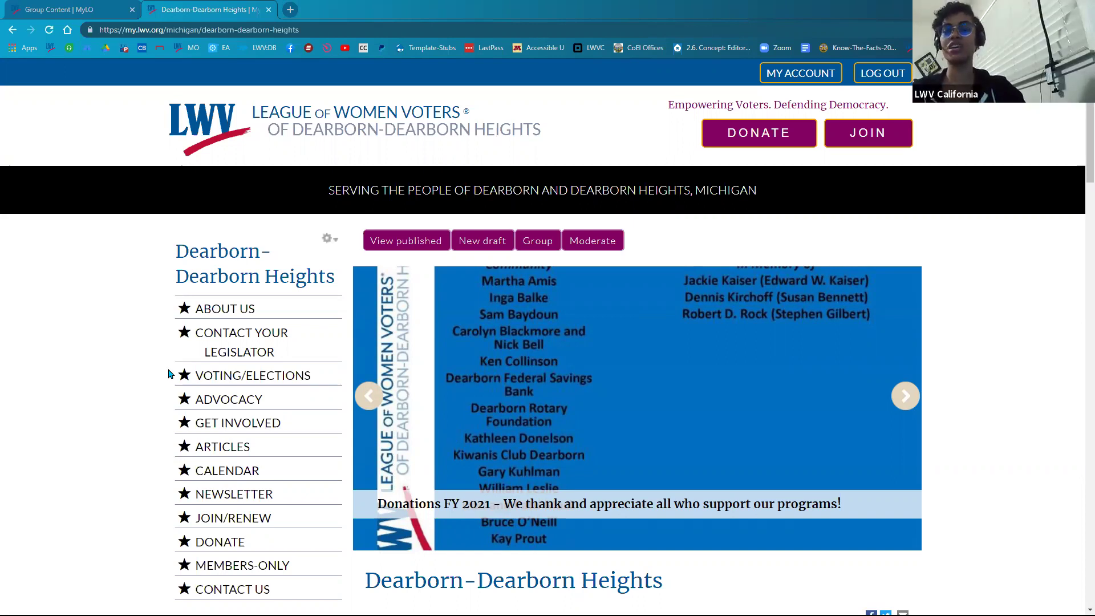
# Open the site's Manage Content page and edit the most recently updated Donations FY 2021 slideshow item
pyautogui.scroll(-5, 129, 404)
pyautogui.scroll(-2, 128, 404)
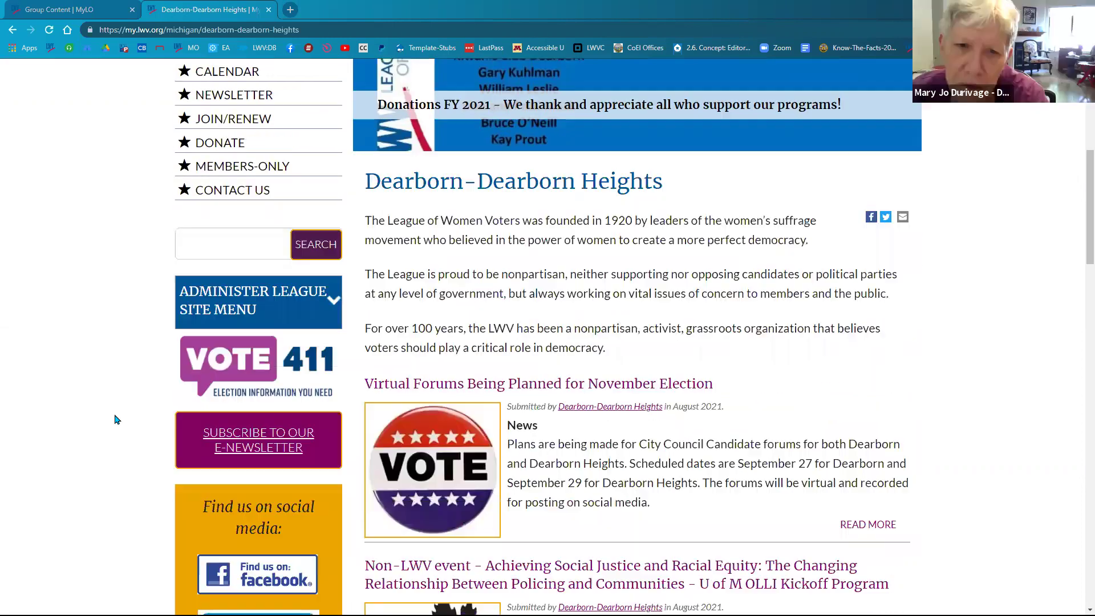
pyautogui.click(212, 320)
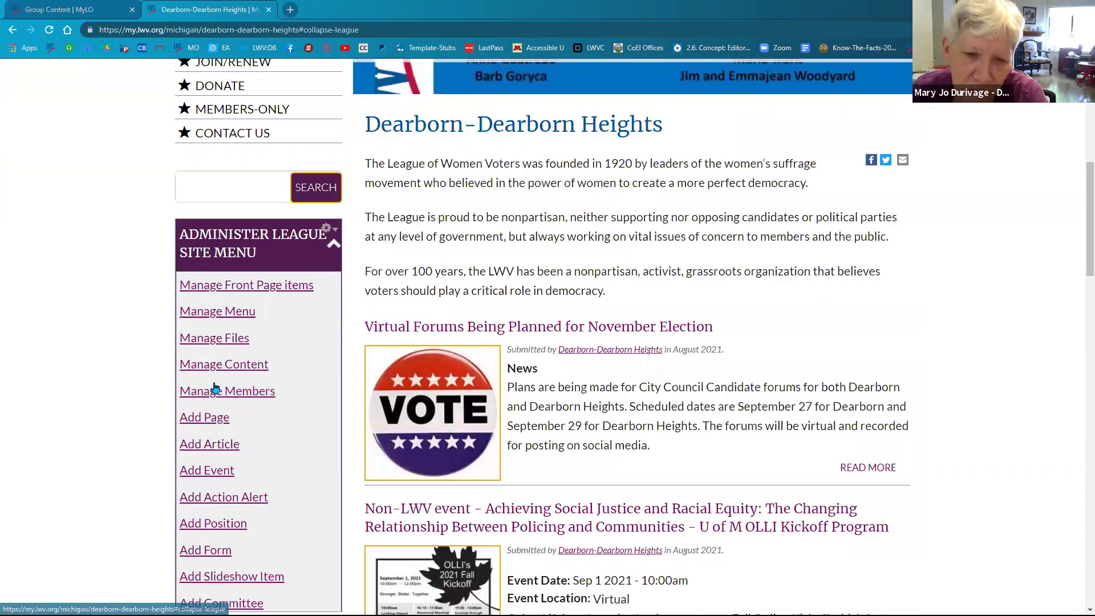
pyautogui.click(209, 371)
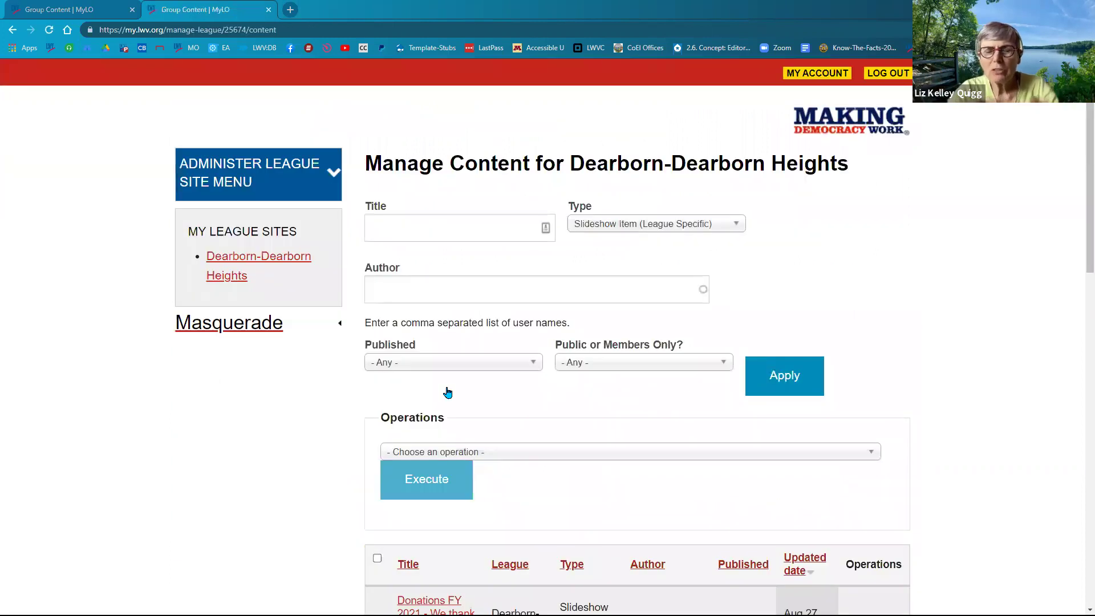
pyautogui.scroll(-4, 866, 401)
pyautogui.click(856, 401)
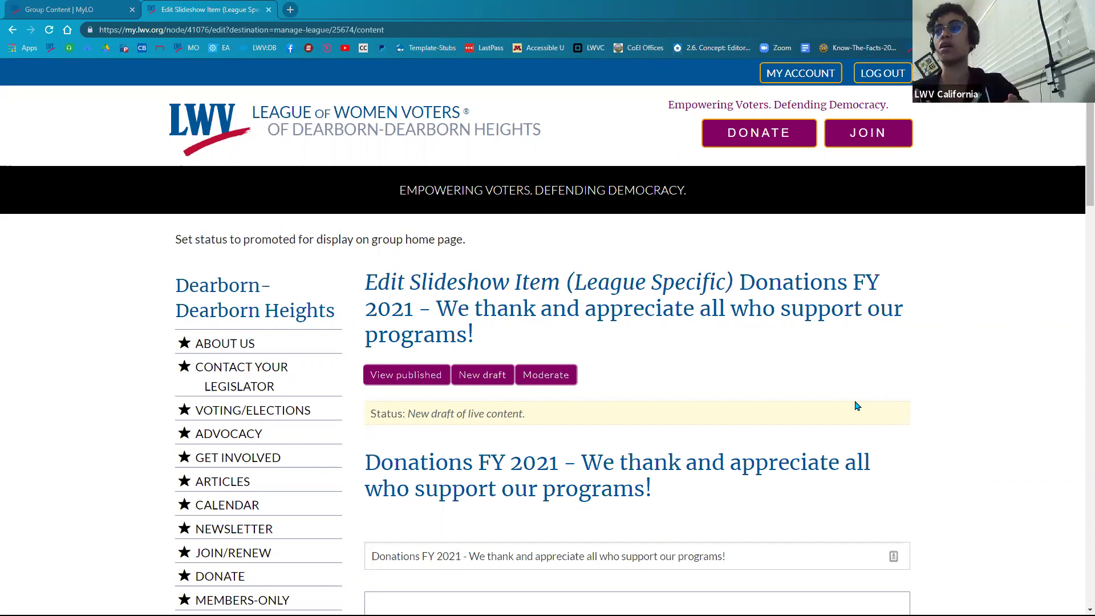
# Replace the slideshow image with the earlier donationsfiscalyear2021community.jpg from the account's own uploaded files
pyautogui.scroll(-6, 692, 460)
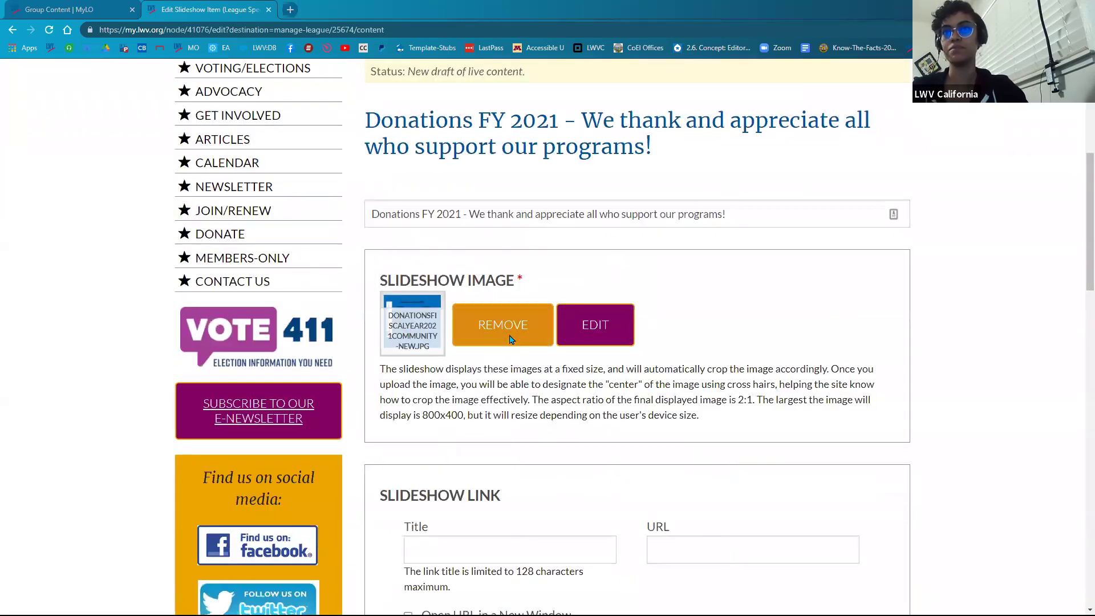
pyautogui.click(506, 343)
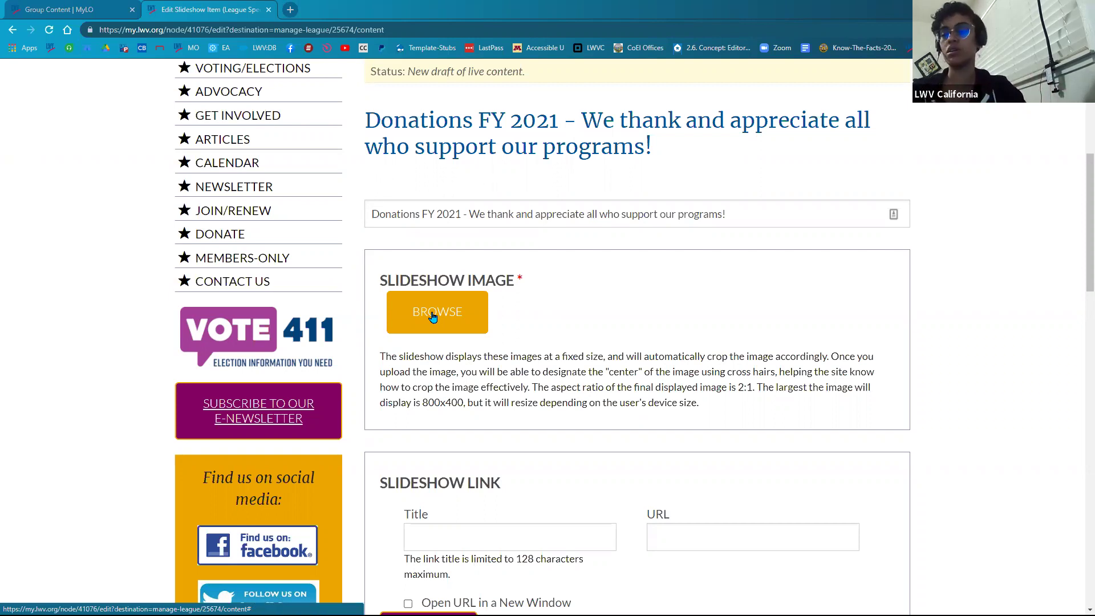
pyautogui.click(433, 317)
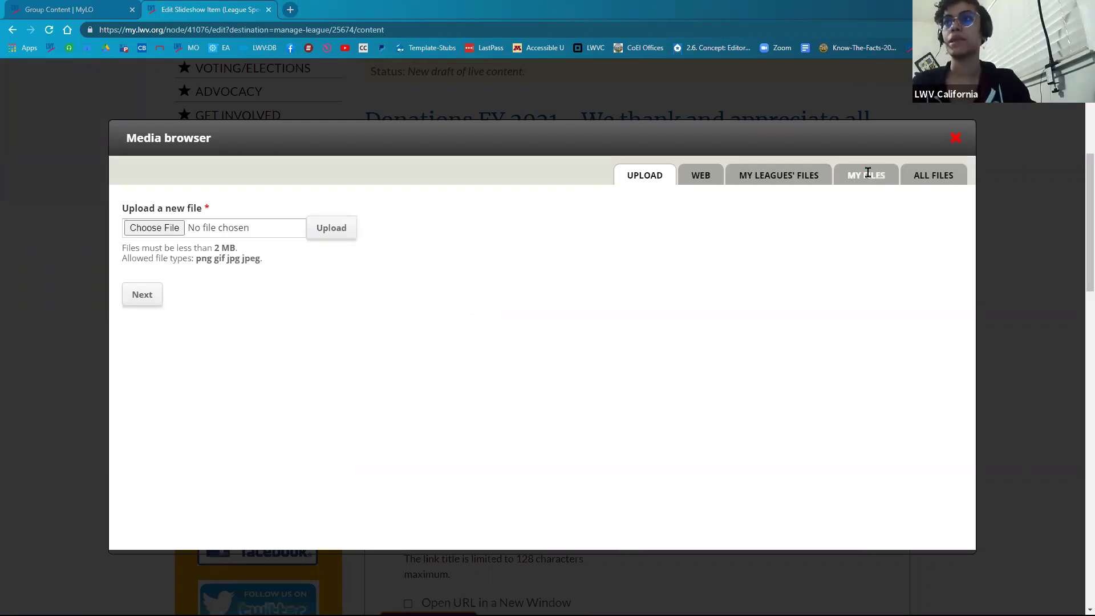
pyautogui.click(868, 173)
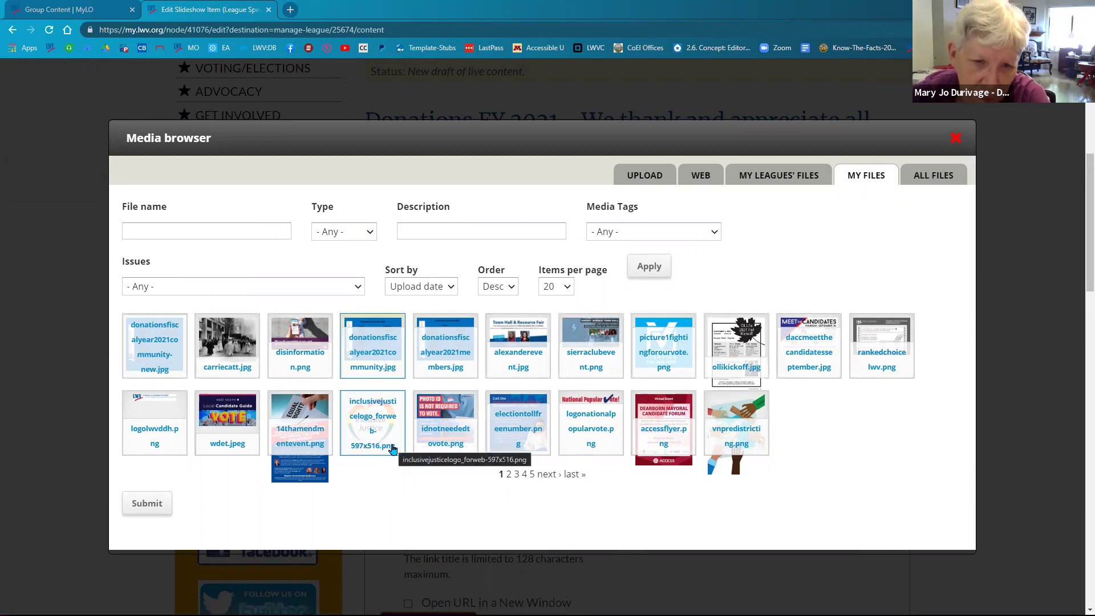
pyautogui.hotkey('ctrl', '-')
pyautogui.hotkey('ctrl', '+')
pyautogui.hotkey('ctrl', '+')
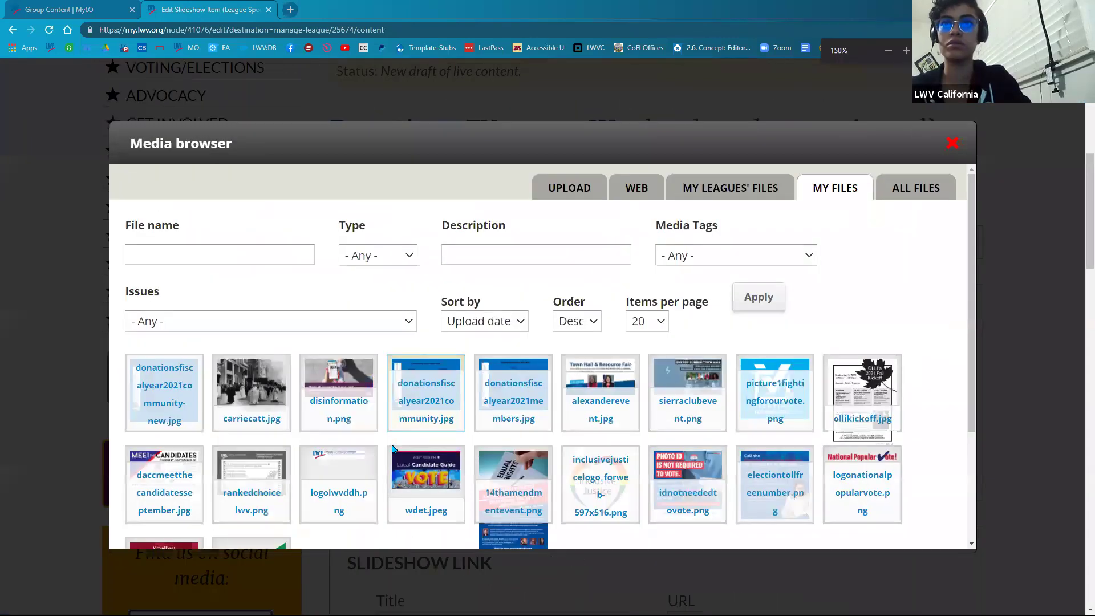
pyautogui.click(438, 401)
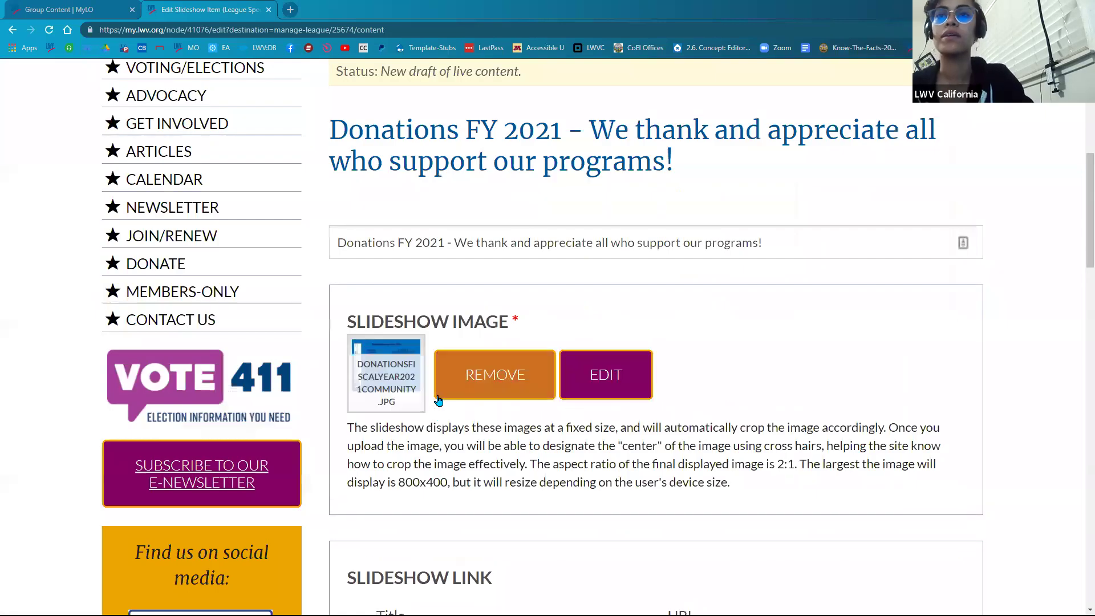
# Check the restored image's settings, set the slideshow item's moderation state to Published and save it
pyautogui.click(609, 379)
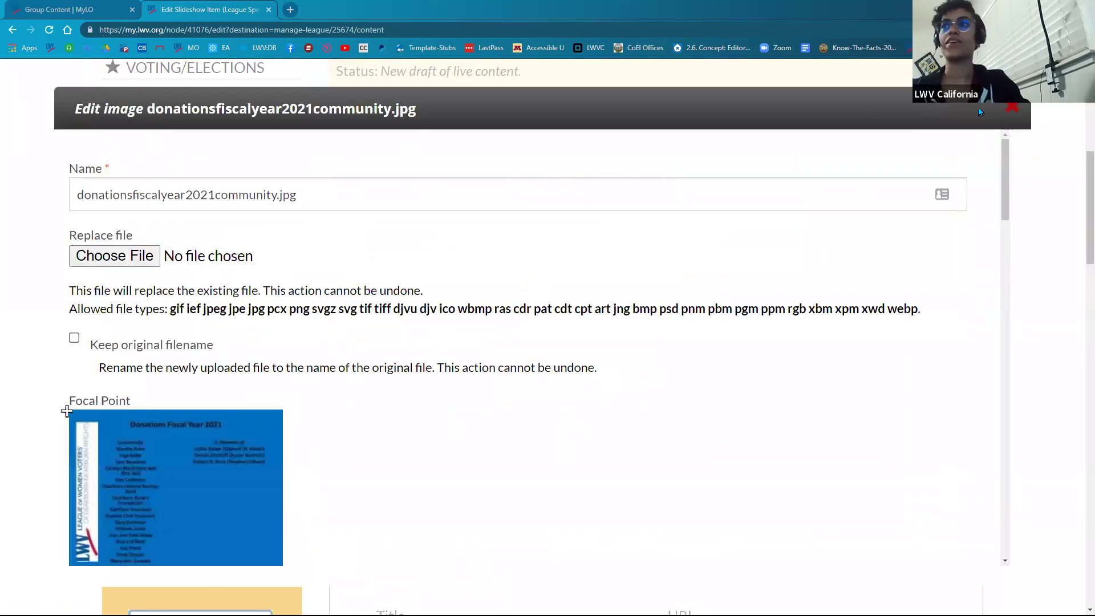
pyautogui.press('Escape')
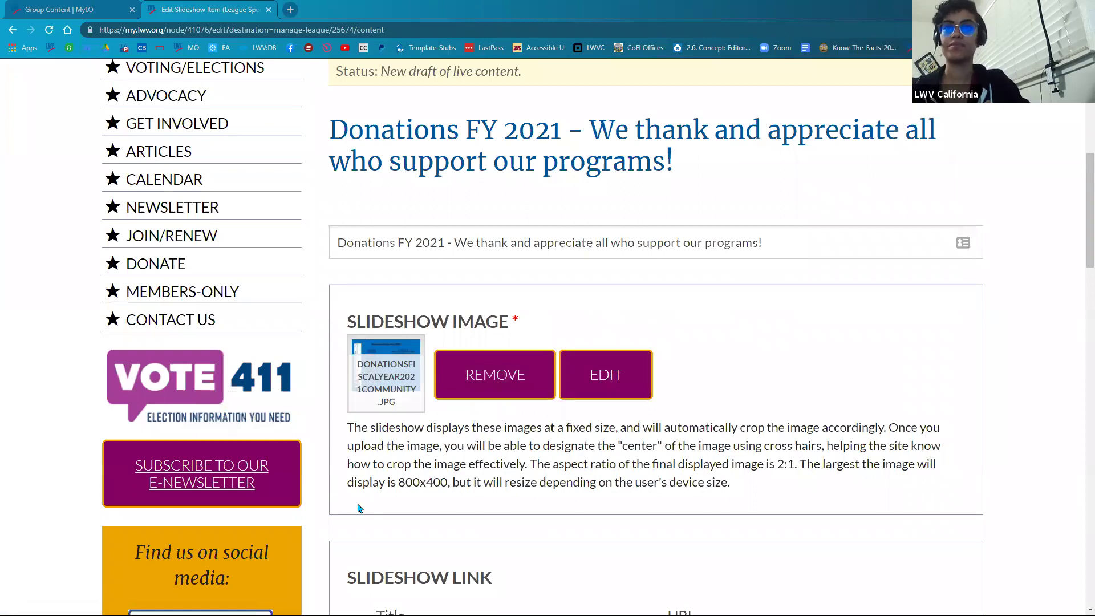
pyautogui.scroll(-10, 359, 505)
pyautogui.scroll(-15, 359, 502)
pyautogui.click(644, 235)
pyautogui.click(593, 305)
pyautogui.click(390, 353)
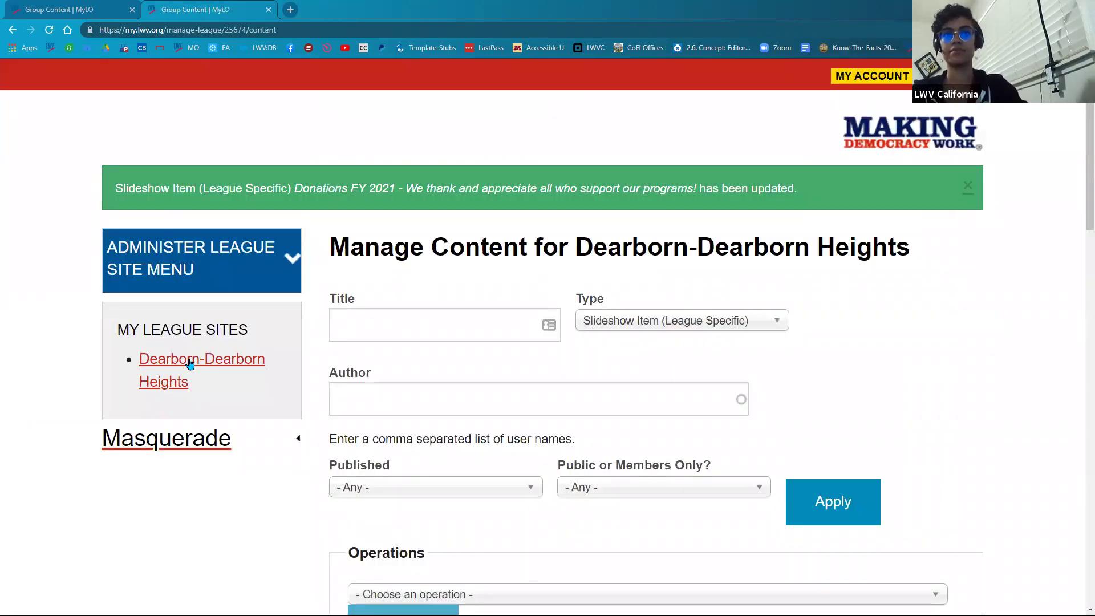
# Return to the Dearborn-Dearborn Heights home page, check its slideshow, and open the Manage Files page from the administration links
pyautogui.click(190, 364)
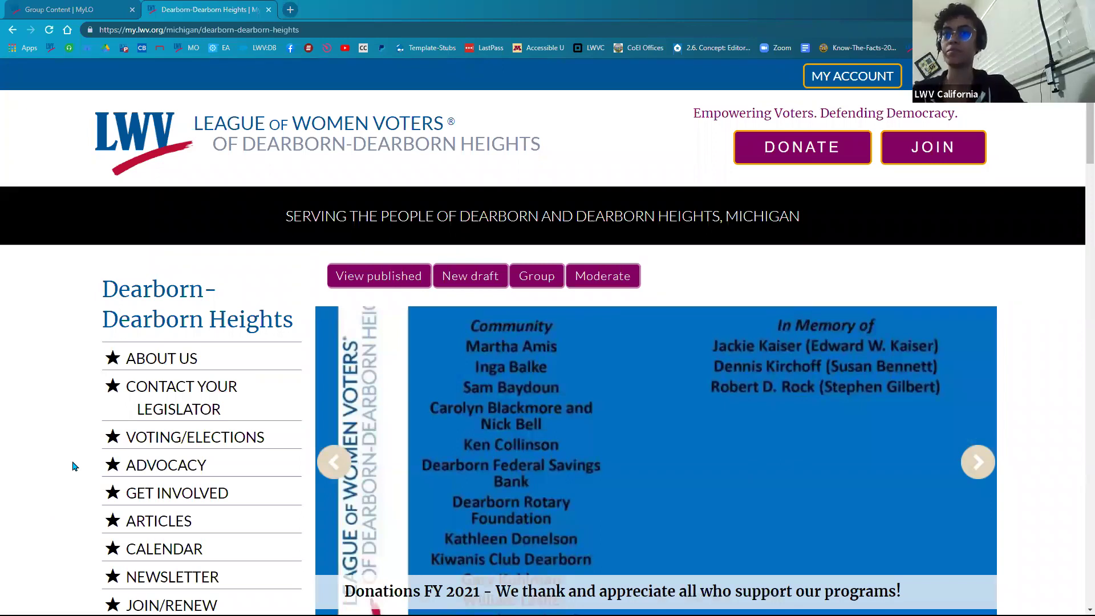
pyautogui.scroll(-5, 72, 467)
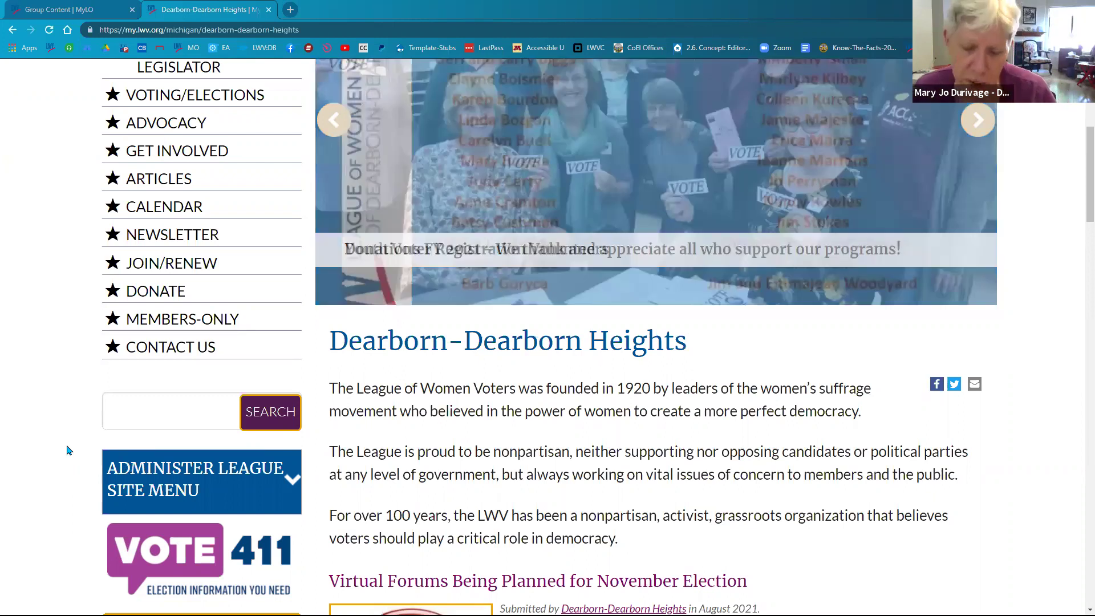
pyautogui.scroll(-3, 148, 315)
pyautogui.click(148, 325)
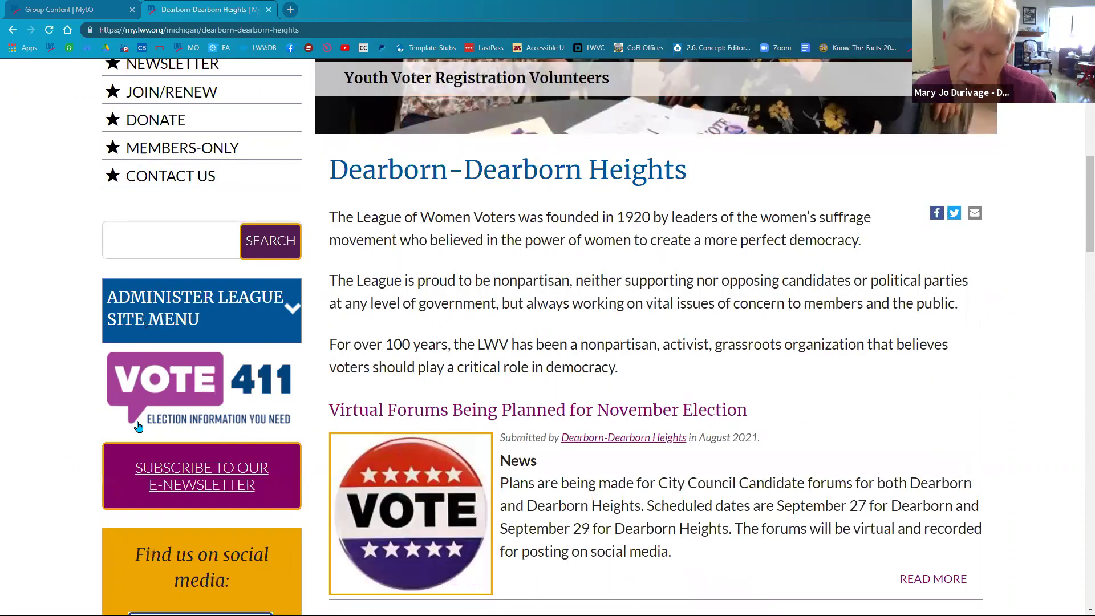
pyautogui.click(140, 426)
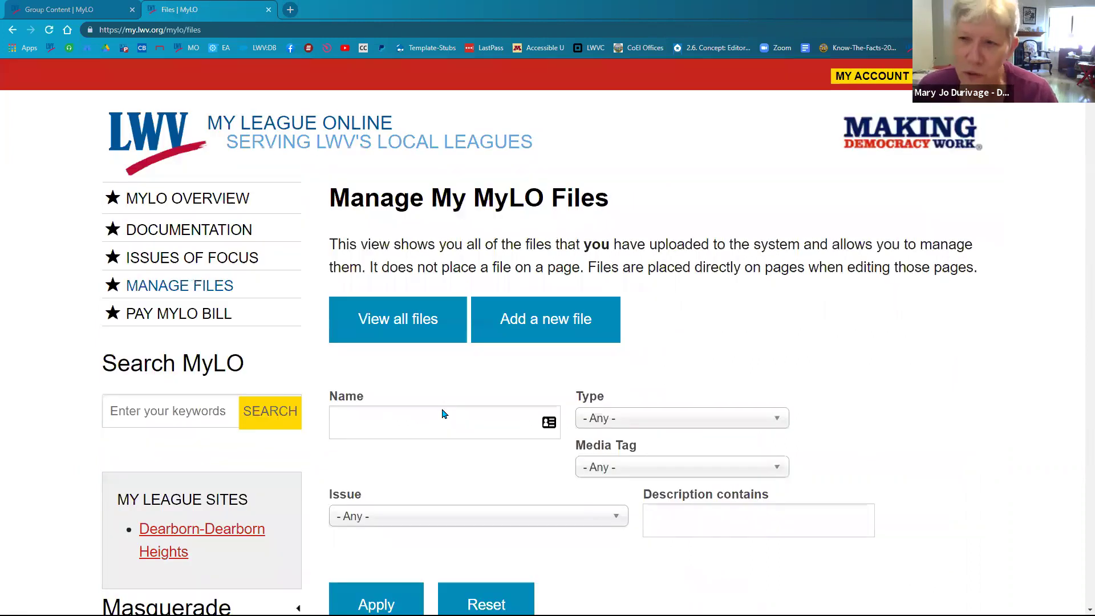
# Look through the account's uploaded files, examining their thumbnails, types, upload dates, places used and media library settings back to May 2021
pyautogui.scroll(-6, 268, 379)
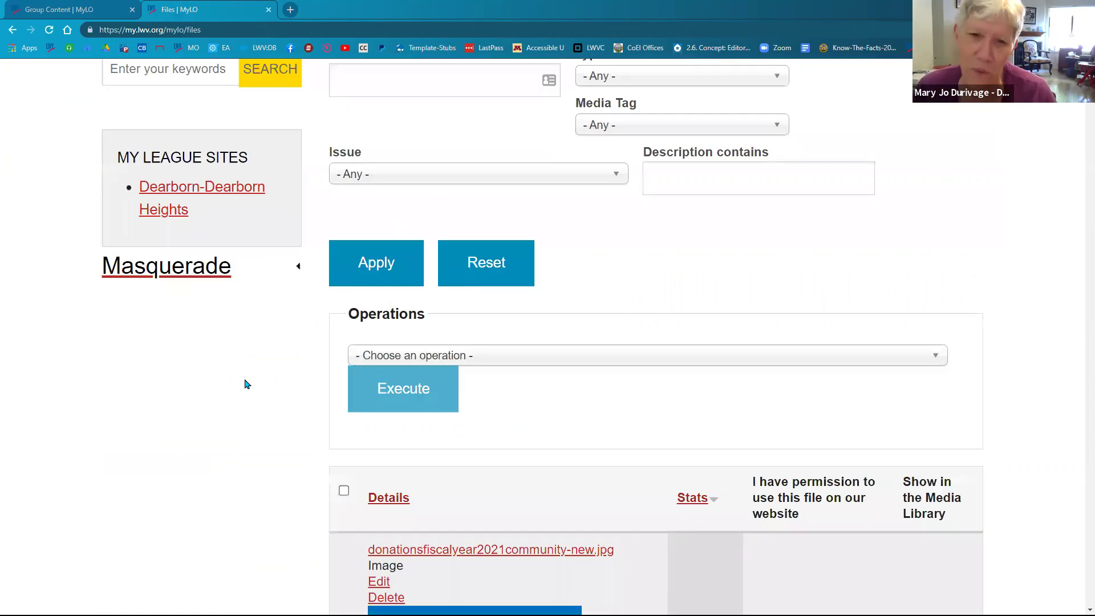
pyautogui.scroll(-7, 246, 384)
pyautogui.scroll(-7, 246, 384)
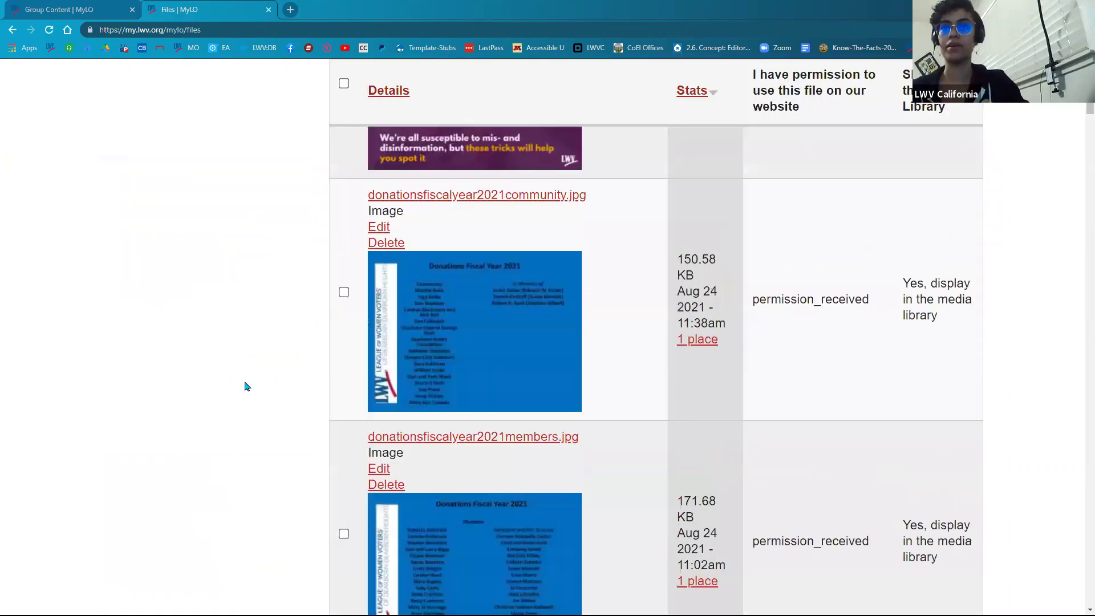
pyautogui.scroll(-8, 247, 387)
pyautogui.scroll(-7, 247, 386)
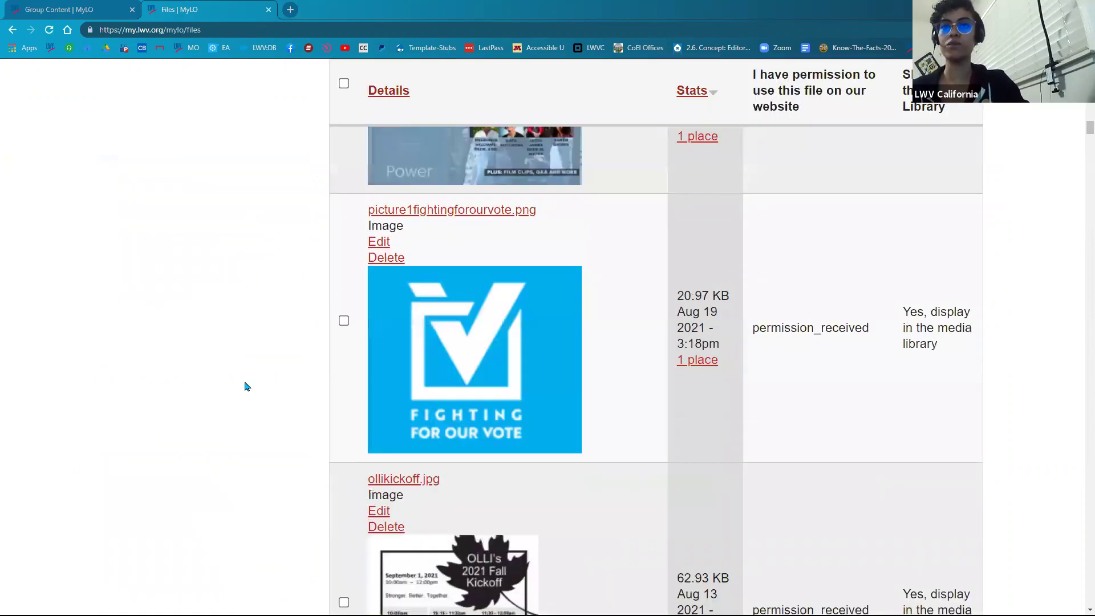
pyautogui.scroll(-4, 248, 387)
pyautogui.scroll(-4, 247, 391)
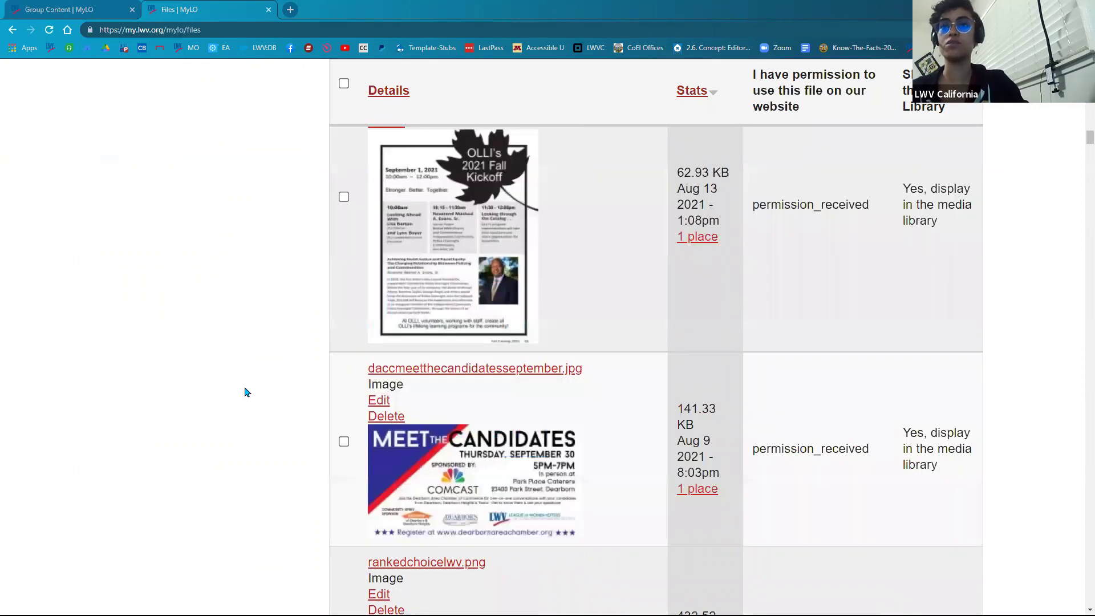
pyautogui.scroll(-9, 247, 391)
pyautogui.scroll(-5, 247, 391)
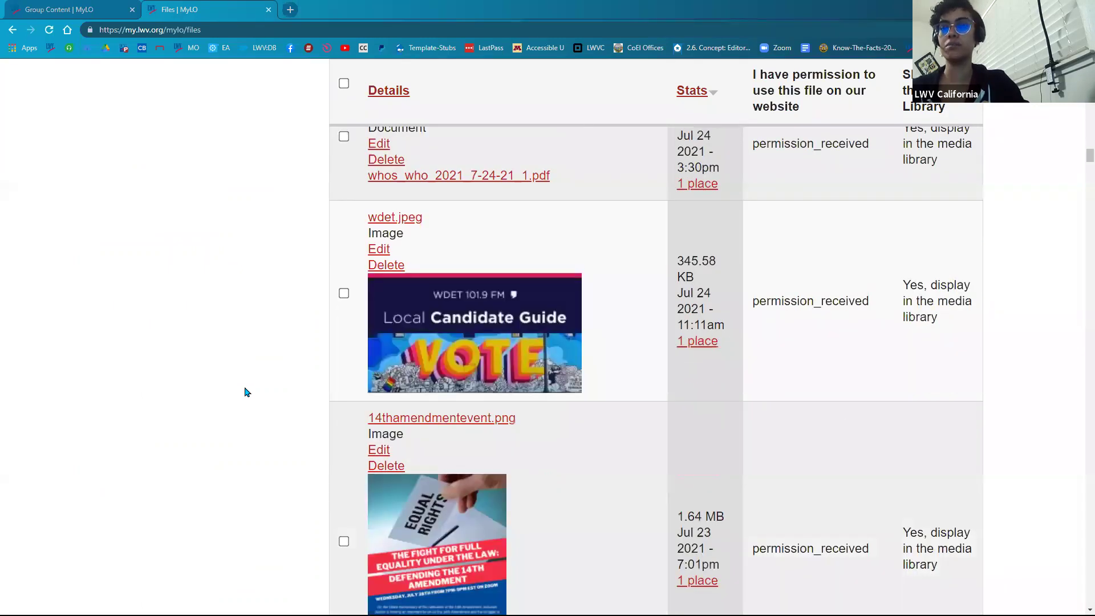
pyautogui.scroll(-4, 248, 392)
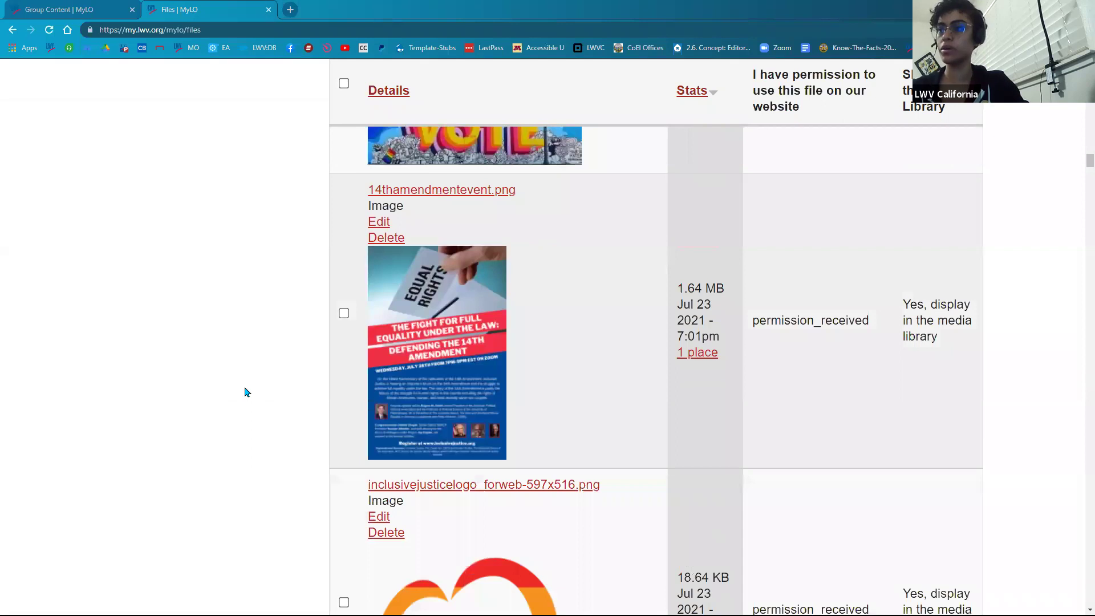
pyautogui.scroll(-10, 247, 392)
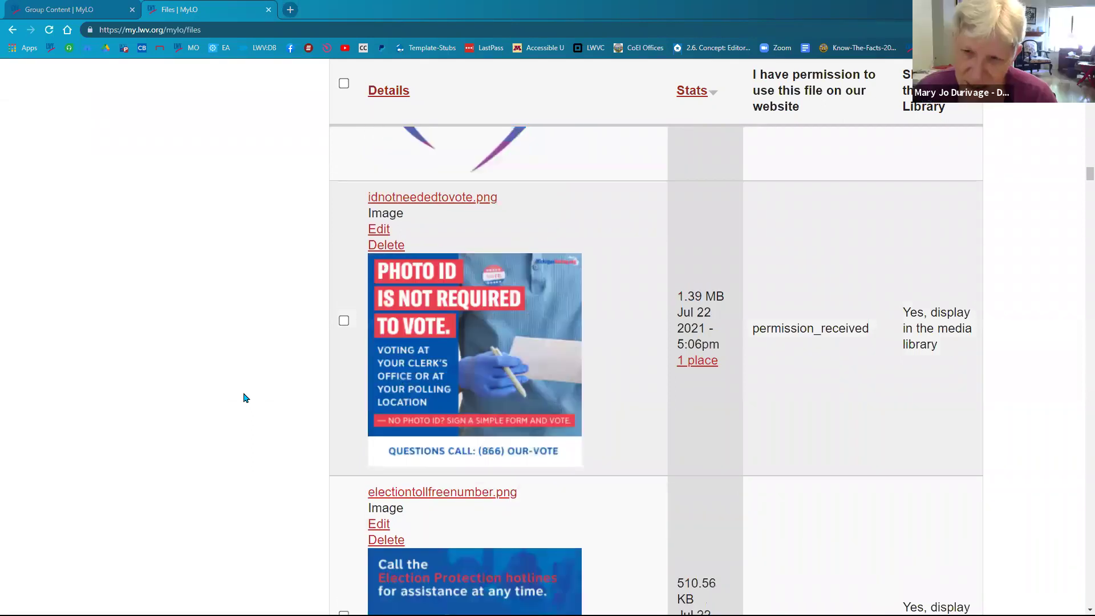
pyautogui.scroll(-9, 246, 398)
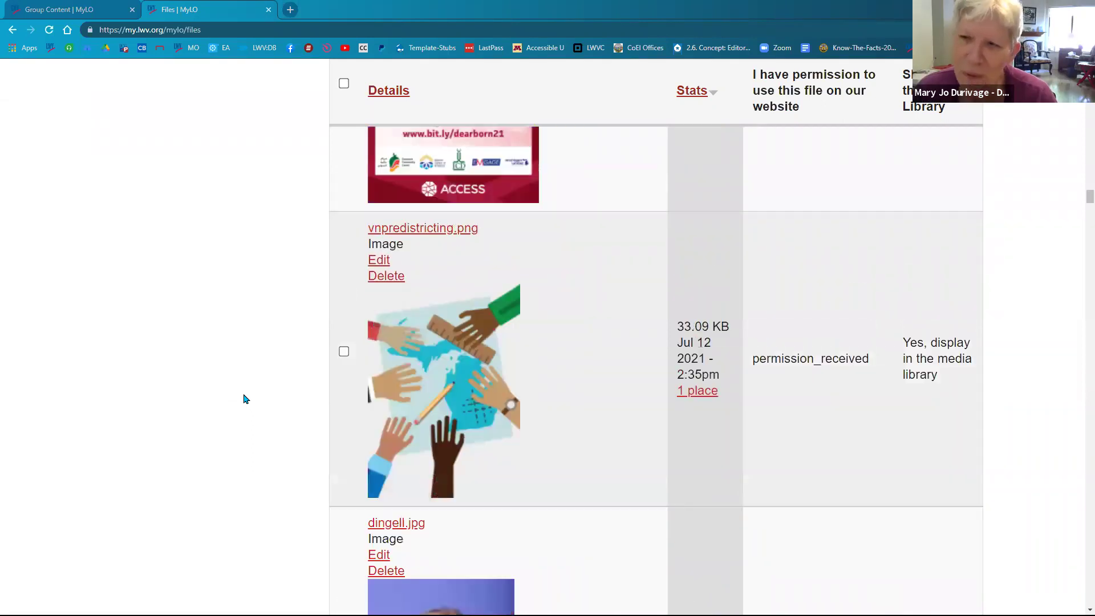
pyautogui.scroll(-3, 246, 400)
pyautogui.scroll(-5, 246, 399)
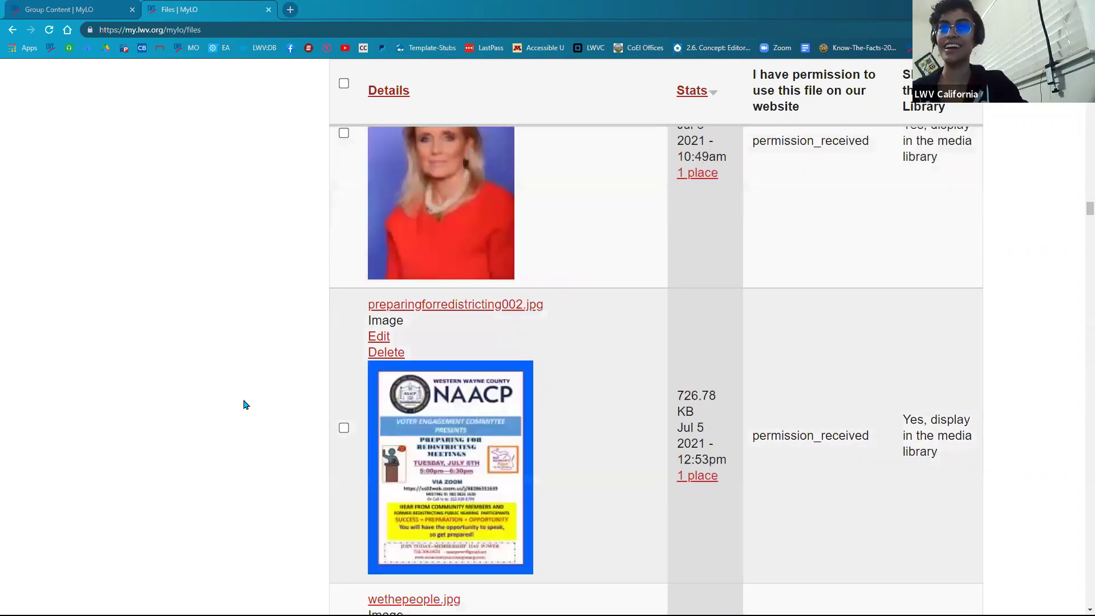
pyautogui.scroll(-6, 246, 406)
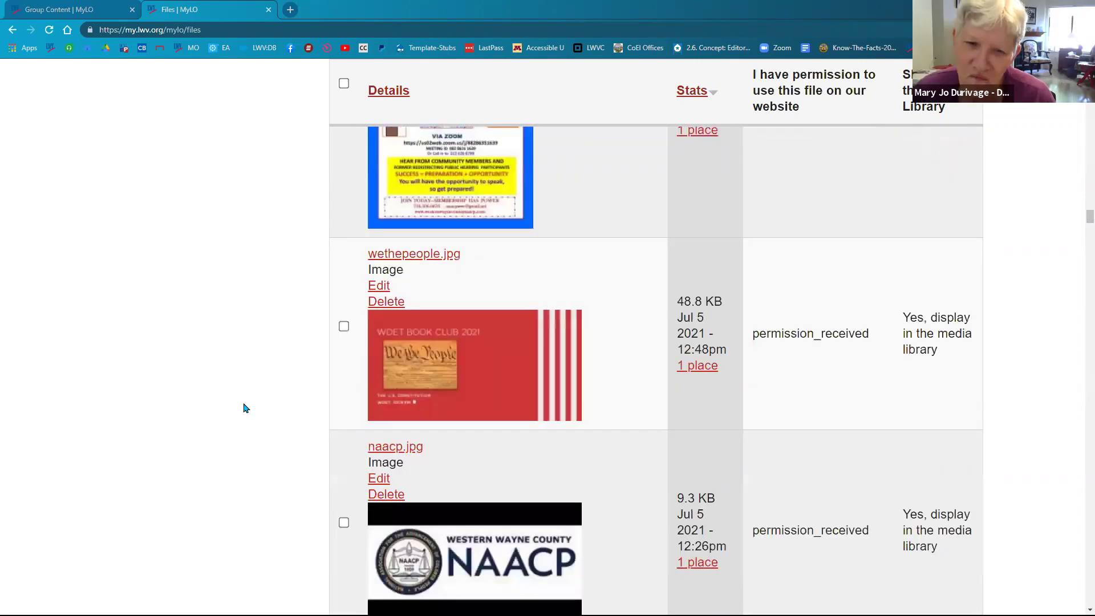
pyautogui.scroll(-6, 246, 408)
pyautogui.scroll(-5, 245, 408)
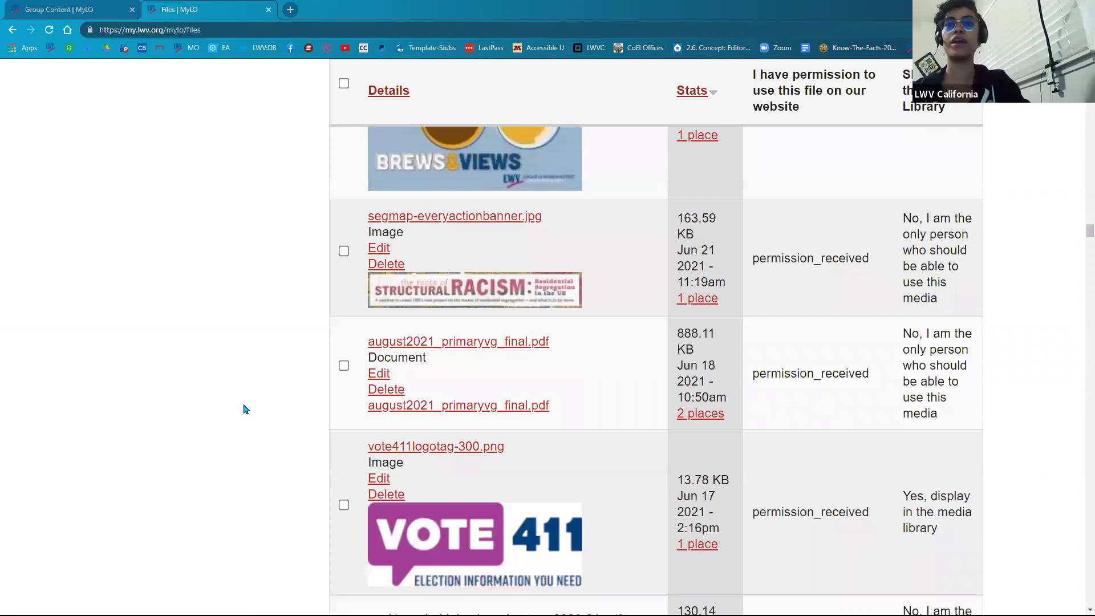
pyautogui.scroll(-4, 245, 410)
pyautogui.scroll(-8, 244, 408)
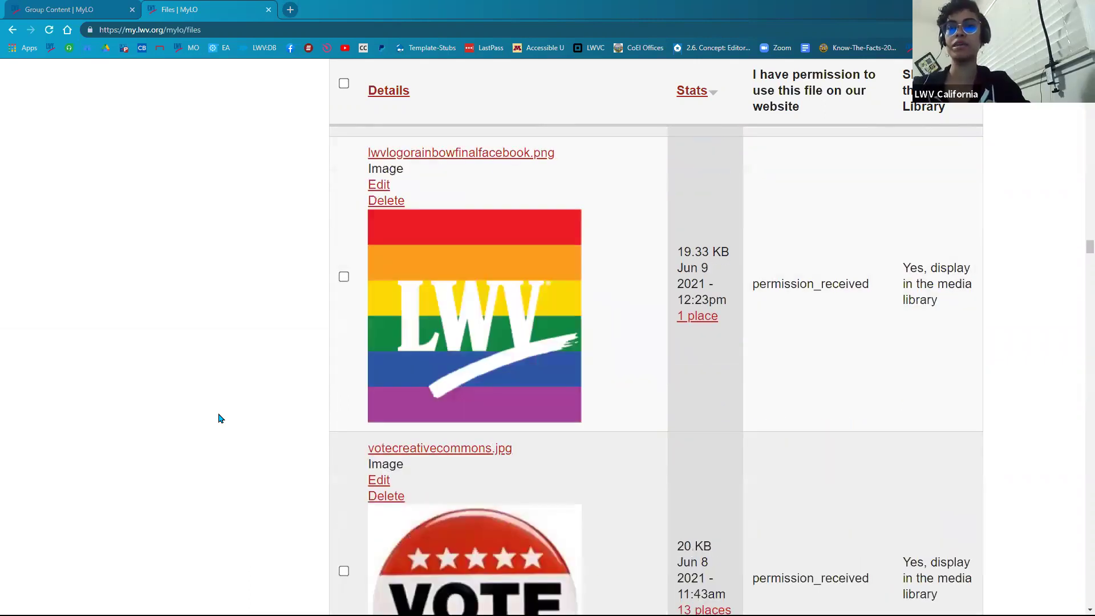
pyautogui.scroll(-3, 208, 427)
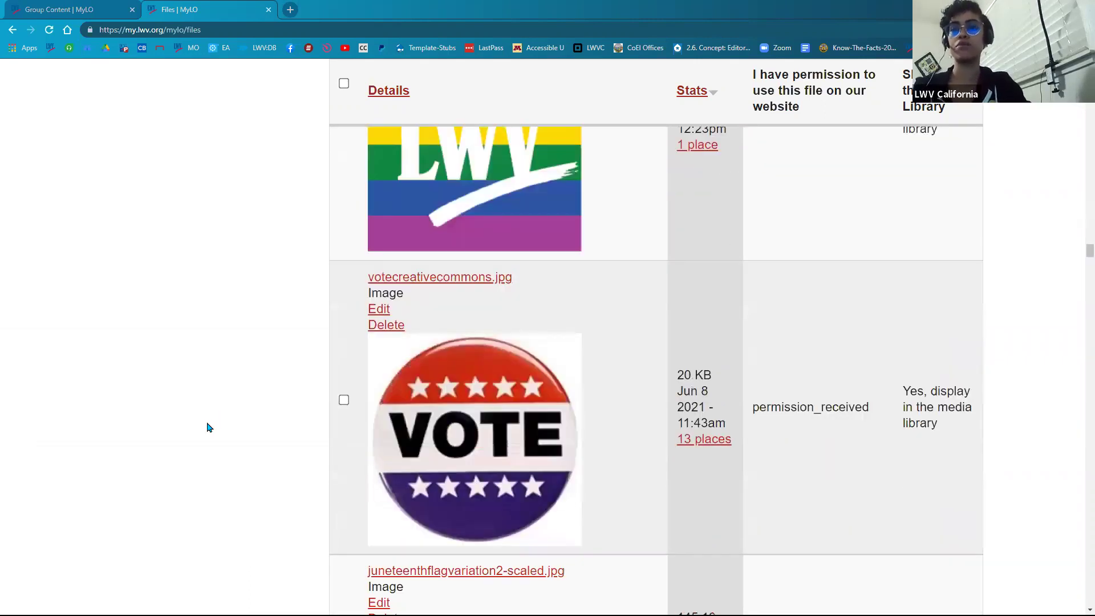
pyautogui.scroll(-4, 208, 427)
pyautogui.scroll(-6, 209, 427)
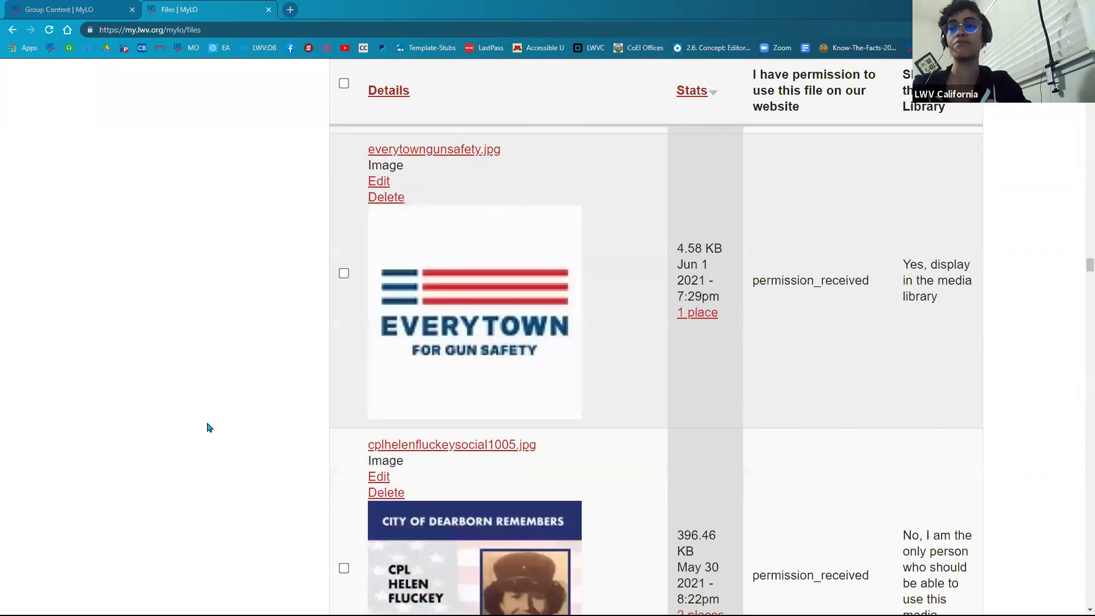
pyautogui.scroll(-8, 207, 429)
pyautogui.scroll(-7, 208, 430)
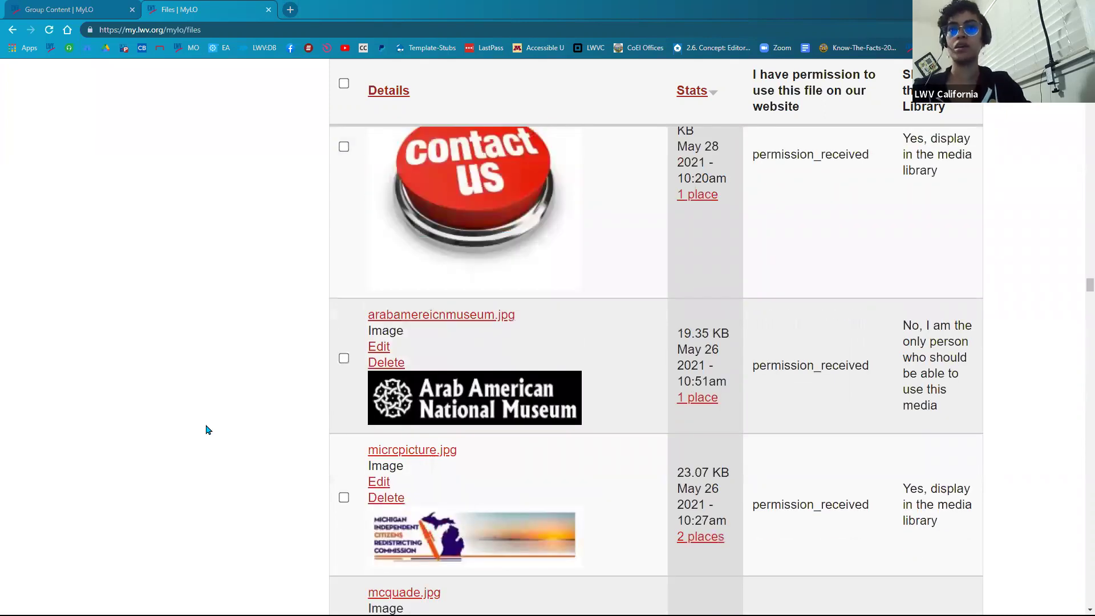
pyautogui.scroll(-5, 208, 429)
pyautogui.scroll(-6, 209, 430)
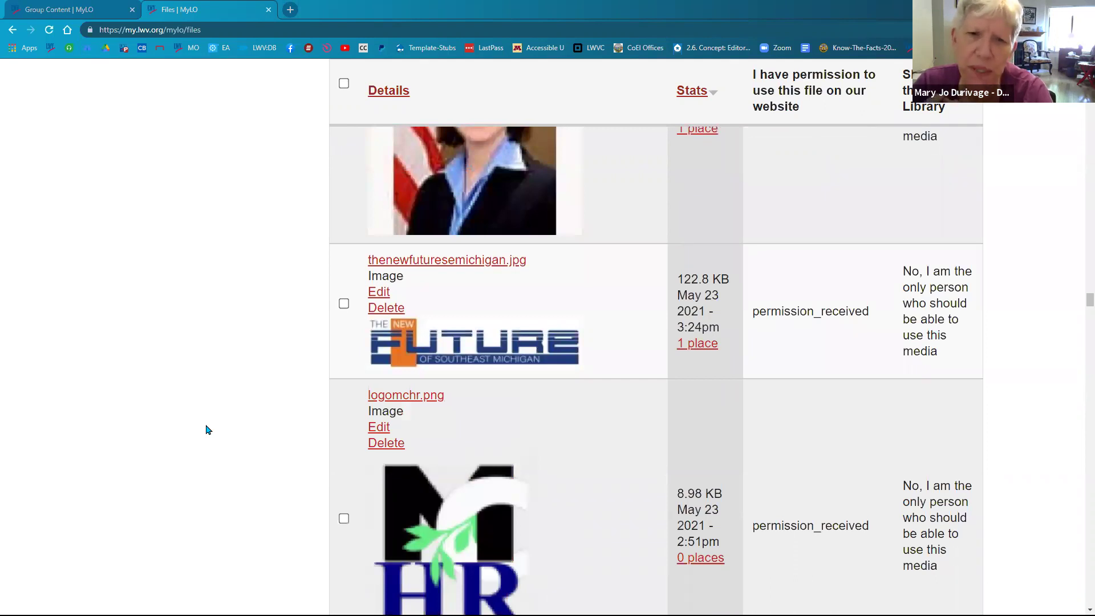
pyautogui.scroll(-9, 208, 430)
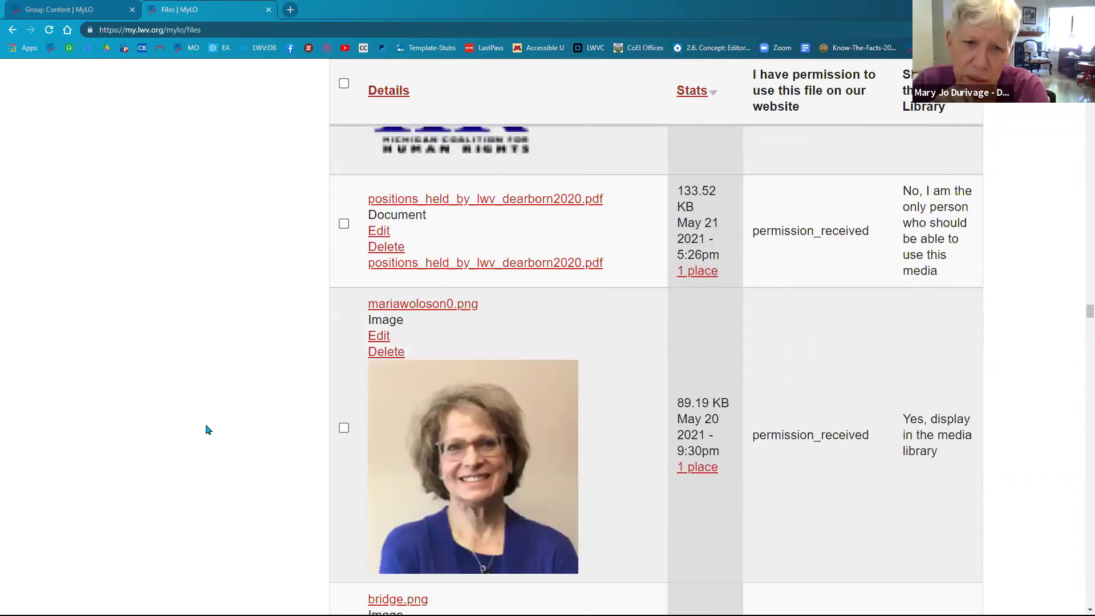
pyautogui.scroll(-7, 208, 430)
pyautogui.scroll(-10, 209, 429)
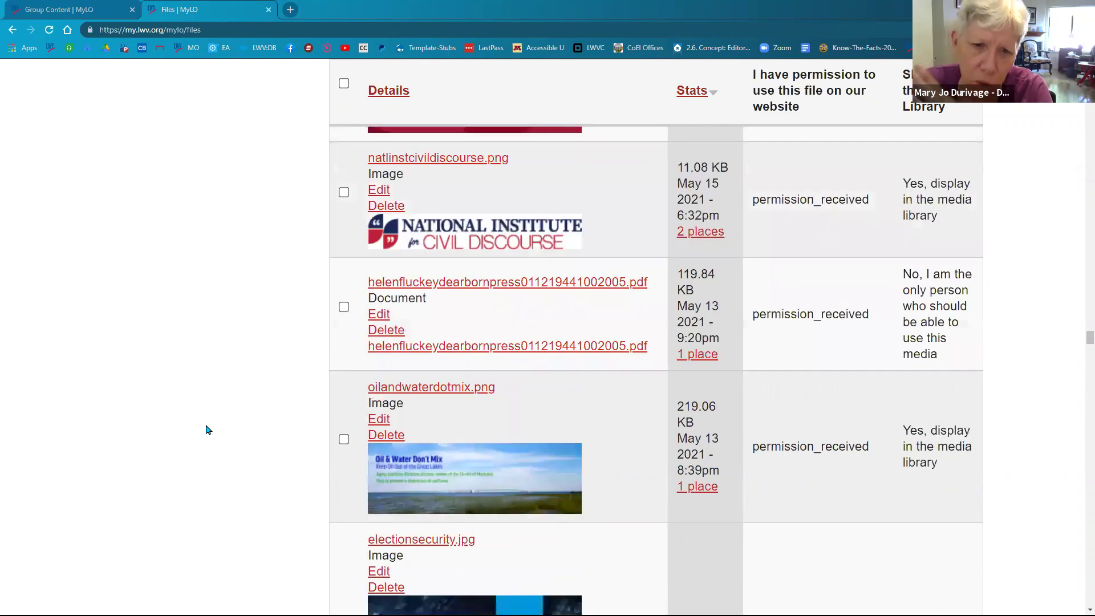
pyautogui.scroll(-5, 208, 429)
pyautogui.scroll(-8, 249, 423)
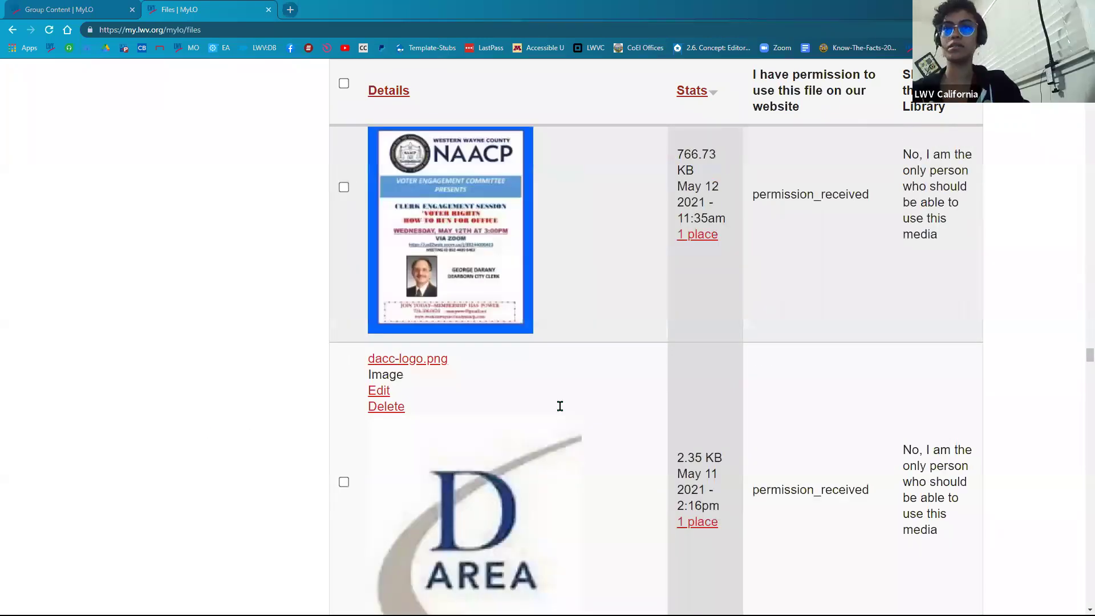
# Review the newest uploaded files again from the start of the list, comparing image shapes and sizes through the July 2021 uploads
pyautogui.scroll(20, 287, 438)
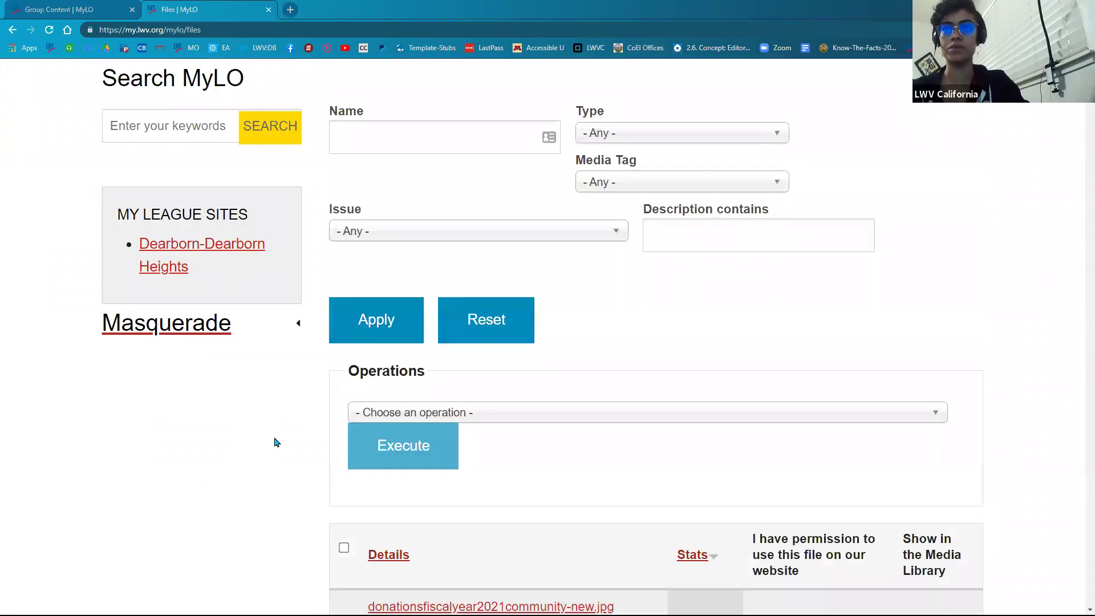
pyautogui.scroll(-10, 277, 443)
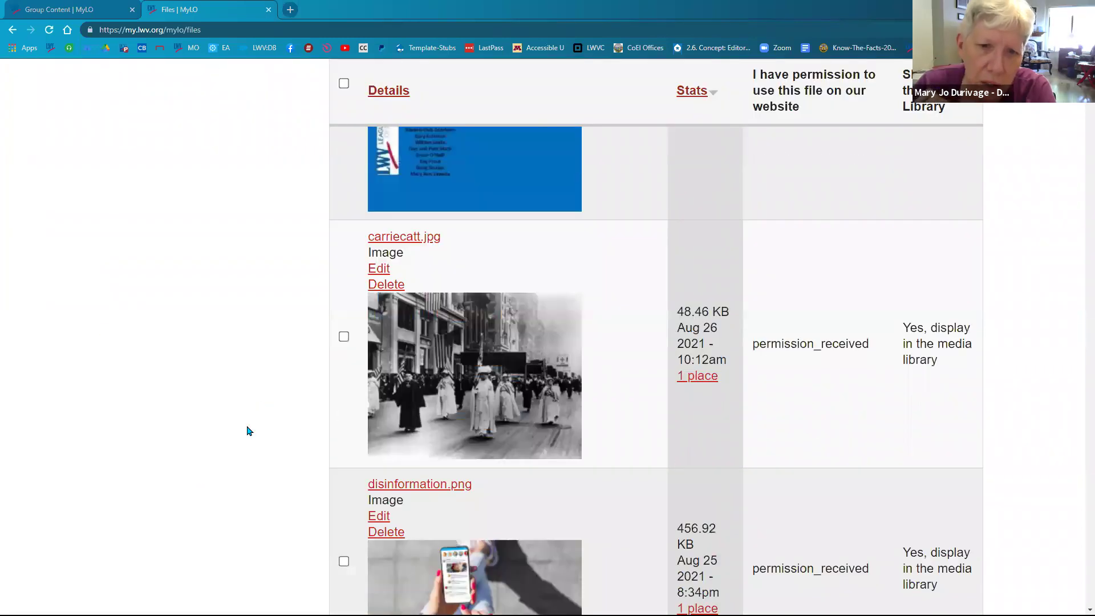
pyautogui.scroll(-2, 247, 430)
pyautogui.scroll(8, 238, 455)
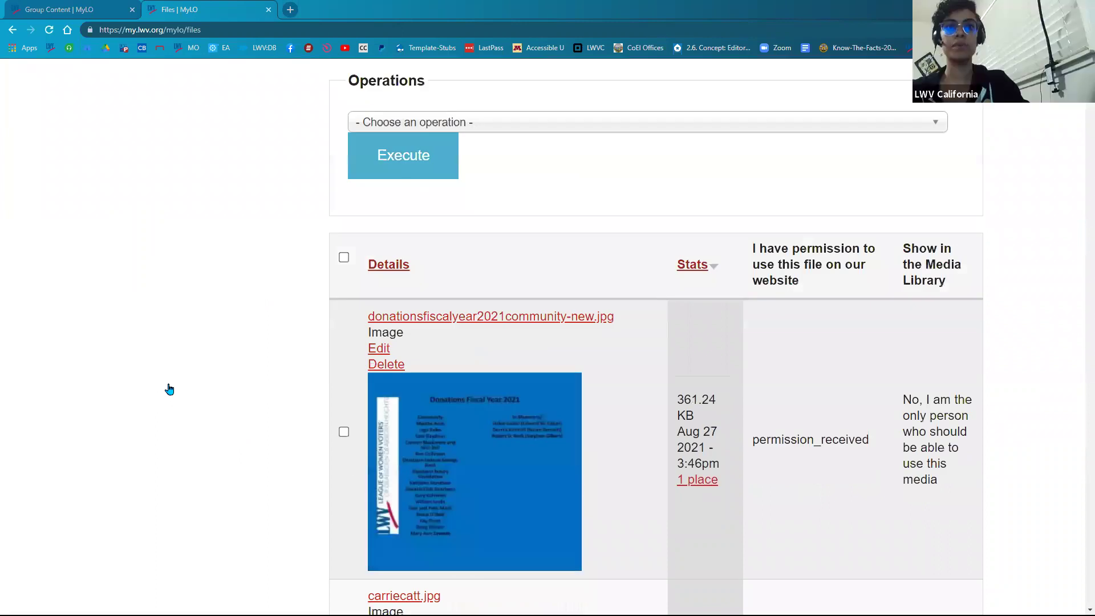
pyautogui.scroll(6, 170, 391)
pyautogui.scroll(2, 315, 521)
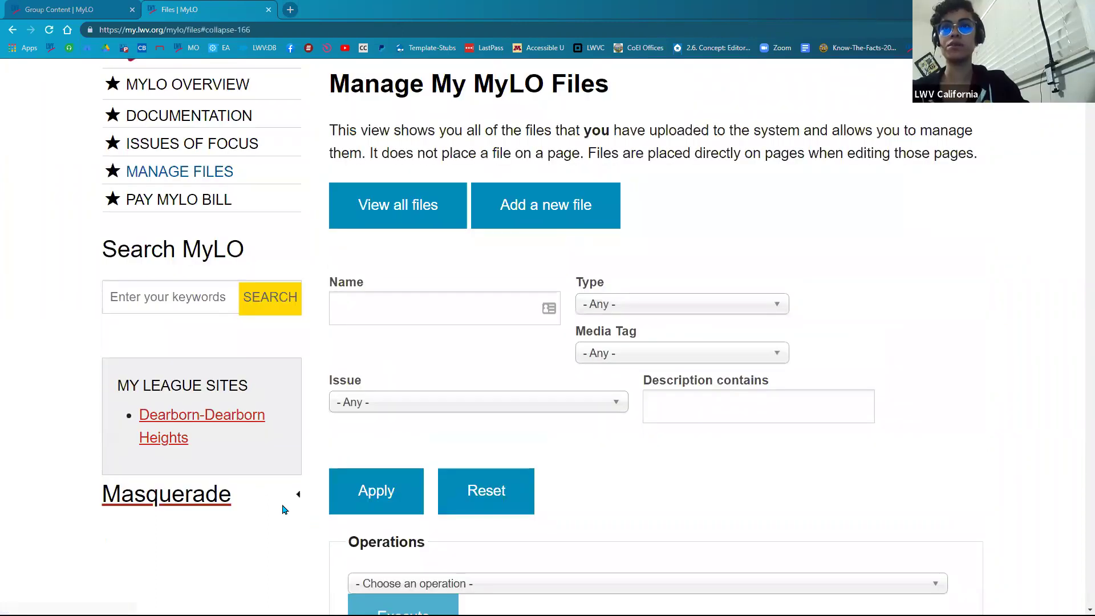
pyautogui.scroll(-5, 285, 510)
pyautogui.scroll(-3, 284, 510)
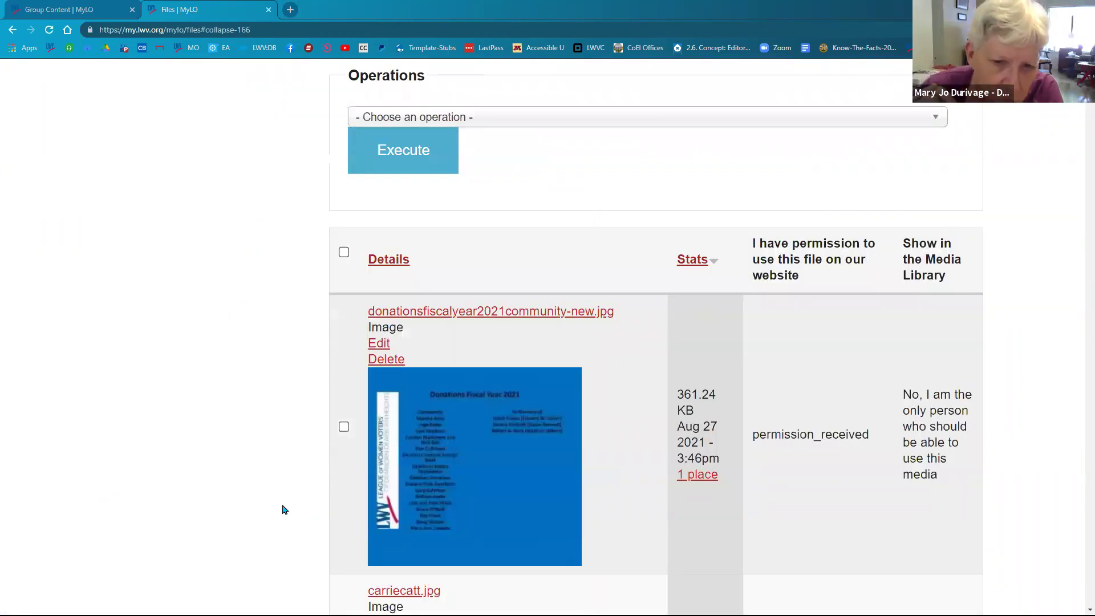
pyautogui.scroll(-5, 284, 510)
pyautogui.scroll(-5, 284, 509)
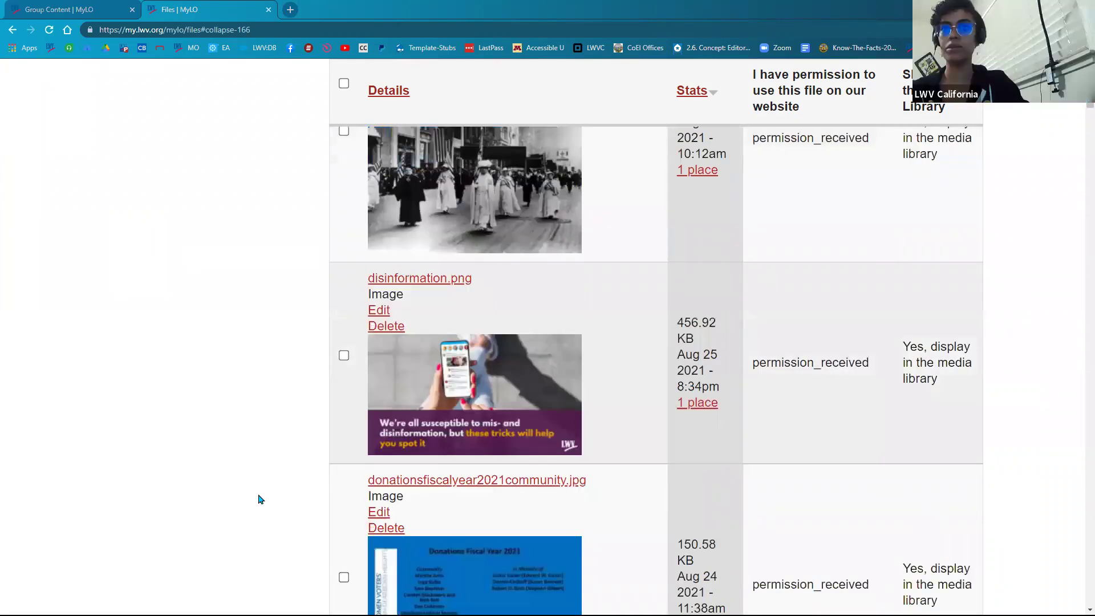
pyautogui.scroll(-5, 260, 500)
pyautogui.scroll(-8, 260, 498)
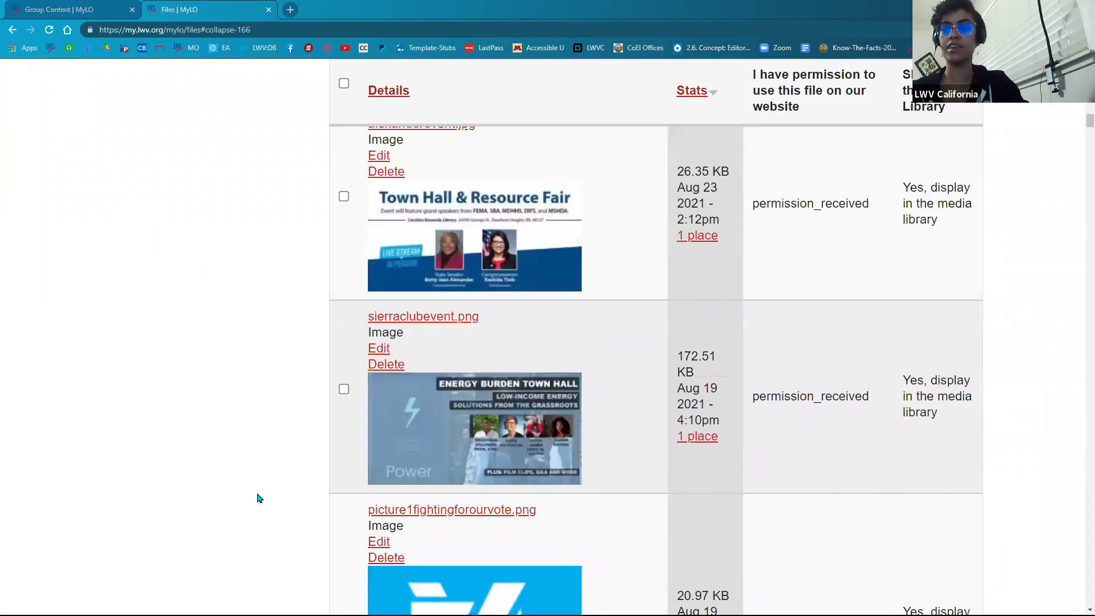
pyautogui.scroll(-3, 257, 498)
pyautogui.scroll(-3, 258, 498)
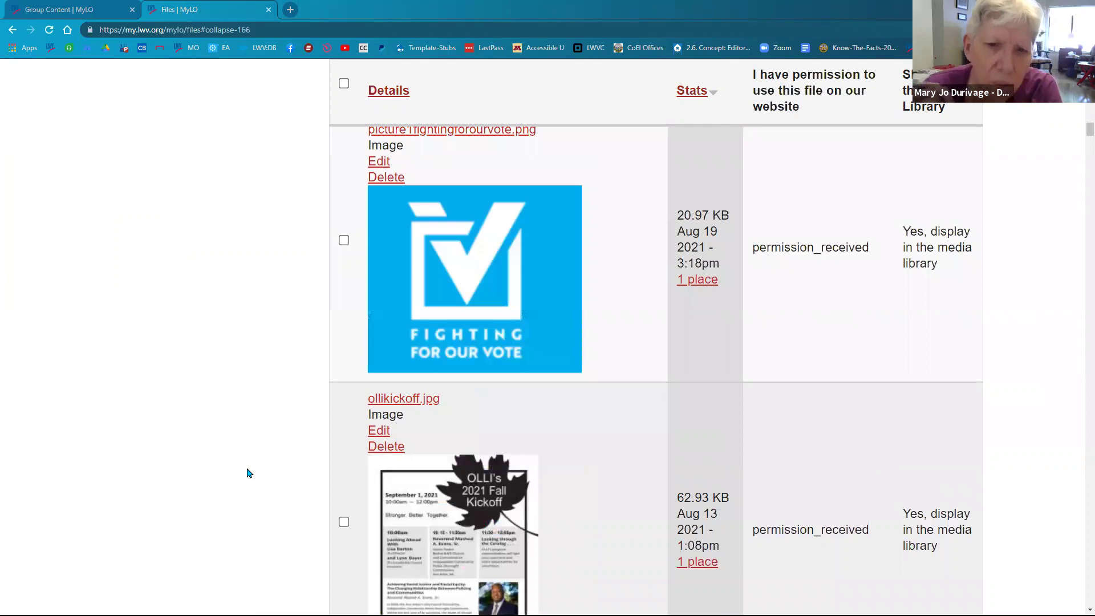
pyautogui.scroll(-5, 247, 465)
pyautogui.scroll(-6, 249, 468)
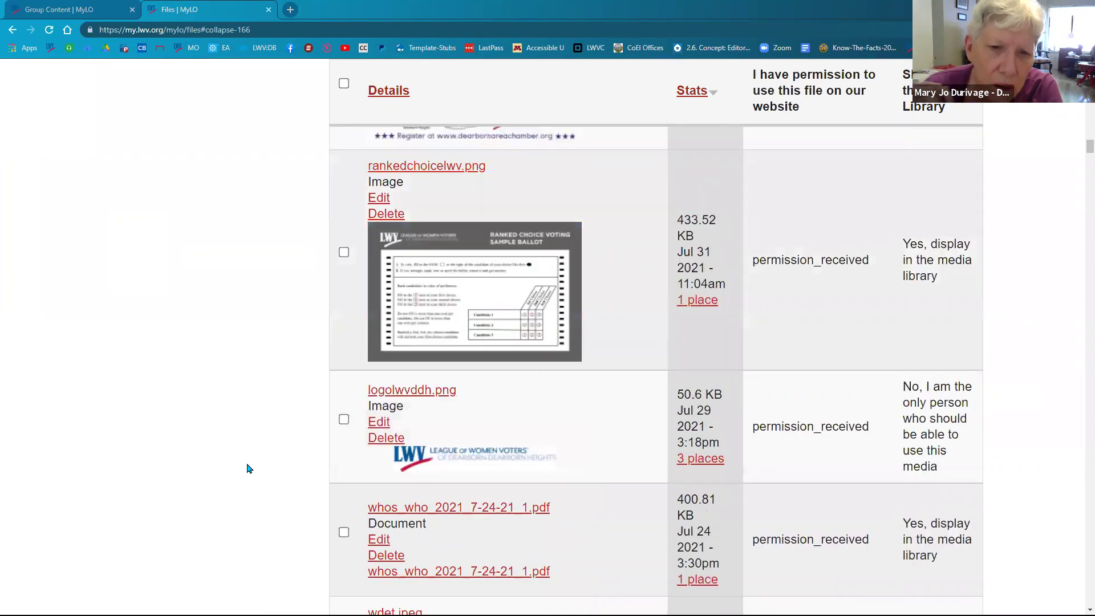
pyautogui.scroll(-7, 249, 468)
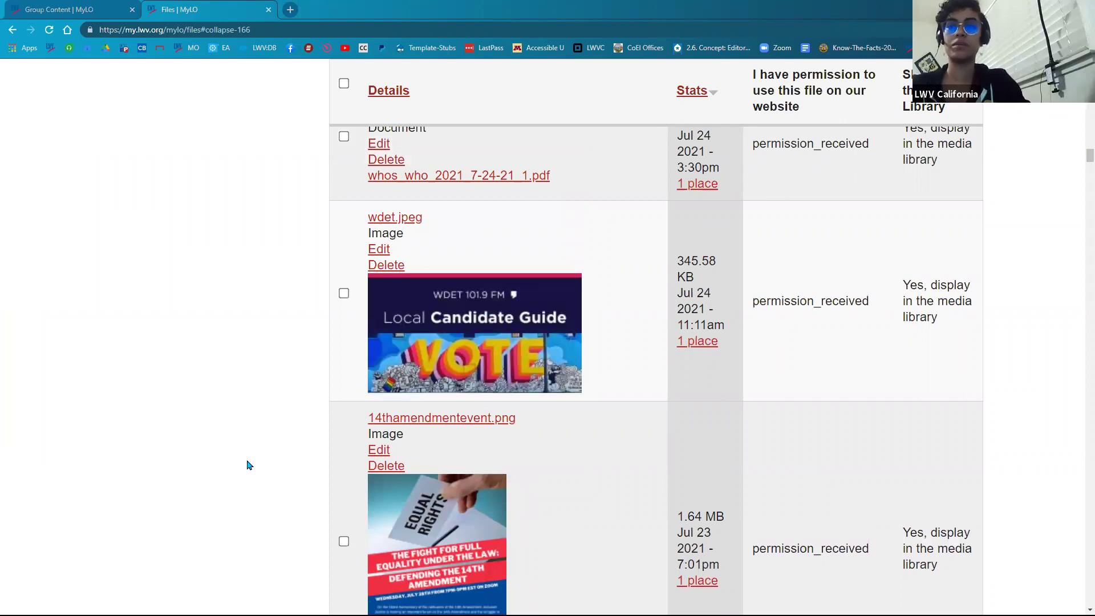
pyautogui.scroll(-5, 250, 466)
pyautogui.scroll(-1, 249, 468)
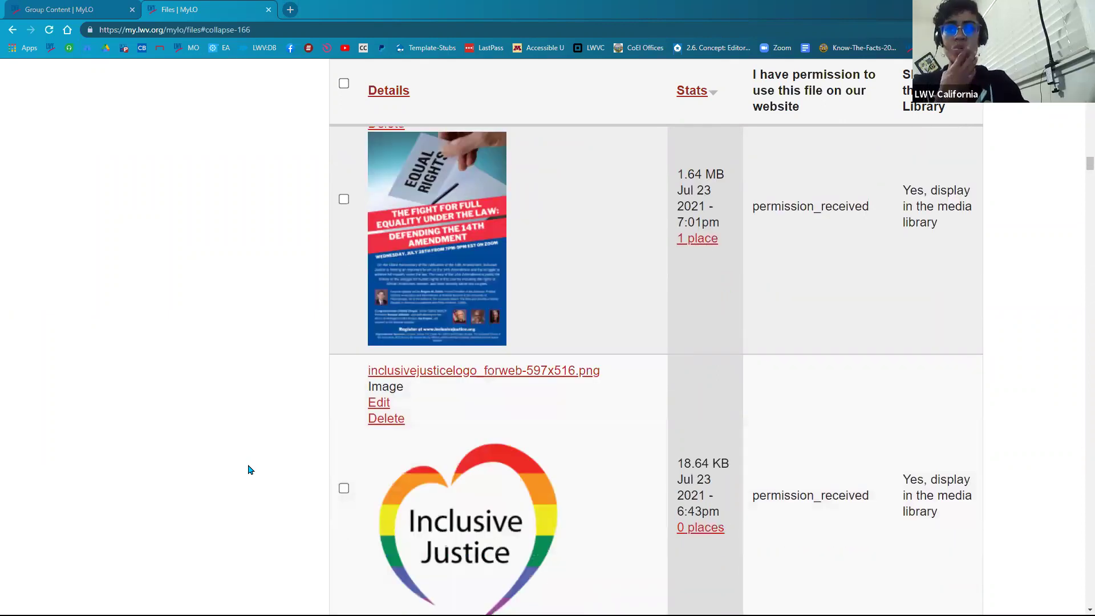
pyautogui.scroll(1, 249, 469)
pyautogui.scroll(1, 249, 469)
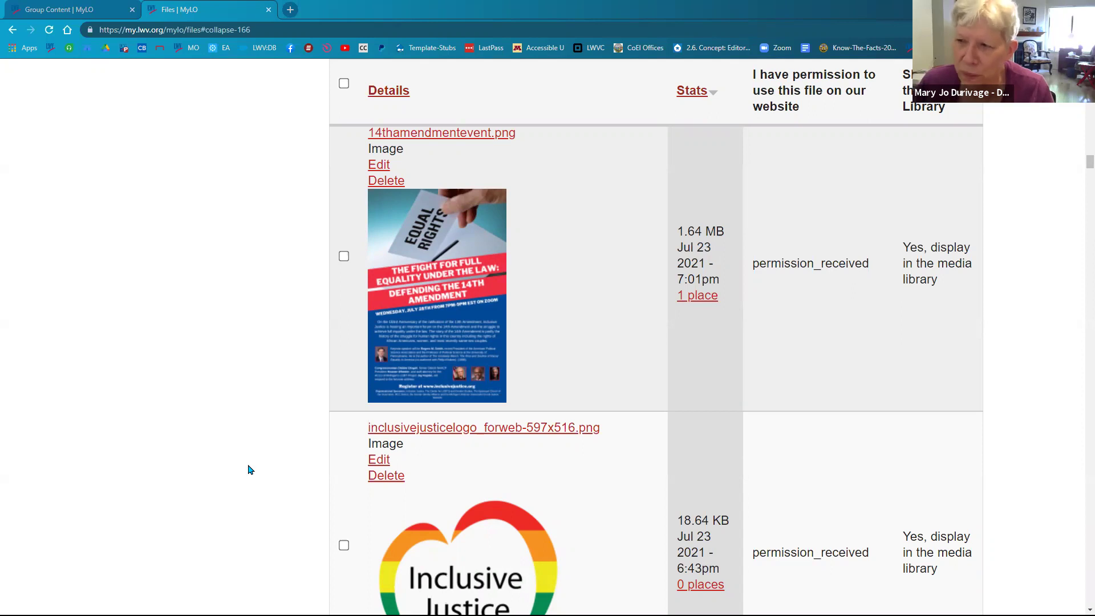
# Return to the Dearborn-Dearborn Heights League site and open its Join/Renew page
pyautogui.scroll(10, 247, 470)
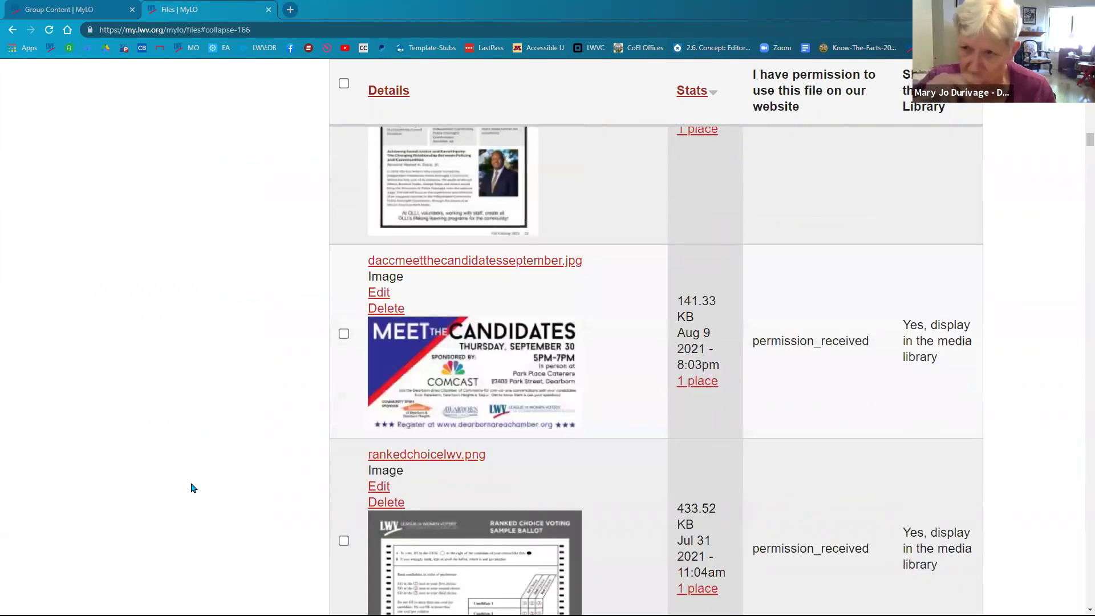
pyautogui.scroll(15, 191, 488)
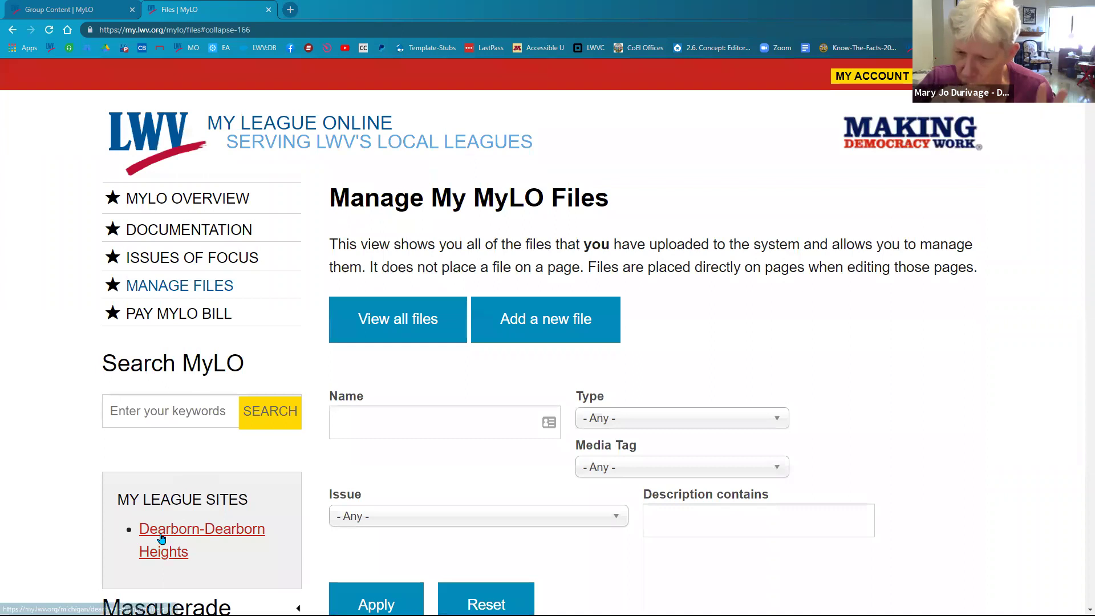
pyautogui.click(161, 539)
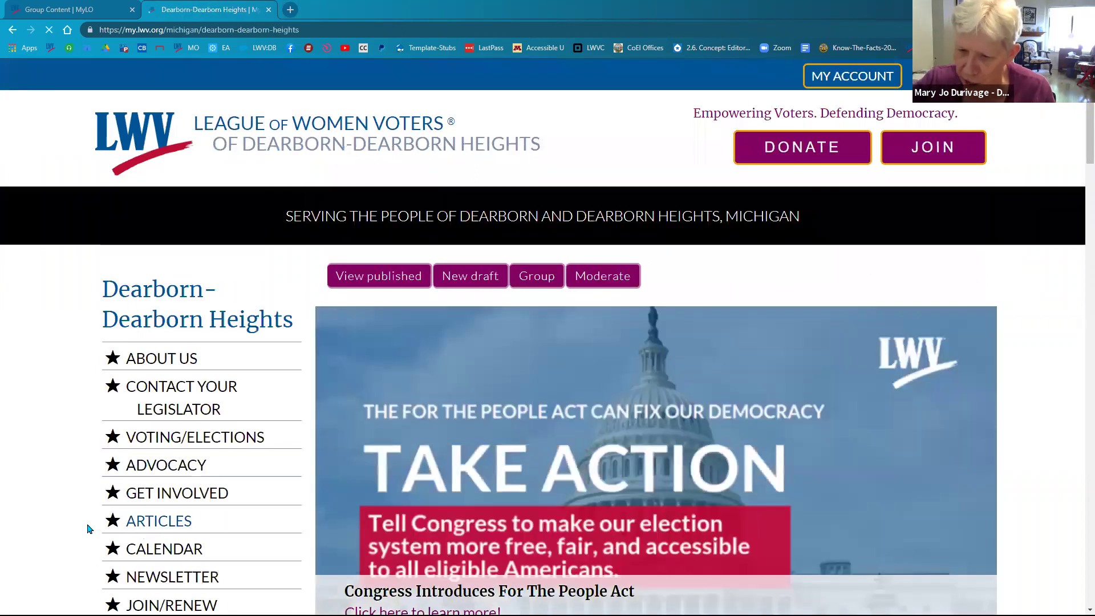
pyautogui.scroll(-3, 152, 533)
pyautogui.click(156, 438)
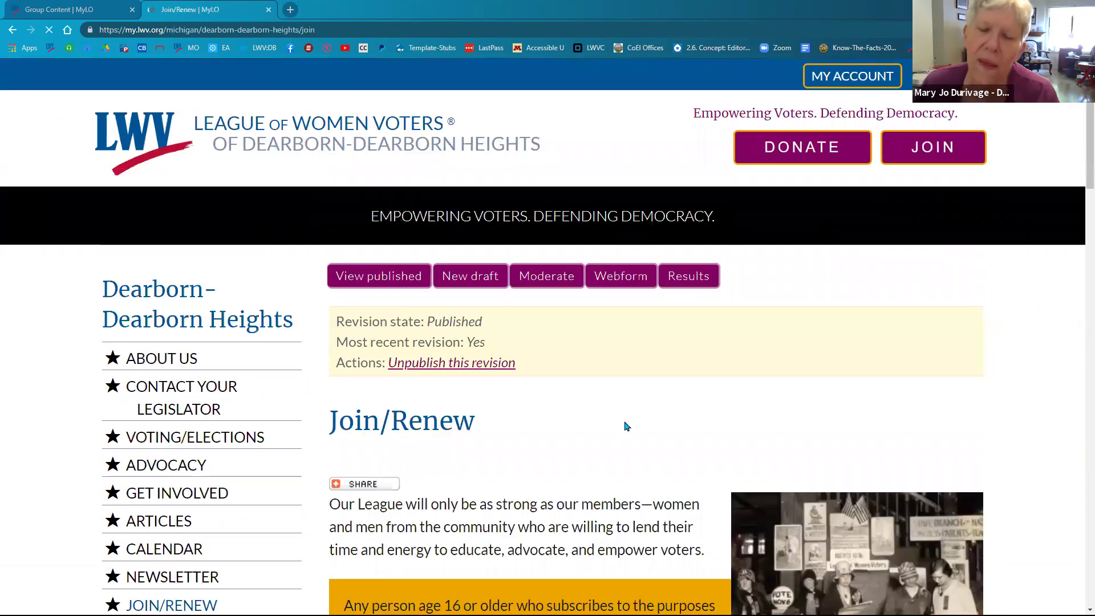
# Look through the Join/Renew page's membership dues table, payment options and online membership form
pyautogui.scroll(-7, 649, 423)
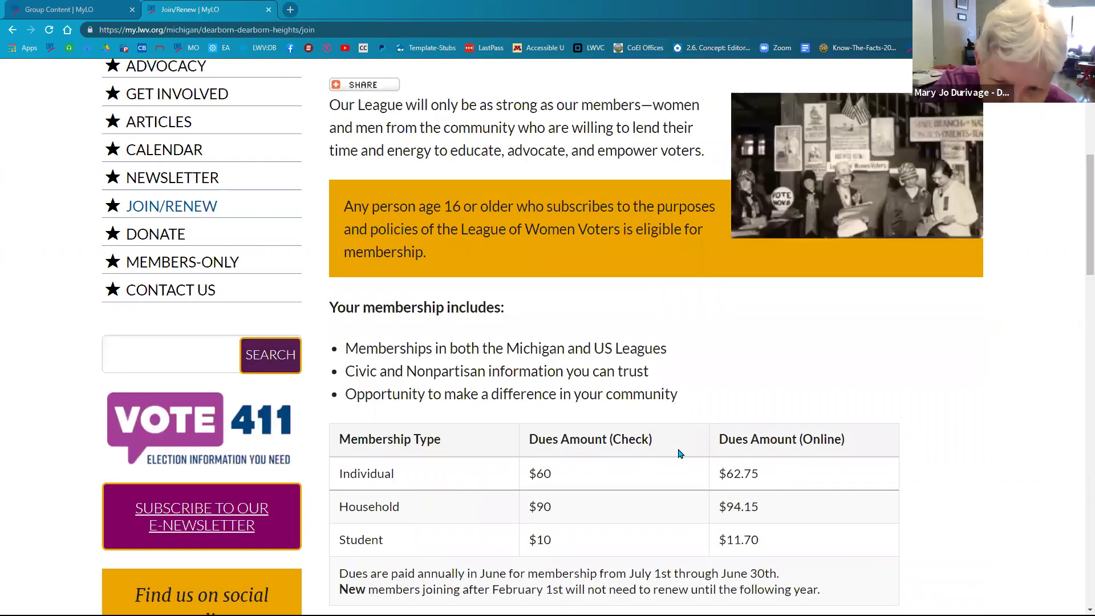
pyautogui.scroll(-3, 690, 451)
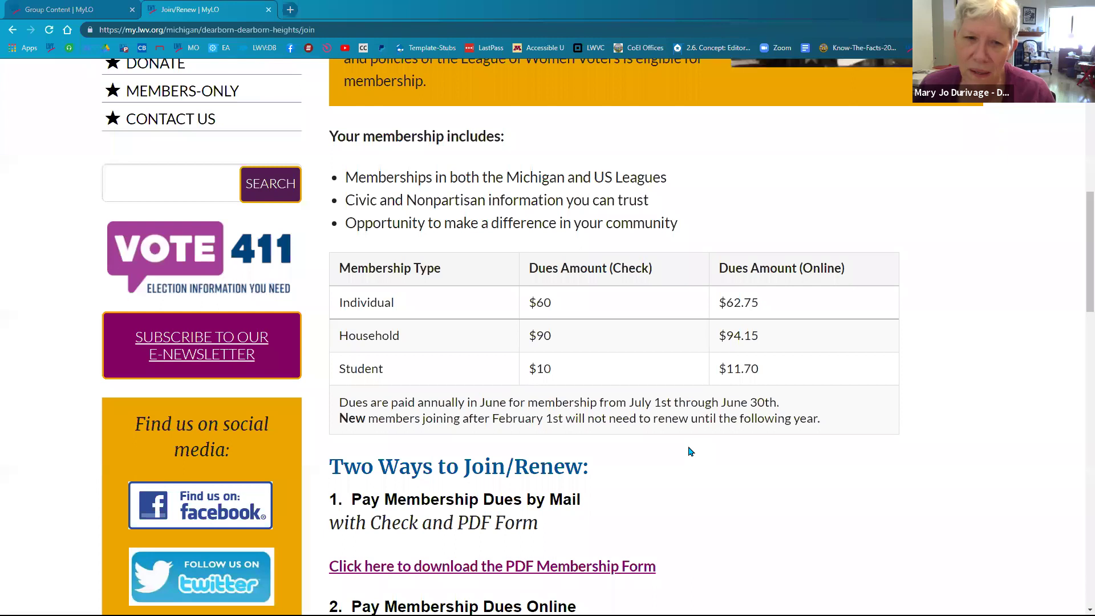
pyautogui.scroll(-5, 690, 456)
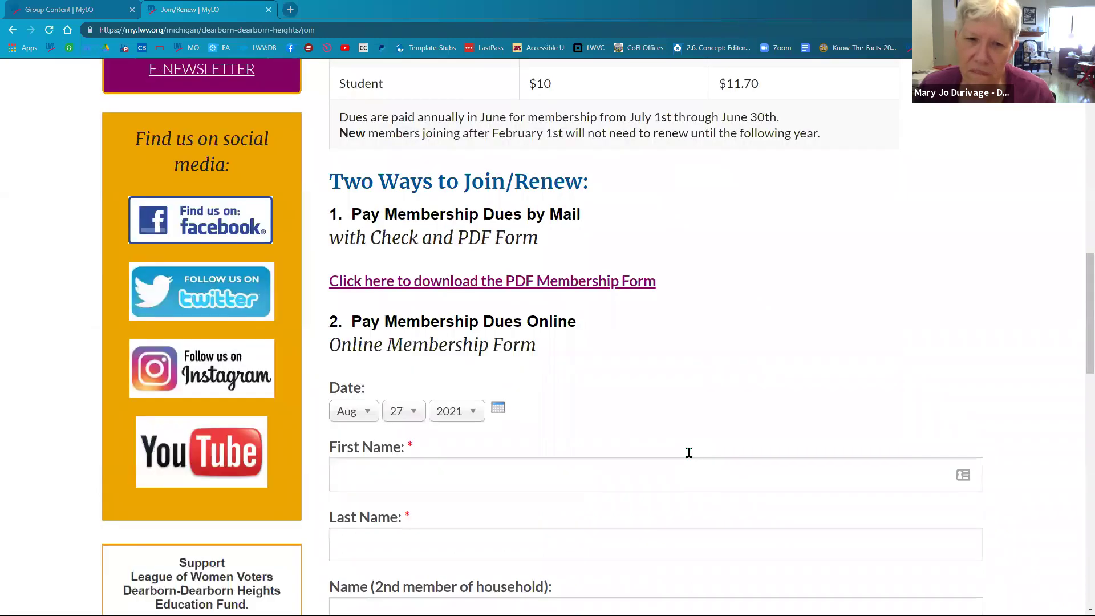
pyautogui.scroll(-1, 688, 454)
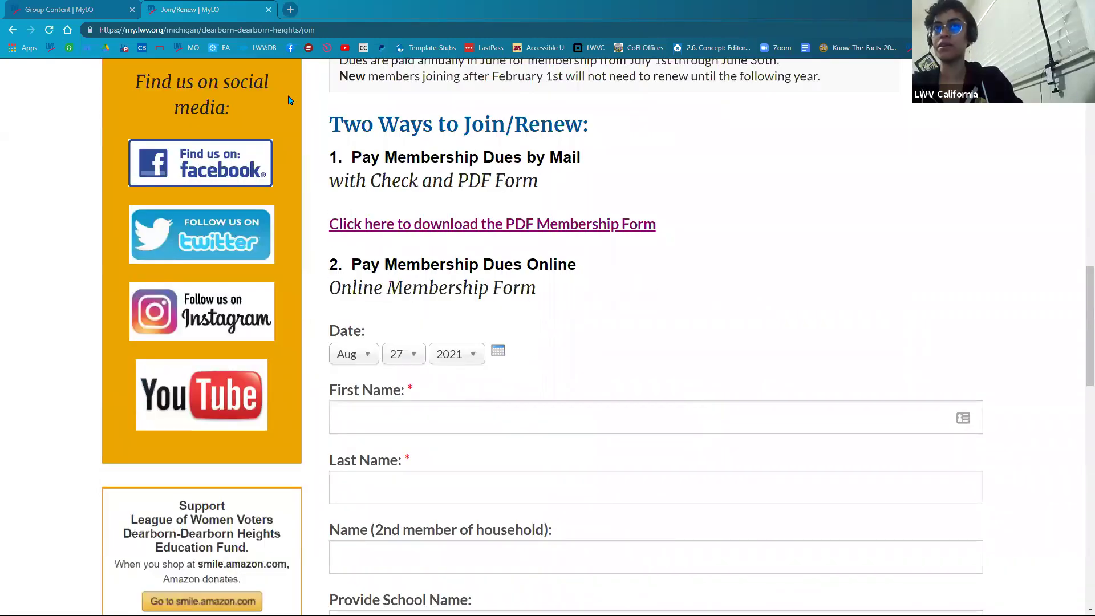
# Open the form's final payment page by adding /done to the Join/Renew page address
pyautogui.click(373, 30)
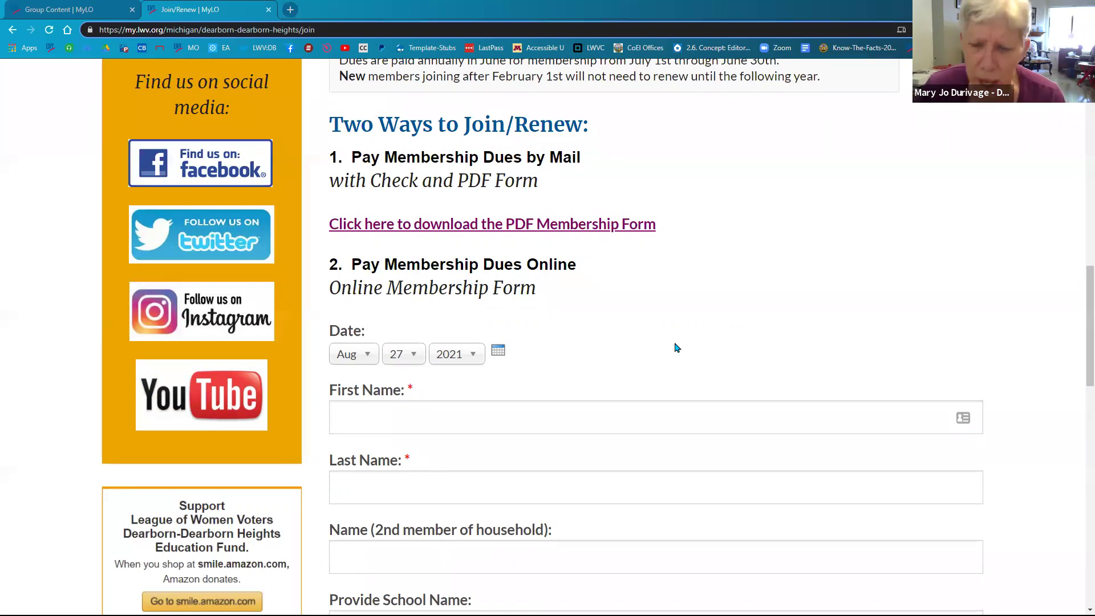
pyautogui.write('/done')
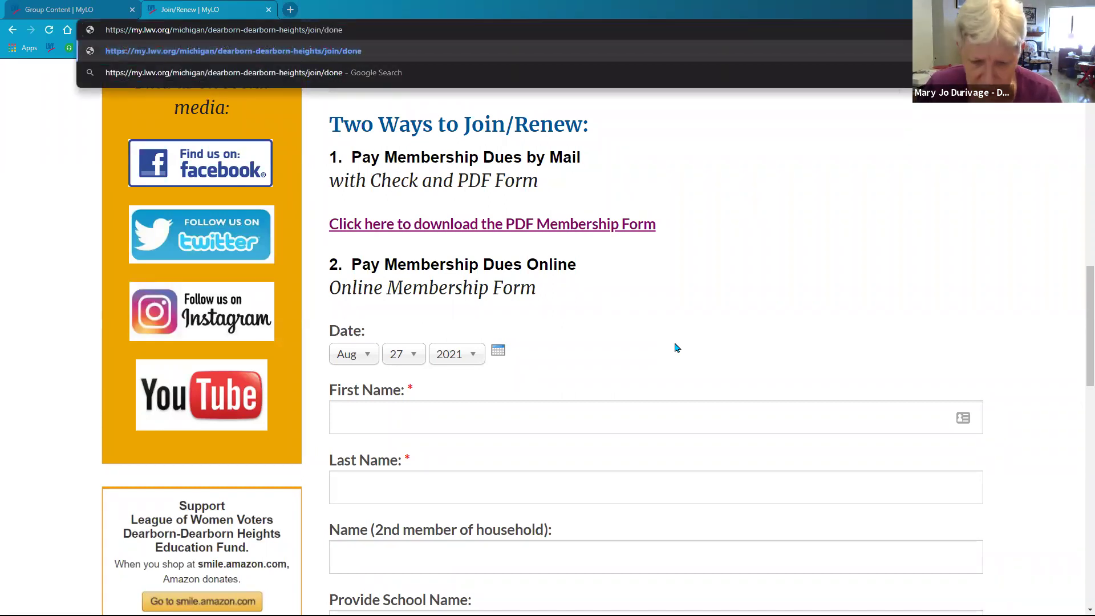
pyautogui.press('Return')
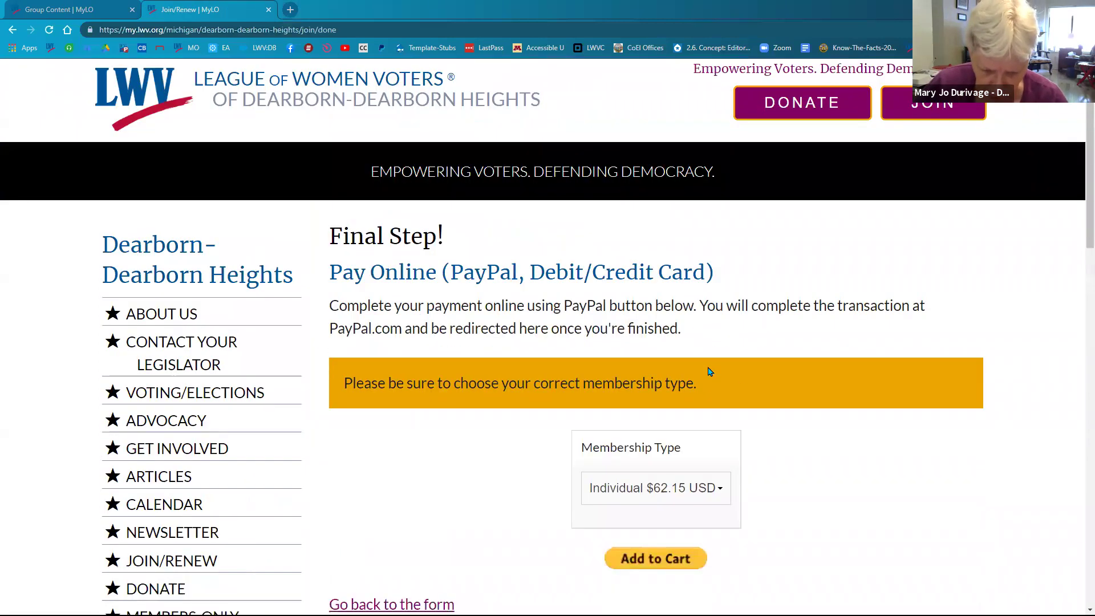
pyautogui.scroll(-1, 711, 371)
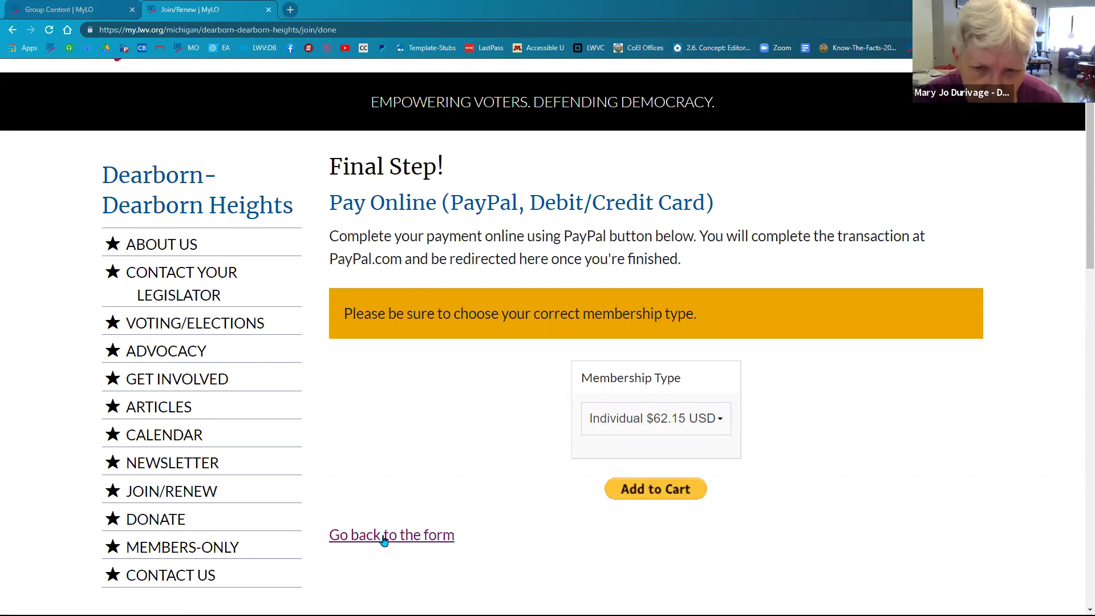
# Check the membership types and prices offered for PayPal payment on the Final Step page
pyautogui.click(695, 422)
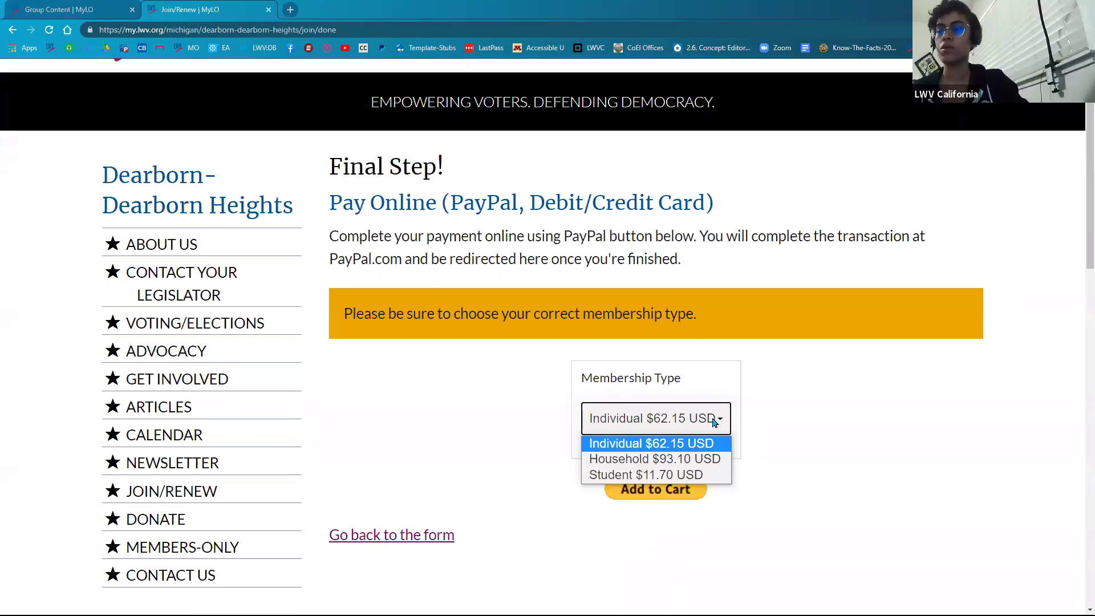
pyautogui.click(714, 421)
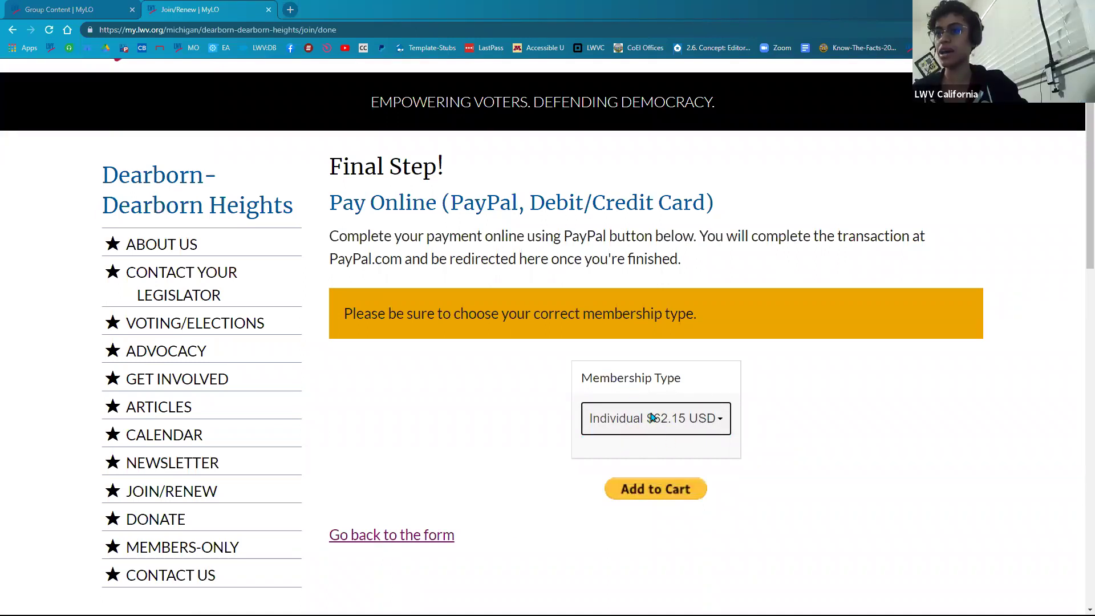
pyautogui.click(669, 424)
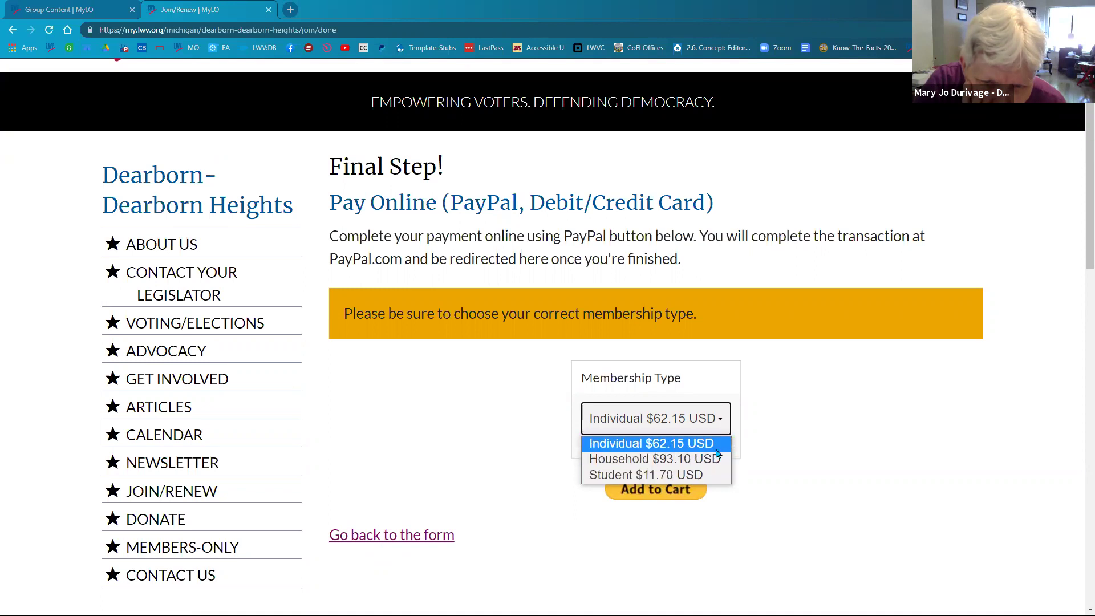
# Open the payment page's "Go back to the form" link in a separate tab and view it
pyautogui.rightClick(429, 535)
pyautogui.click(456, 408)
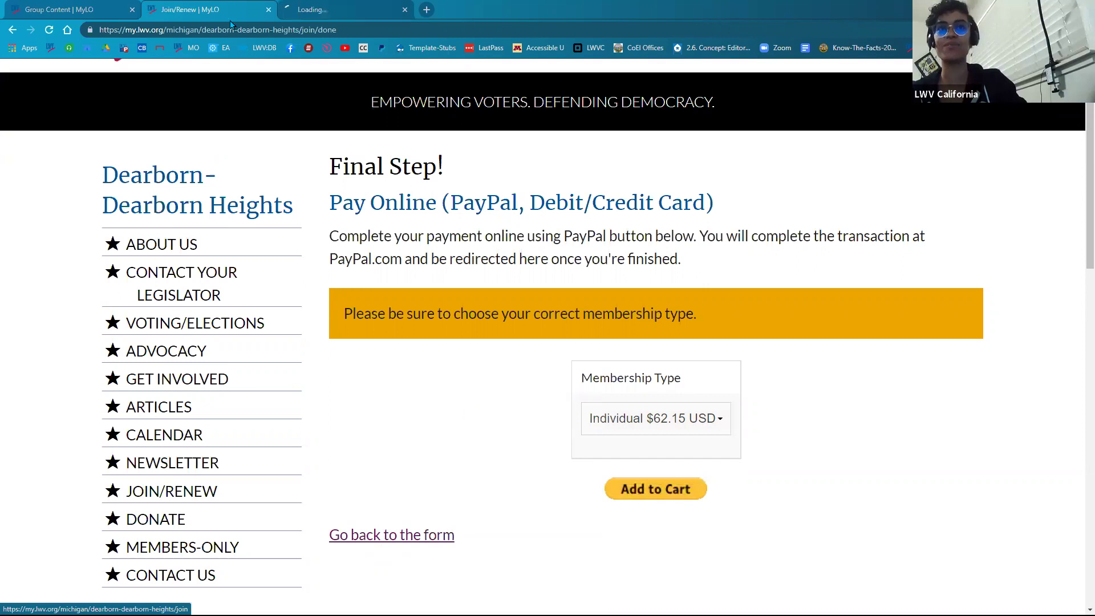
pyautogui.click(329, 12)
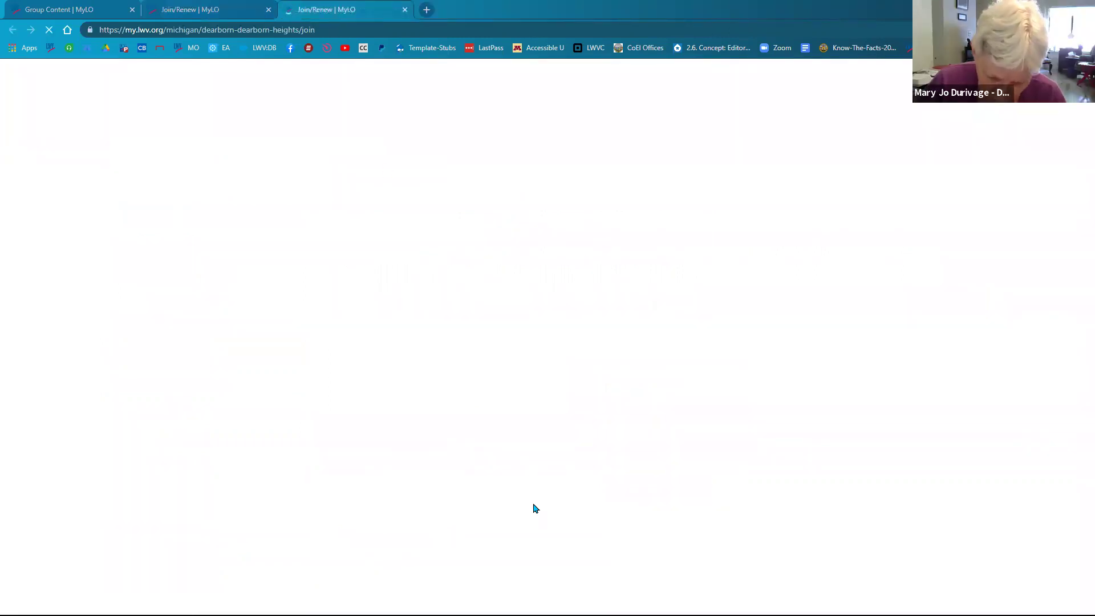
# Compare the online dues for each membership type in the Join/Renew table with the PayPal prices on the payment page
pyautogui.click(190, 10)
pyautogui.click(679, 419)
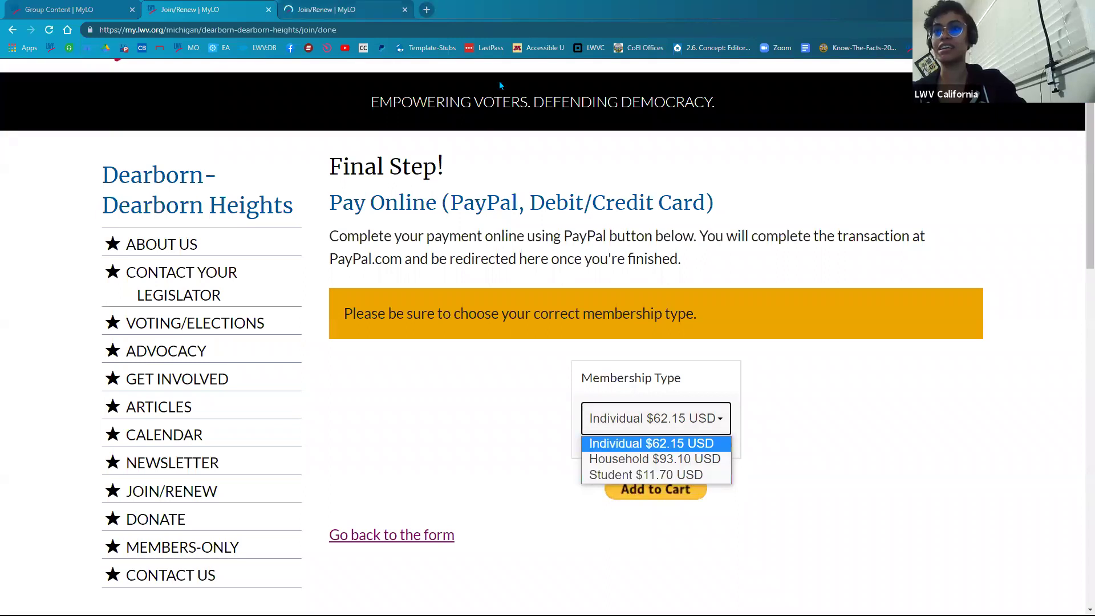
pyautogui.hotkey('ctrl', 'Tab')
pyautogui.scroll(-10, 674, 452)
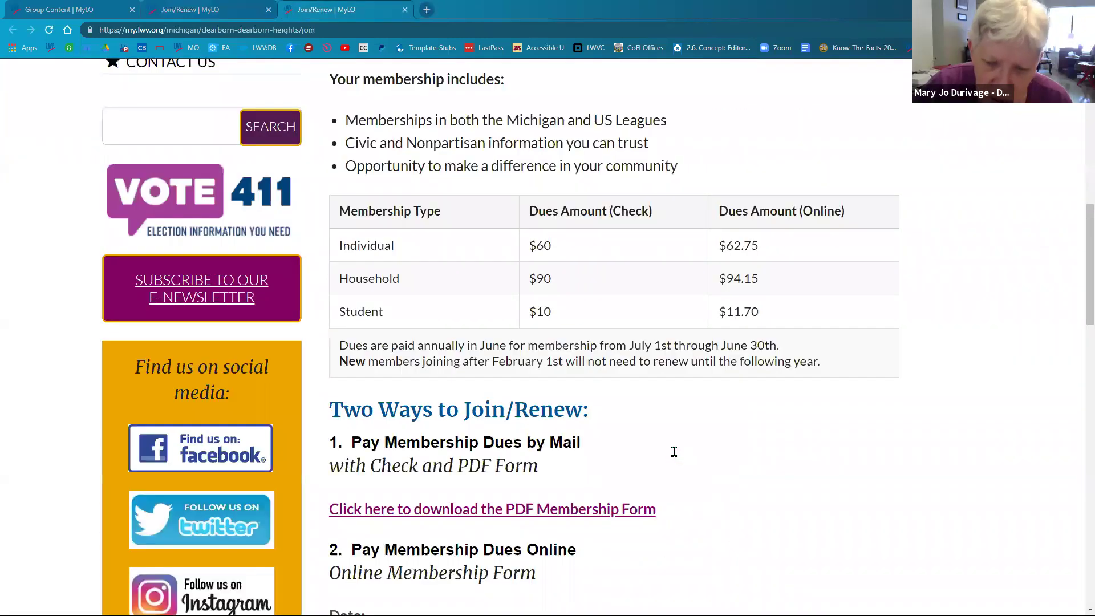
pyautogui.scroll(1, 764, 313)
pyautogui.moveTo(719, 302); pyautogui.dragTo(759, 303)
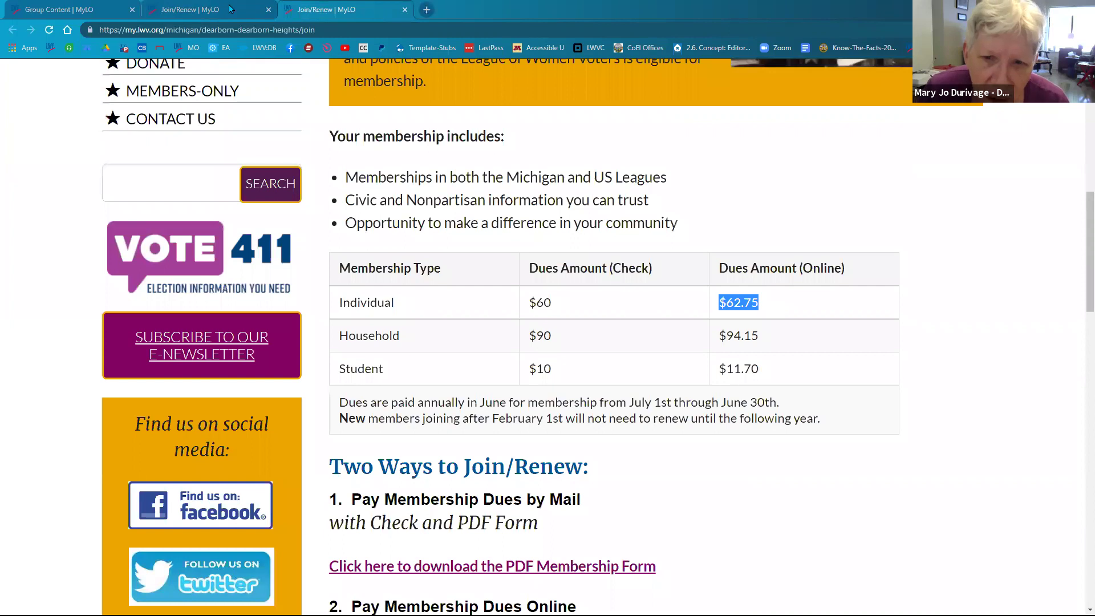
pyautogui.click(231, 9)
pyautogui.hotkey('alt', 'Down')
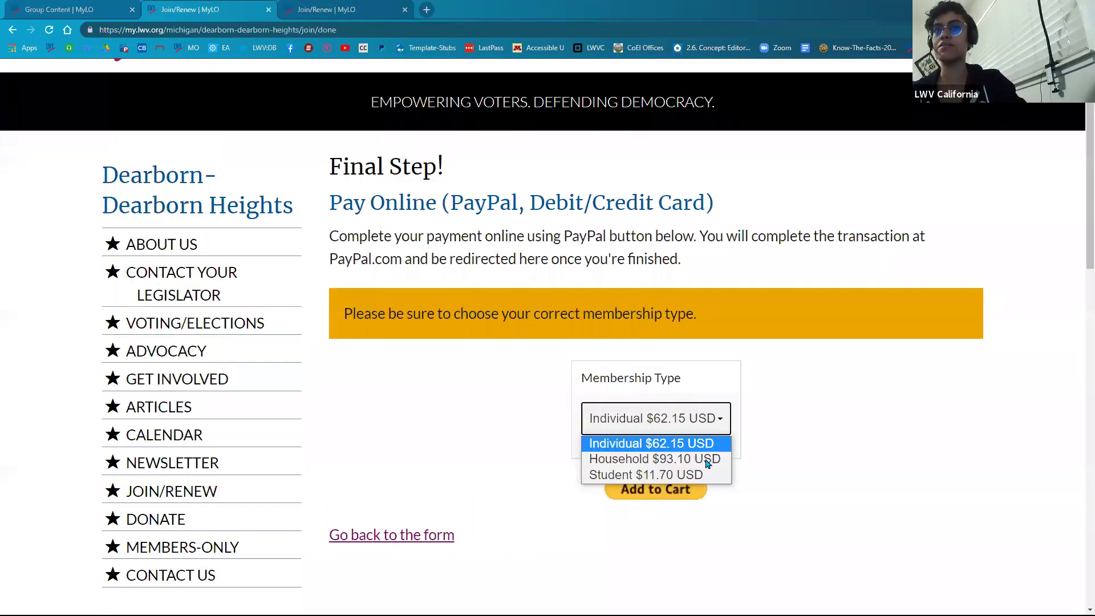
pyautogui.hotkey('ctrl', 'Tab')
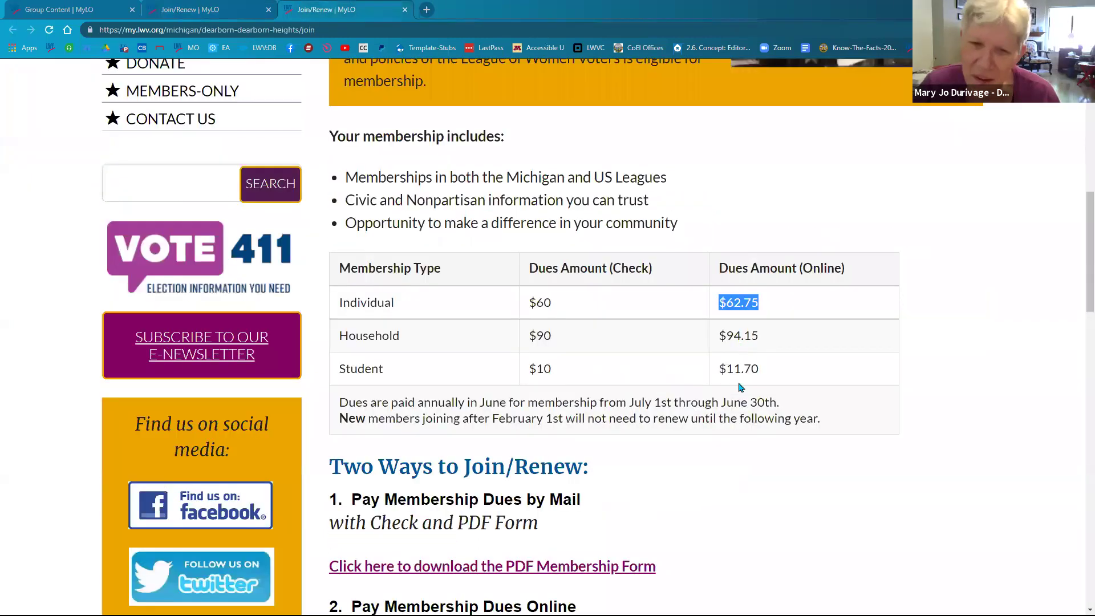
pyautogui.hotkey('ctrl', 'shift', 'Tab')
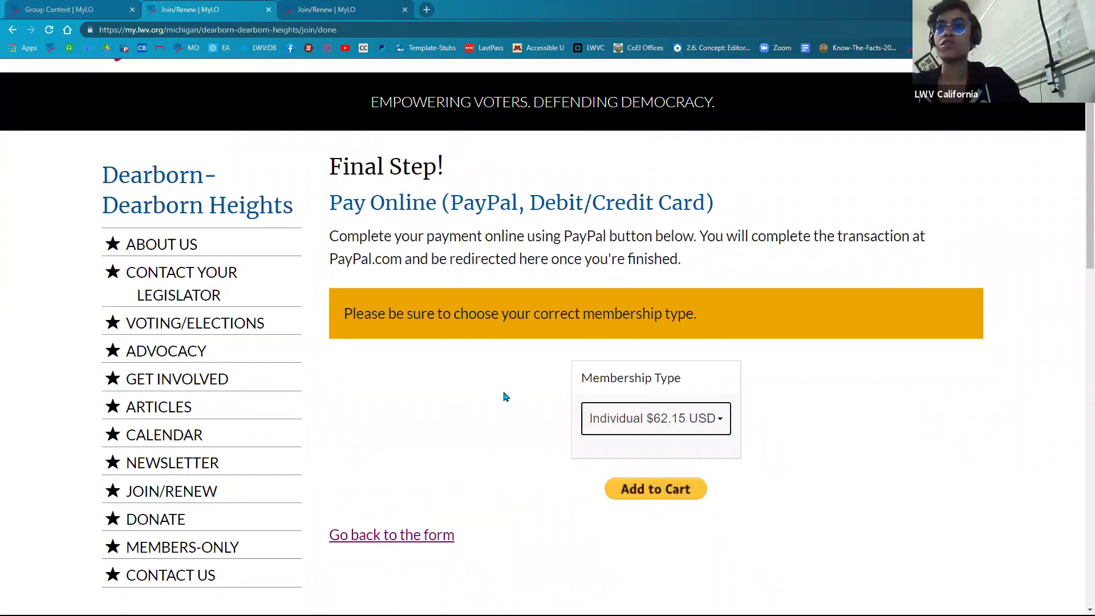
# Return from the payment page to the Join/Renew form and glance at the dues table in the other tab
pyautogui.click(392, 539)
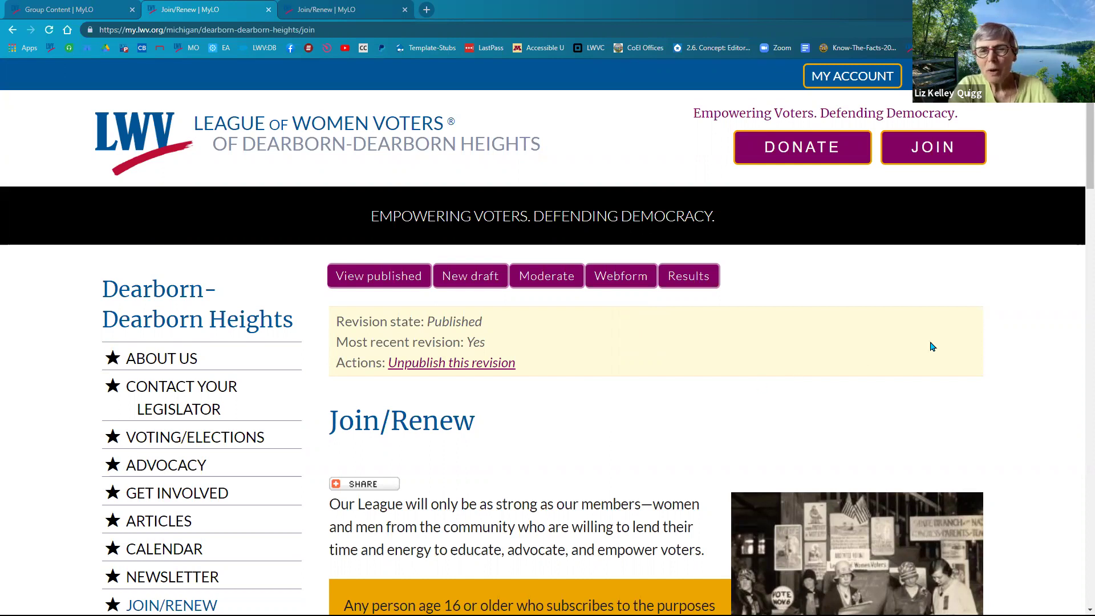
pyautogui.click(680, 63)
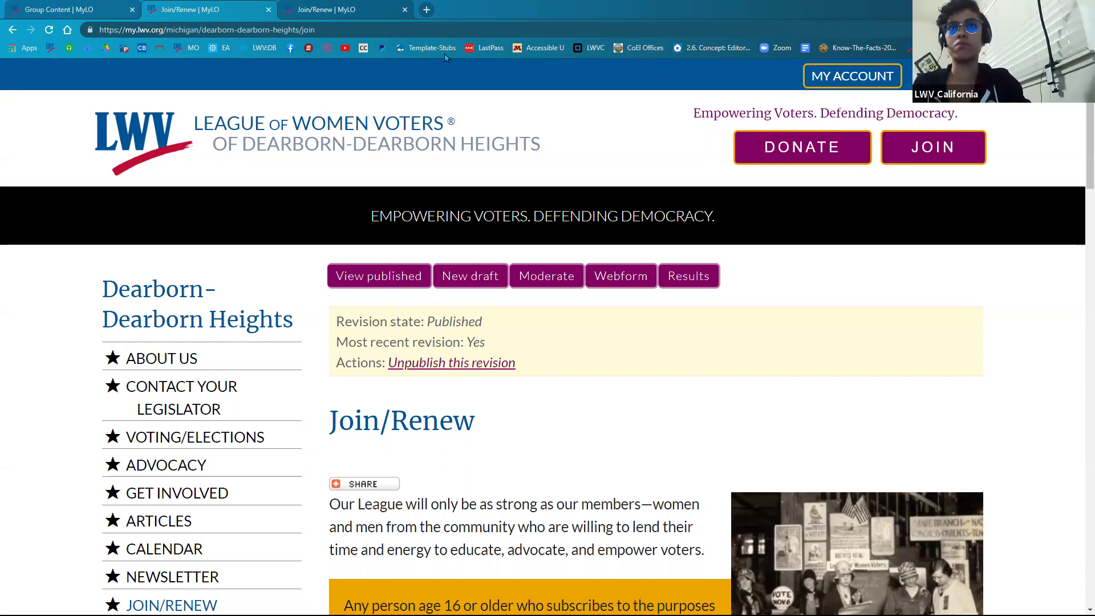
pyautogui.click(357, 12)
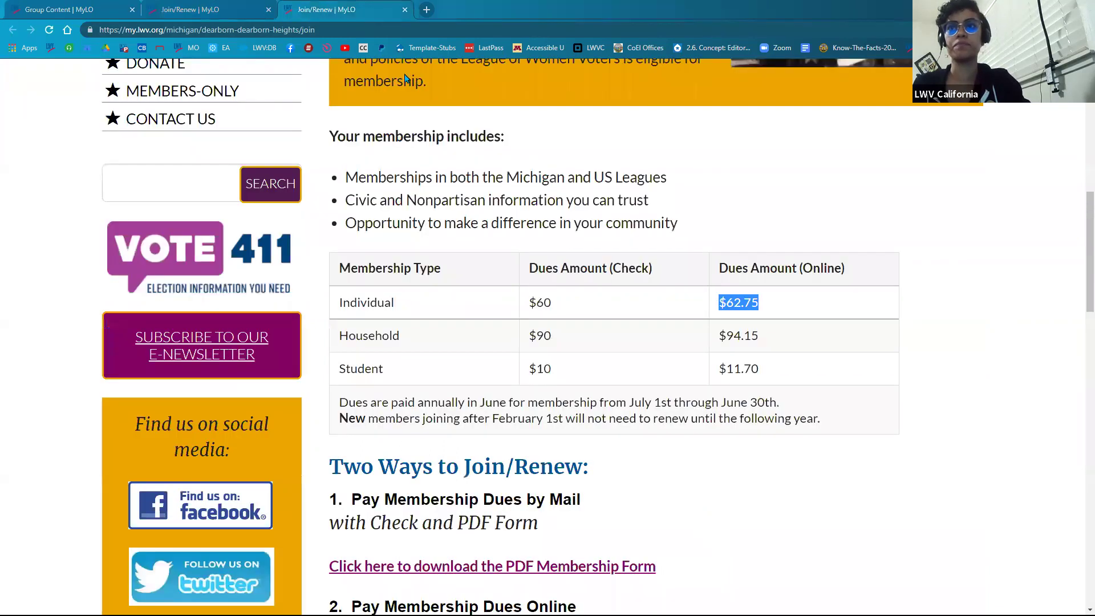
pyautogui.click(172, 13)
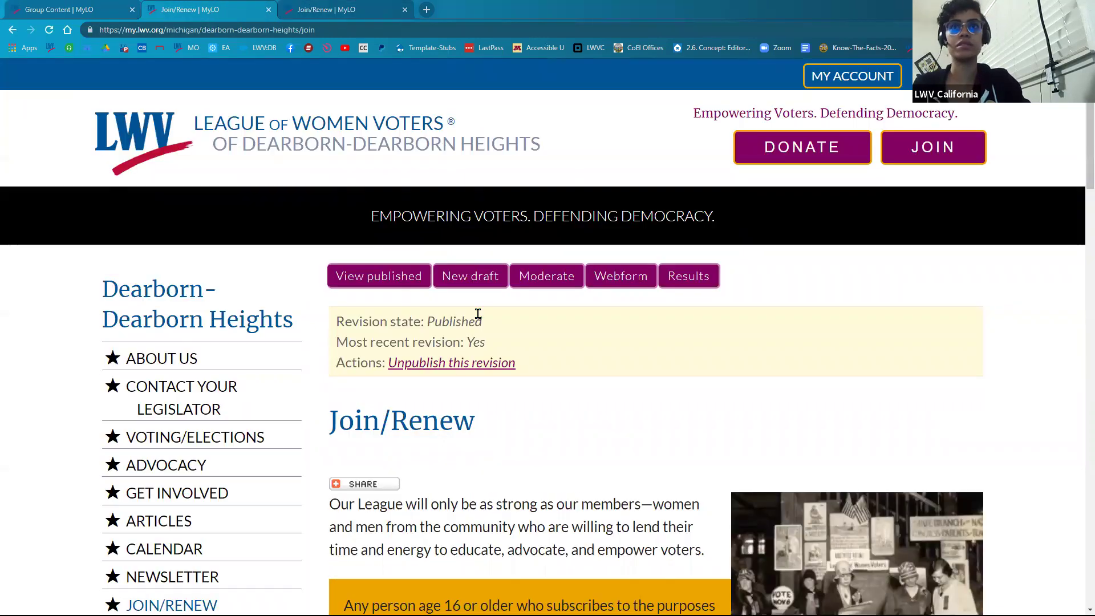
# Reopen the form's /done payment page from the Join/Renew address and review its Individual, Household and Student membership options
pyautogui.click(331, 30)
pyautogui.write('/done')
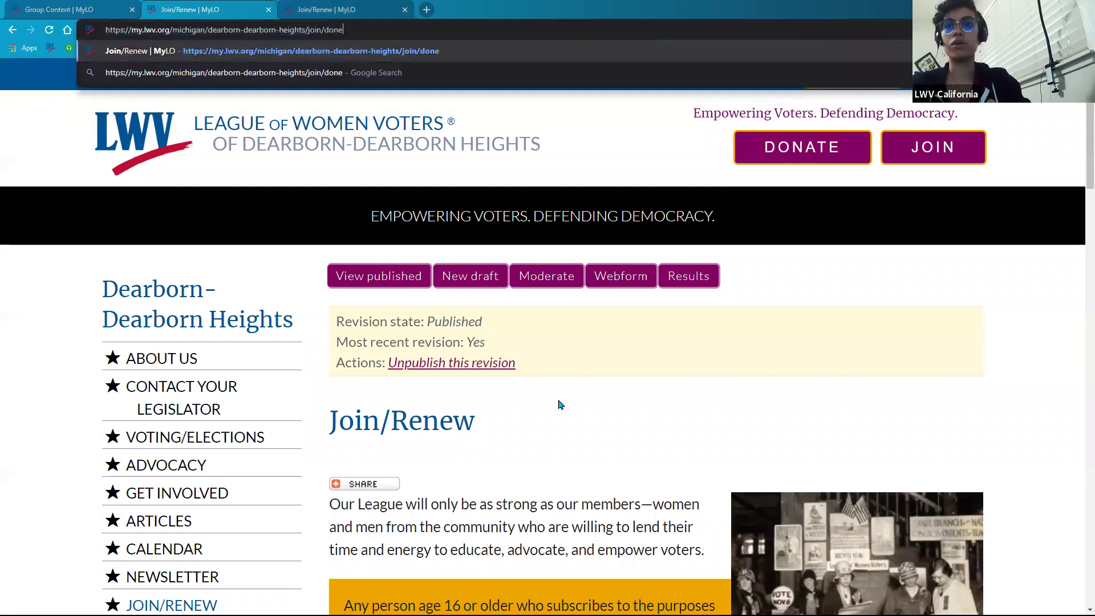
pyautogui.scroll(-5, 565, 403)
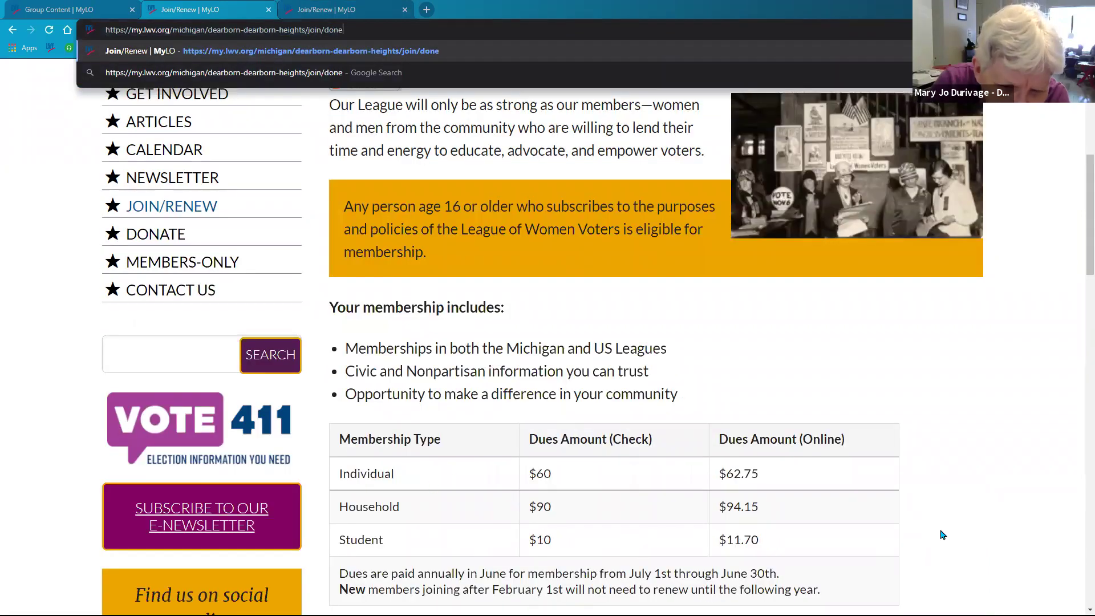
pyautogui.scroll(-2, 950, 534)
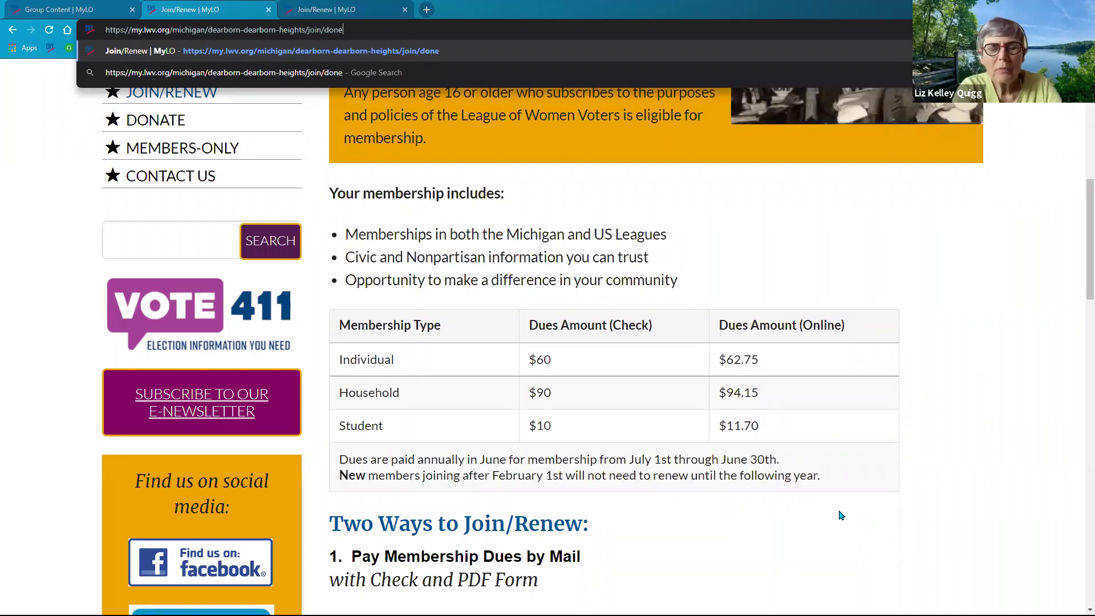
pyautogui.press('Return')
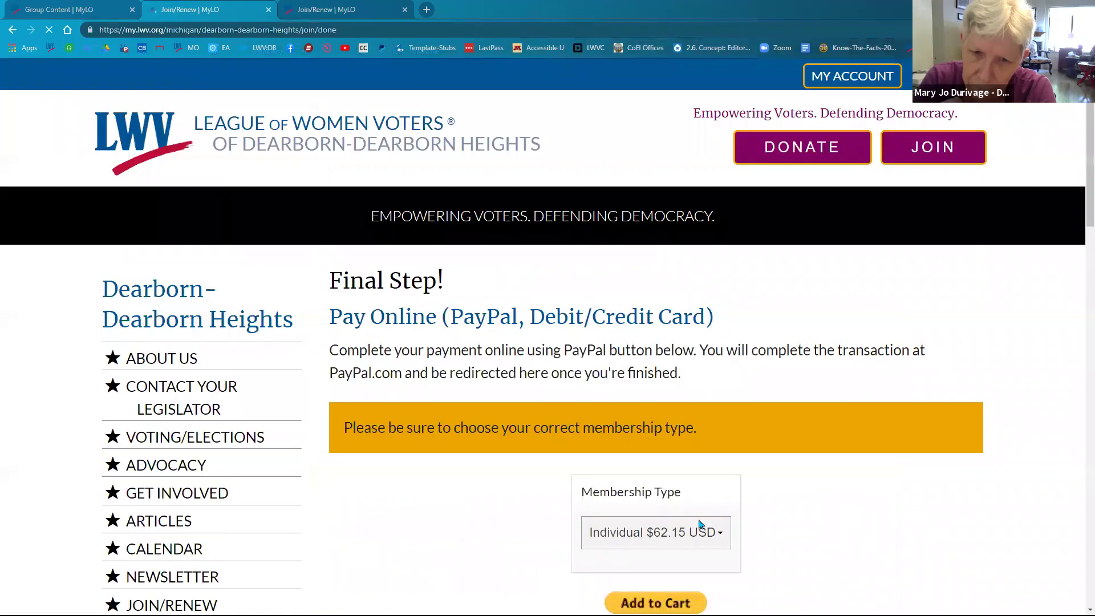
pyautogui.scroll(-3, 863, 504)
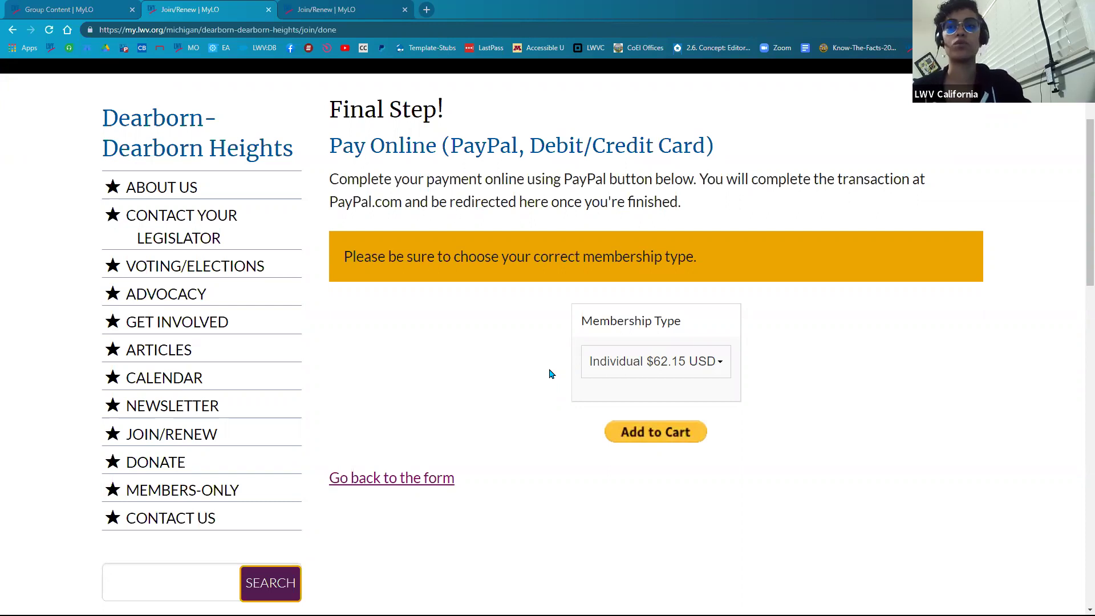
pyautogui.click(679, 370)
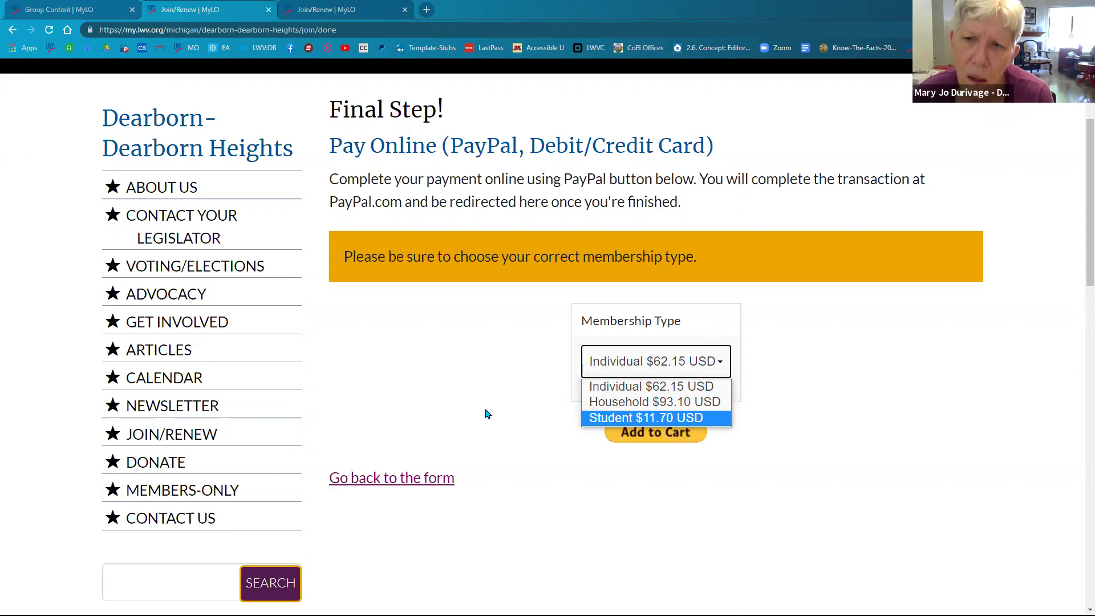
# Open paypal.com/my-buttons in a new tab
pyautogui.click(427, 10)
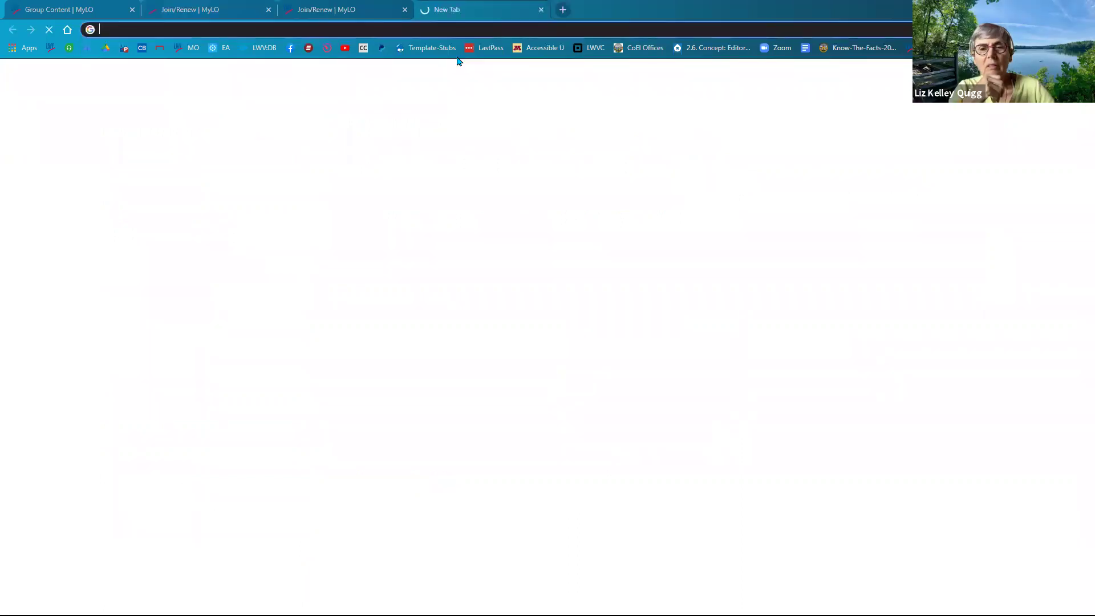
pyautogui.write('paypal.com/')
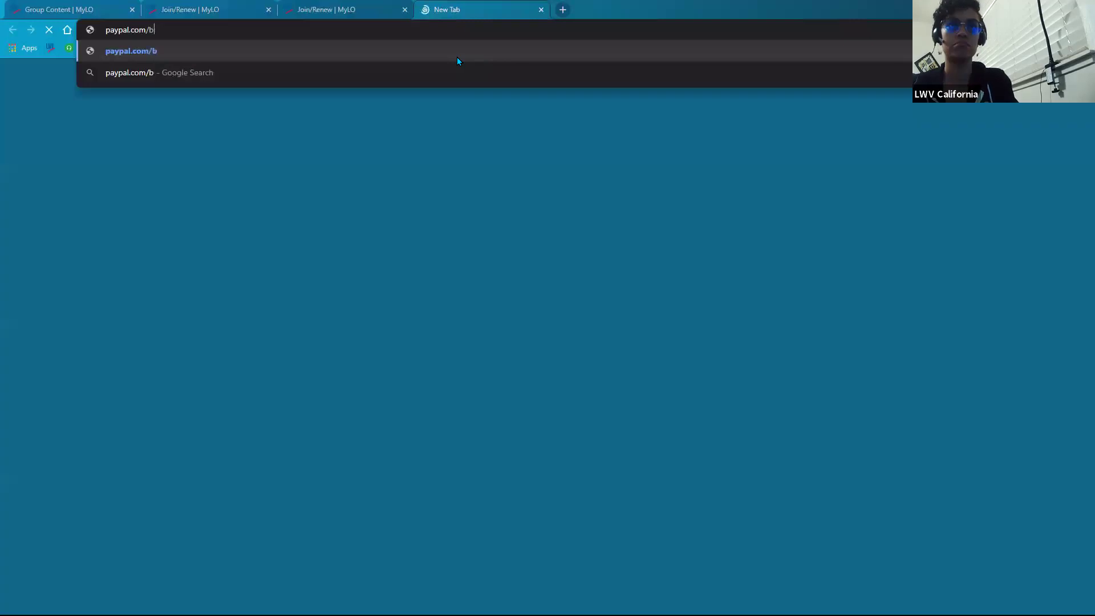
pyautogui.write('my')
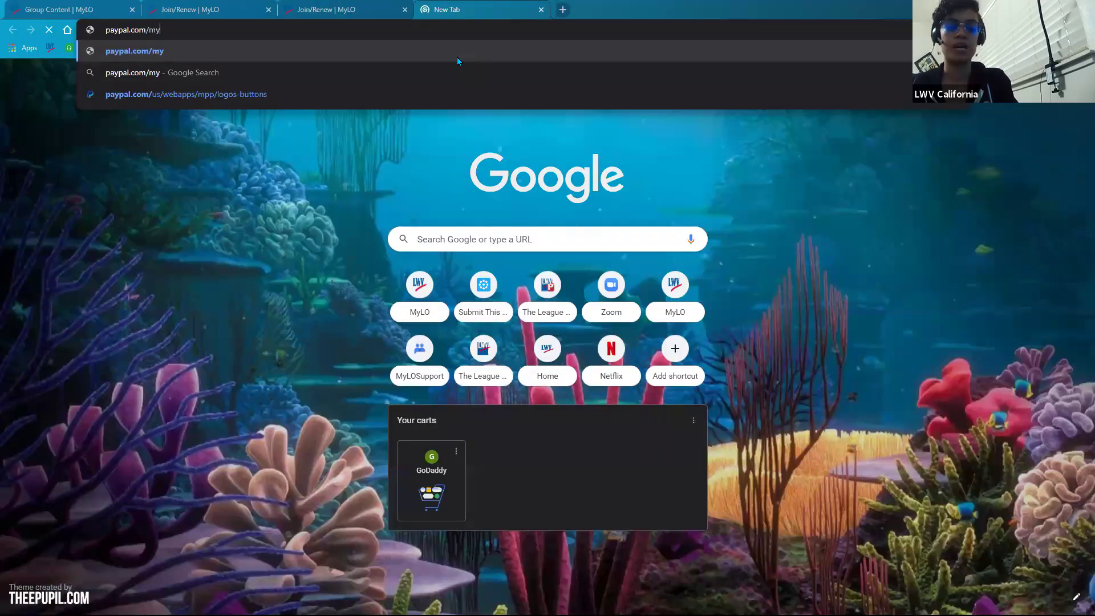
pyautogui.write('-buttons')
pyautogui.press('Return')
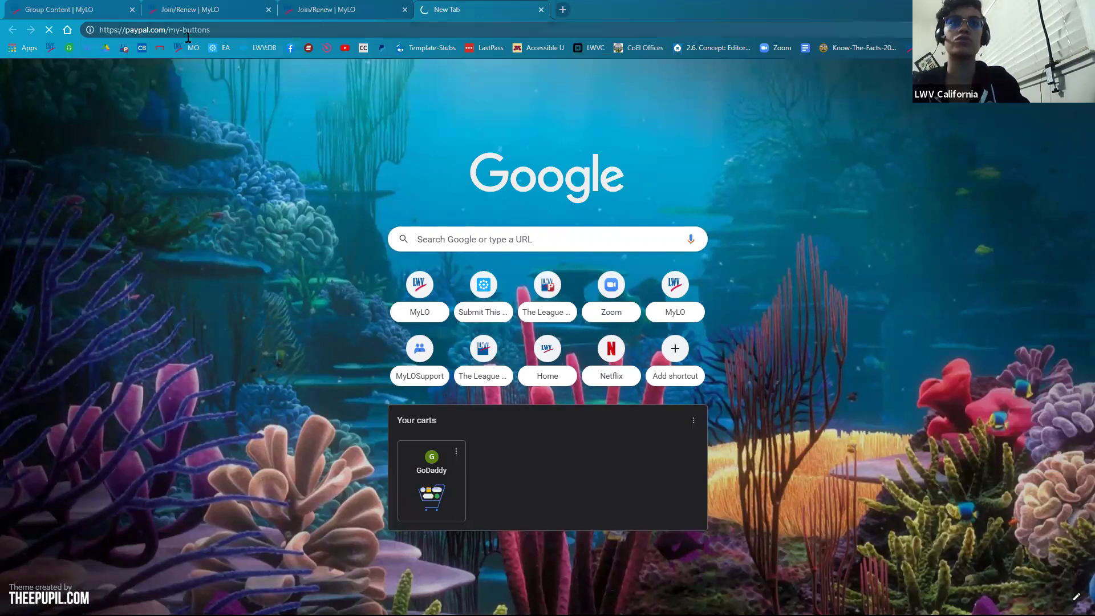
# Open paypal.com/buttons and copy the address of the button creation page
pyautogui.click(188, 35)
pyautogui.write('pay')
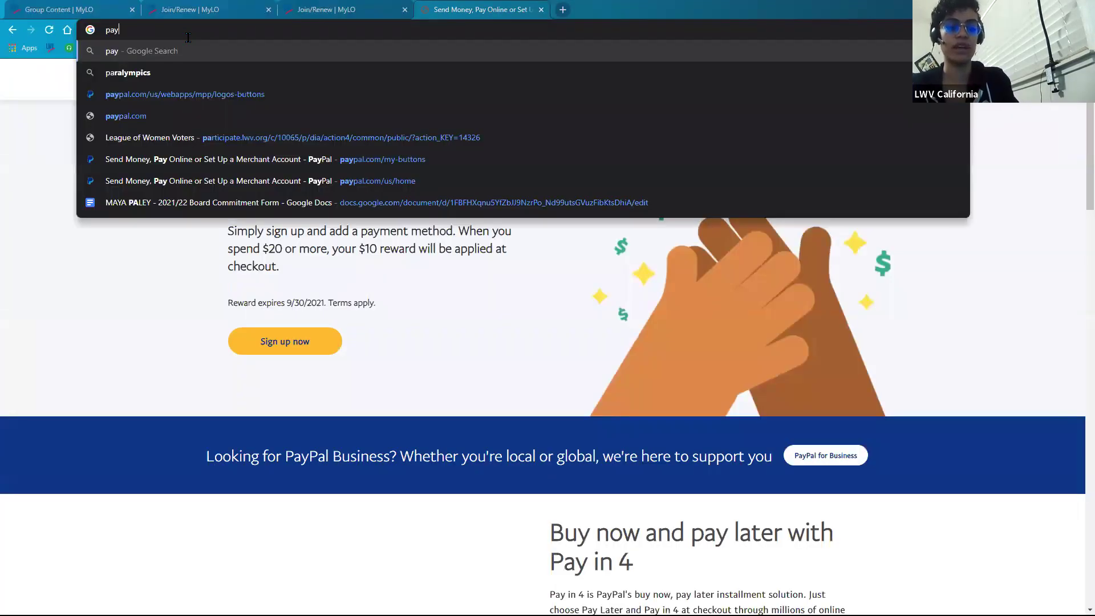
pyautogui.write('pal.com/b')
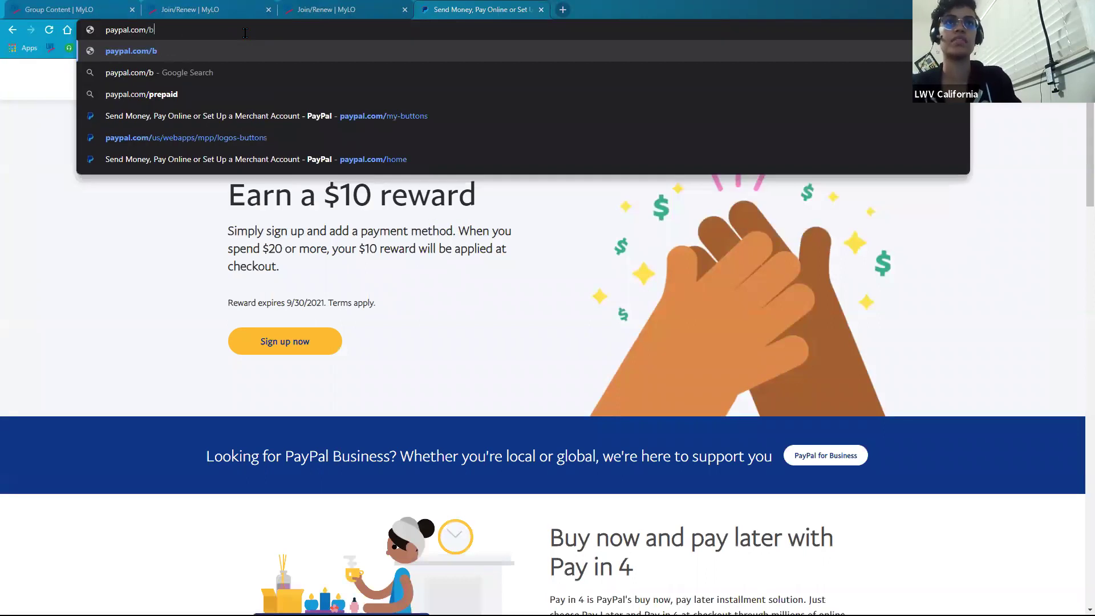
pyautogui.press('Return')
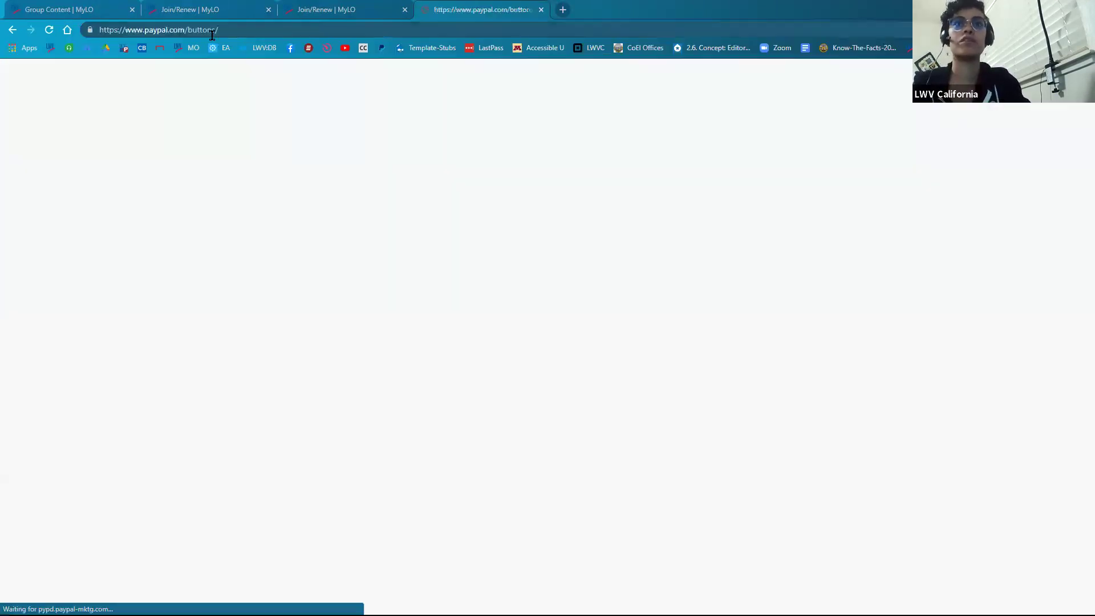
pyautogui.rightClick(184, 32)
pyautogui.click(212, 113)
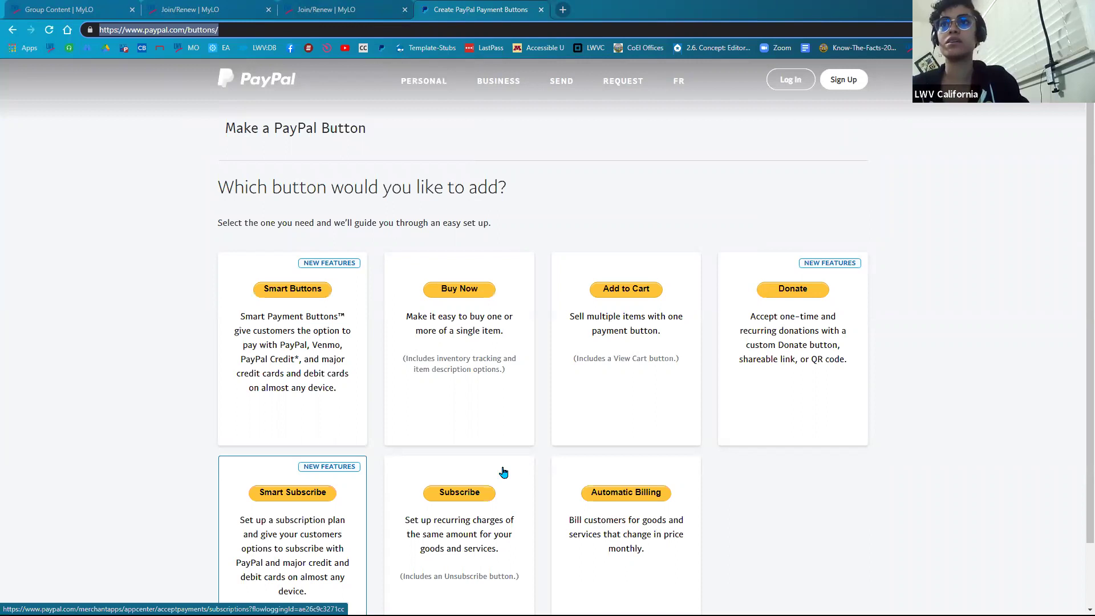
pyautogui.click(131, 471)
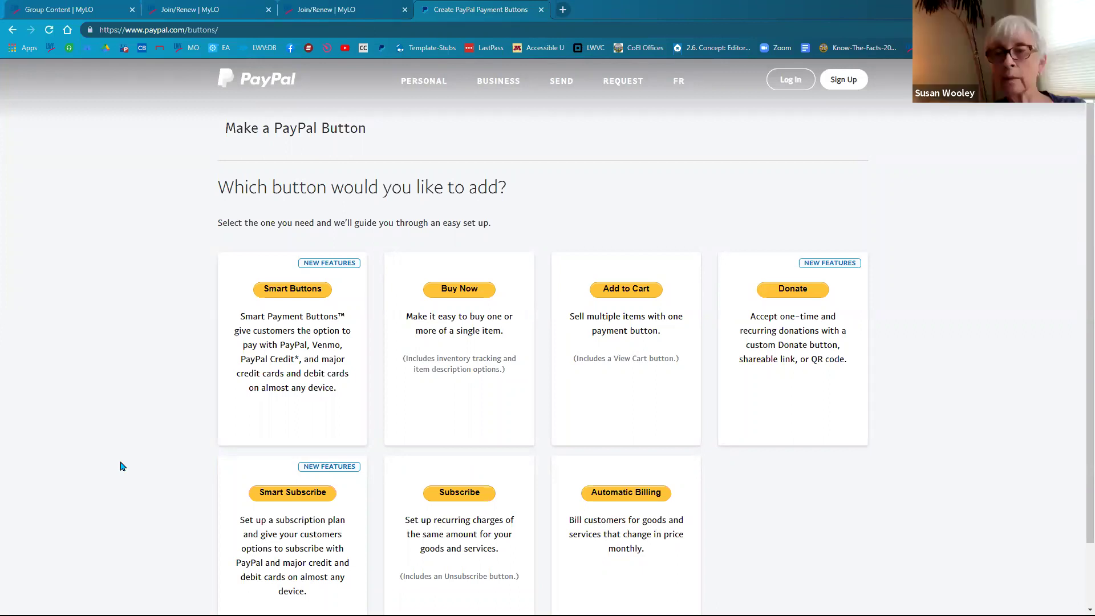
# Close the PayPal page and open the form settings of the Join/Renew page's webform
pyautogui.click(542, 11)
pyautogui.scroll(8, 684, 482)
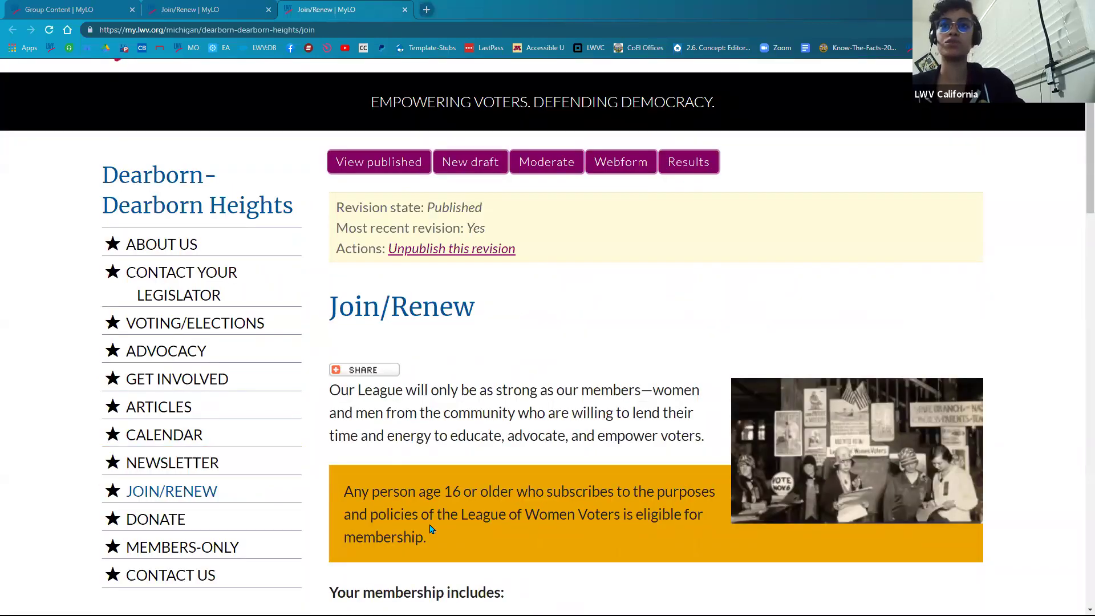
pyautogui.click(619, 169)
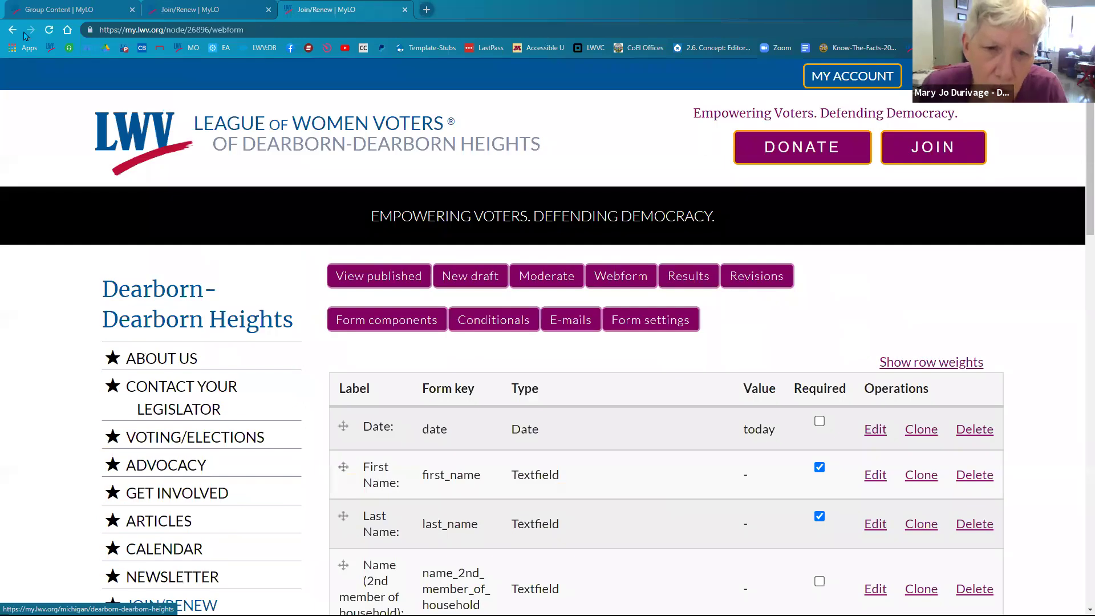
pyautogui.click(13, 29)
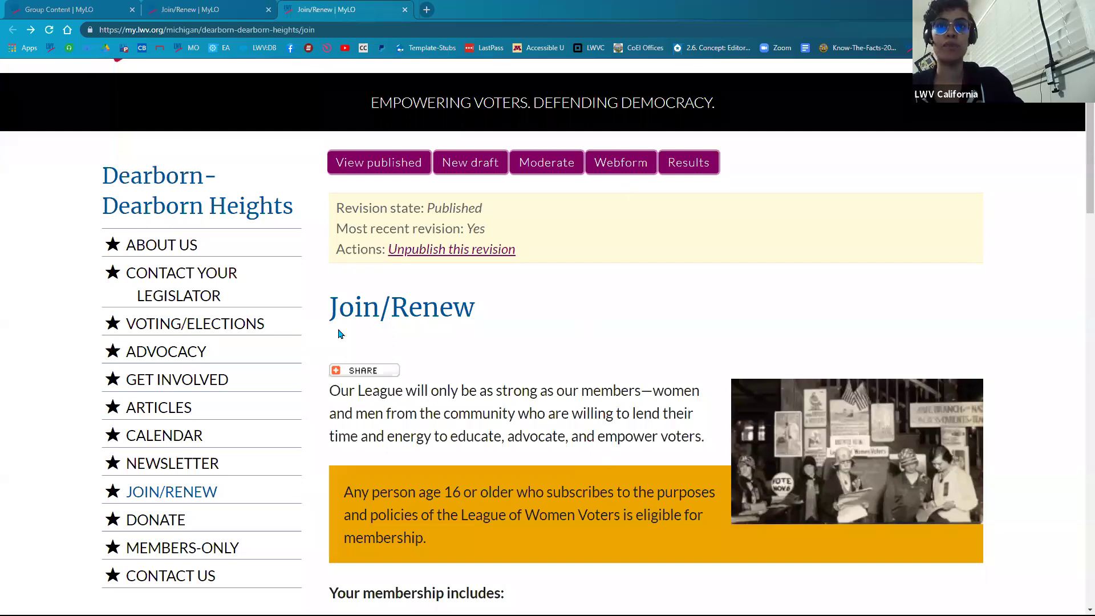
pyautogui.tripleClick(545, 306)
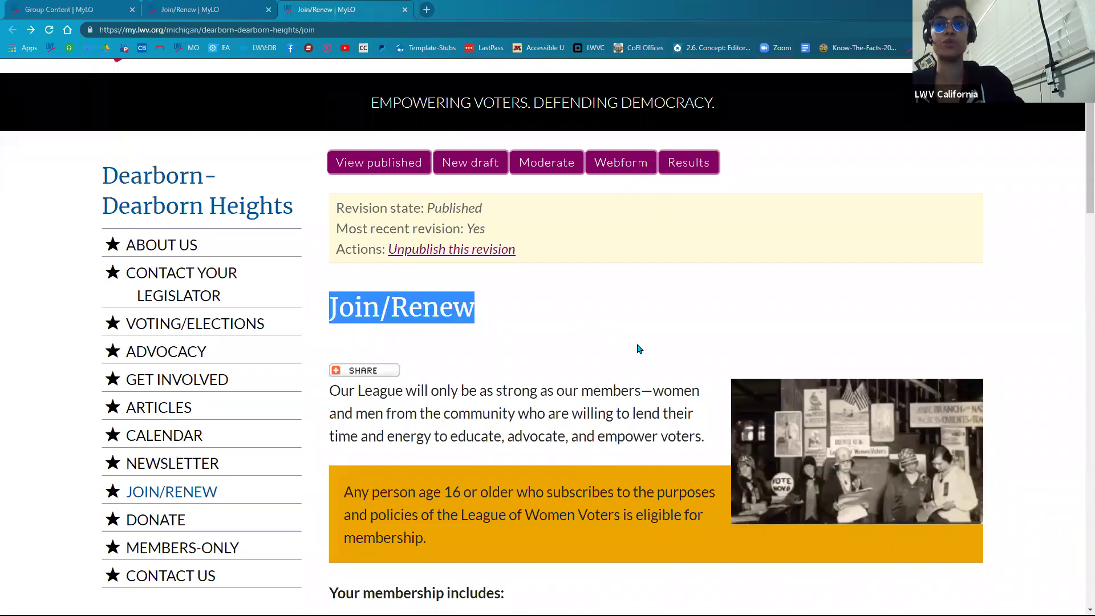
pyautogui.click(622, 169)
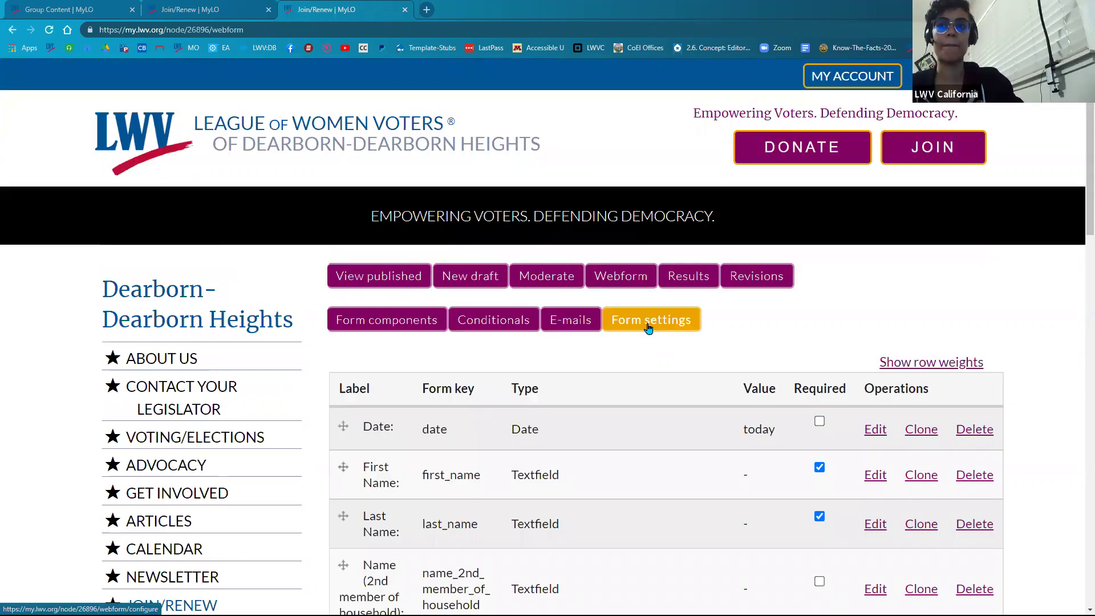
pyautogui.click(649, 327)
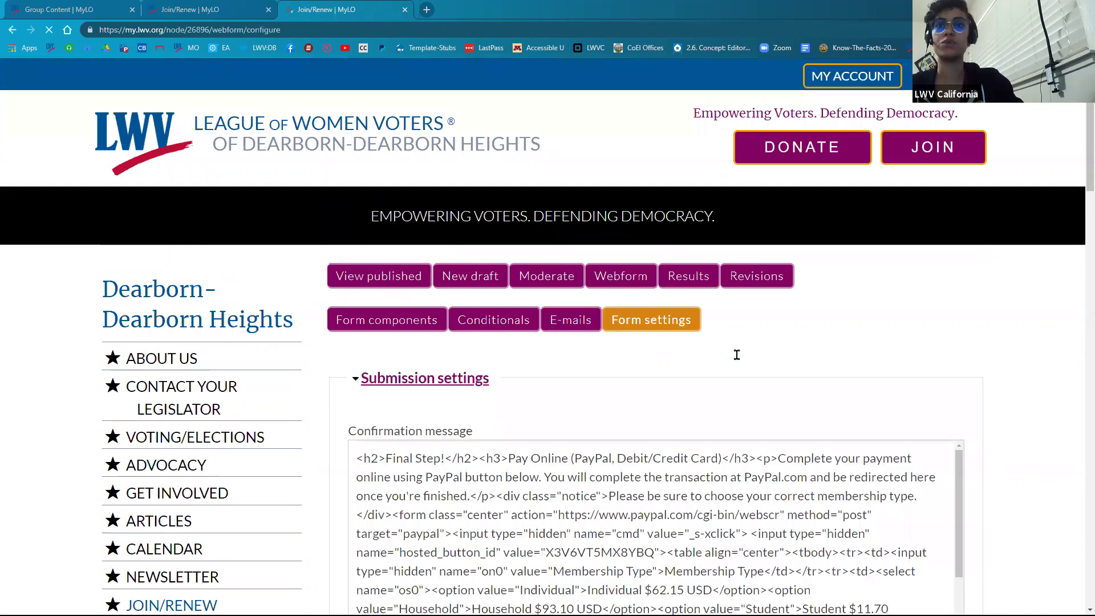
# Read through the PayPal button code in the confirmation message's HTML
pyautogui.scroll(-3, 737, 355)
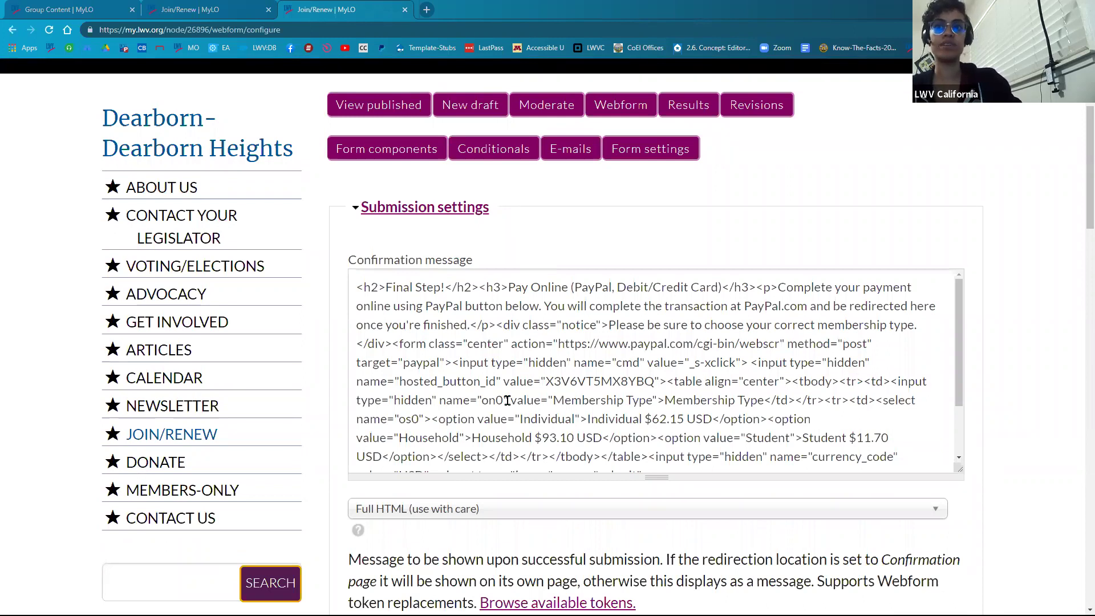
pyautogui.scroll(-2, 507, 401)
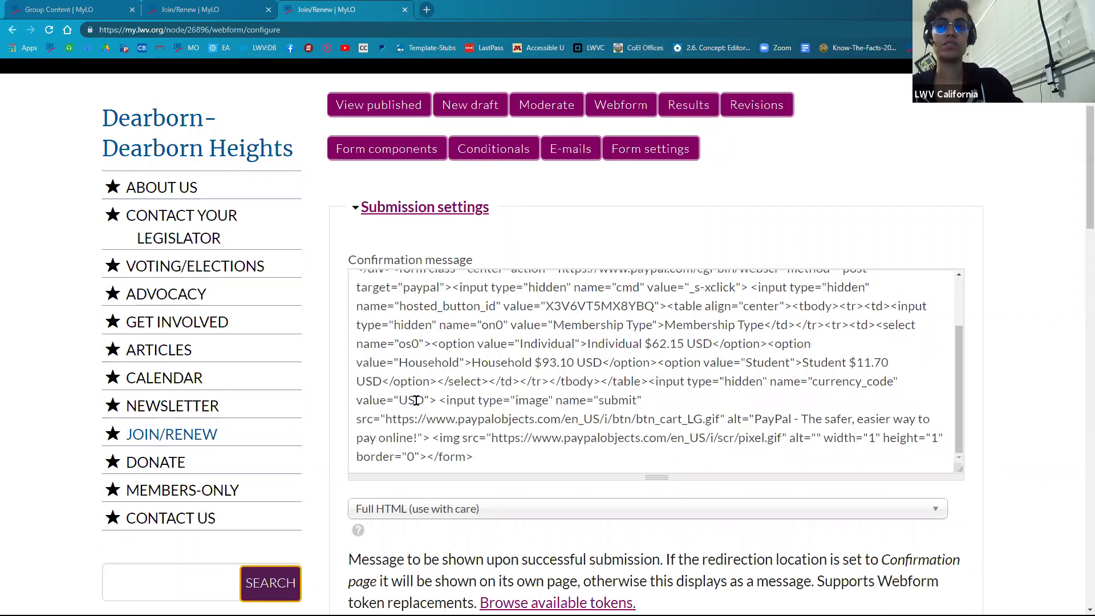
pyautogui.scroll(1, 425, 404)
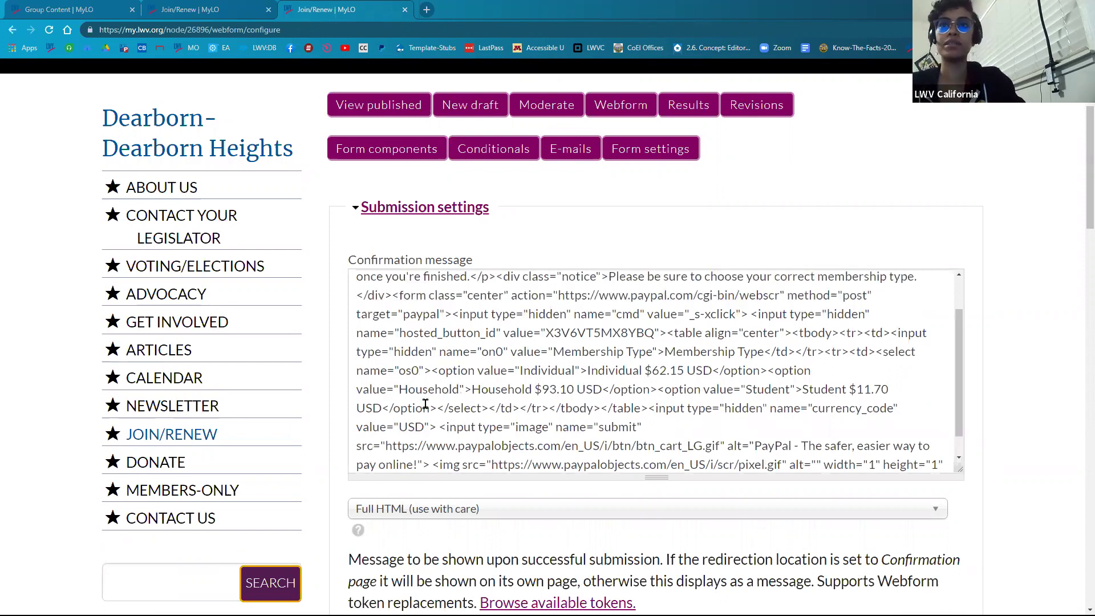
pyautogui.scroll(2, 368, 445)
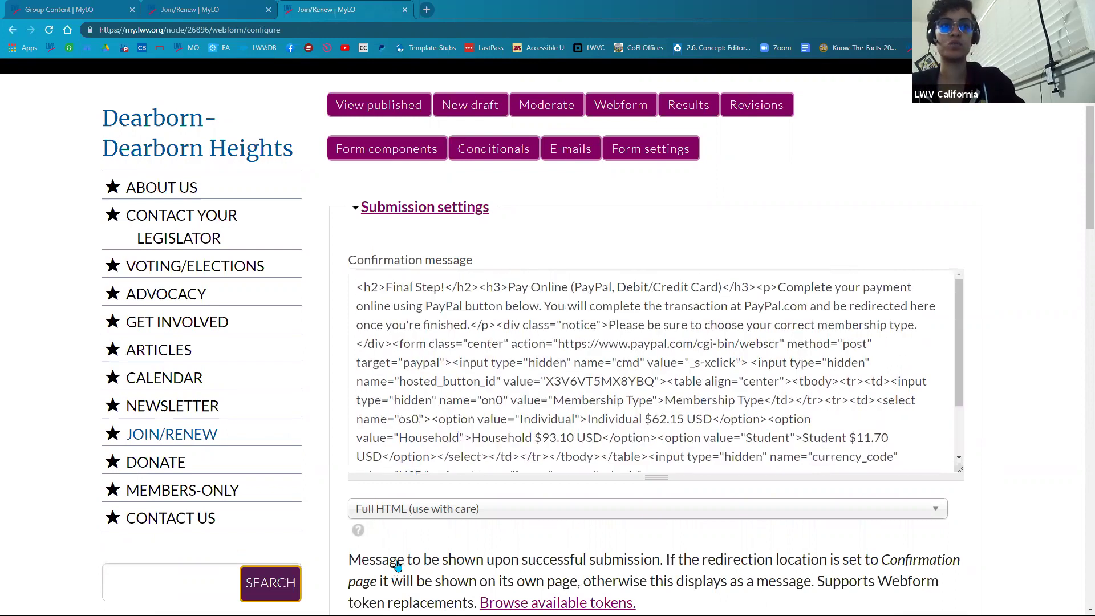
# View the confirmation message in WYSIWYG format and highlight the Membership Type table together with the Add to Cart button
pyautogui.click(400, 509)
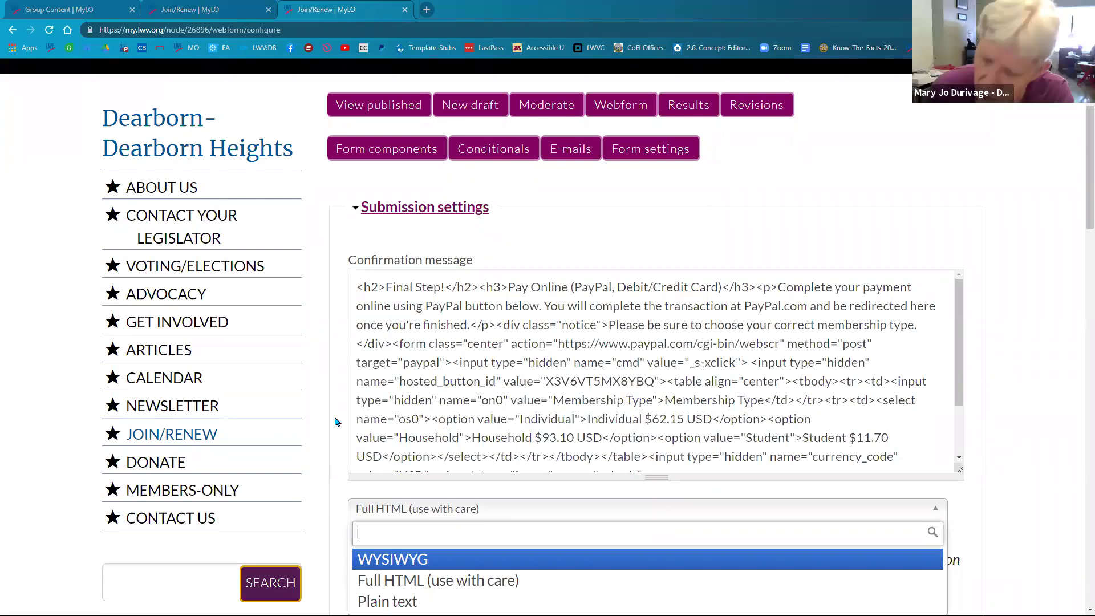
pyautogui.press('Return')
pyautogui.scroll(-2, 506, 275)
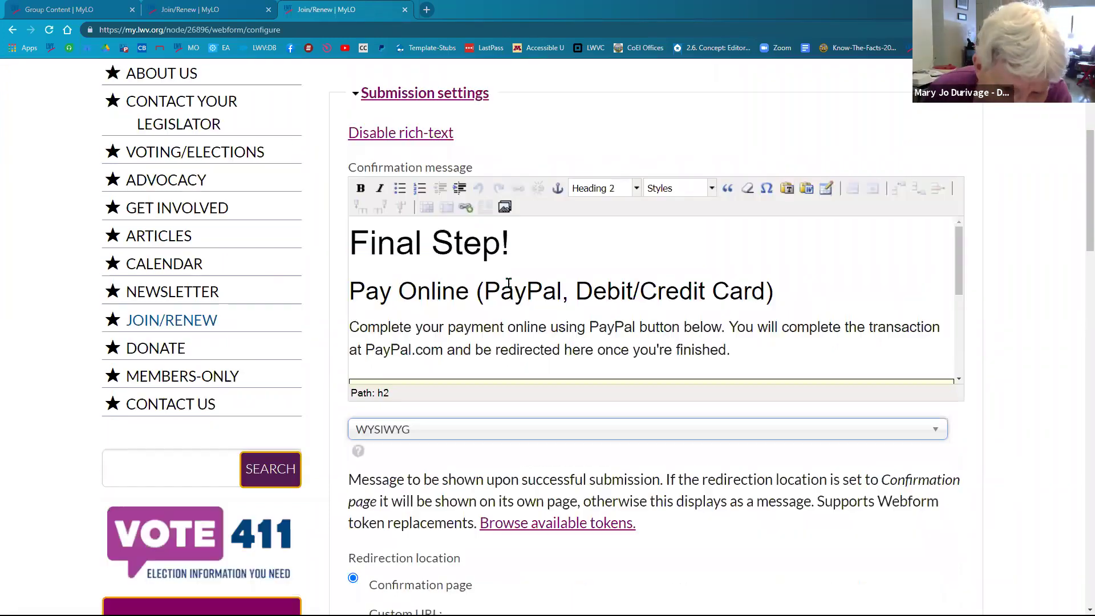
pyautogui.scroll(-5, 547, 296)
pyautogui.moveTo(566, 275); pyautogui.dragTo(741, 399)
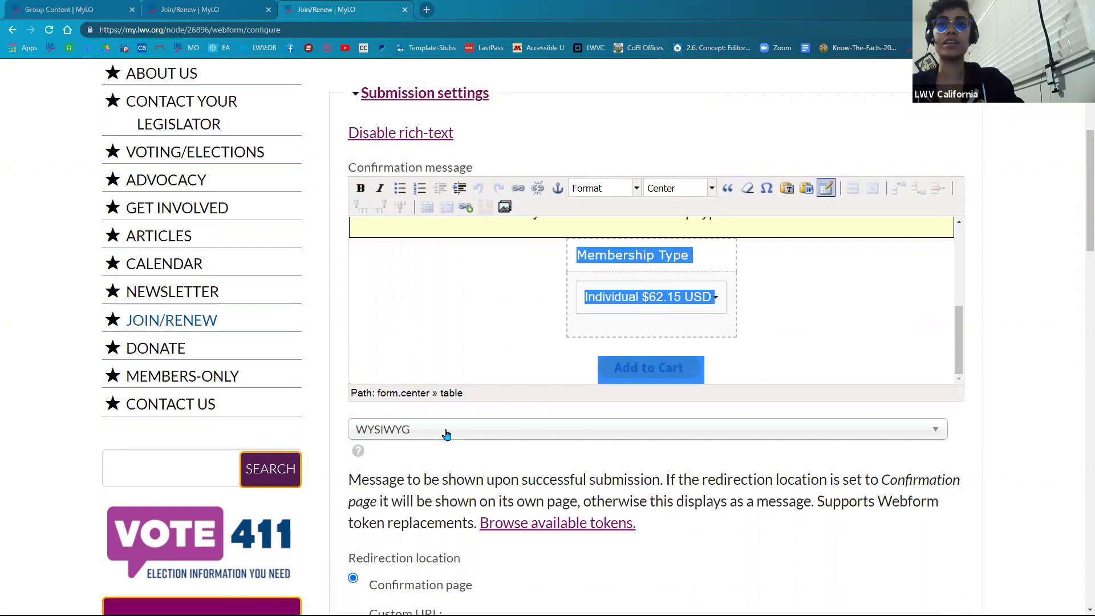
# Switch the confirmation message to Full HTML and highlight the PayPal code from the opening form tag to the closing one
pyautogui.click(391, 504)
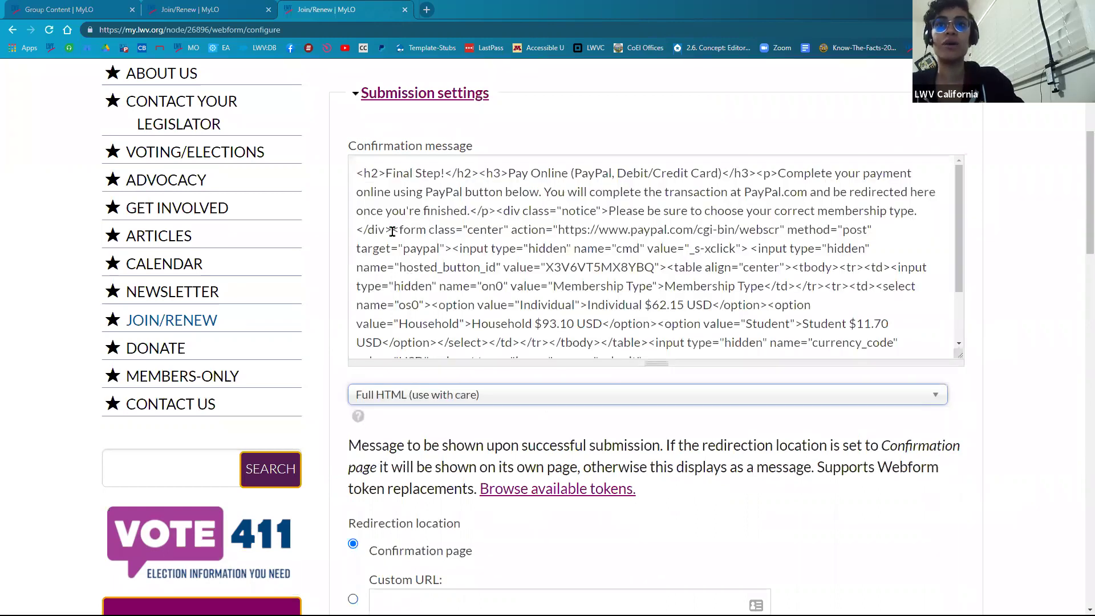
pyautogui.moveTo(391, 232); pyautogui.dragTo(496, 266)
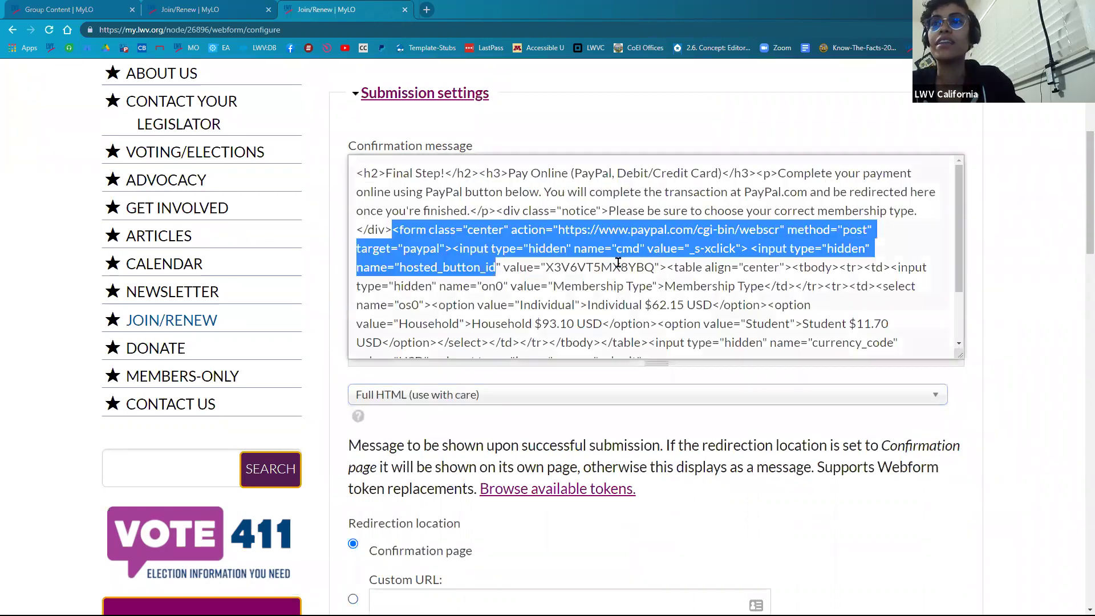
pyautogui.moveTo(696, 348); pyautogui.dragTo(654, 353)
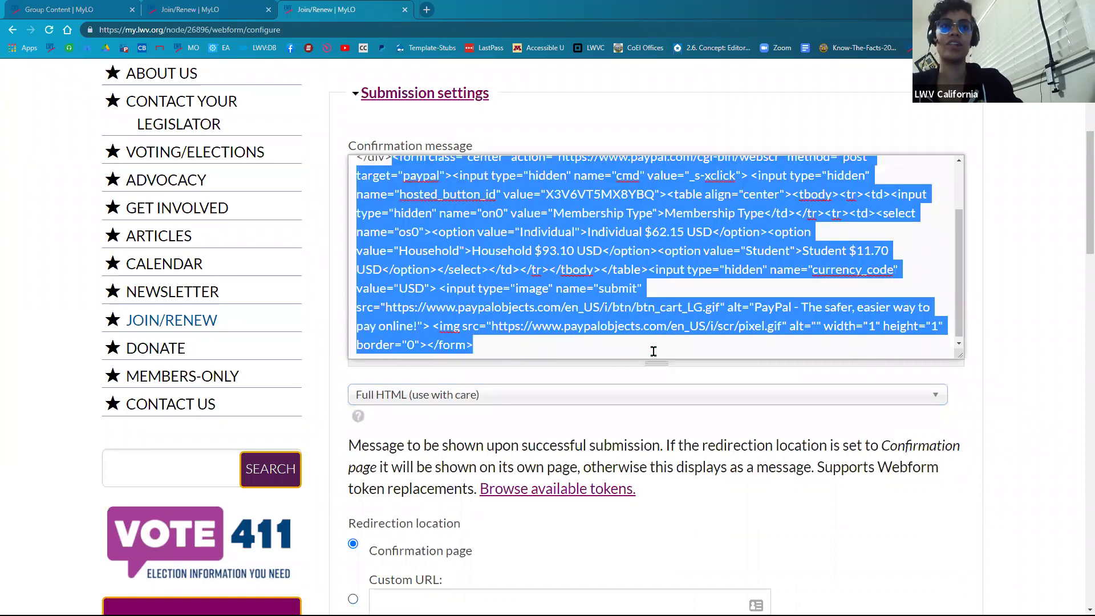
# Switch the confirmation message to WYSIWYG and delete the Membership Type table with its Add to Cart button
pyautogui.click(491, 401)
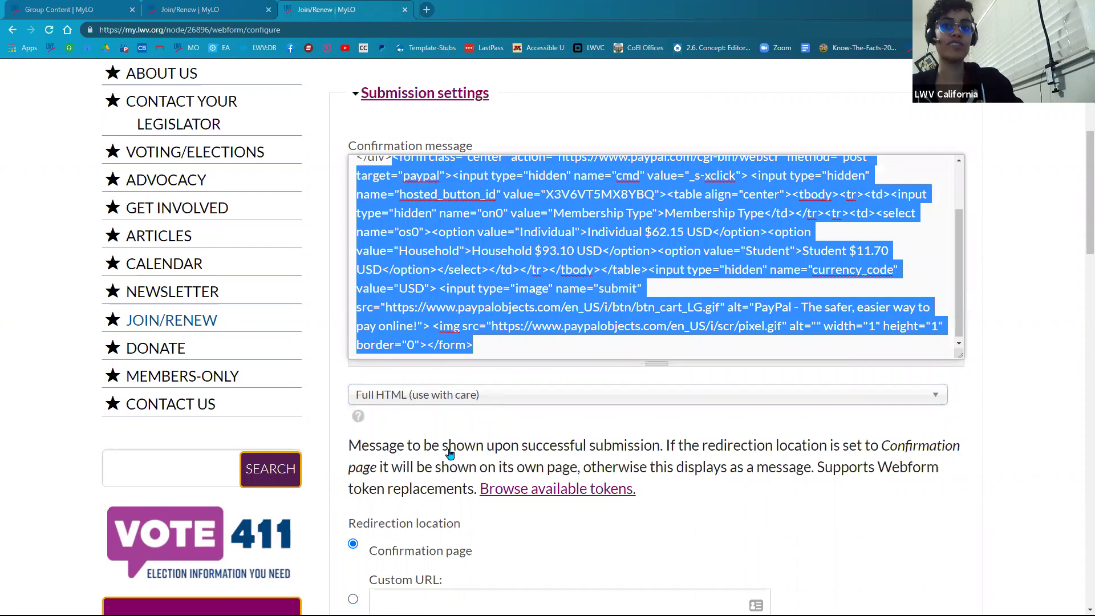
pyautogui.click(478, 442)
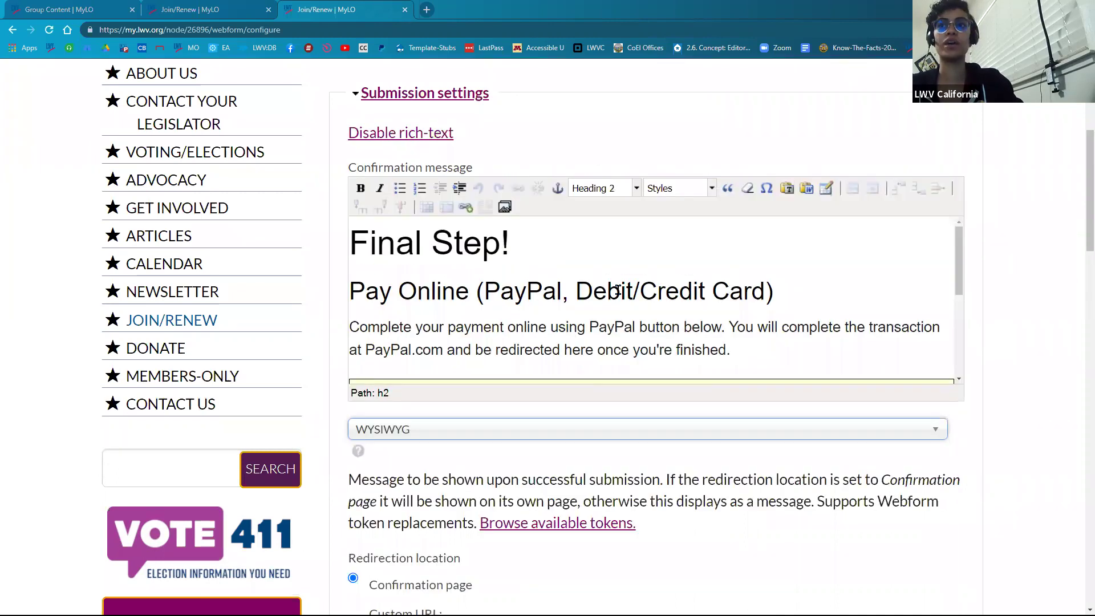
pyautogui.tripleClick(557, 334)
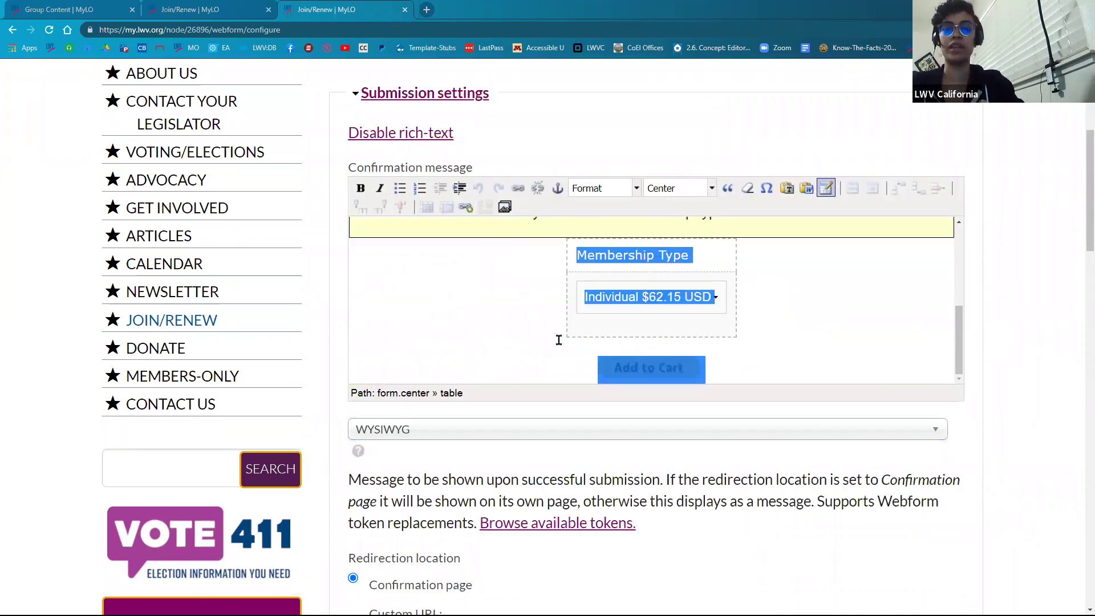
pyautogui.press('Delete')
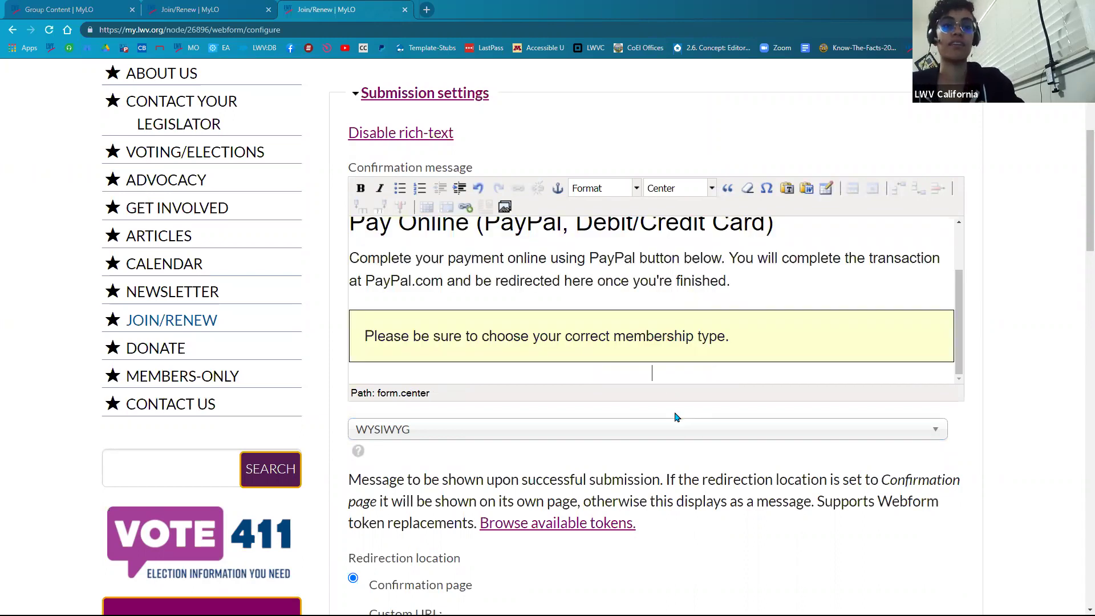
# Set the confirmation message's text format to Full HTML and select the leftover PayPal form tags
pyautogui.click(434, 435)
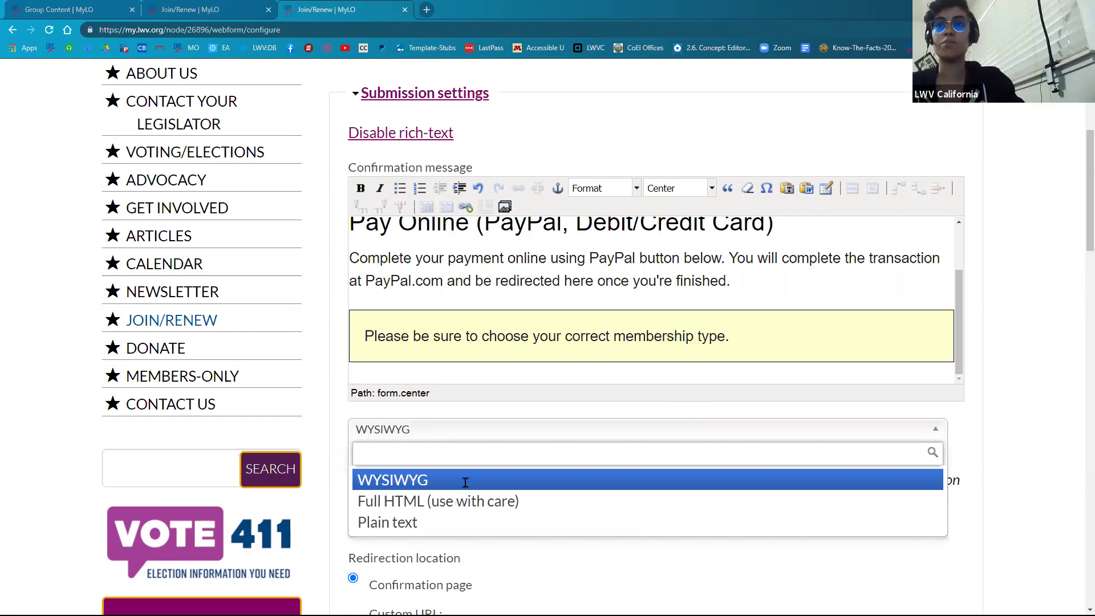
pyautogui.click(463, 502)
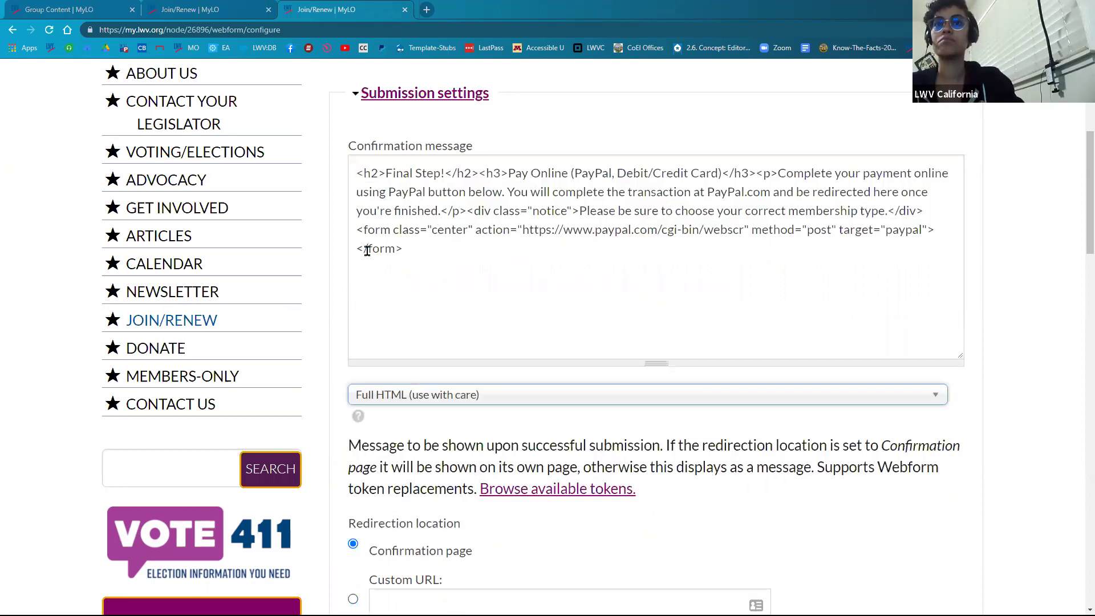
pyautogui.tripleClick(431, 269)
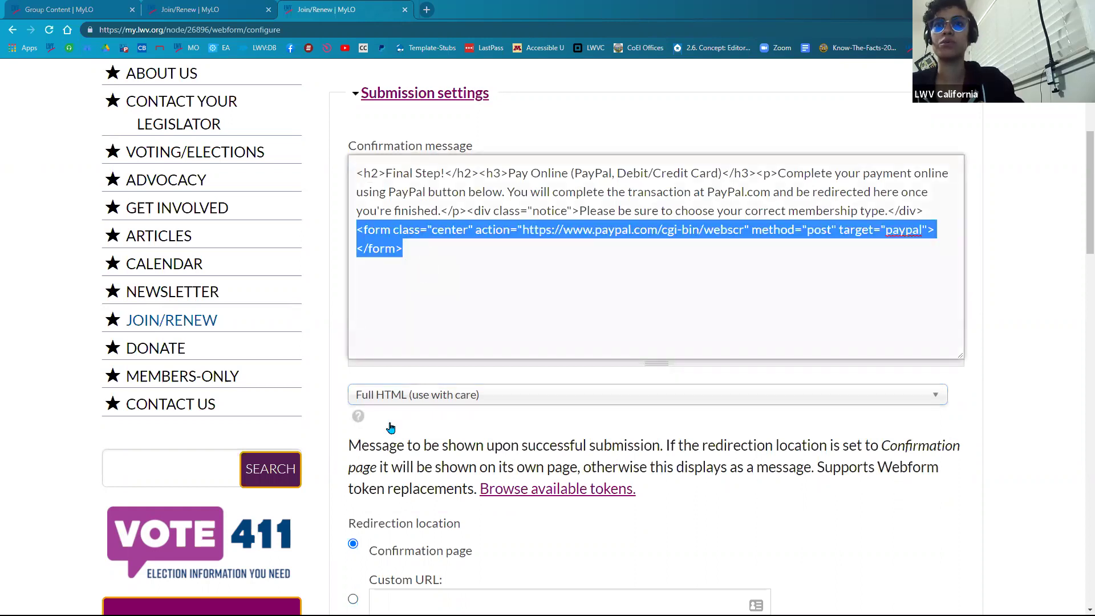
# Check the trimmed confirmation message in WYSIWYG, return it to Full HTML and reselect the leftover form tags
pyautogui.click(409, 393)
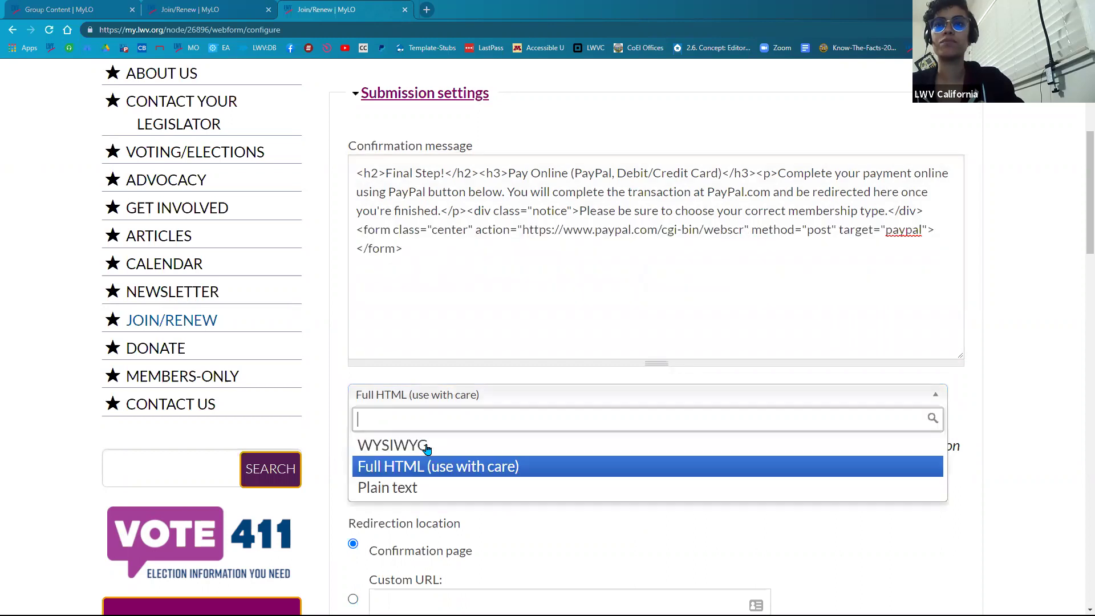
pyautogui.press('Up')
pyautogui.press('Return')
pyautogui.scroll(-1, 660, 379)
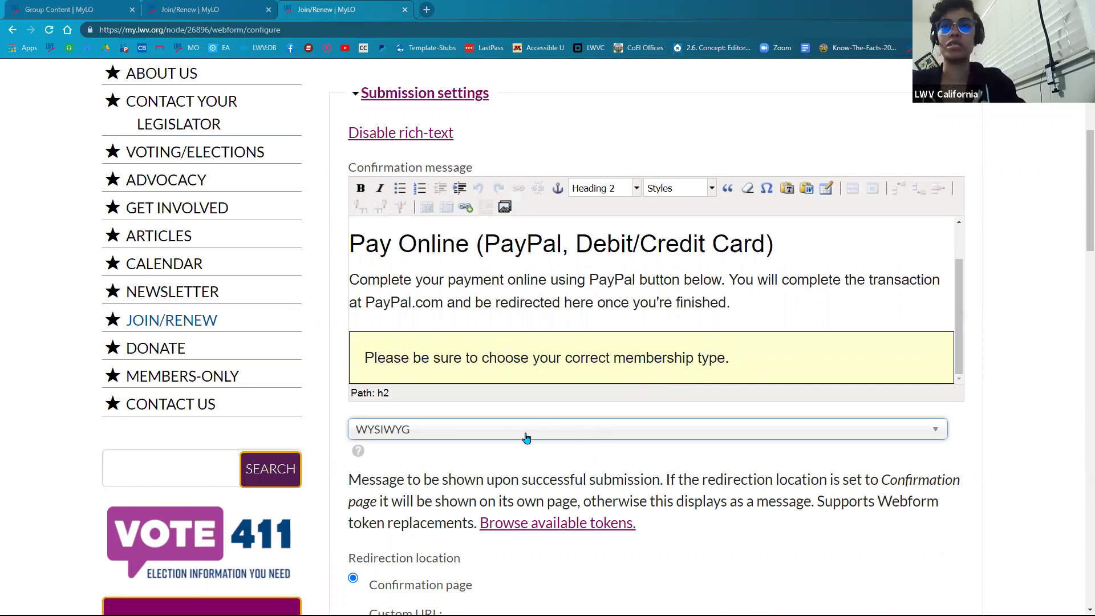
pyautogui.press('Down')
pyautogui.click(411, 501)
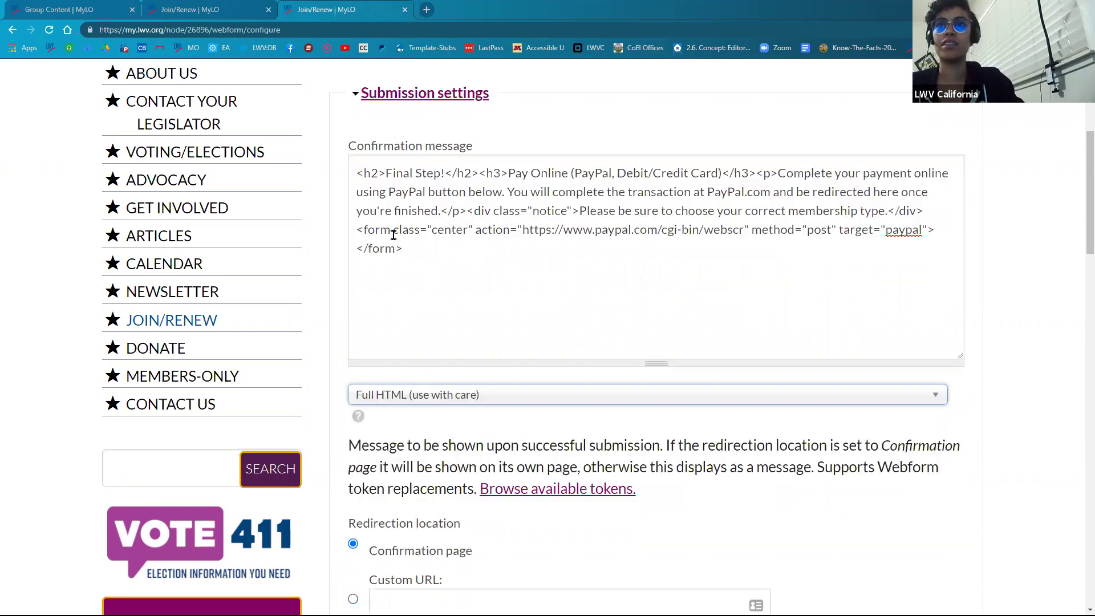
pyautogui.hotkey('ctrl', 'shift', 'End')
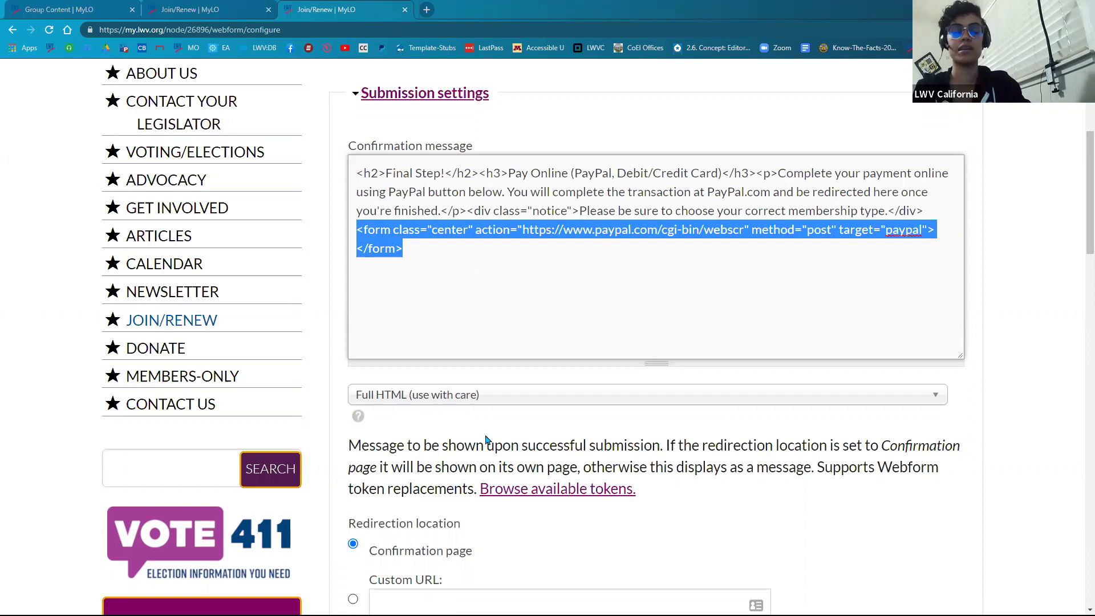
# Look through the rest of the form settings down to the save option and back to the submission roles
pyautogui.scroll(-8, 676, 492)
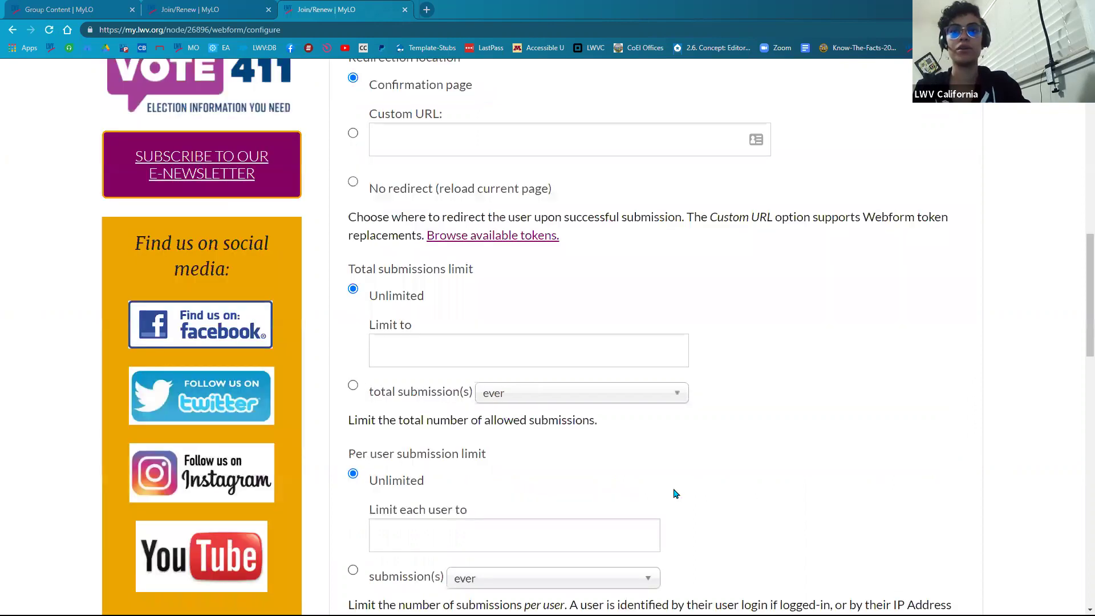
pyautogui.scroll(-10, 675, 491)
pyautogui.click(382, 375)
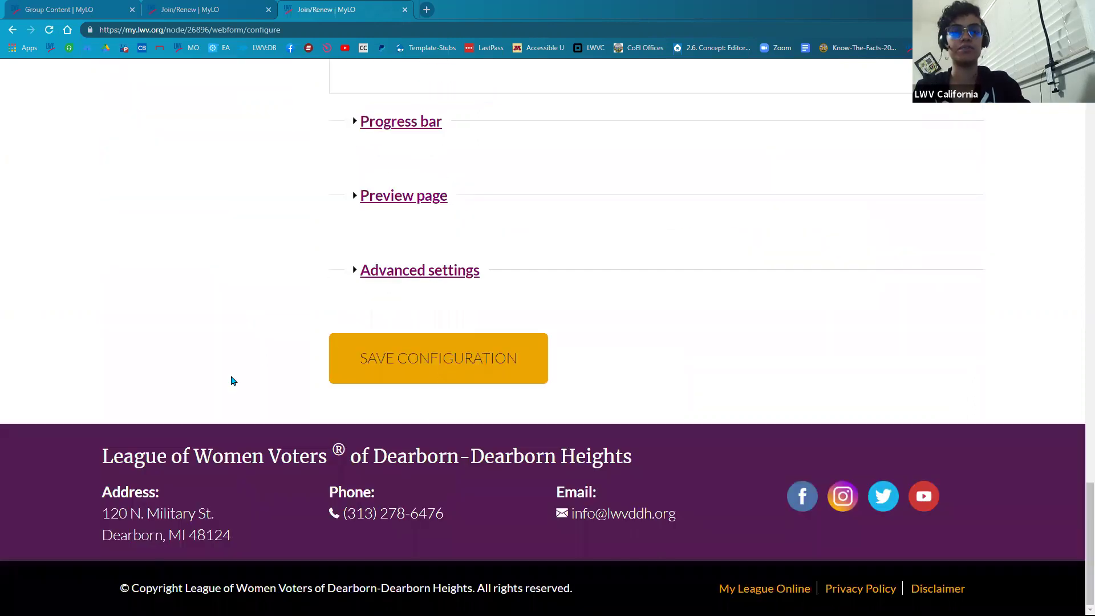
pyautogui.scroll(4, 232, 422)
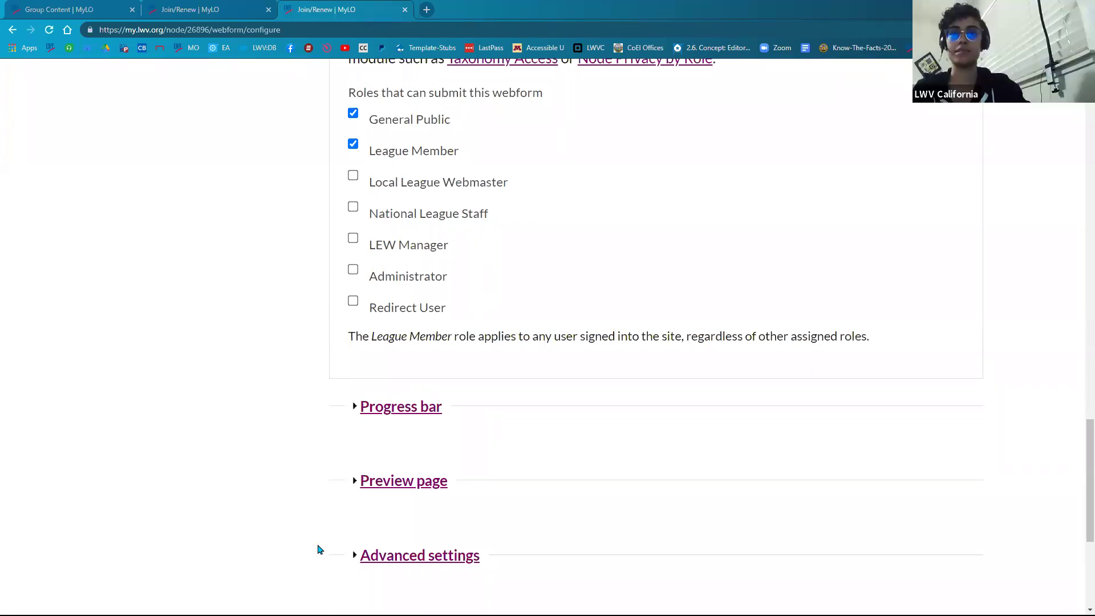
# Return to the confirmation message and highlight the opening form tag with its class attribute and the closing form tag, then clear the selection
pyautogui.scroll(10, 319, 549)
pyautogui.scroll(4, 328, 532)
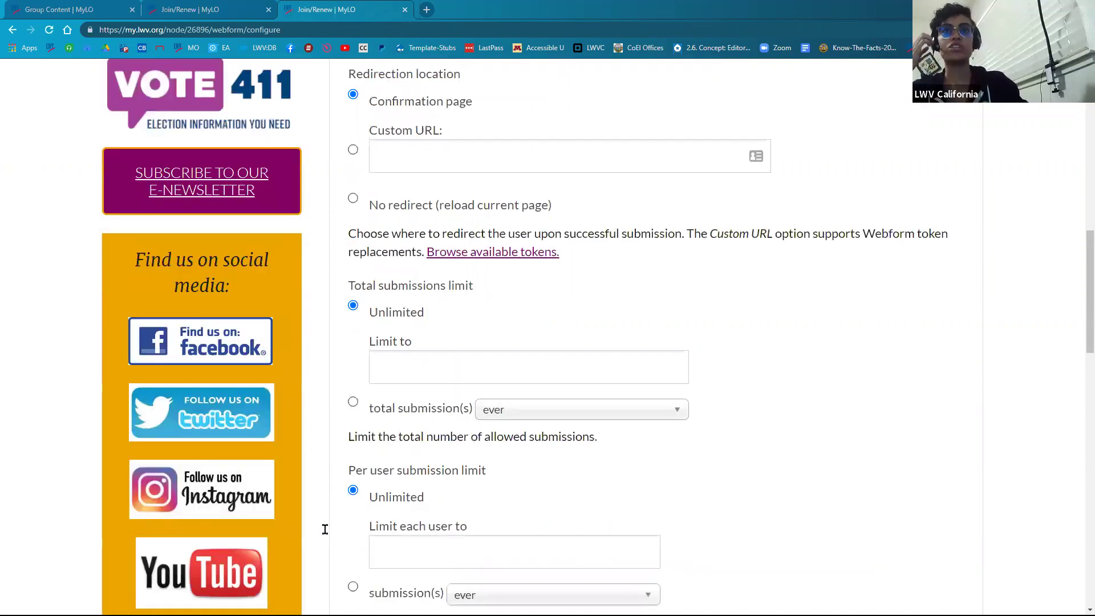
pyautogui.scroll(6, 497, 210)
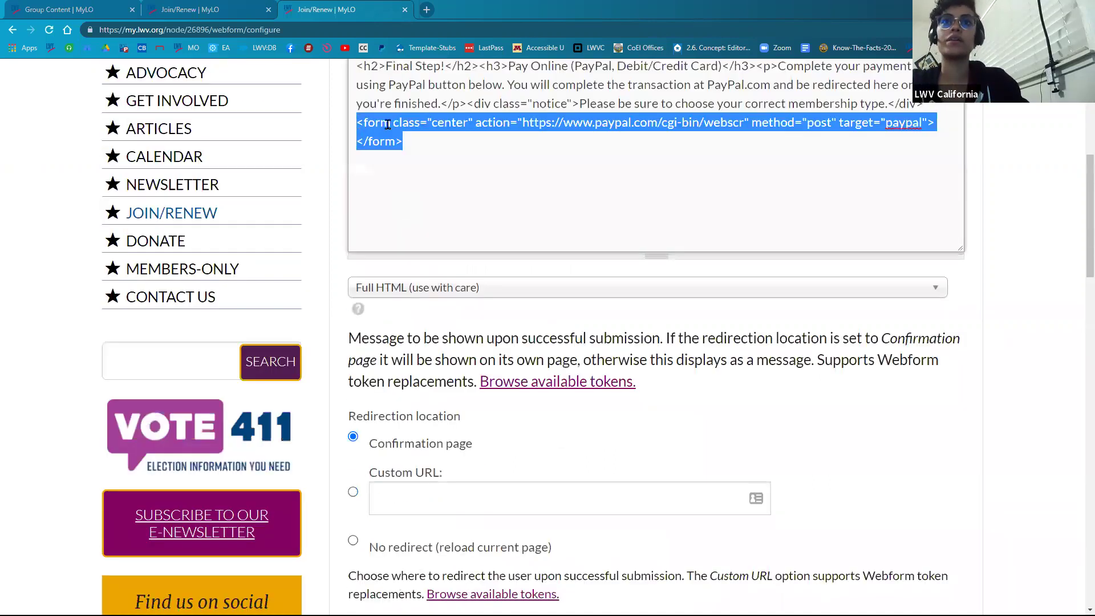
pyautogui.click(420, 123)
pyautogui.hotkey('shift', 'Home')
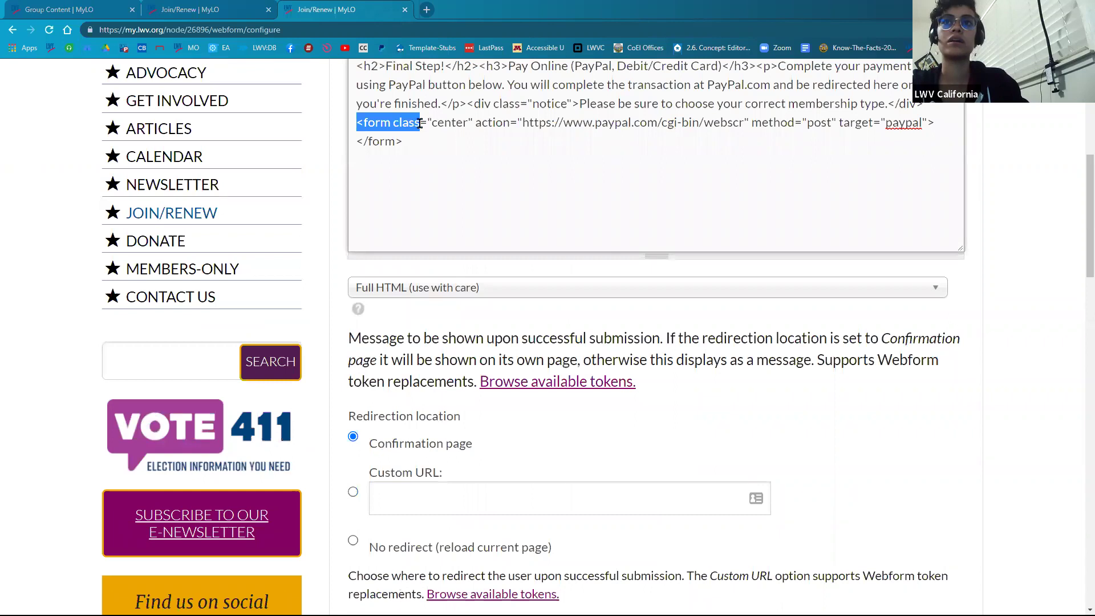
pyautogui.moveTo(389, 124); pyautogui.dragTo(469, 124)
pyautogui.moveTo(356, 141); pyautogui.dragTo(440, 174)
pyautogui.click(434, 210)
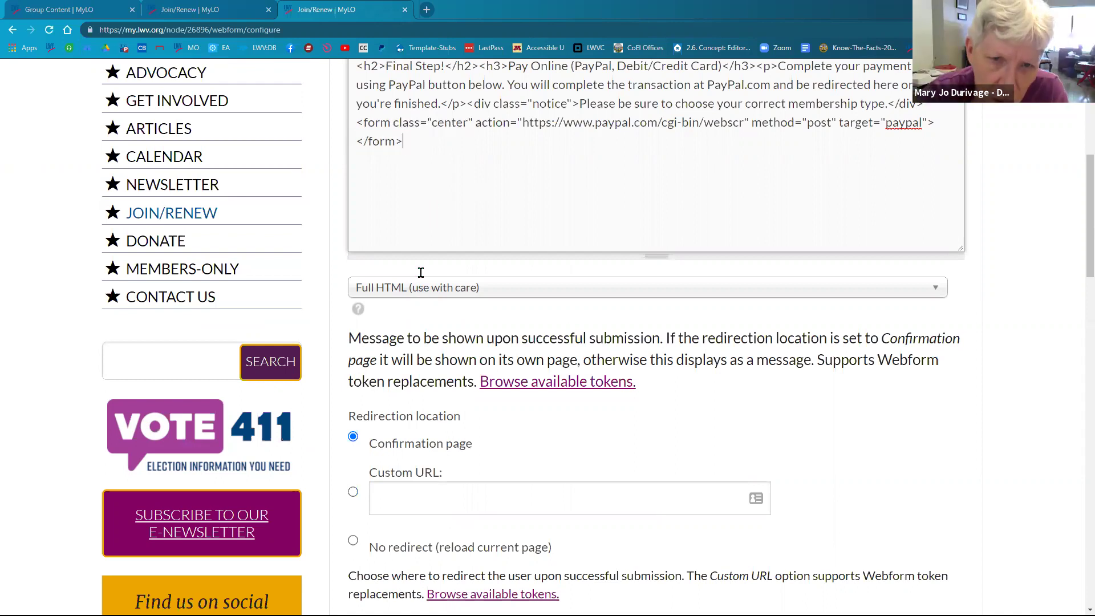
# Point out the leftover PayPal form's "<form" opening and its "</form>" closing tag by selecting each separately, ending on "<form"
pyautogui.scroll(1, 424, 301)
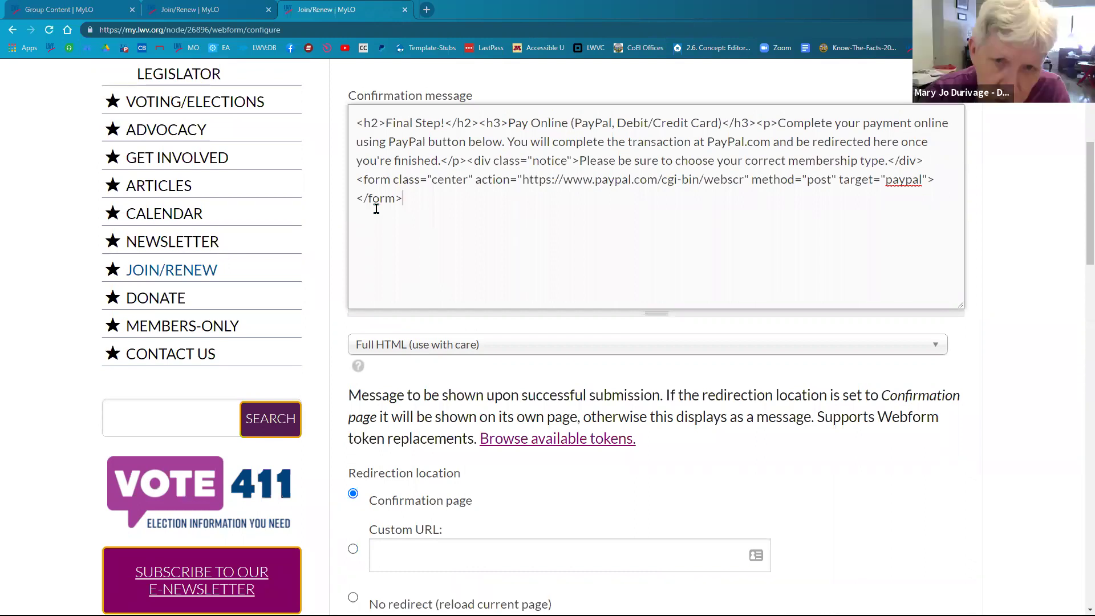
pyautogui.doubleClick(387, 181)
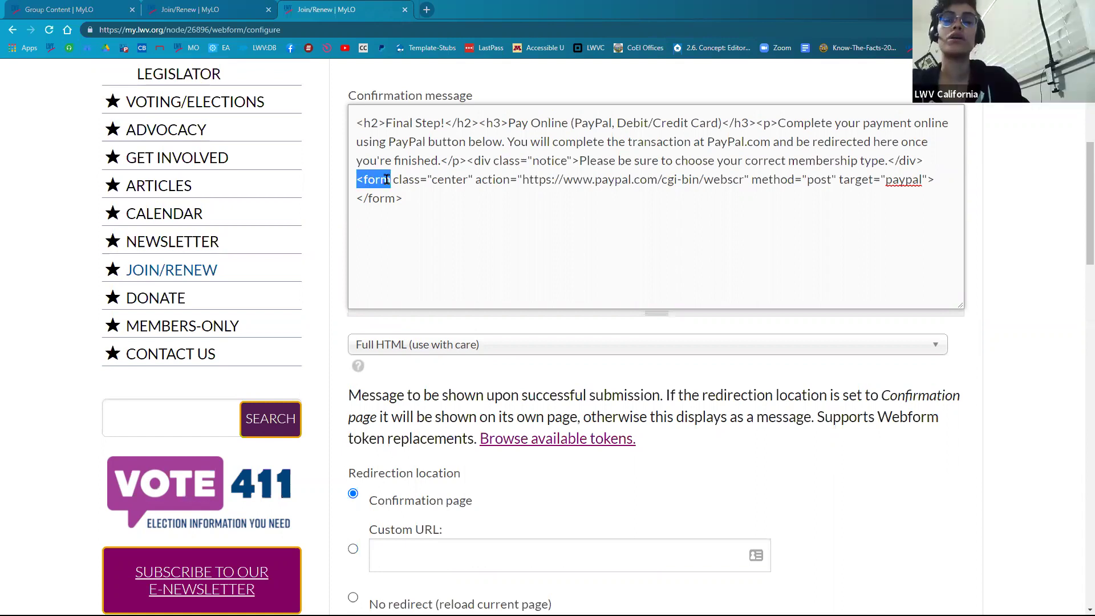
pyautogui.moveTo(354, 198); pyautogui.dragTo(371, 198)
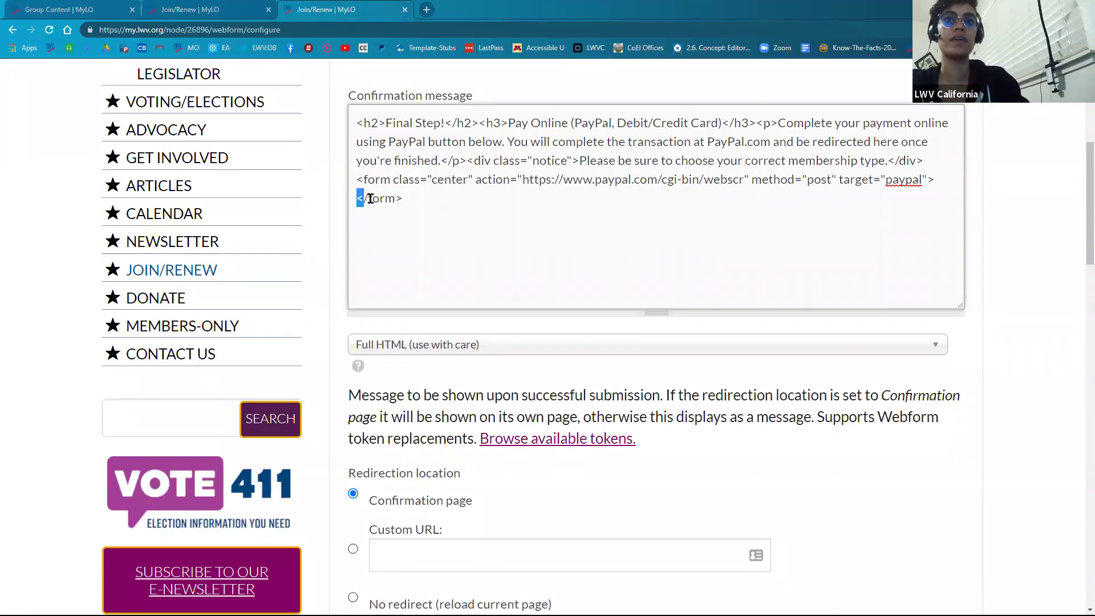
pyautogui.hotkey('shift', 'End')
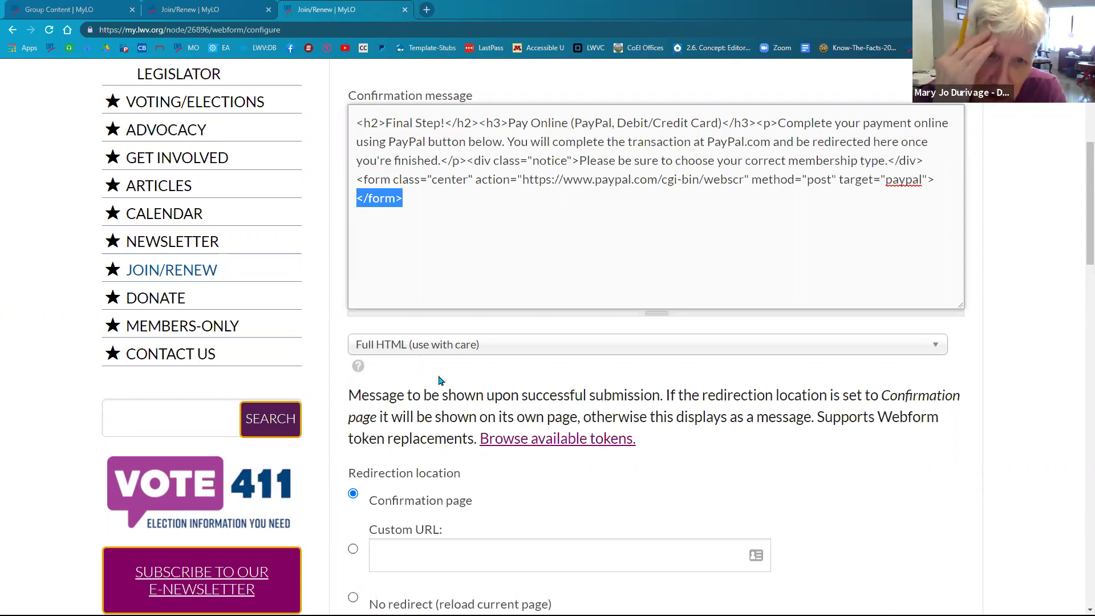
pyautogui.scroll(1, 450, 381)
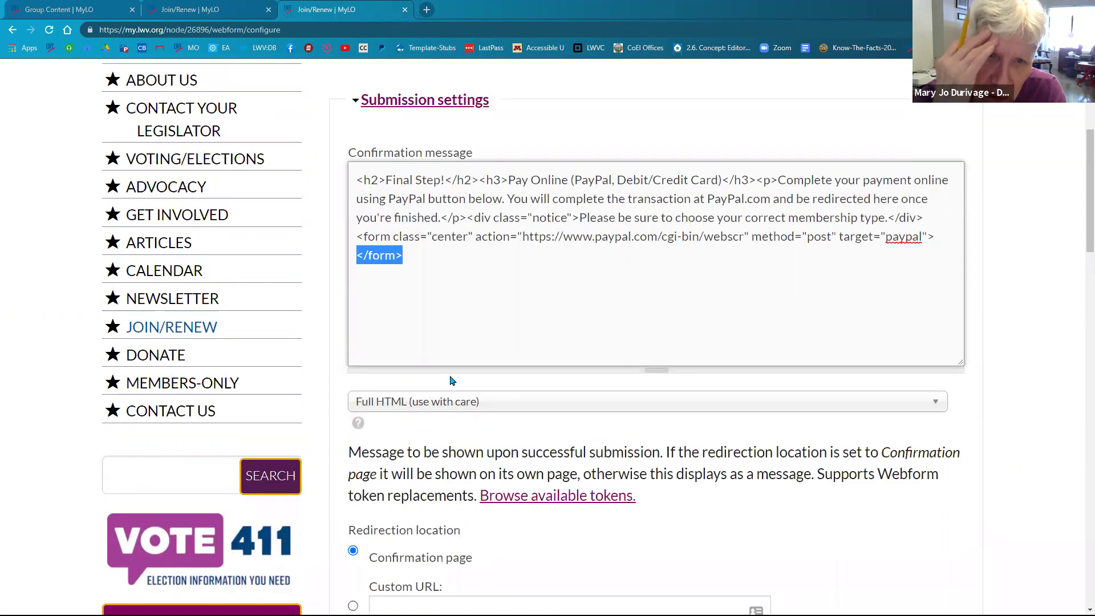
pyautogui.moveTo(357, 236); pyautogui.dragTo(393, 240)
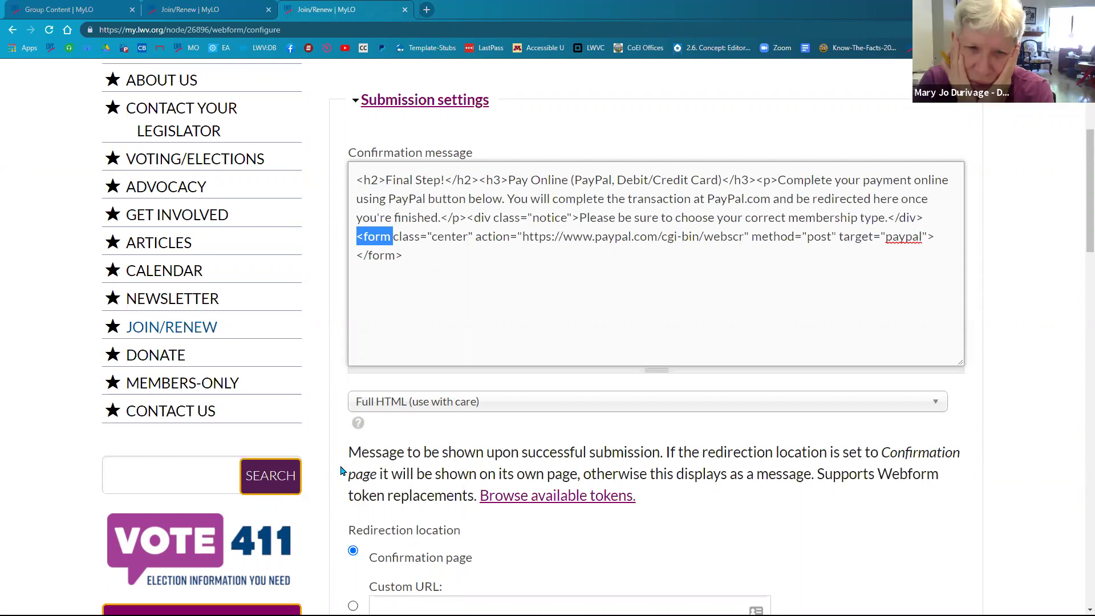
# Leave the form settings without saving and open the published Join/Renew page
pyautogui.scroll(5, 351, 474)
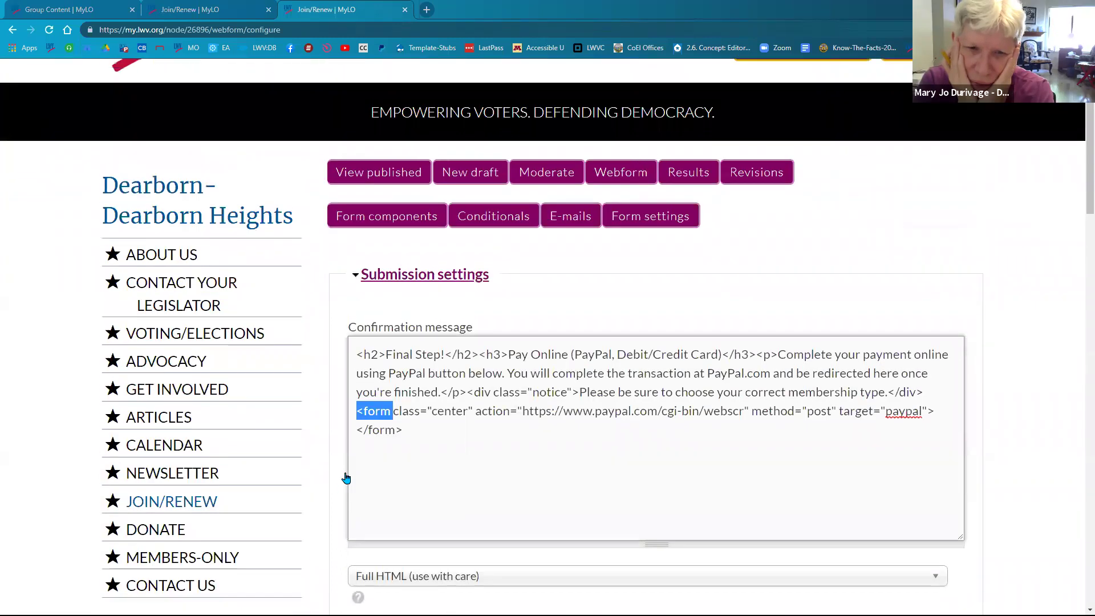
pyautogui.click(352, 278)
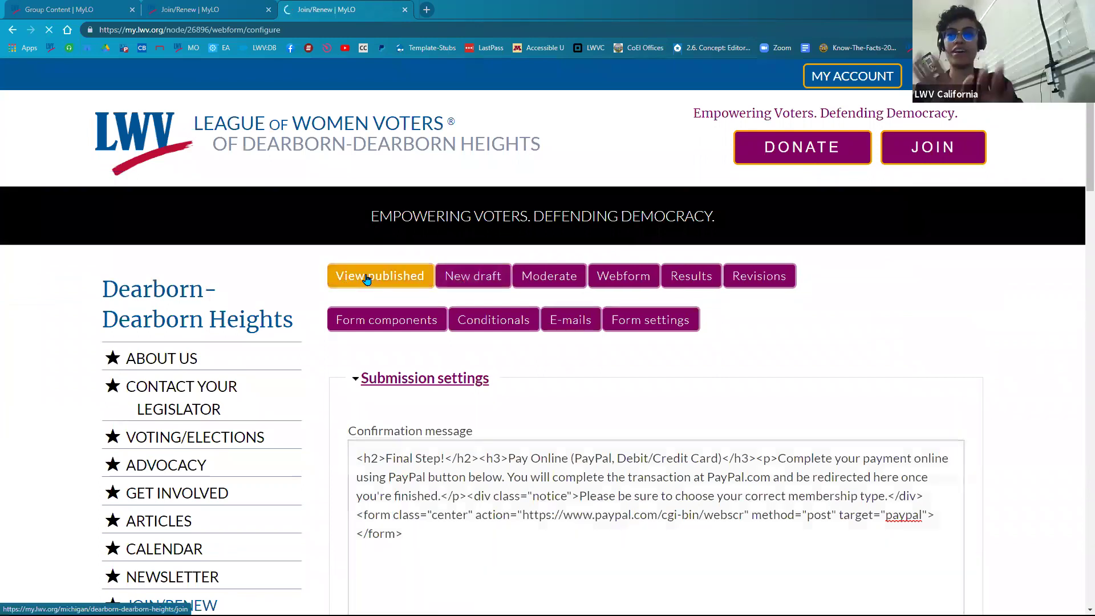